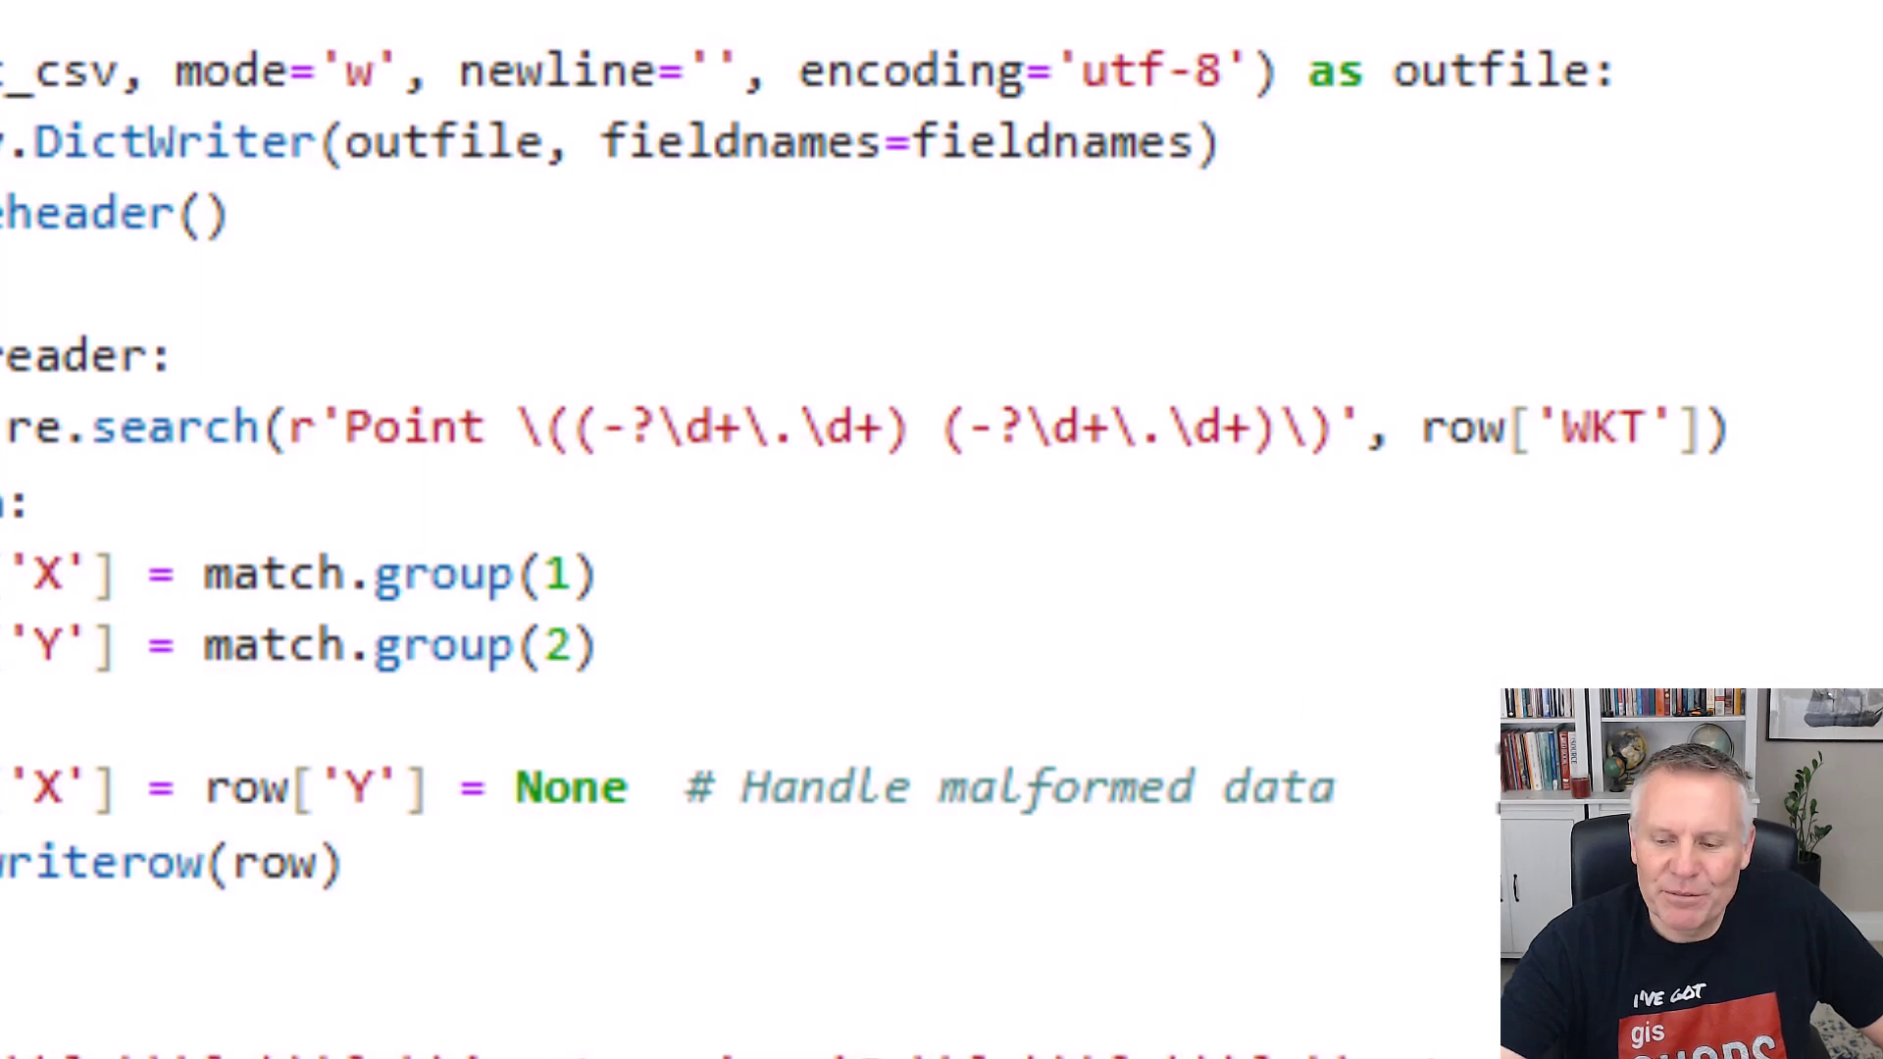
# - Point out the escaped parenthesis in the notebook's re.search WKT pattern
pyautogui.click(543, 428)
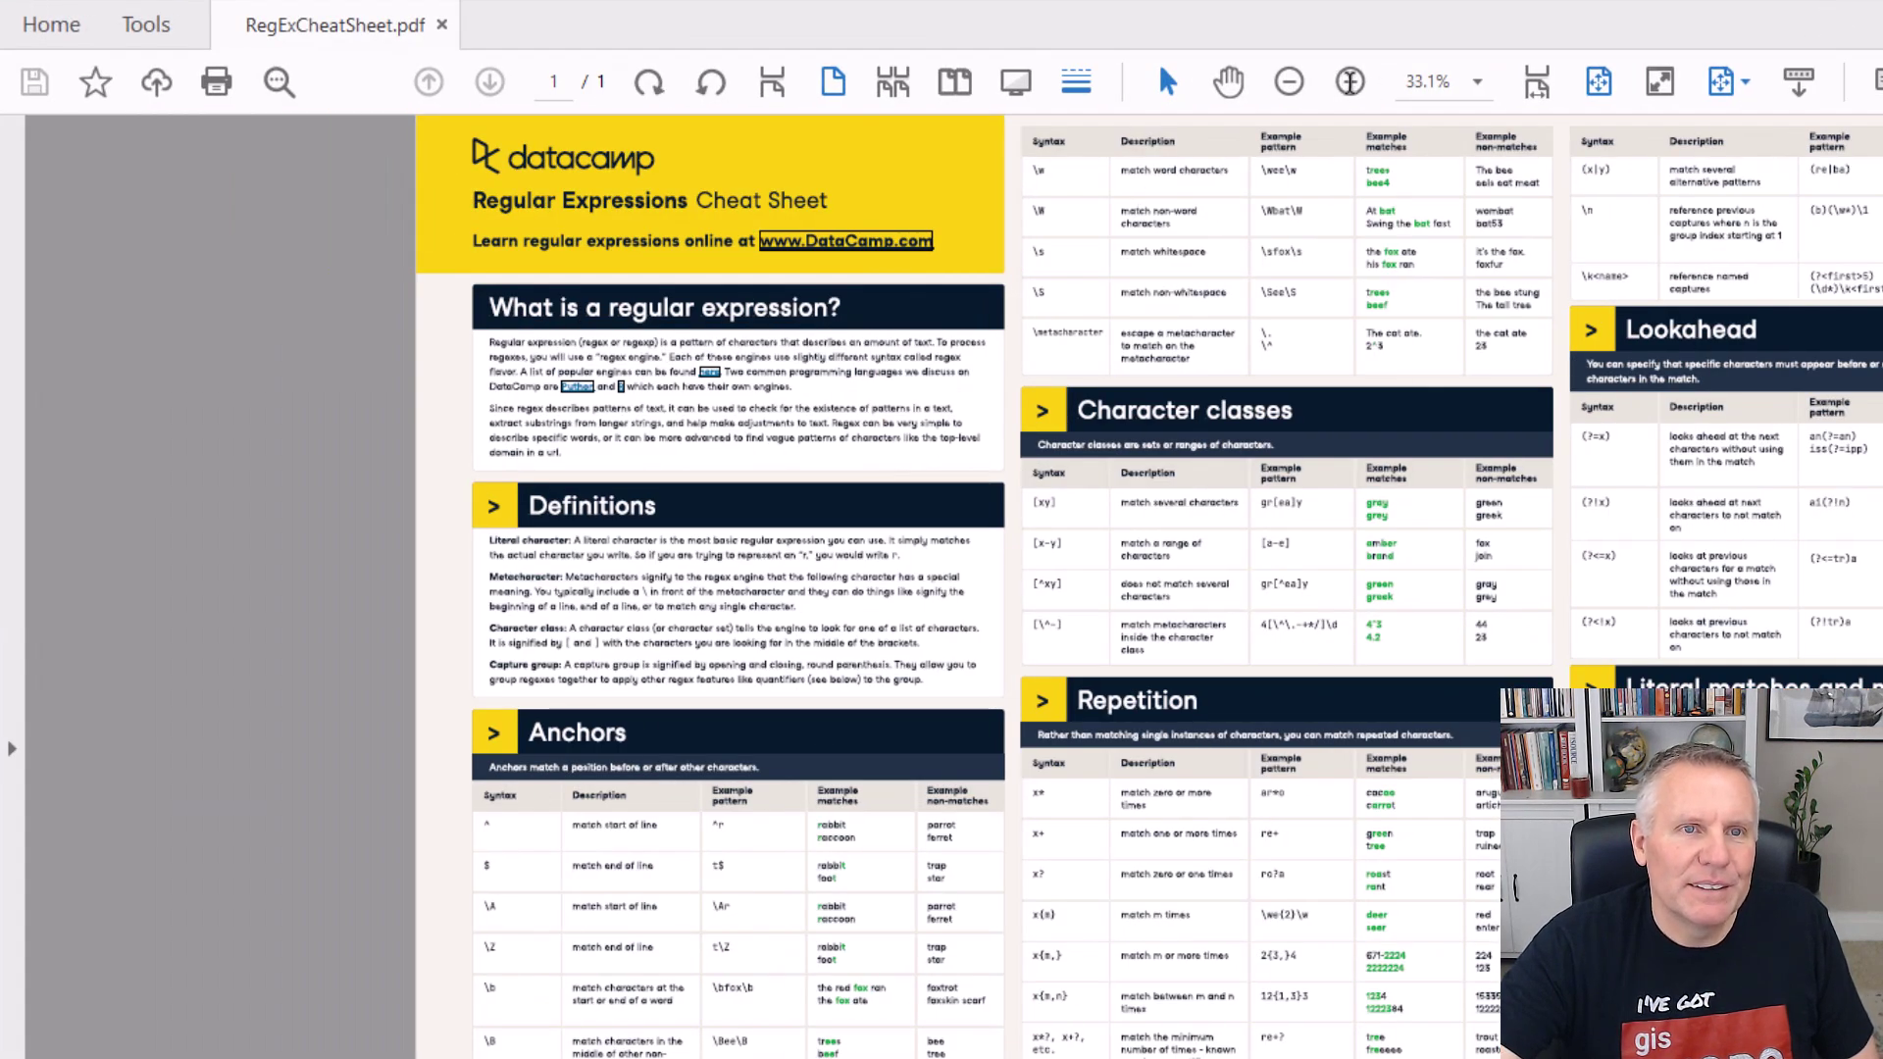
# - Zoom the RegEx cheat sheet to 100% and scroll down to the Anchors table
pyautogui.click(1350, 82)
pyautogui.scroll(3, 1338, 261)
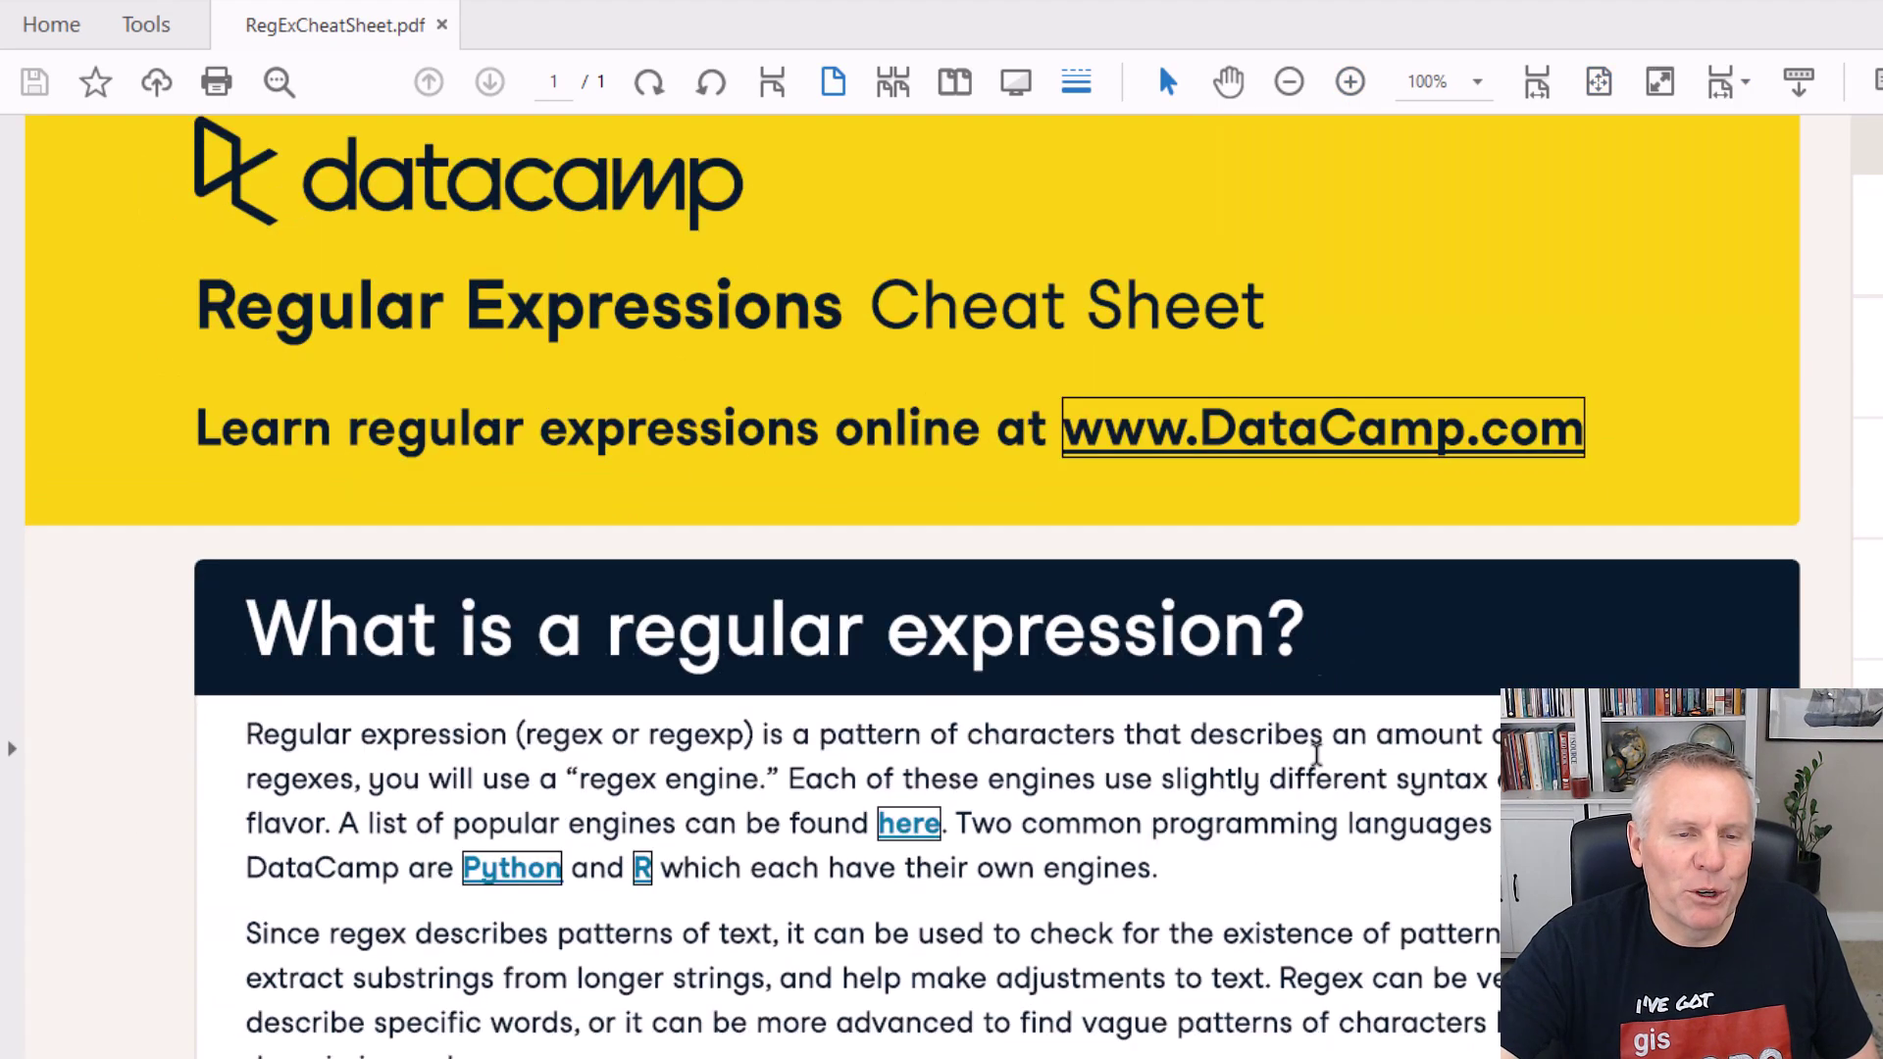
pyautogui.scroll(-15, 1316, 755)
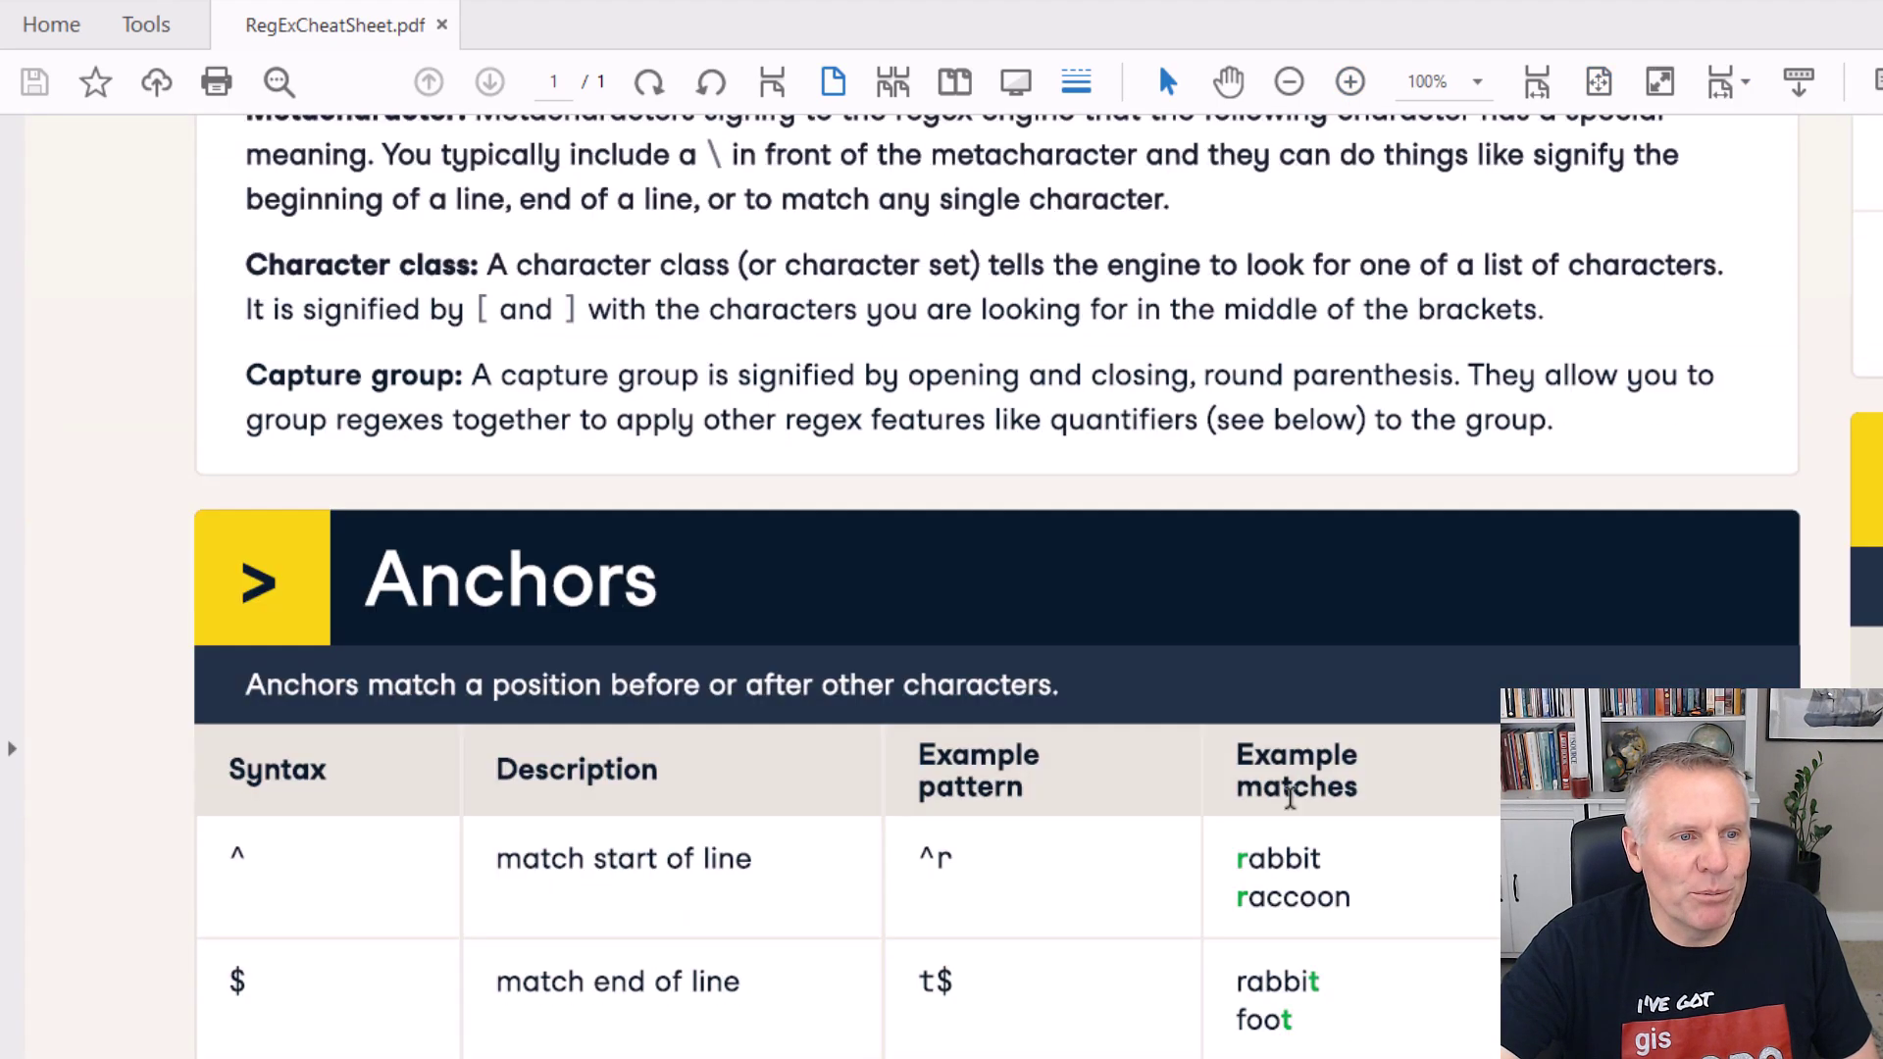
pyautogui.scroll(-3, 1289, 795)
pyautogui.scroll(-3, 1028, 839)
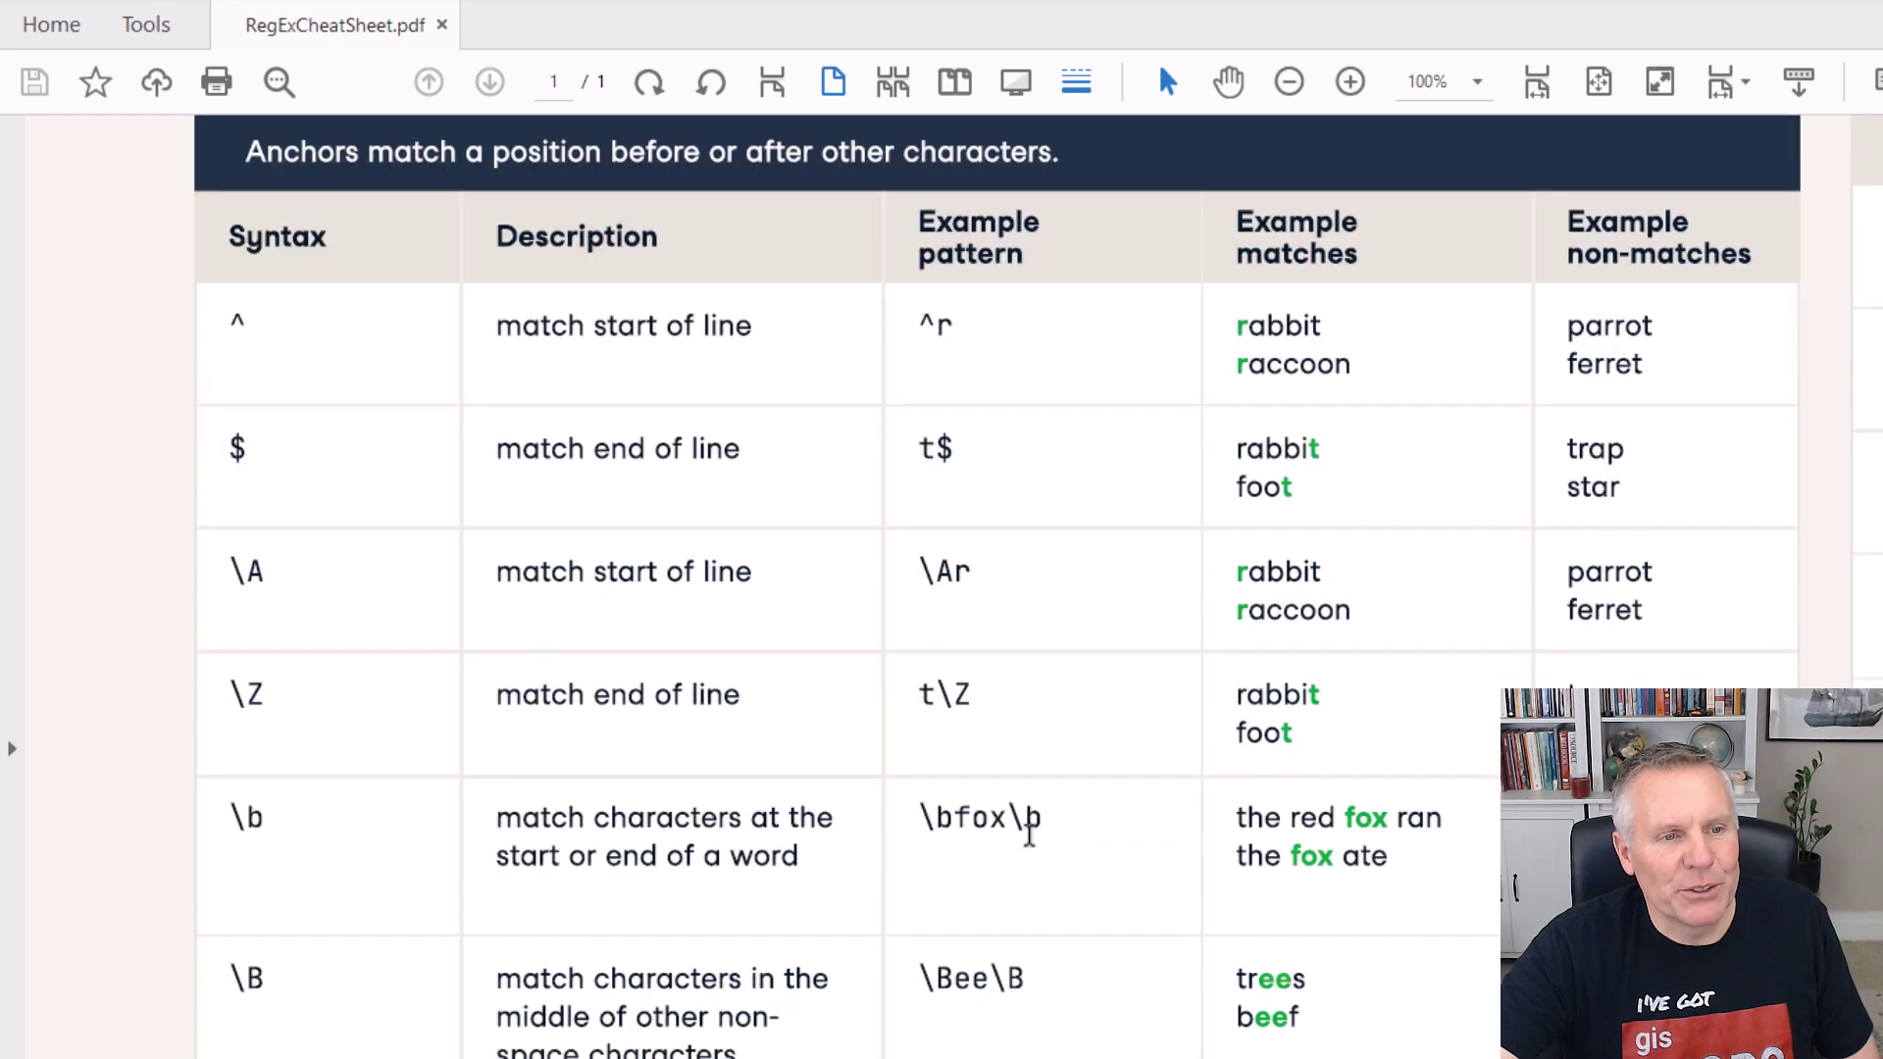
pyautogui.scroll(-7, 1028, 833)
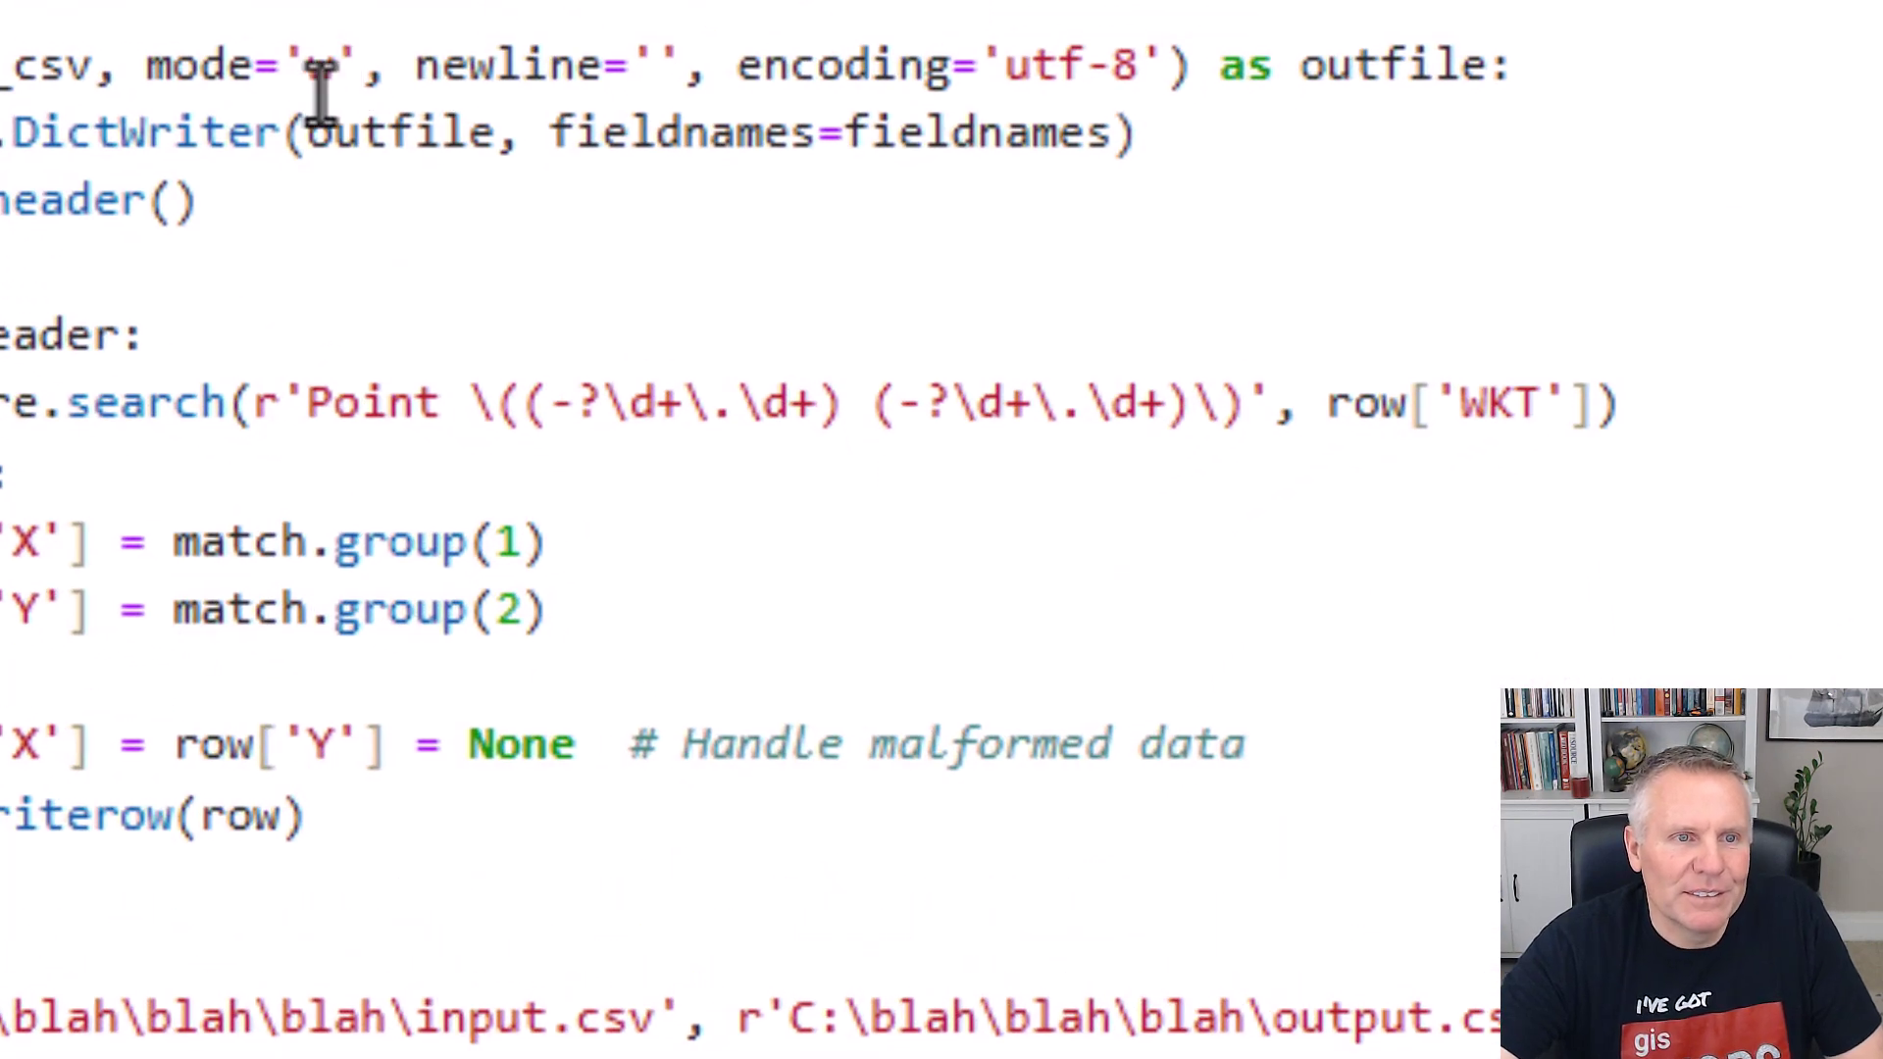
pyautogui.click(684, 393)
pyautogui.press('Right')
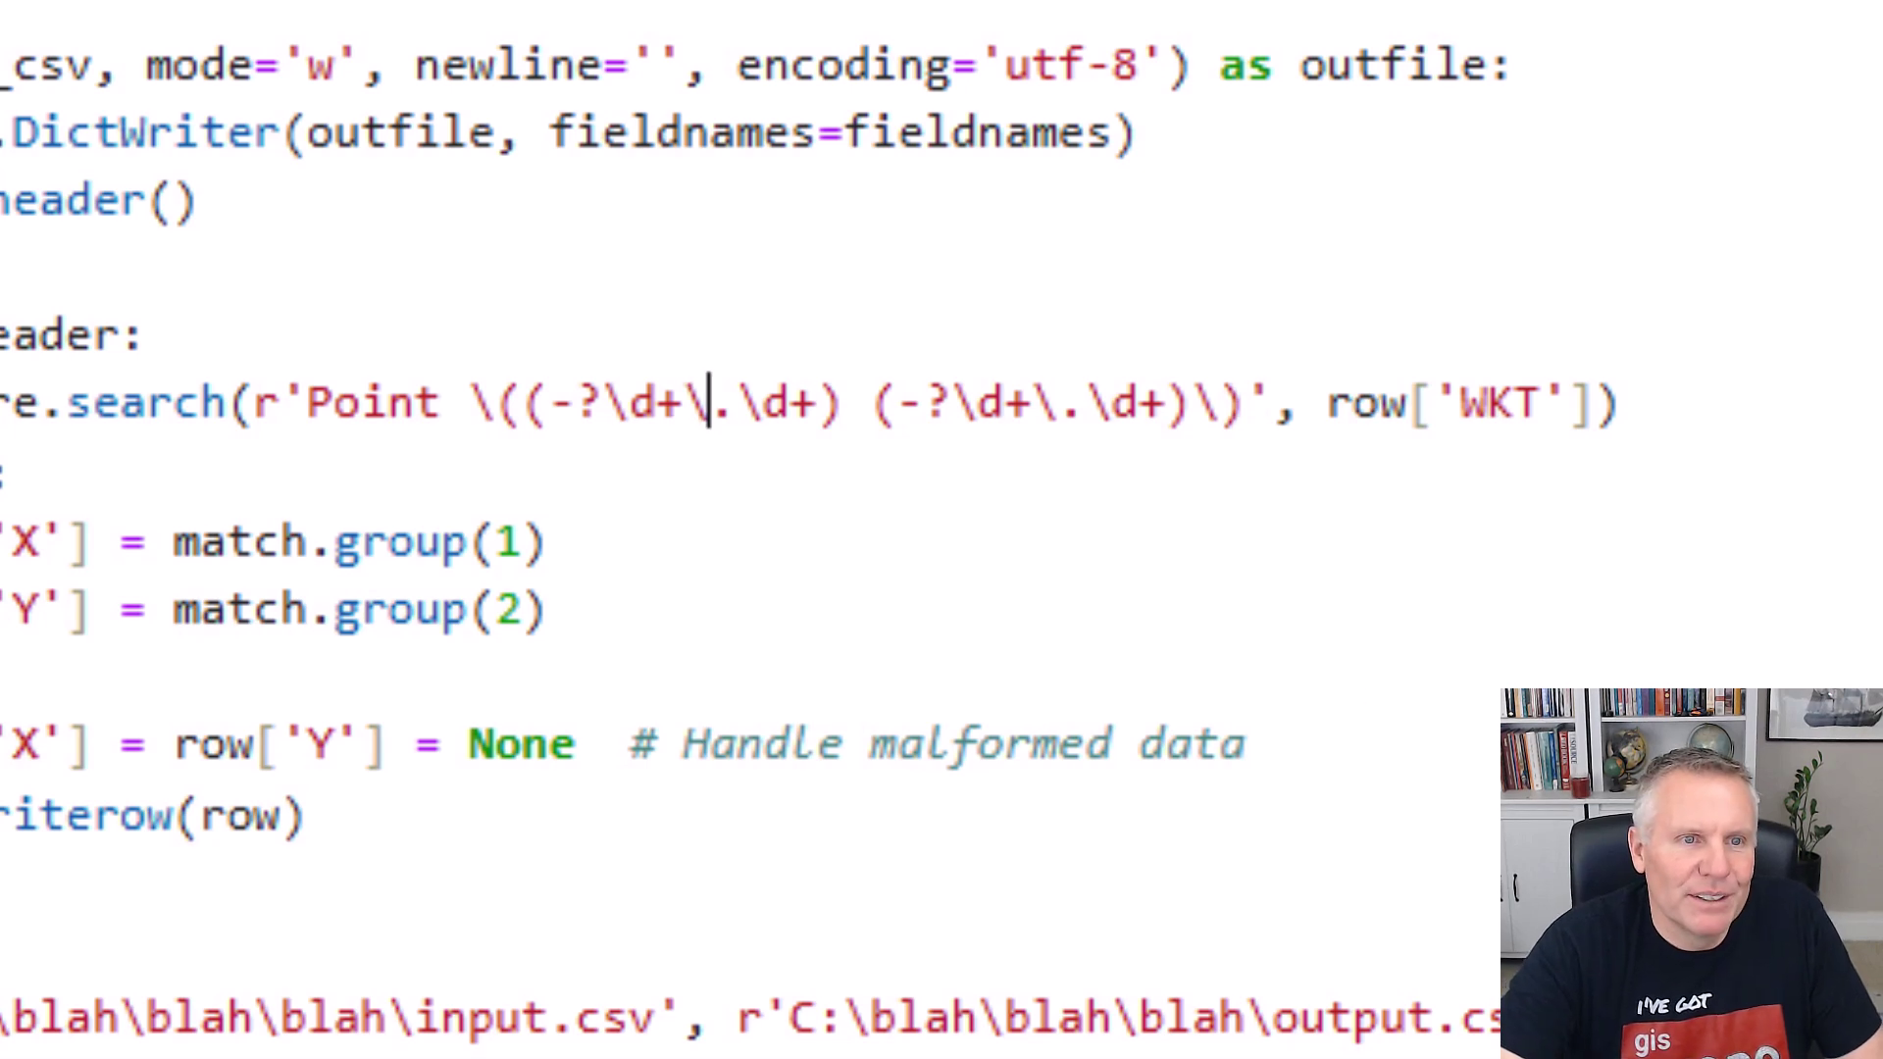
pyautogui.press('Left')
pyautogui.press('Right')
pyautogui.press('Left')
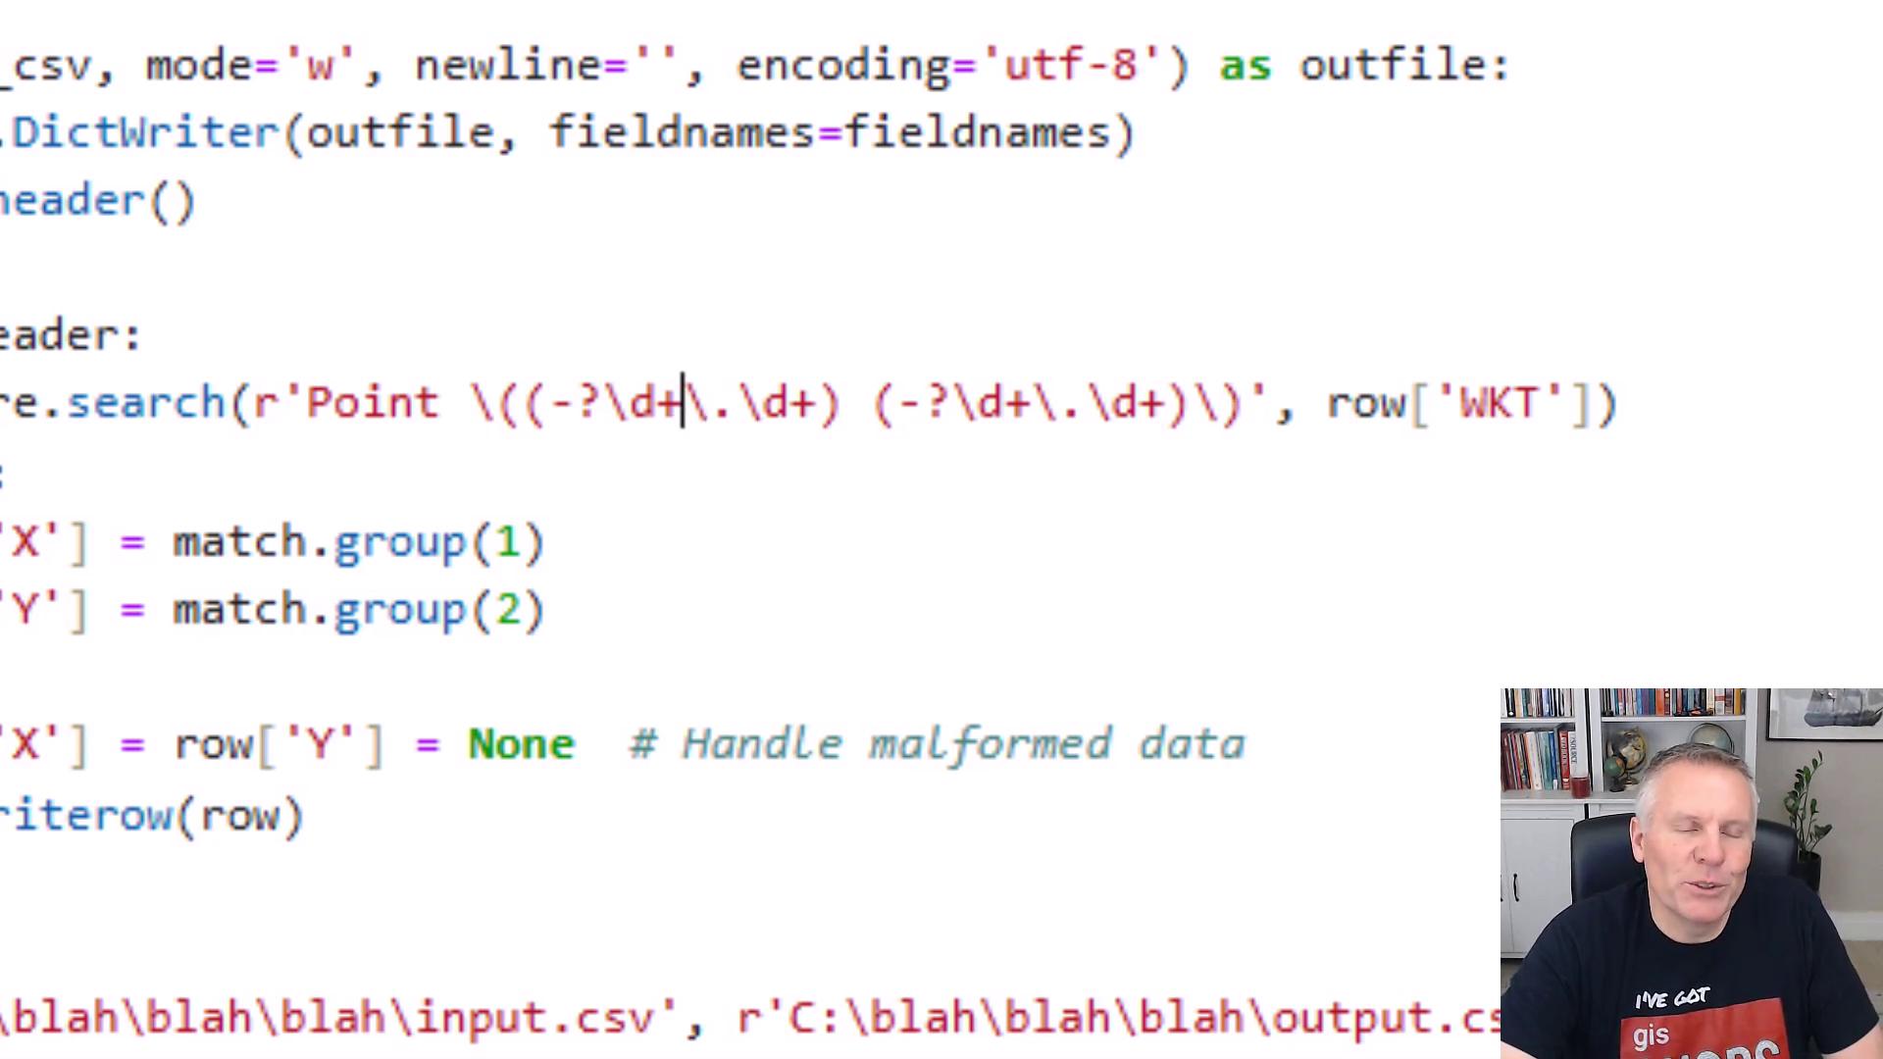
pyautogui.press('Right')
pyautogui.press('Left')
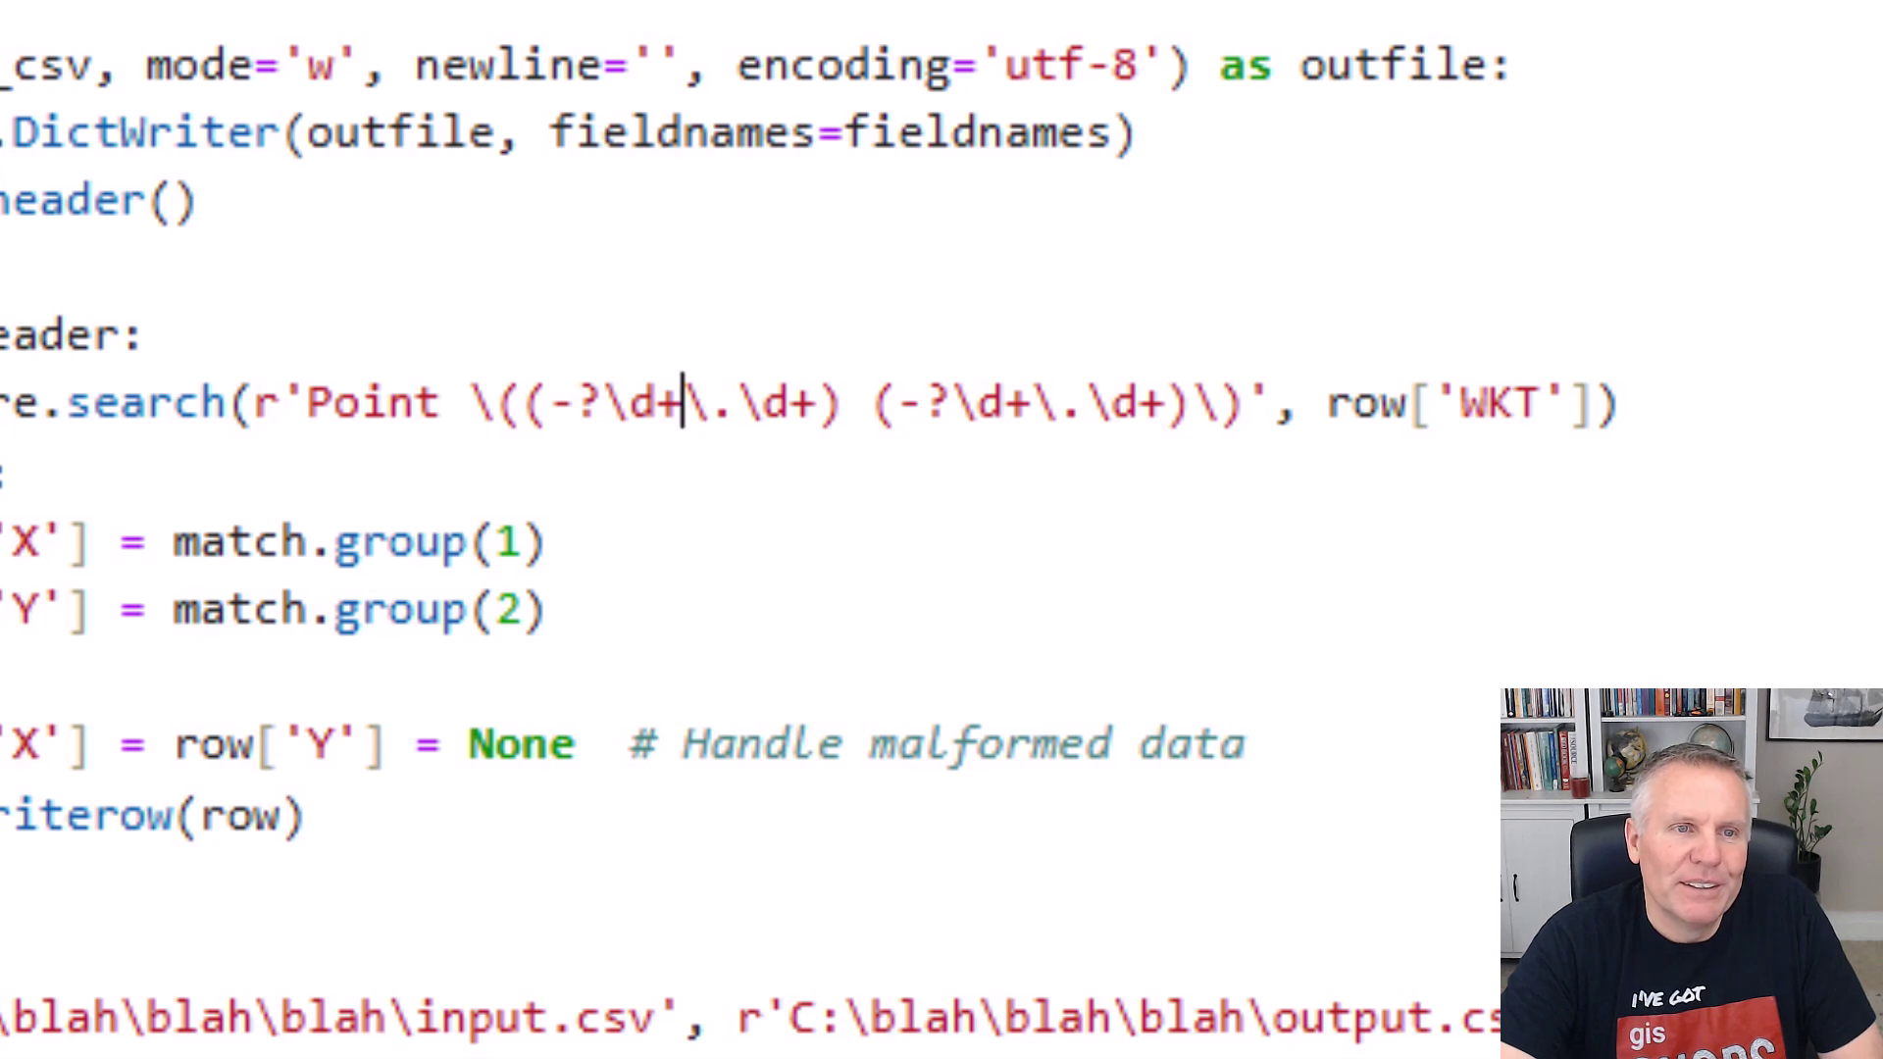
pyautogui.press('Right')
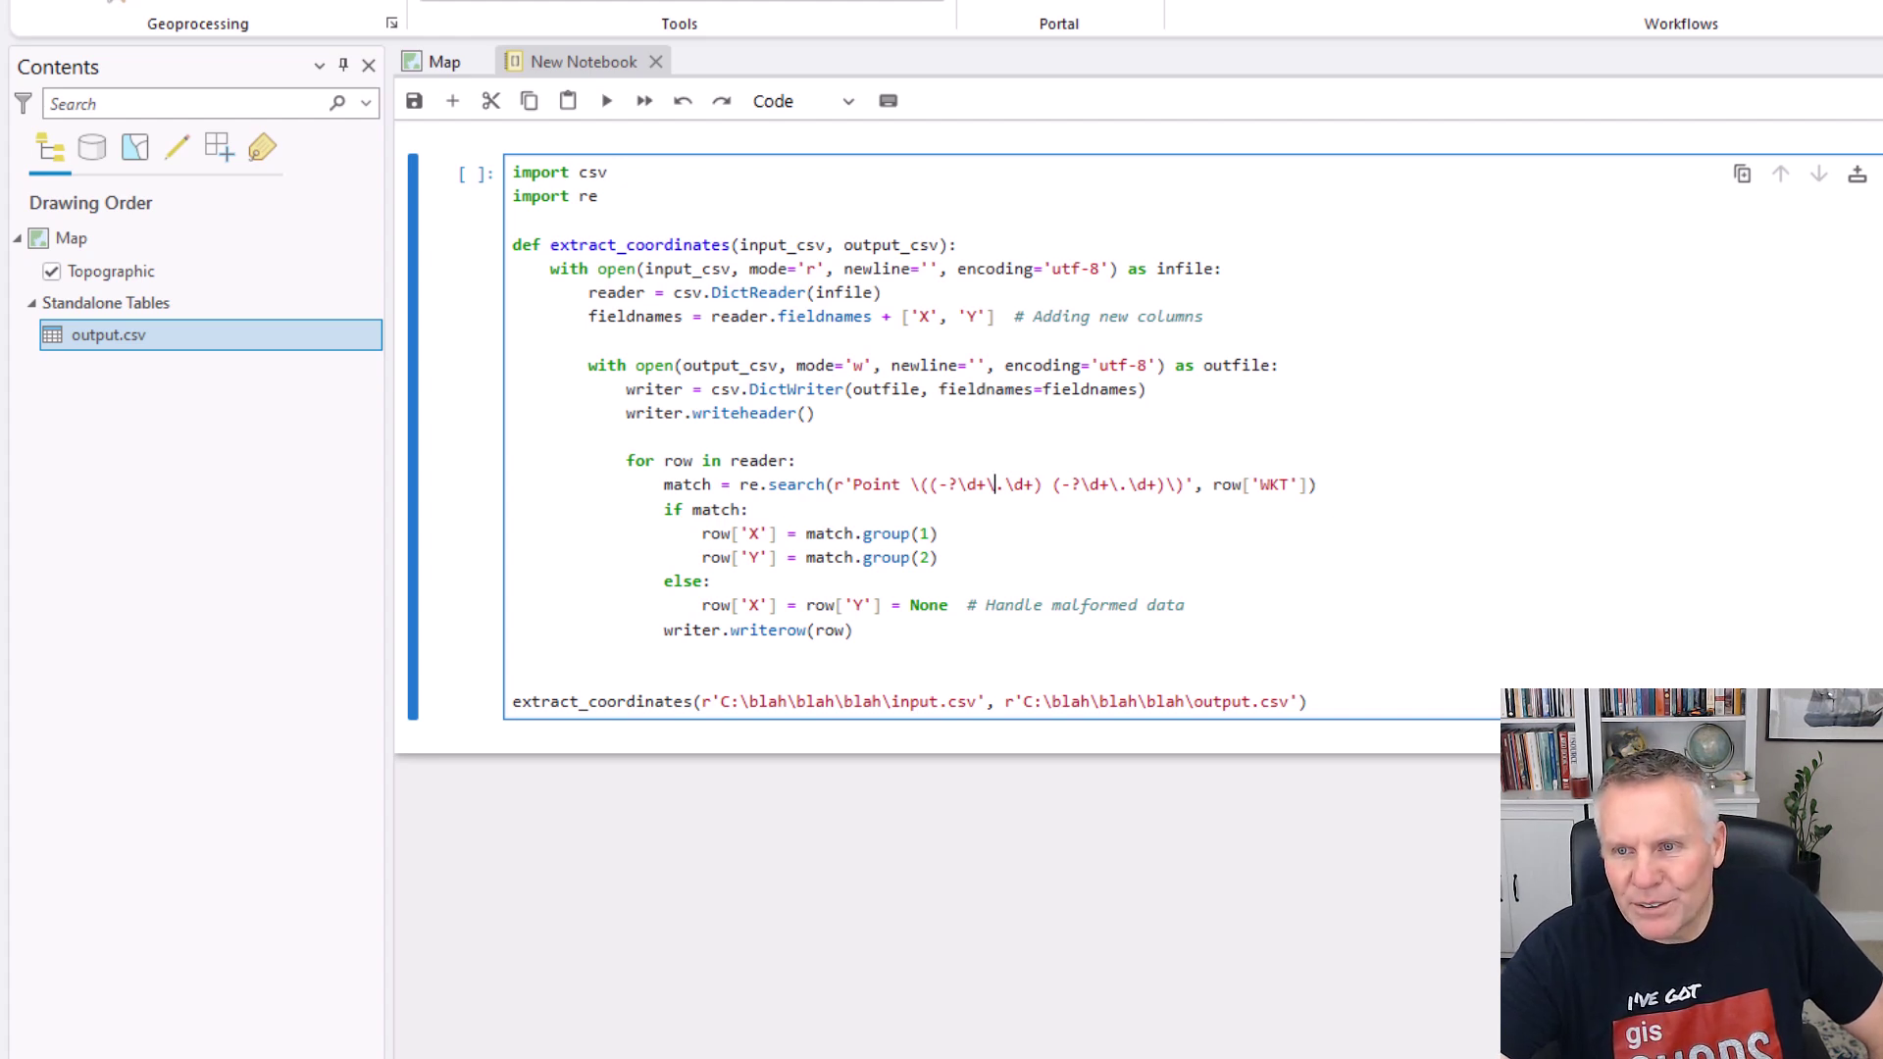
# - Drag Restaurants.csv into Contents and open its table of WKT, Name and Status
pyautogui.moveTo(1452, 765); pyautogui.dragTo(315, 660)
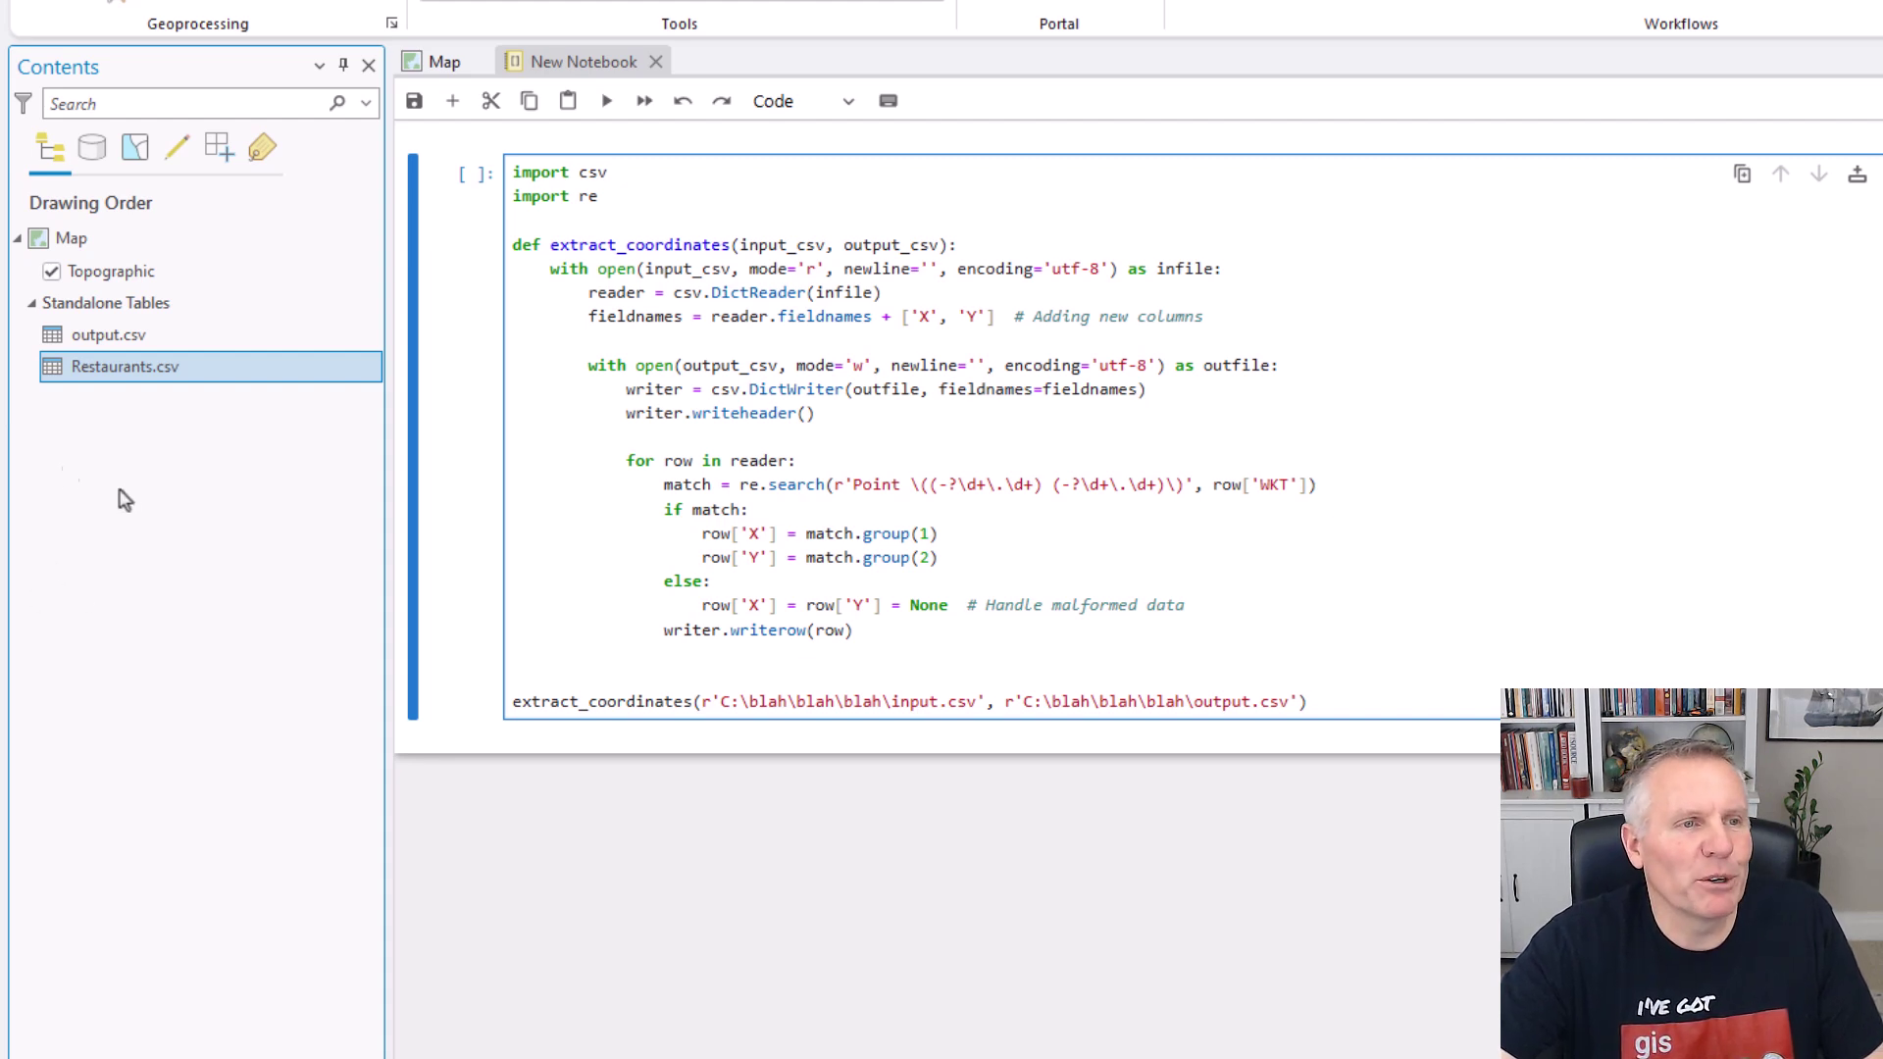
pyautogui.rightClick(116, 378)
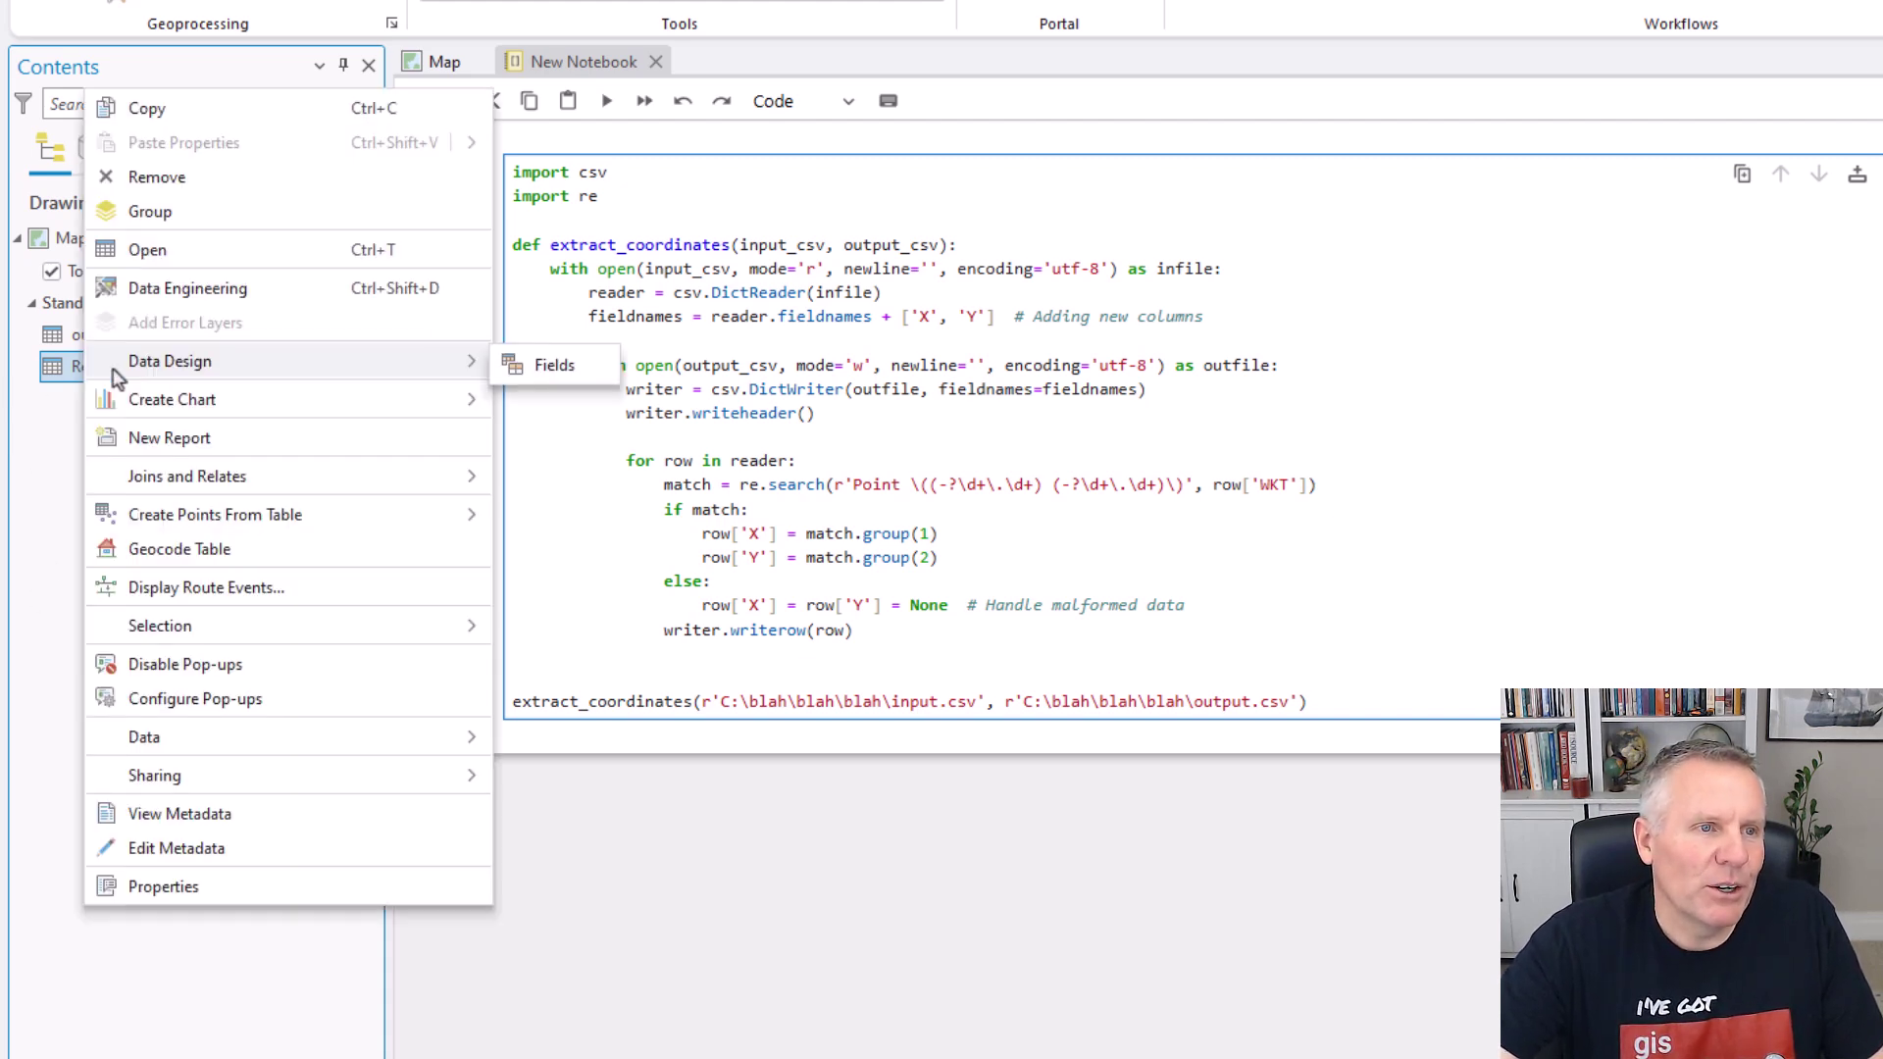
pyautogui.click(112, 249)
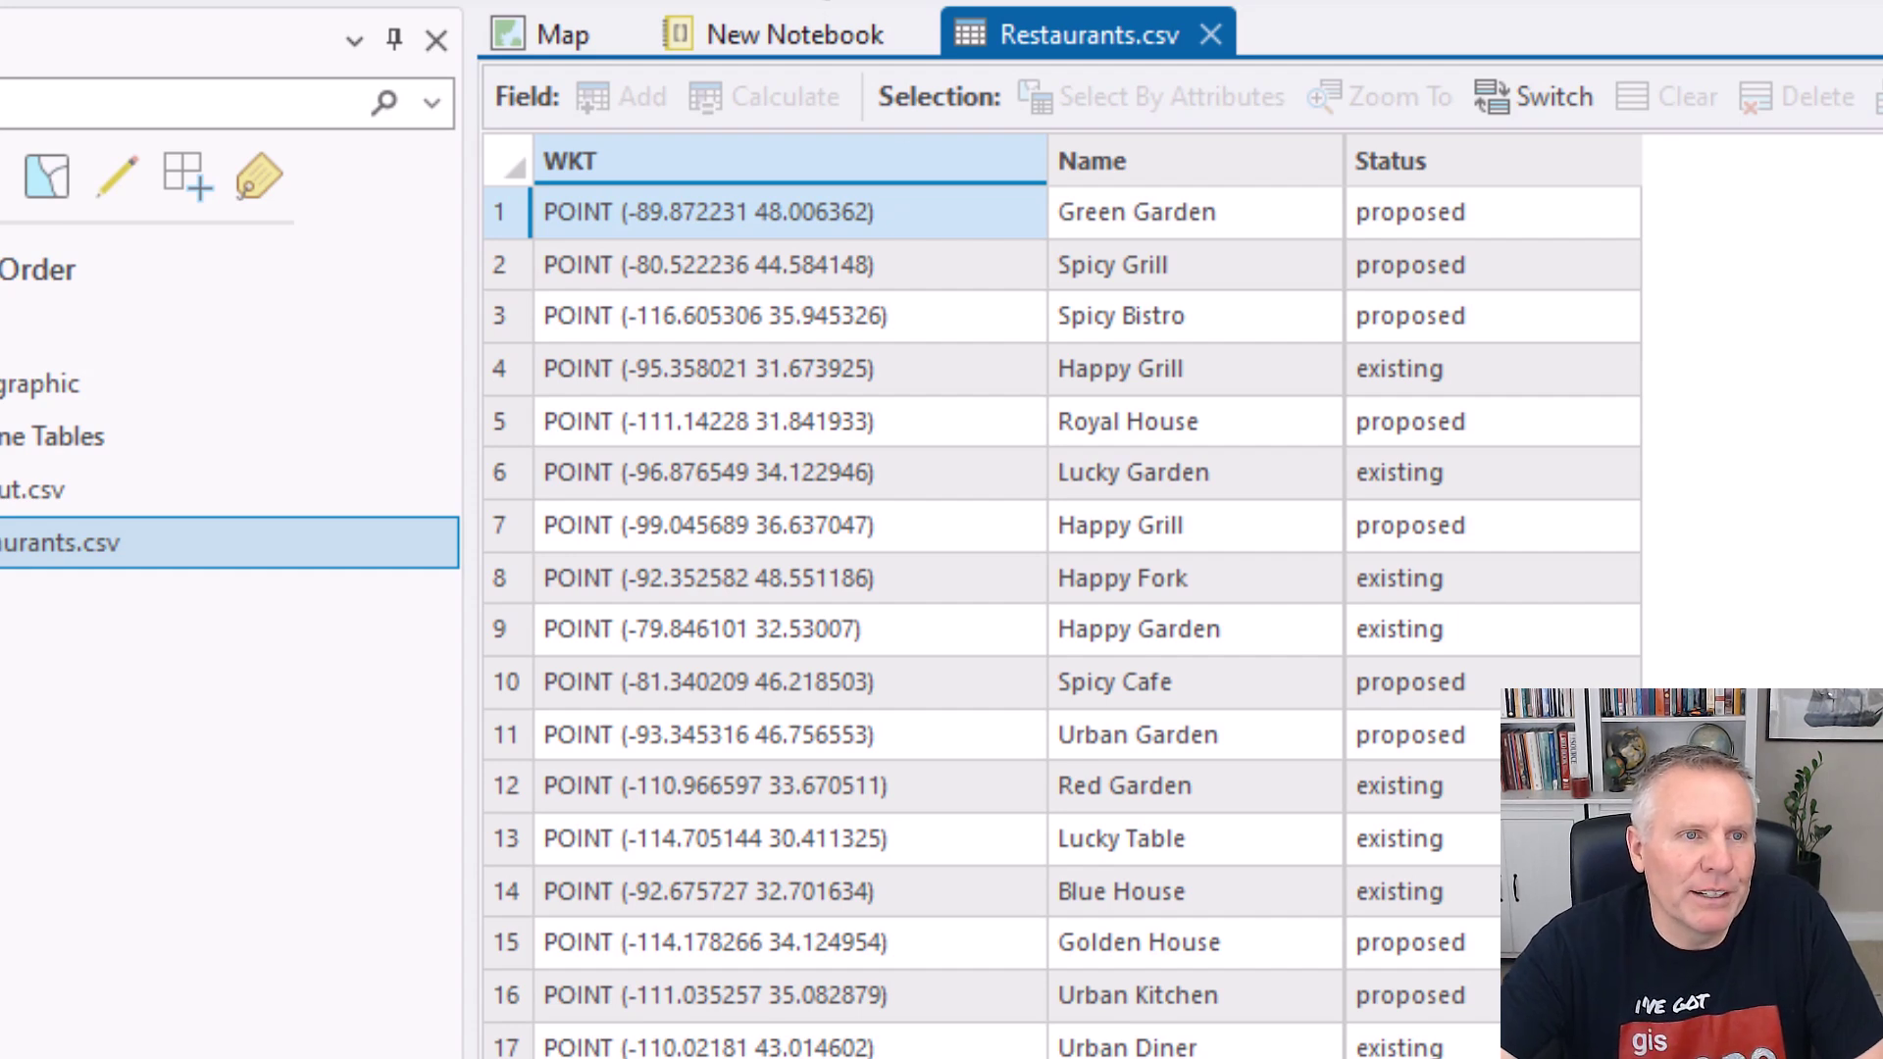
pyautogui.click(811, 29)
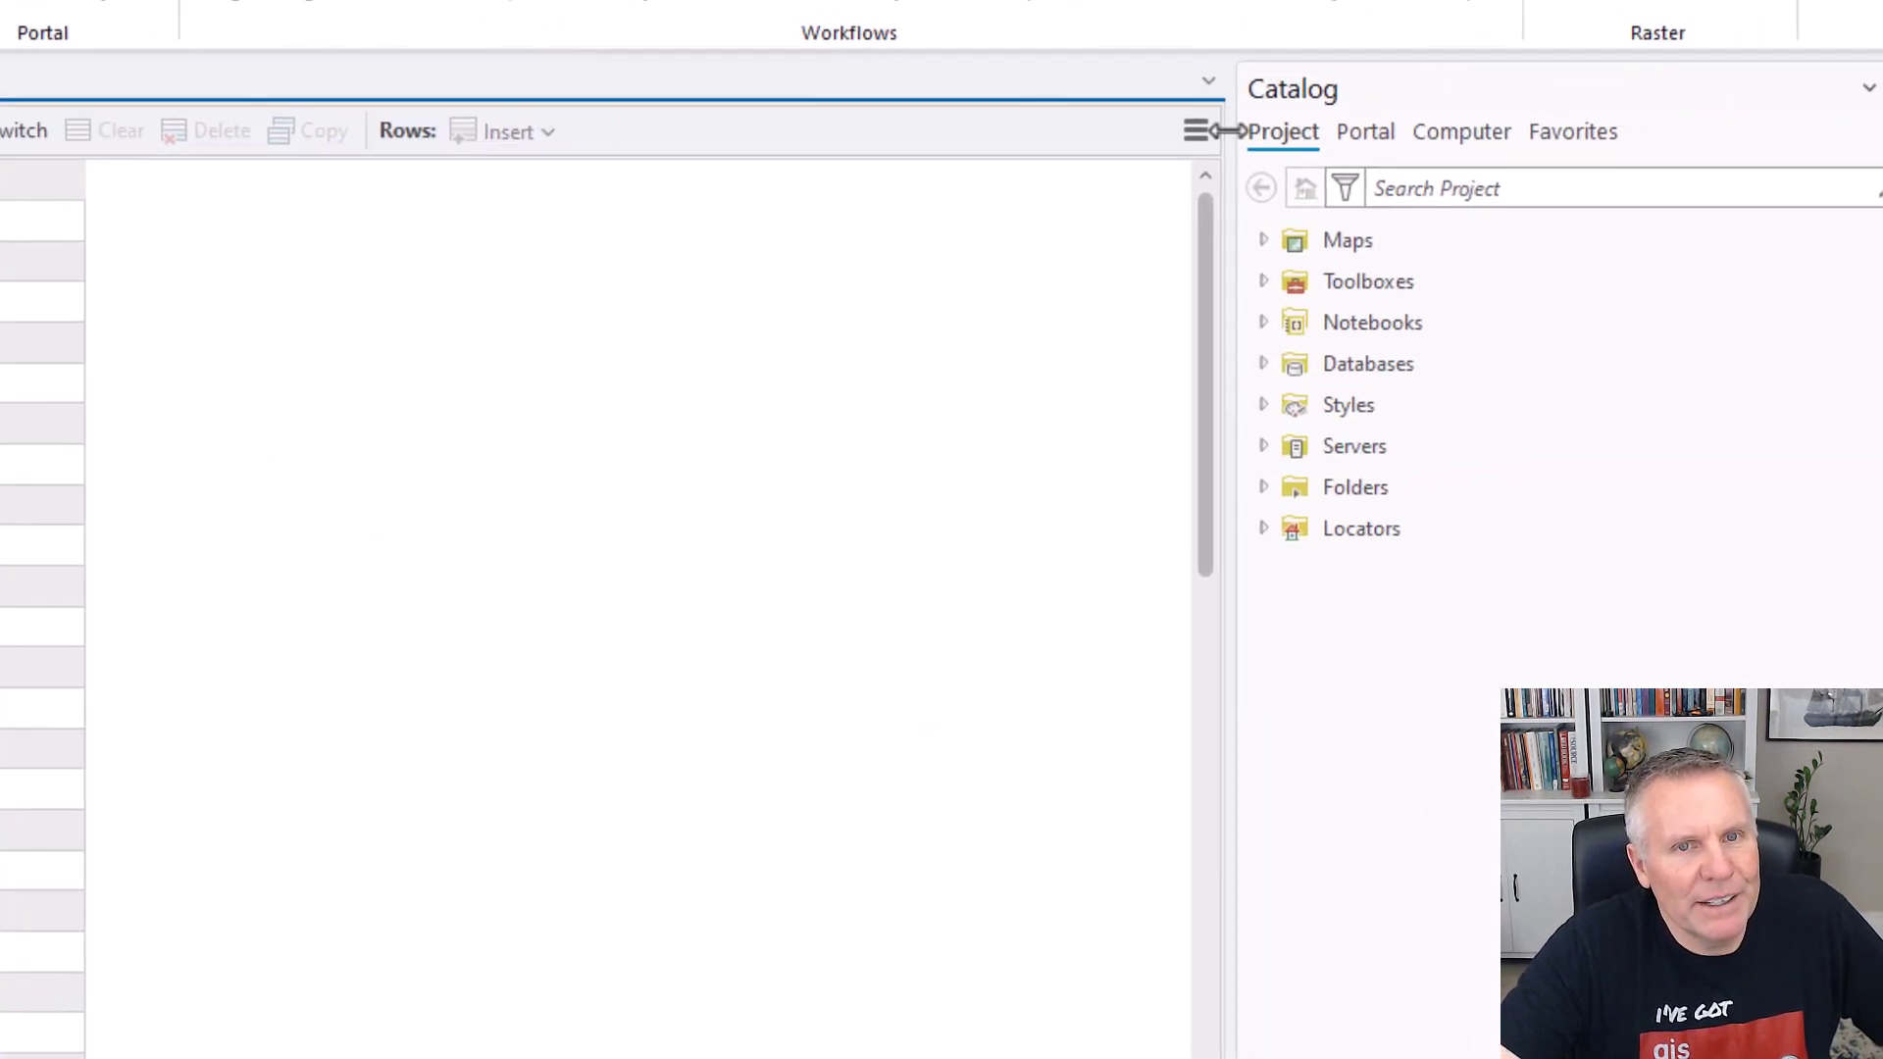
pyautogui.moveTo(1224, 127); pyautogui.dragTo(1207, 129)
pyautogui.click(1179, 131)
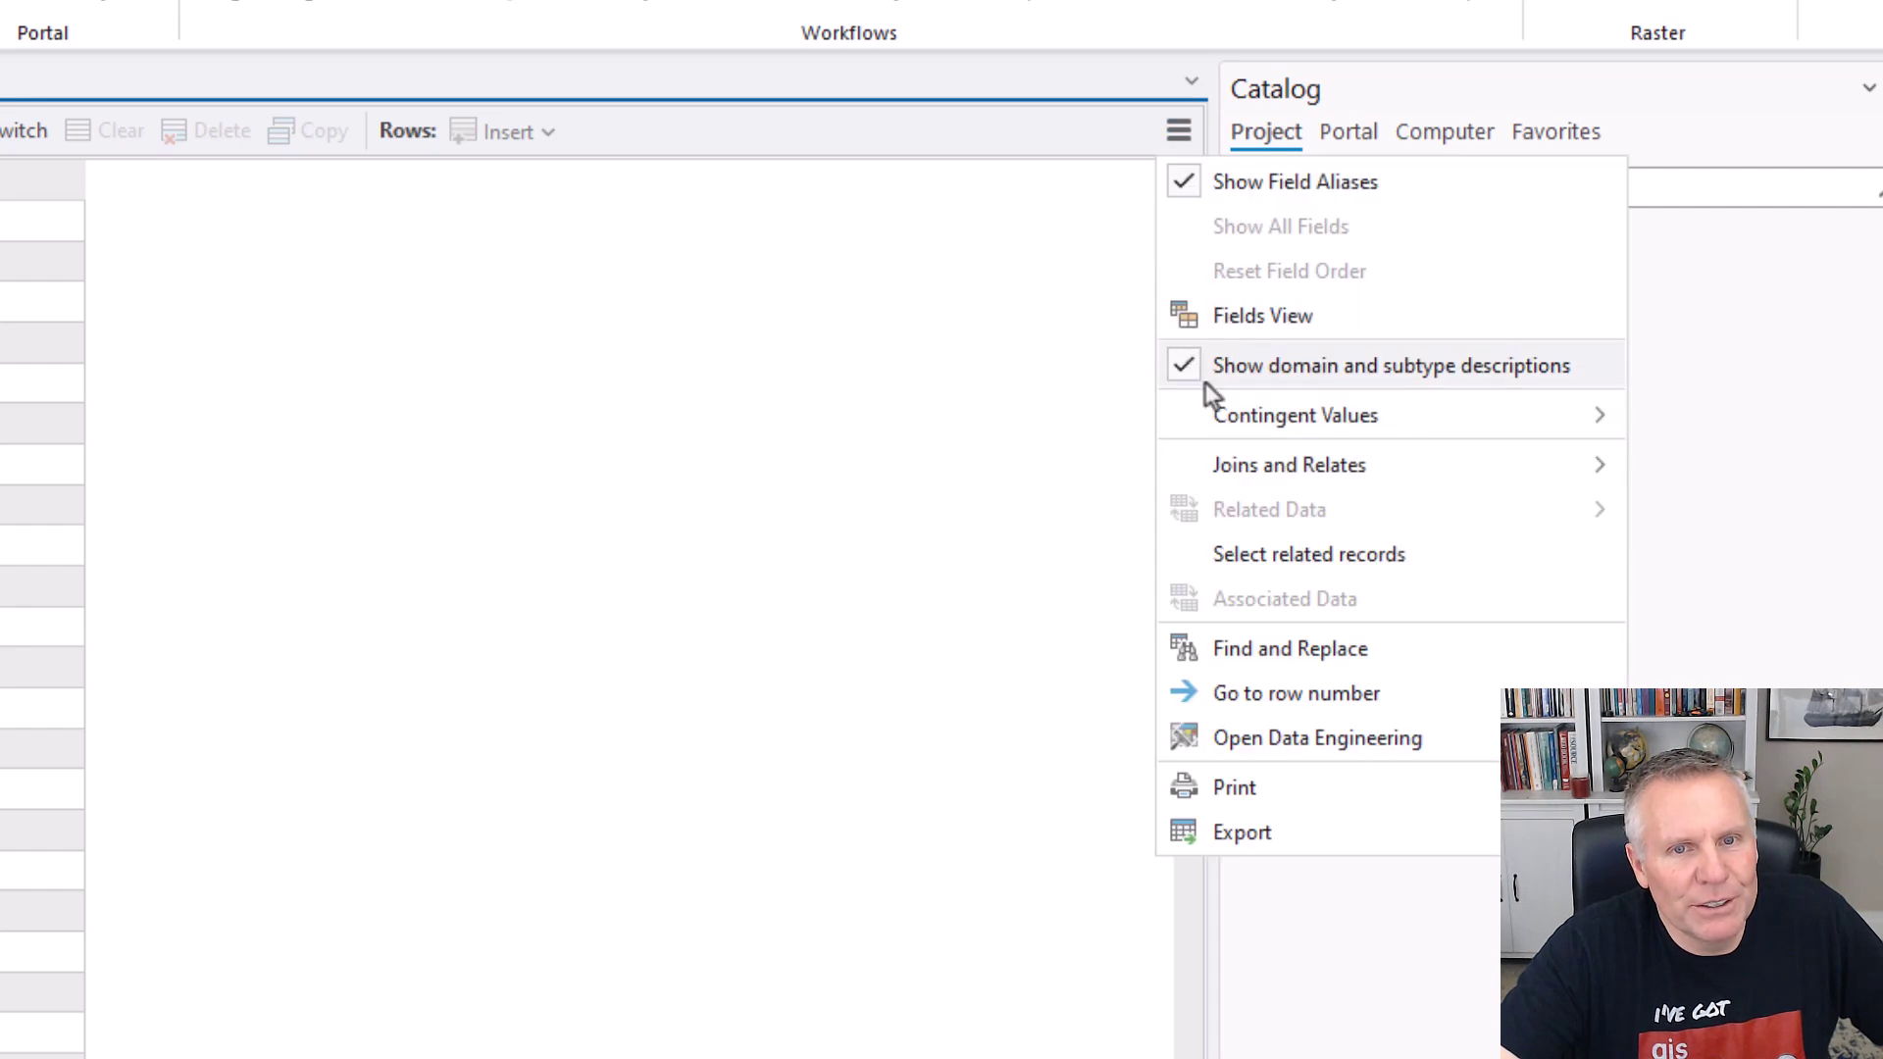
pyautogui.click(1287, 324)
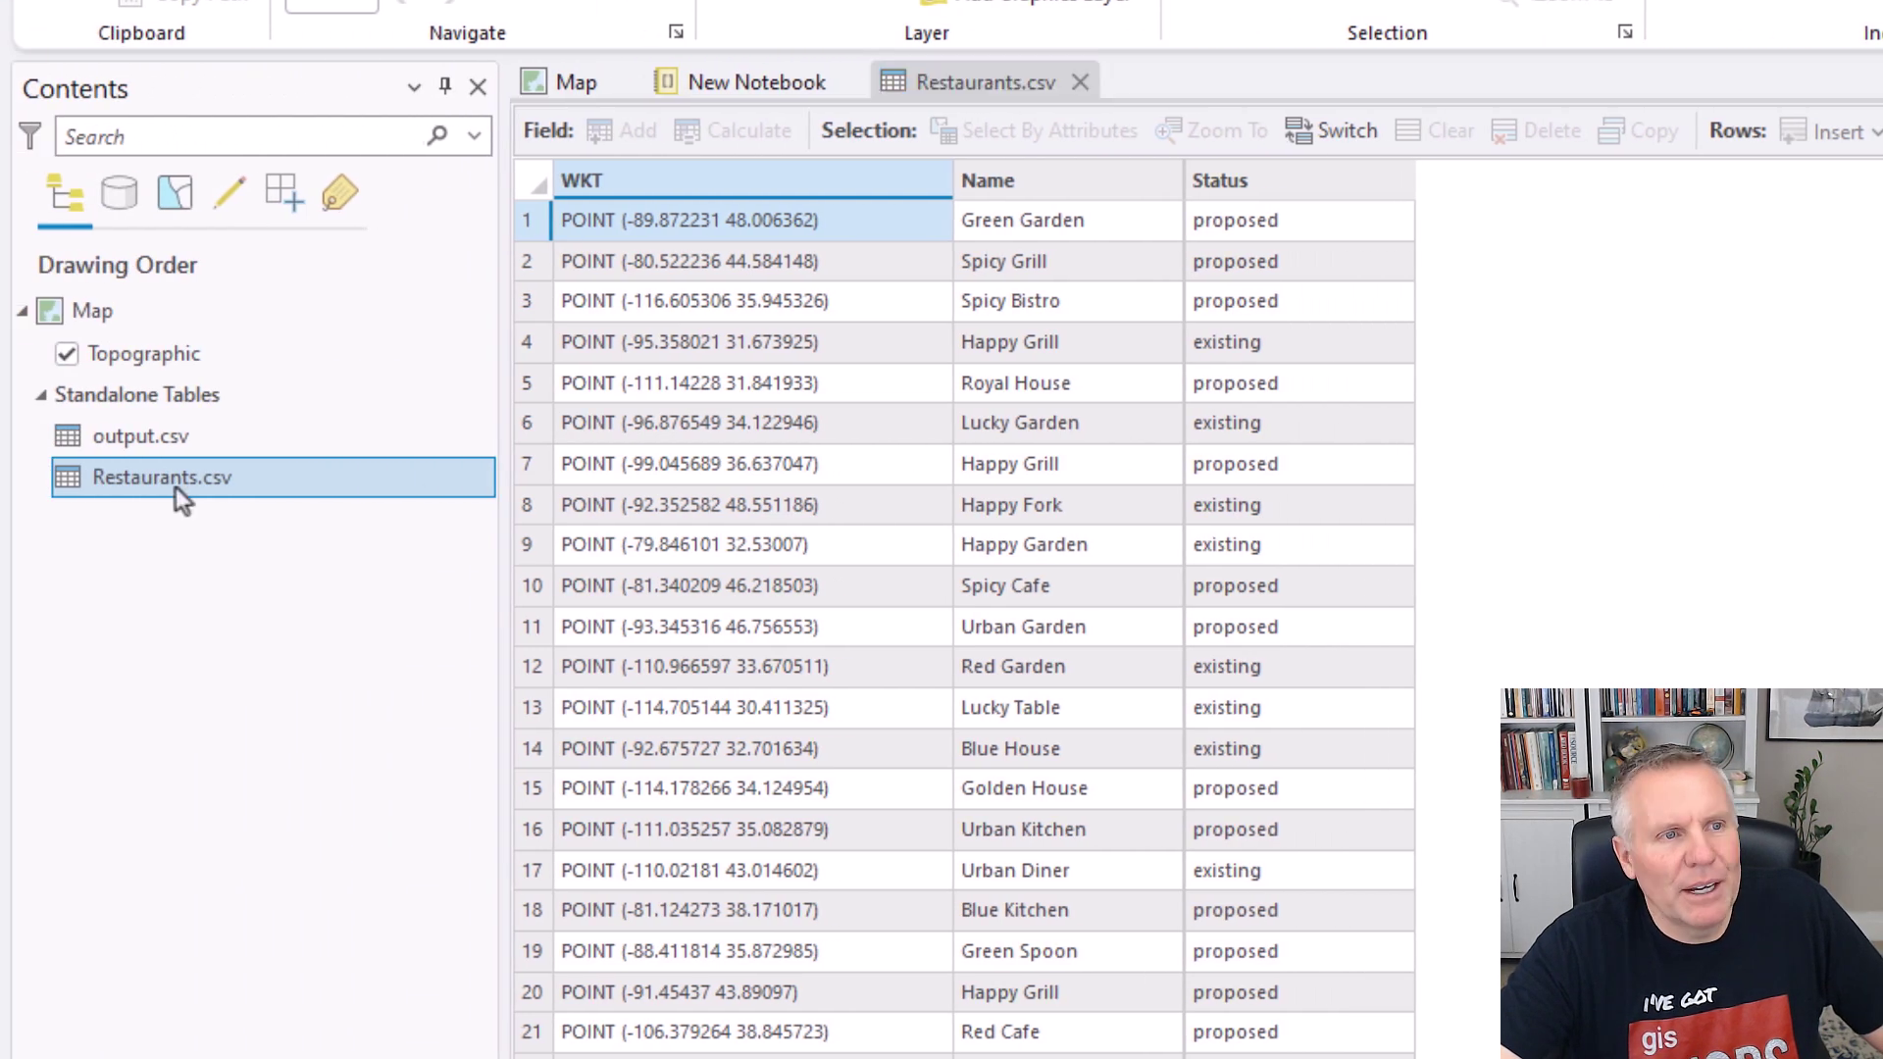
# - Export Restaurants.csv with Export Table to MyProject55.gdb as the table 'Restaurants'
pyautogui.rightClick(167, 488)
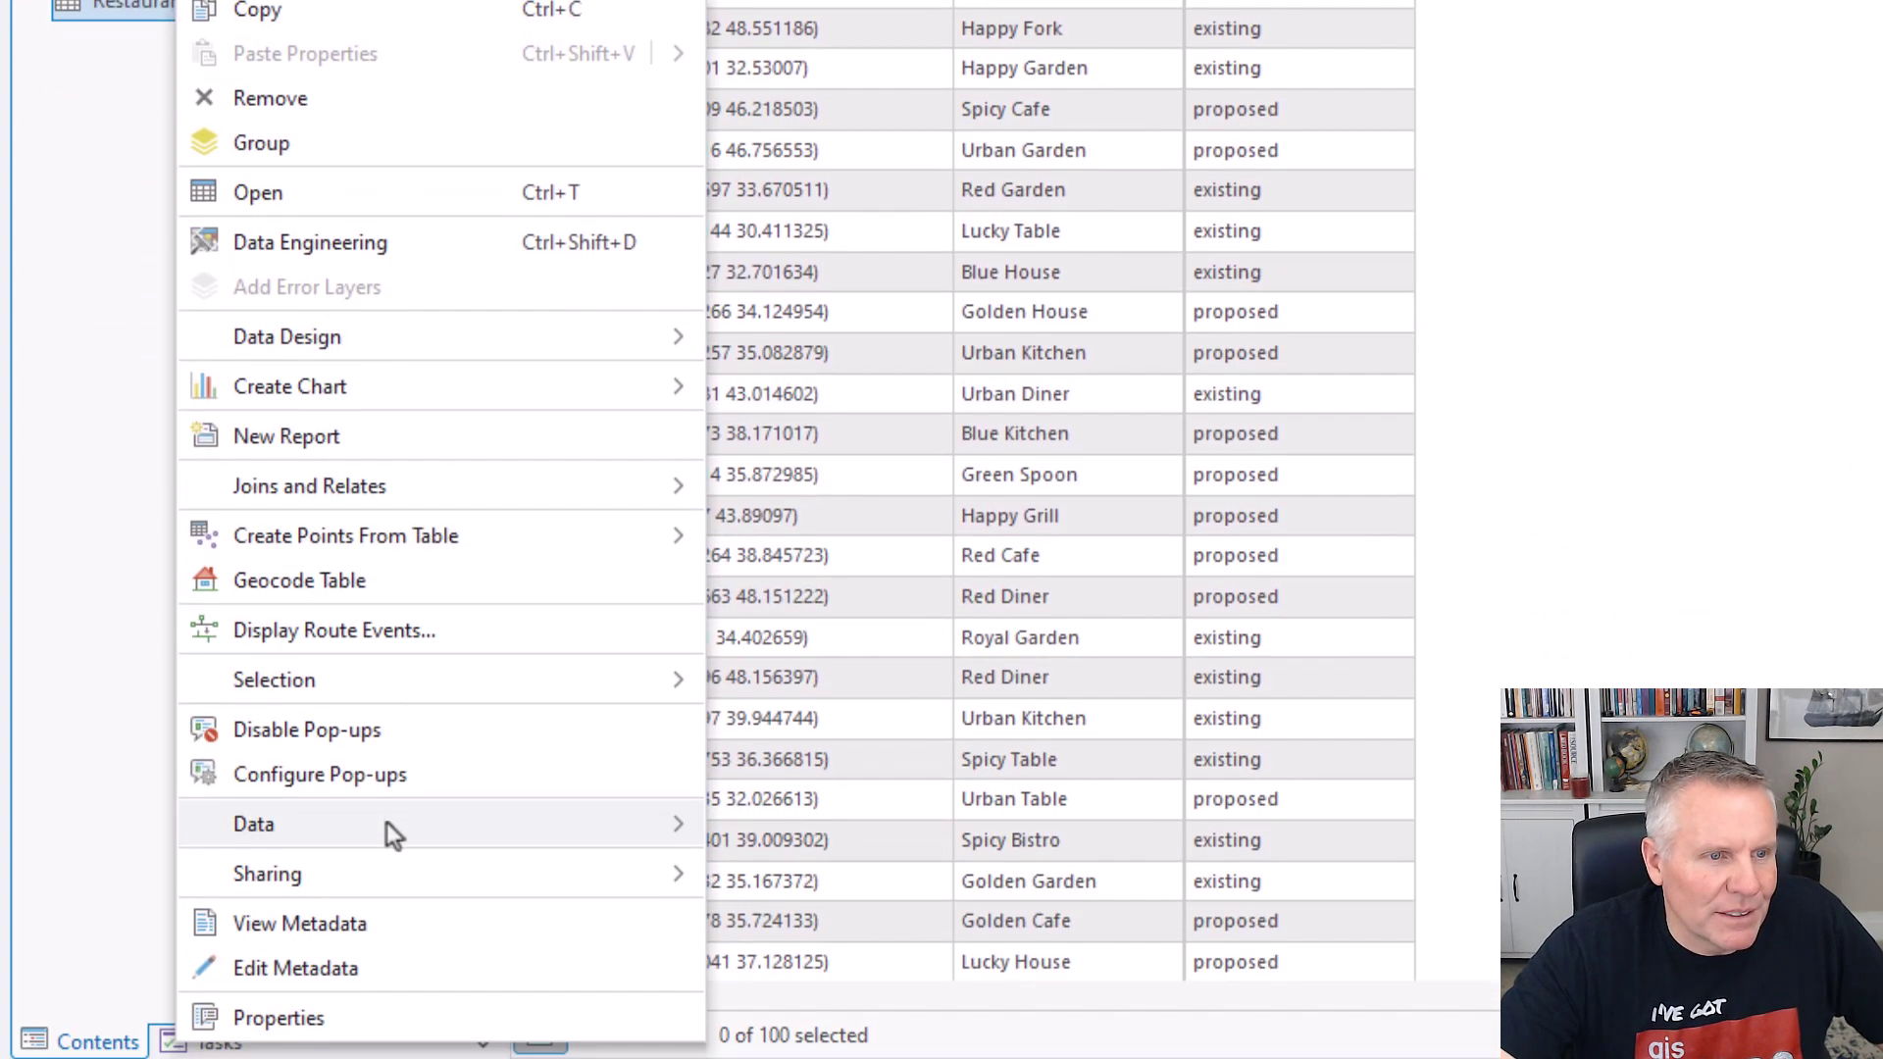
pyautogui.moveTo(387, 828)
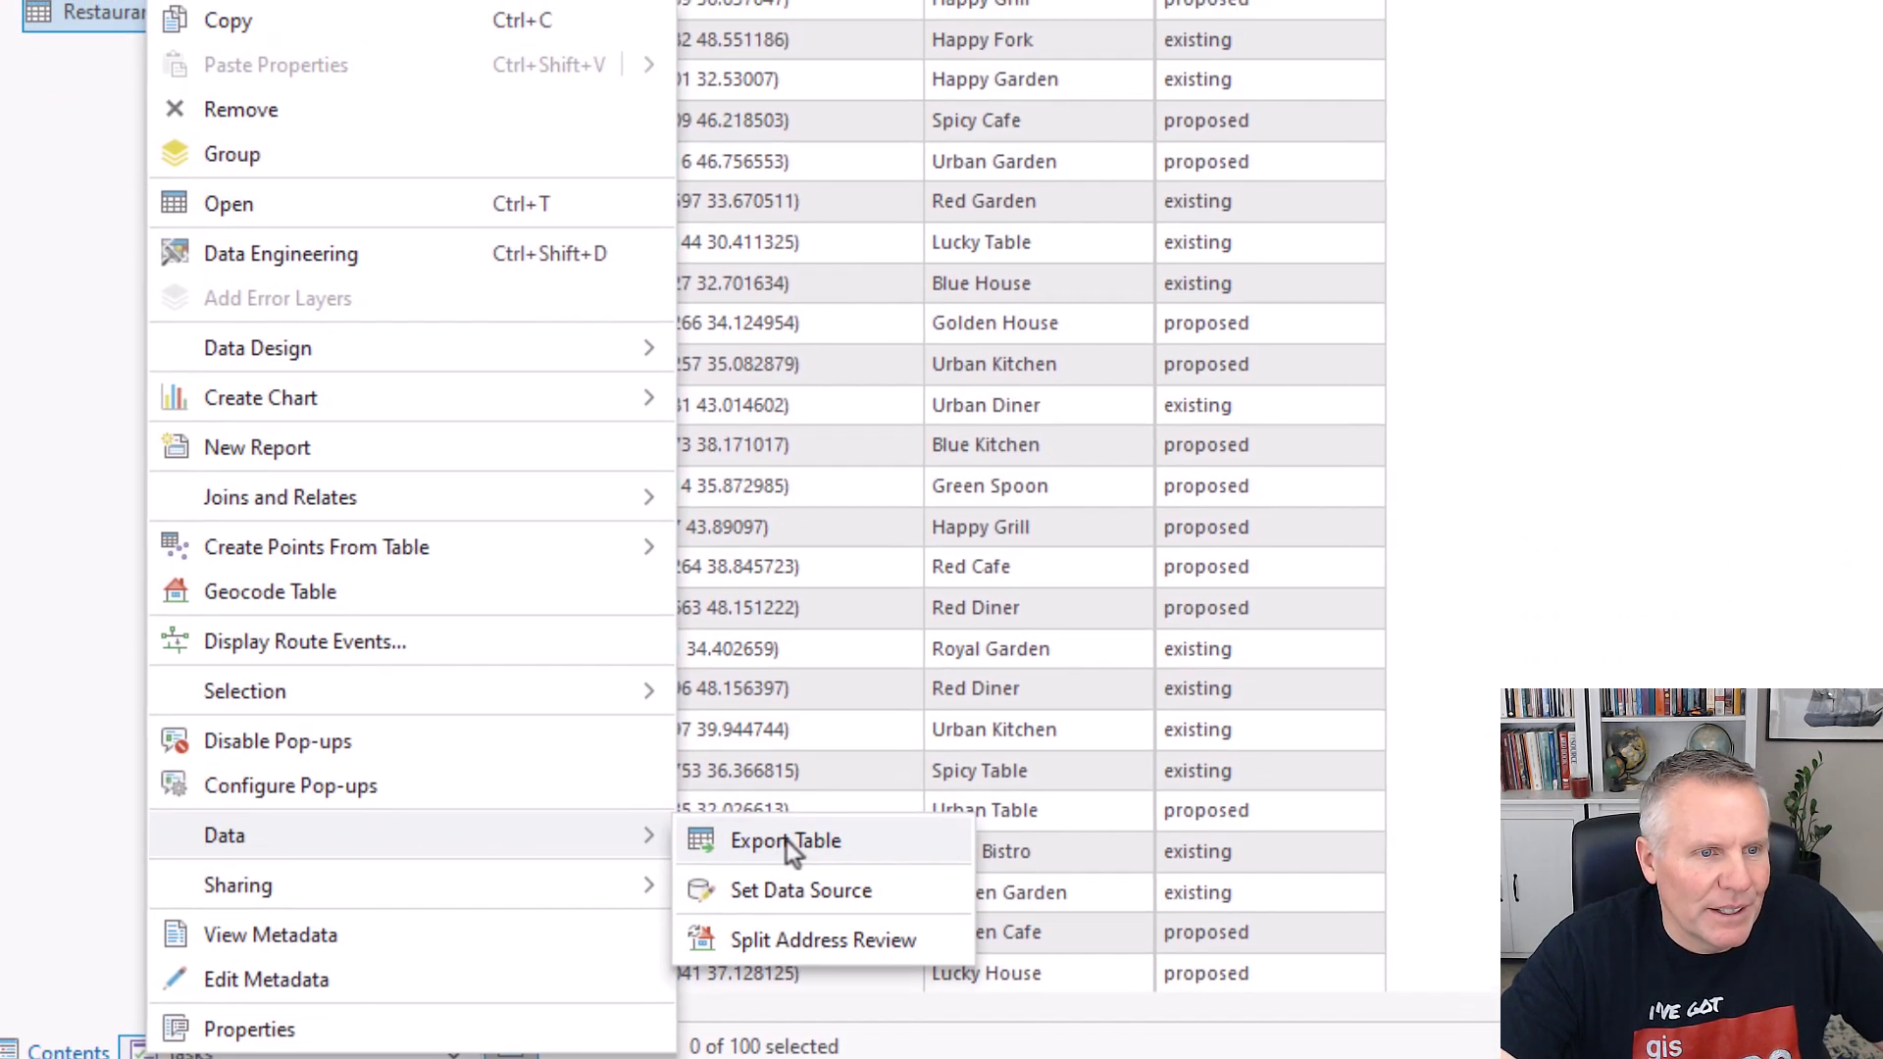
pyautogui.click(795, 828)
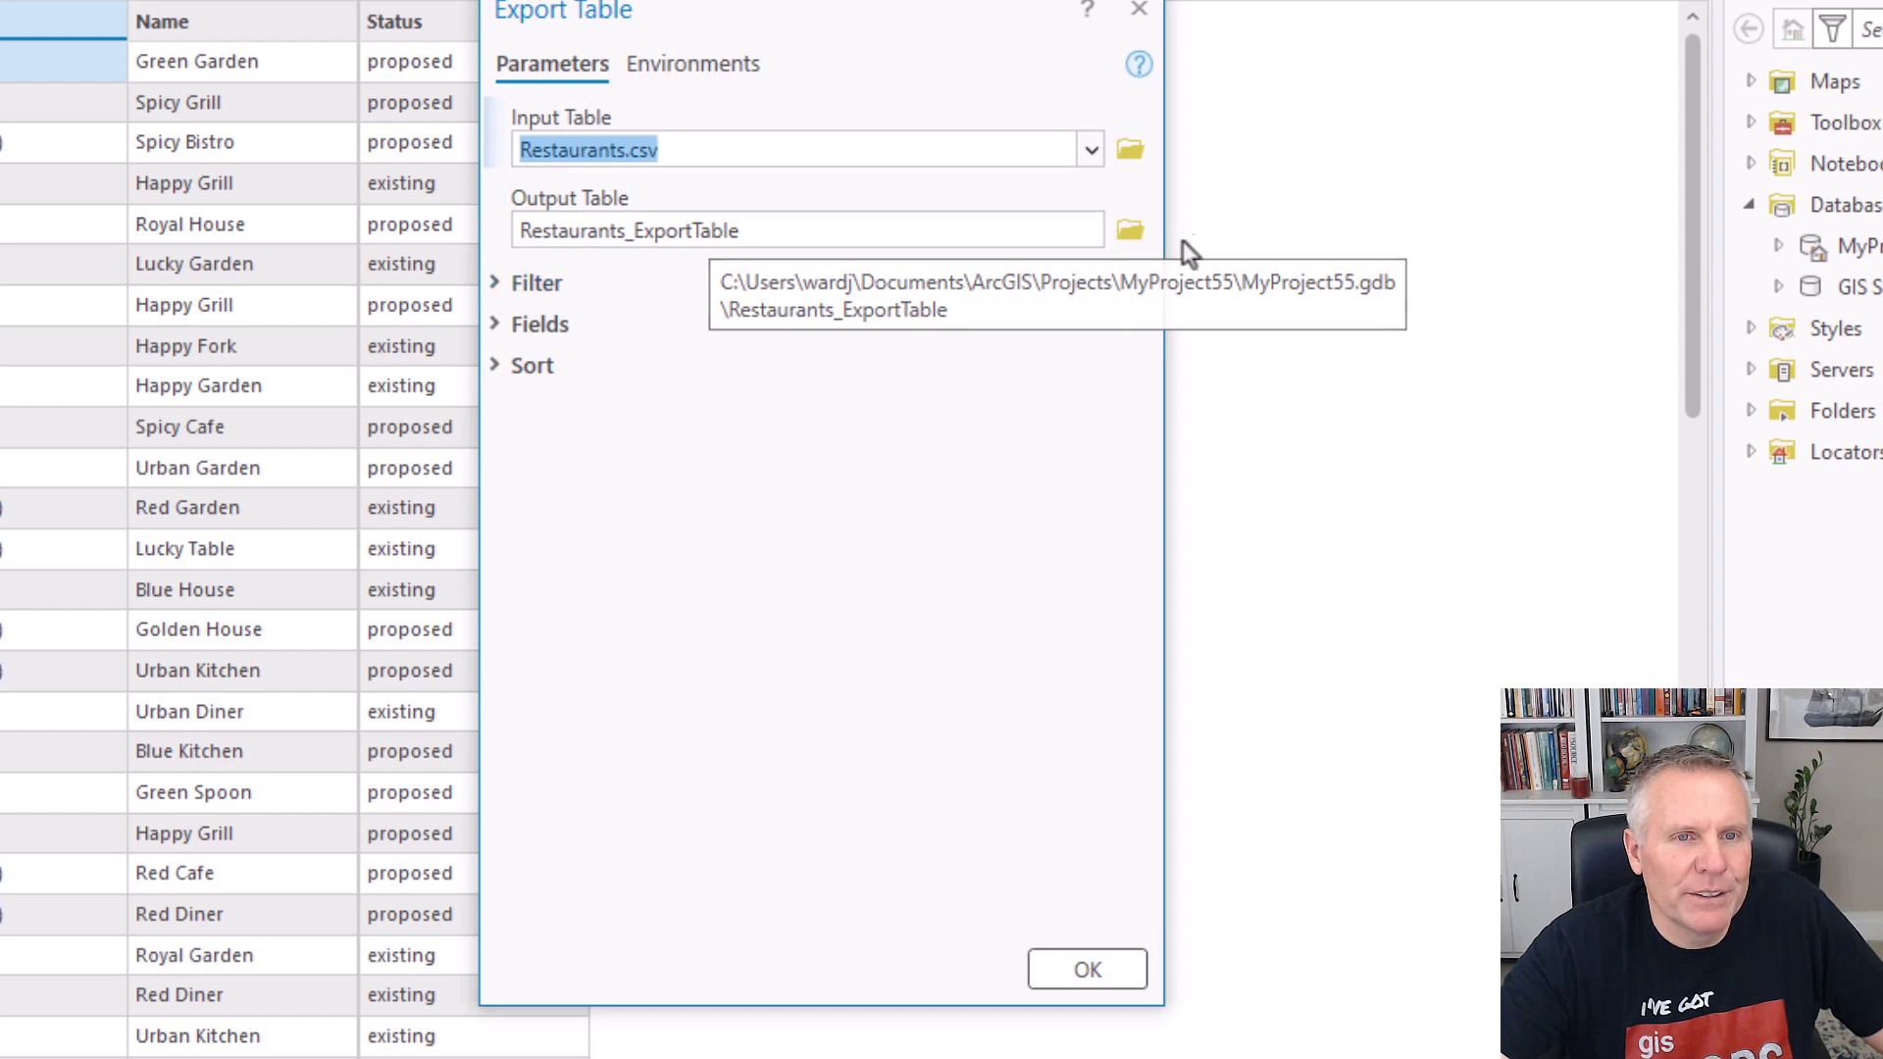
pyautogui.click(1129, 232)
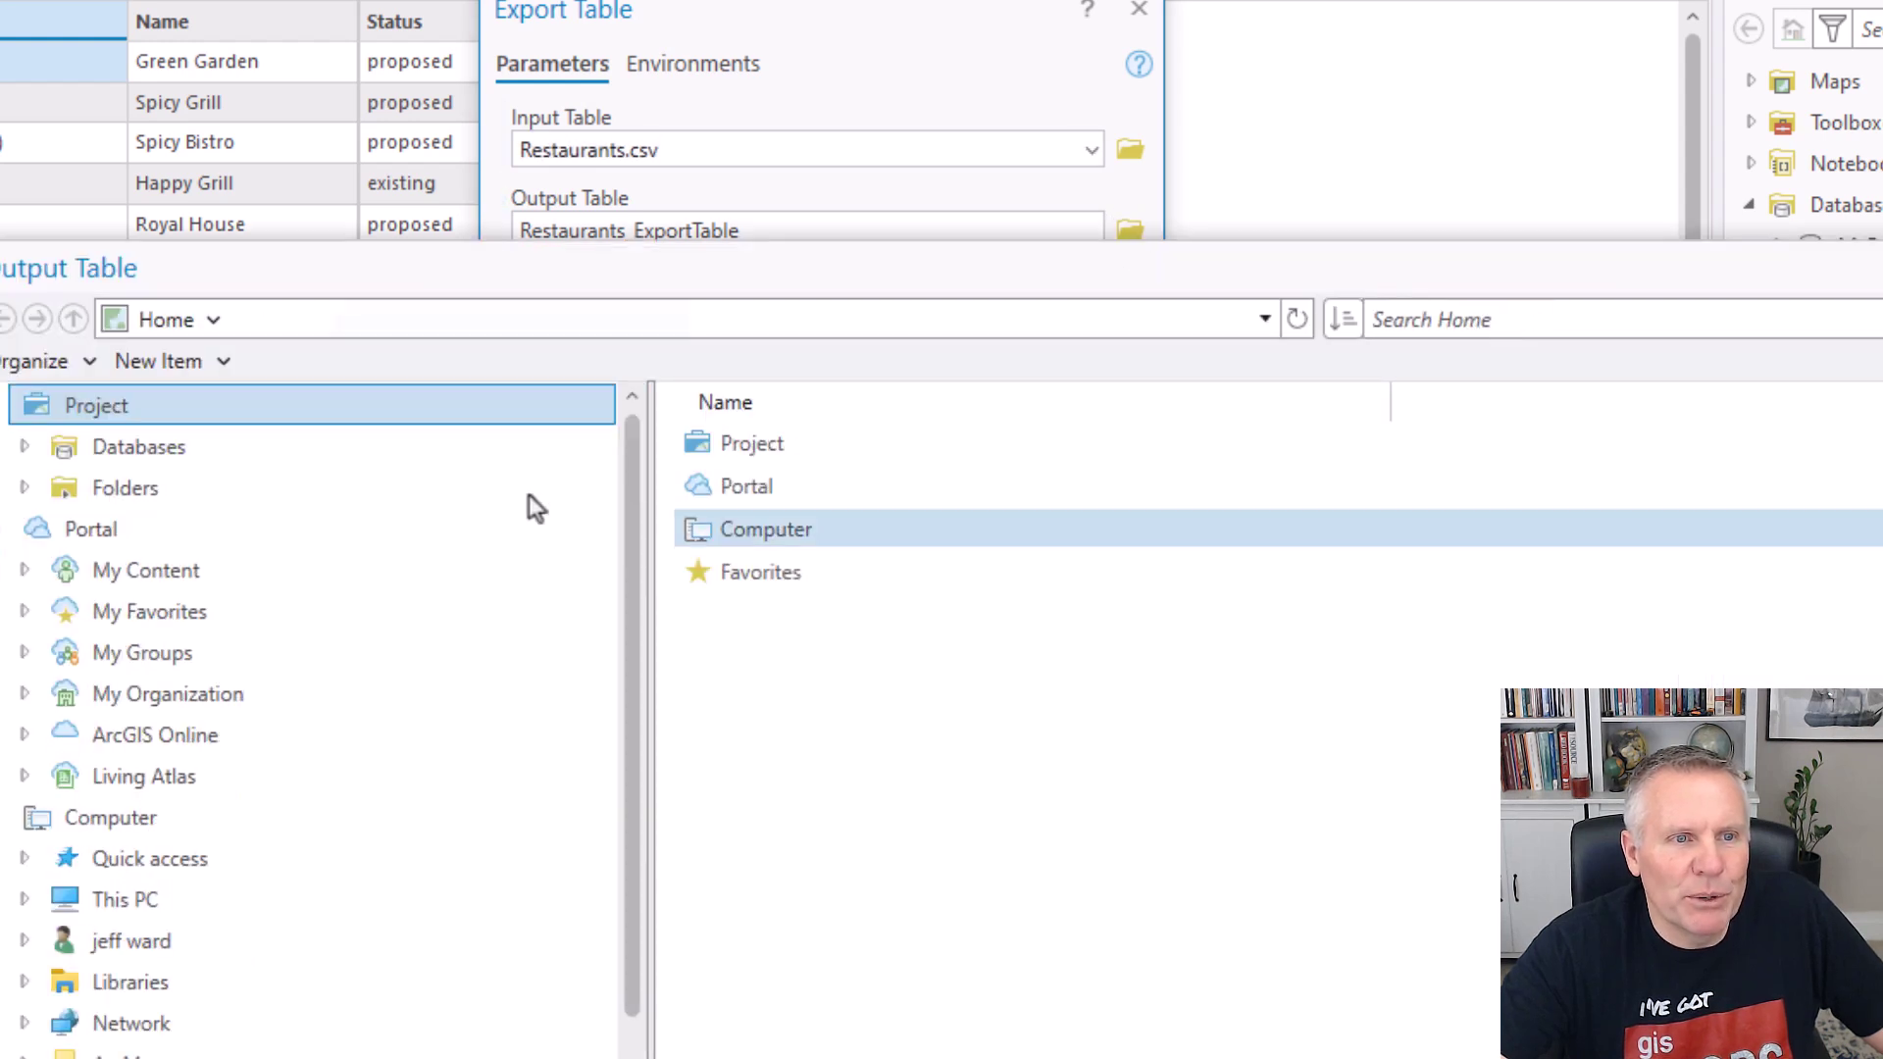
pyautogui.click(124, 453)
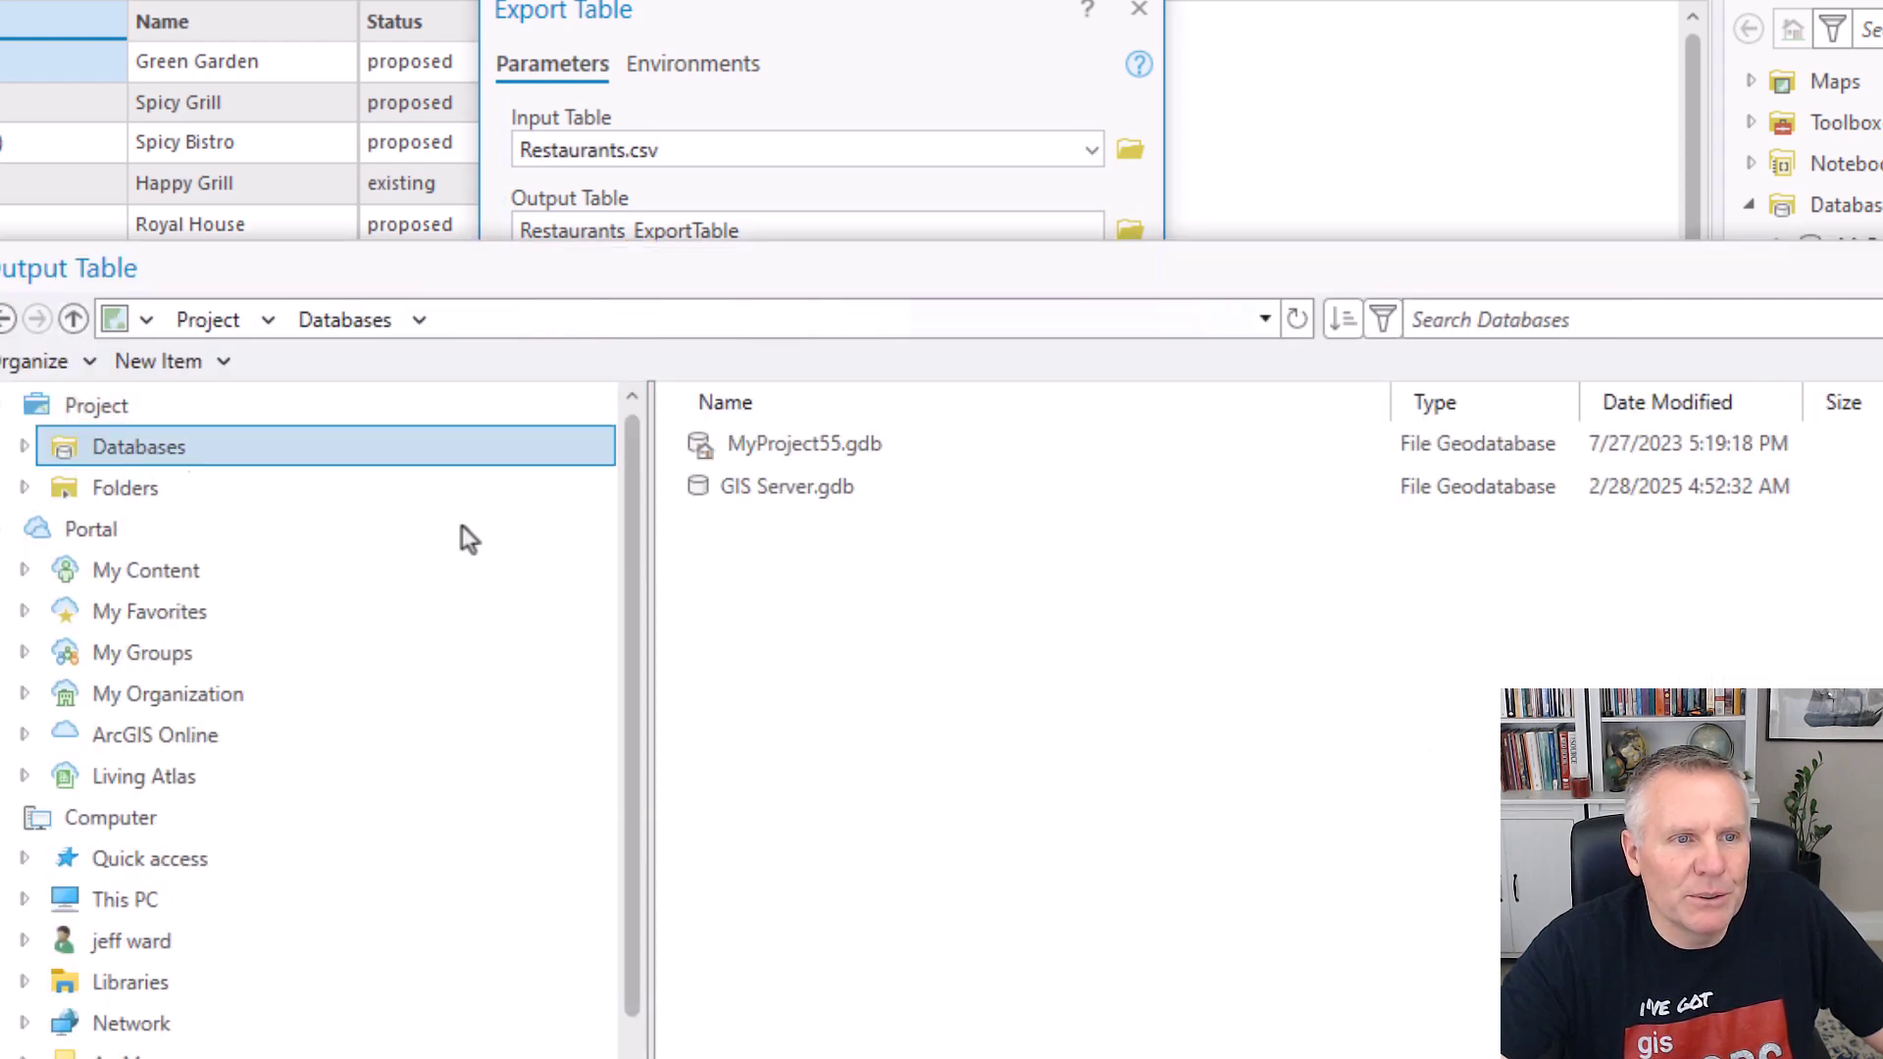
pyautogui.doubleClick(816, 451)
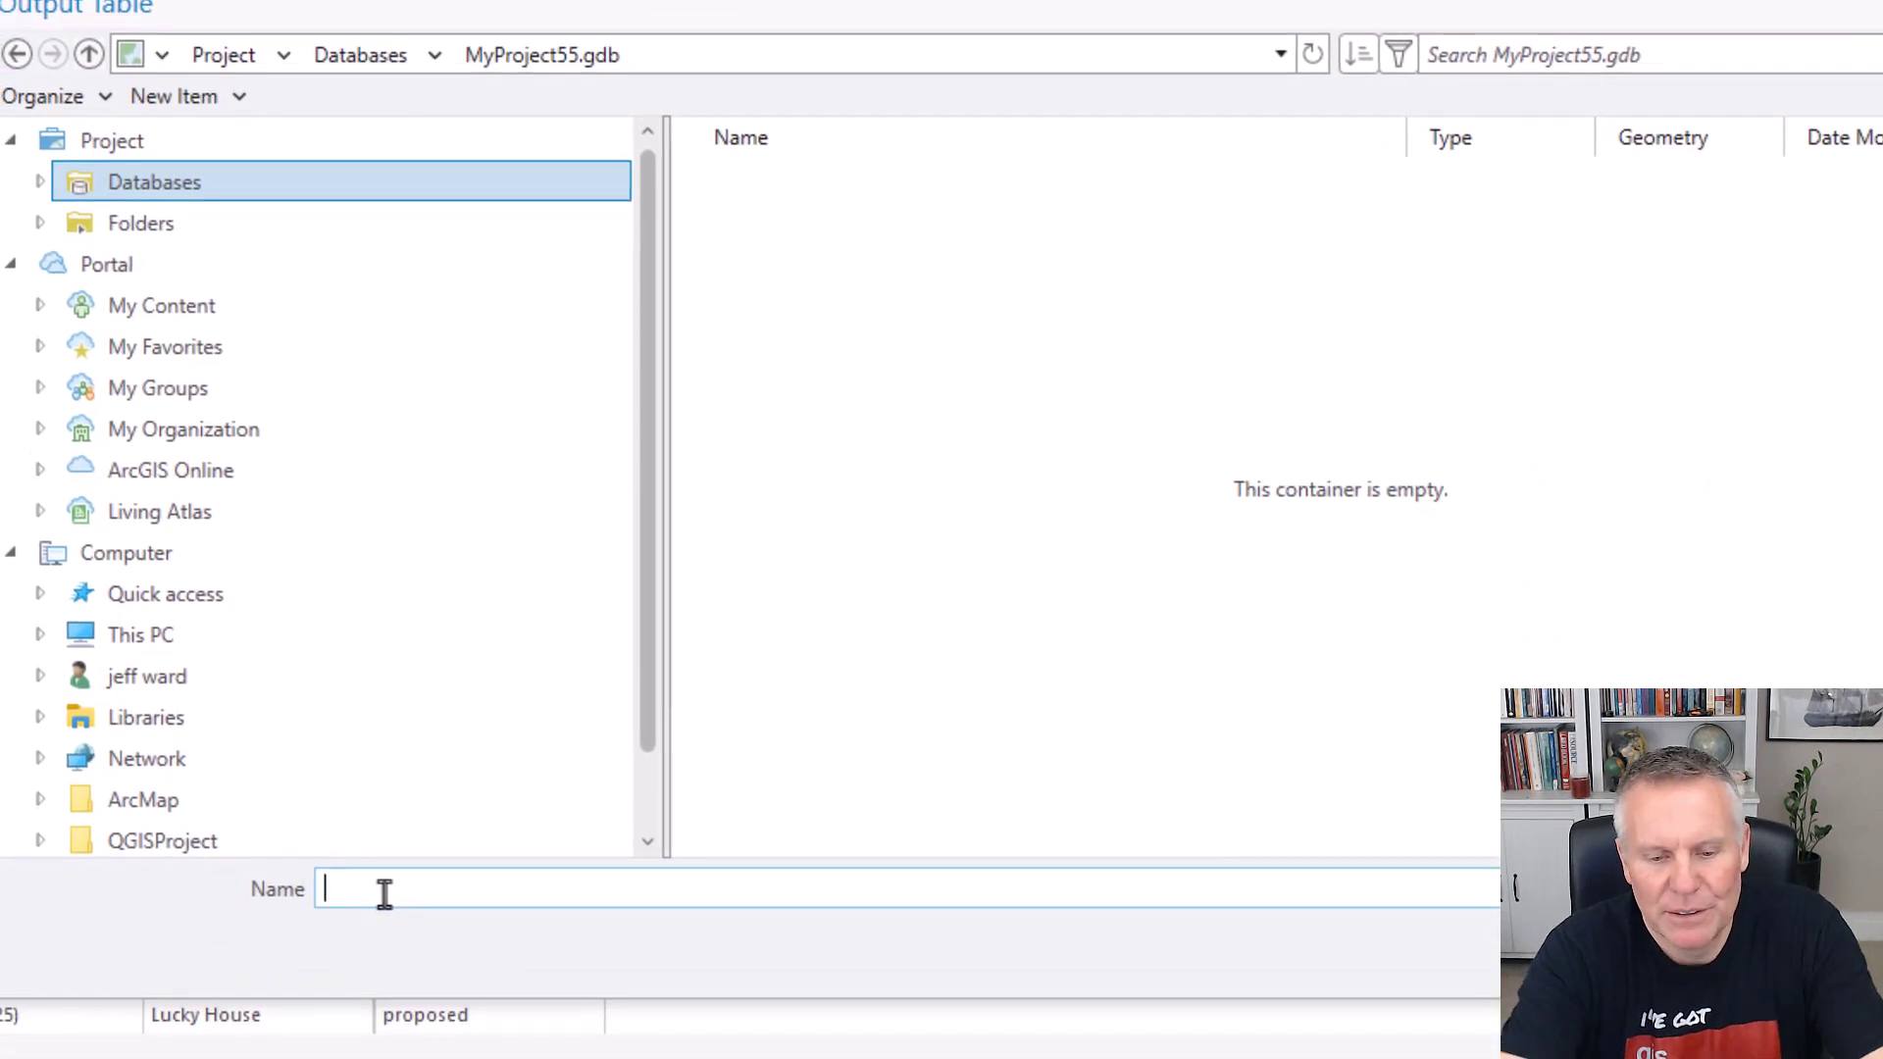
pyautogui.write('Restau')
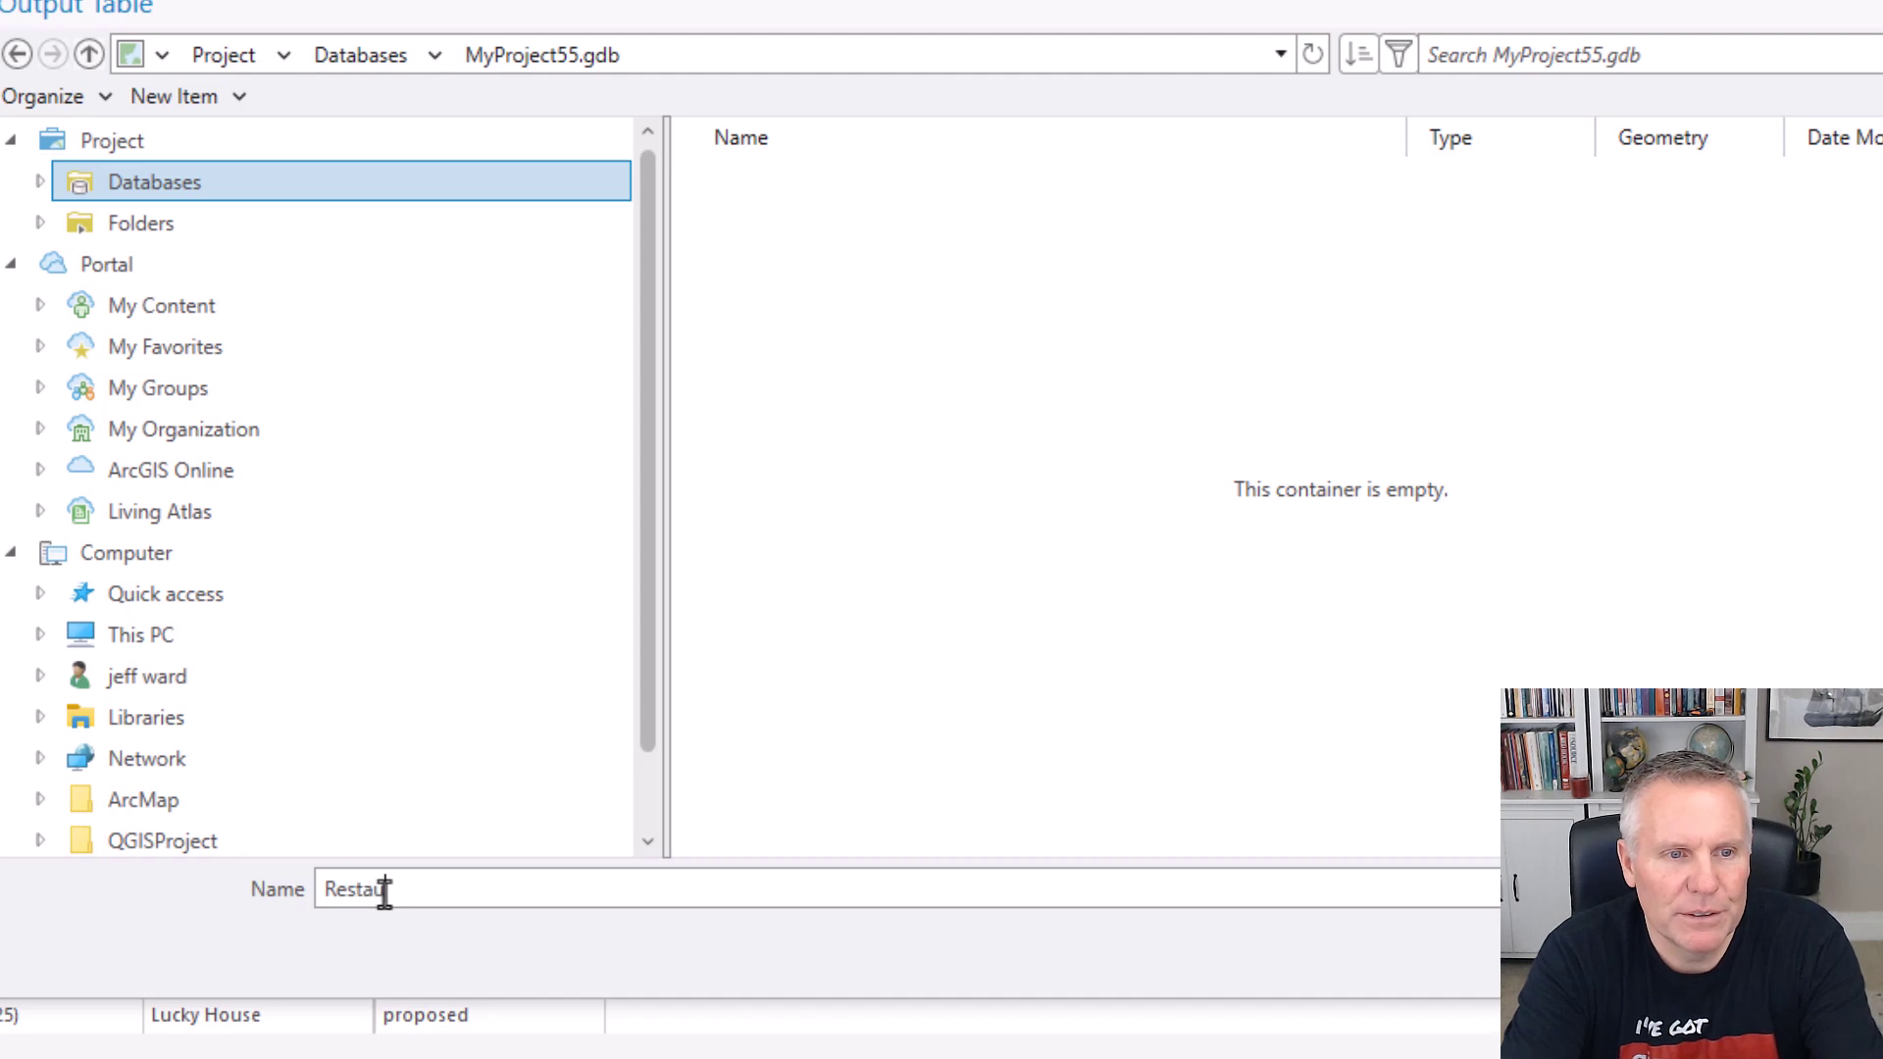
pyautogui.write('rants')
pyautogui.press('Return')
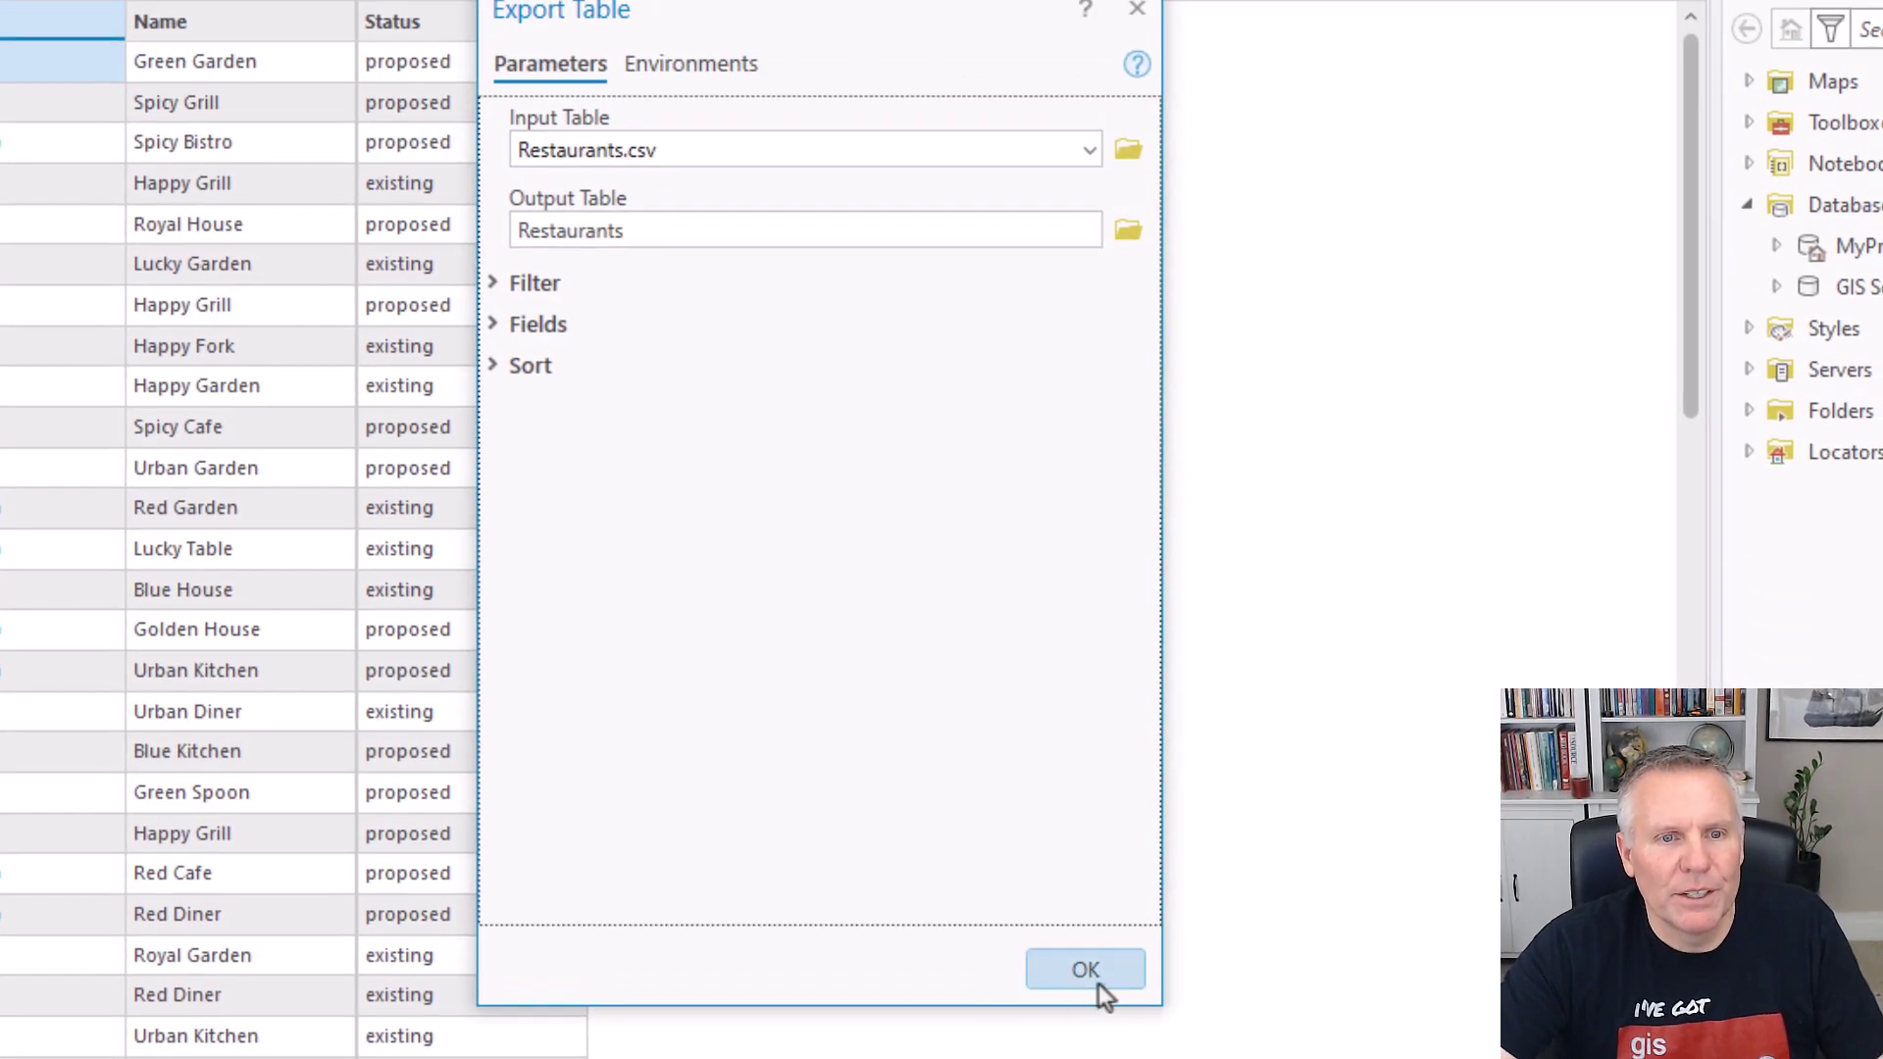
pyautogui.click(1085, 971)
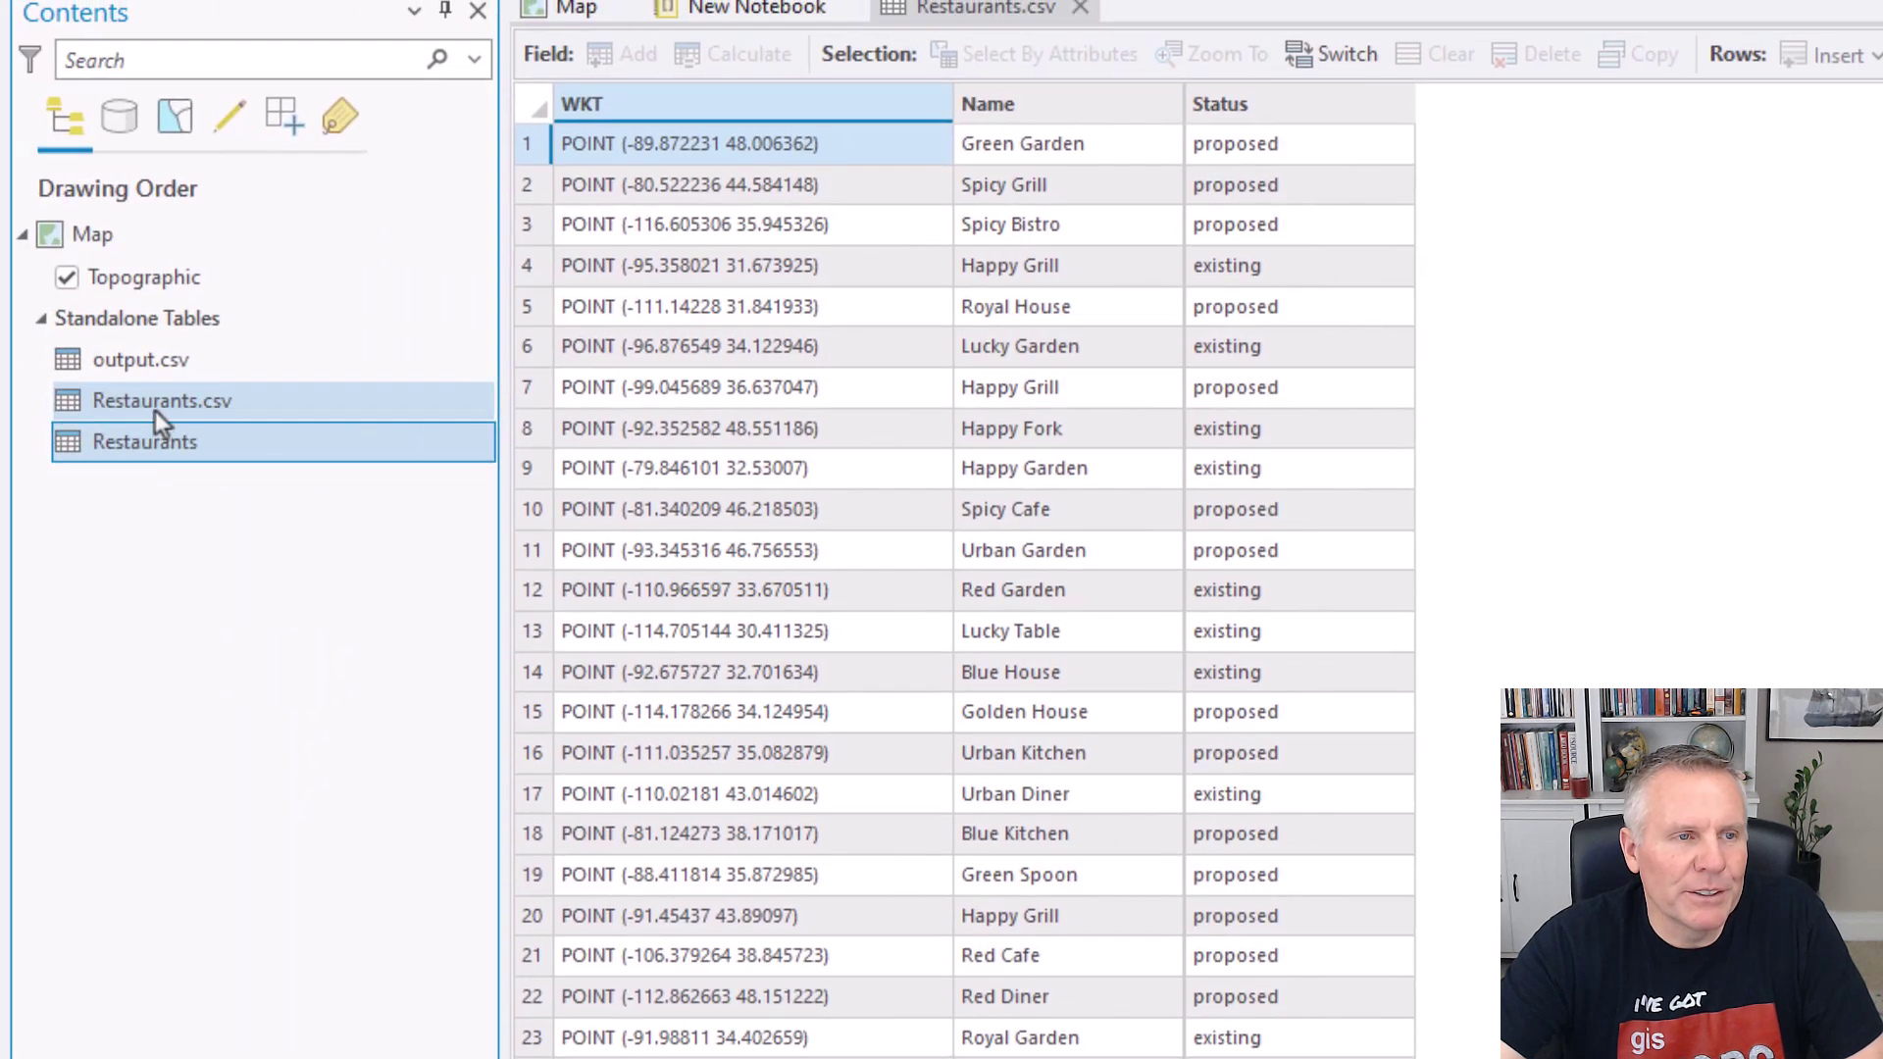
# - Remove Restaurants.csv from the map and open the exported Restaurants table's fields
pyautogui.rightClick(155, 410)
pyautogui.click(261, 508)
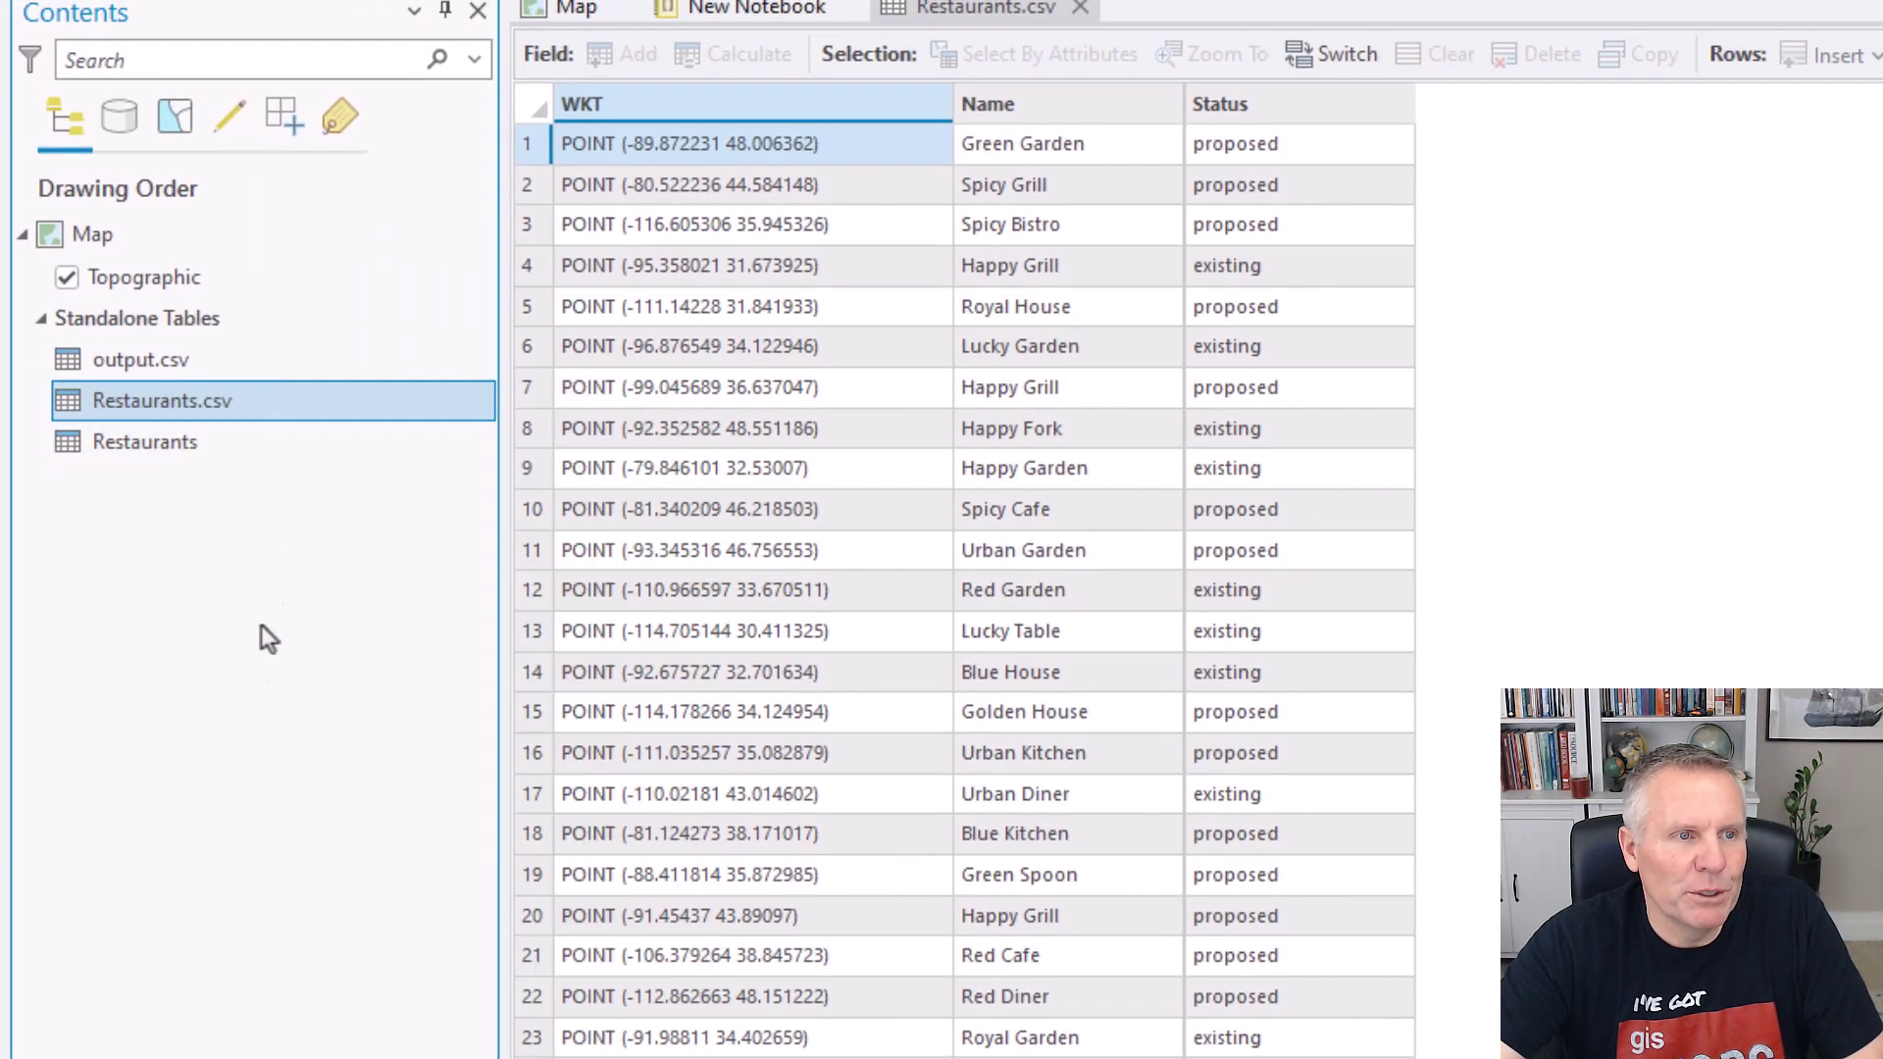
pyautogui.click(157, 402)
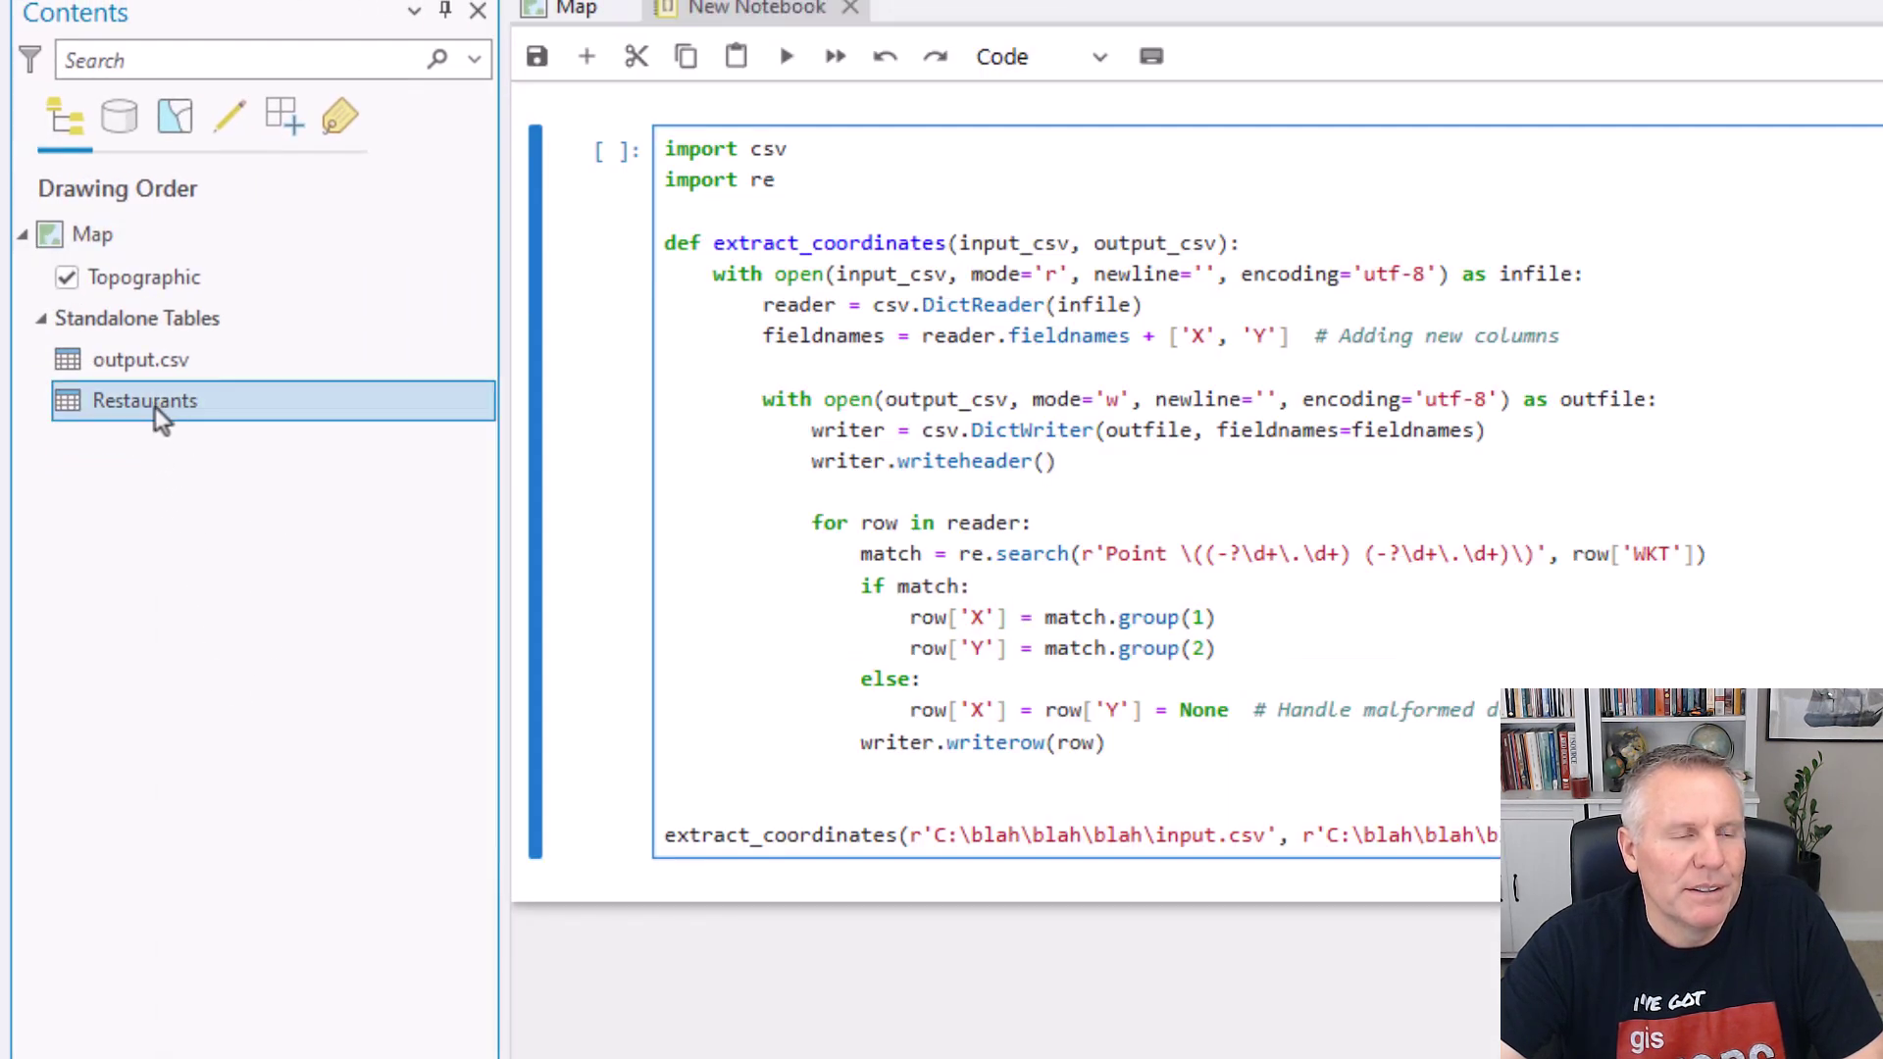
pyautogui.rightClick(143, 408)
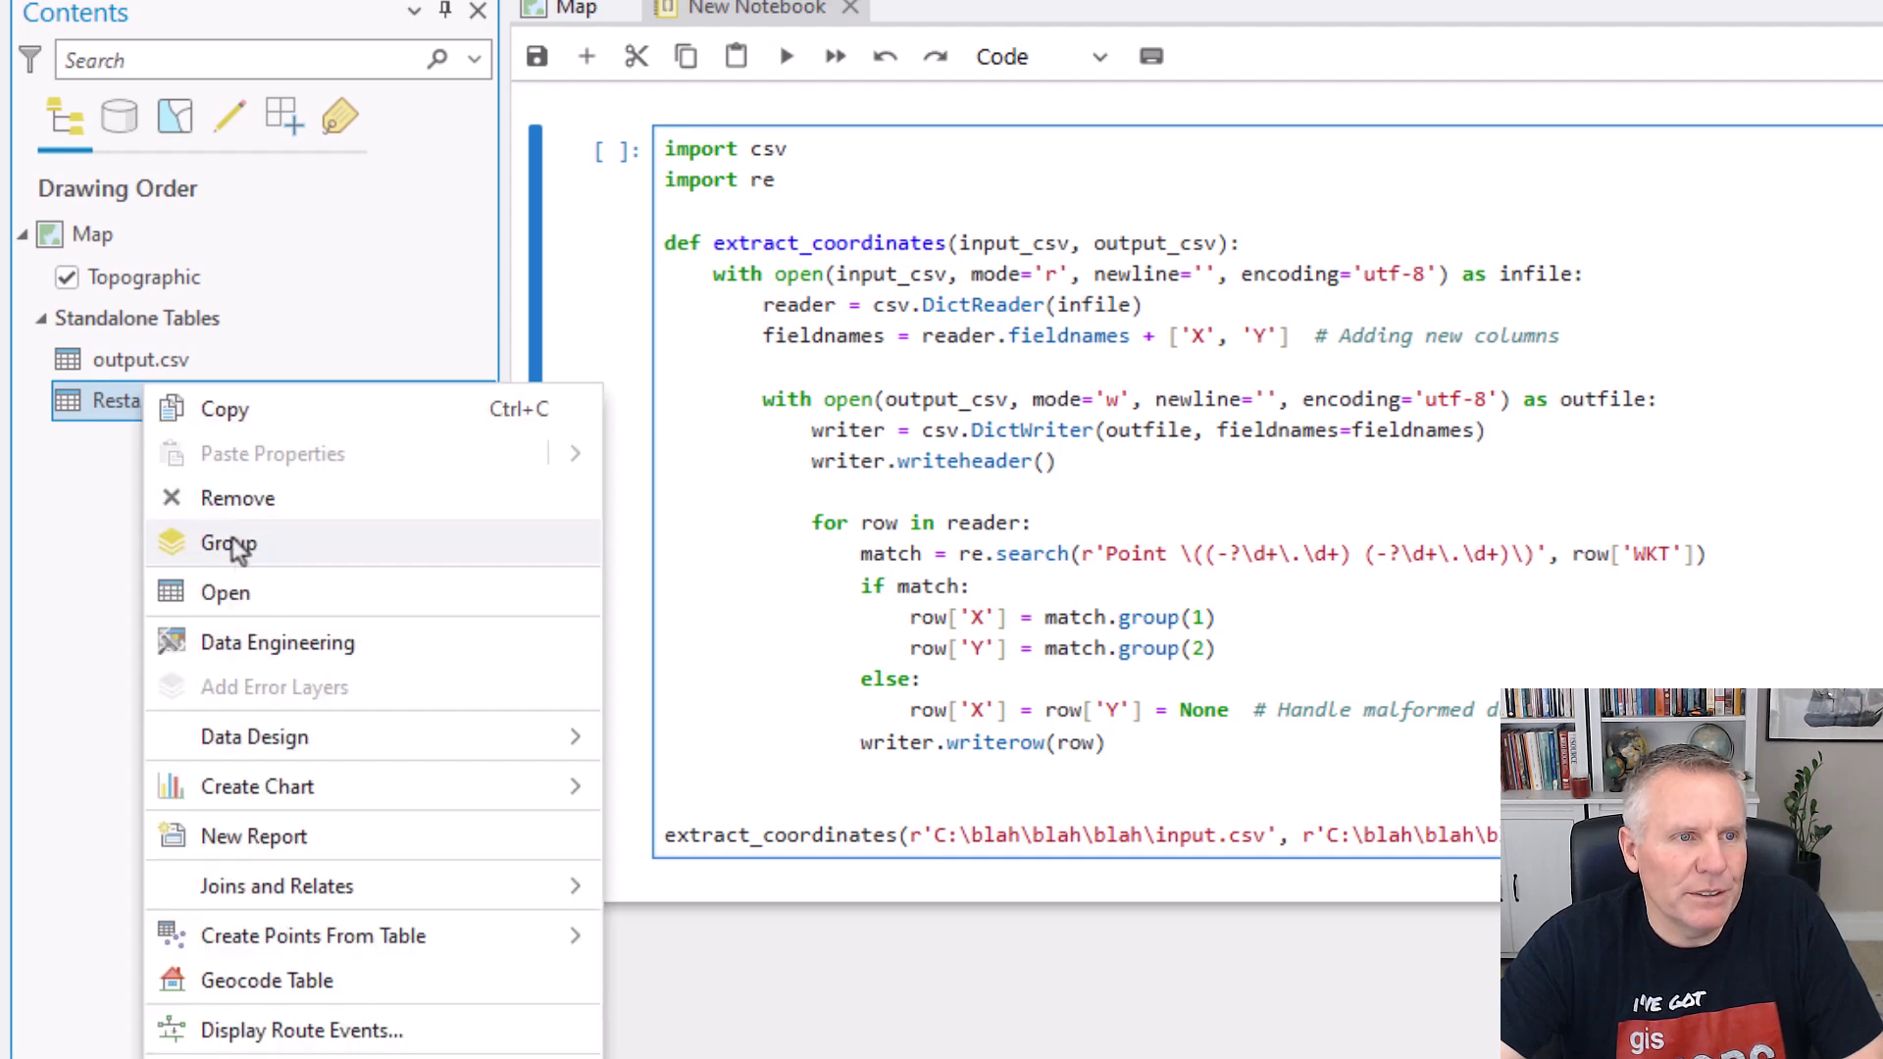
pyautogui.press('Return')
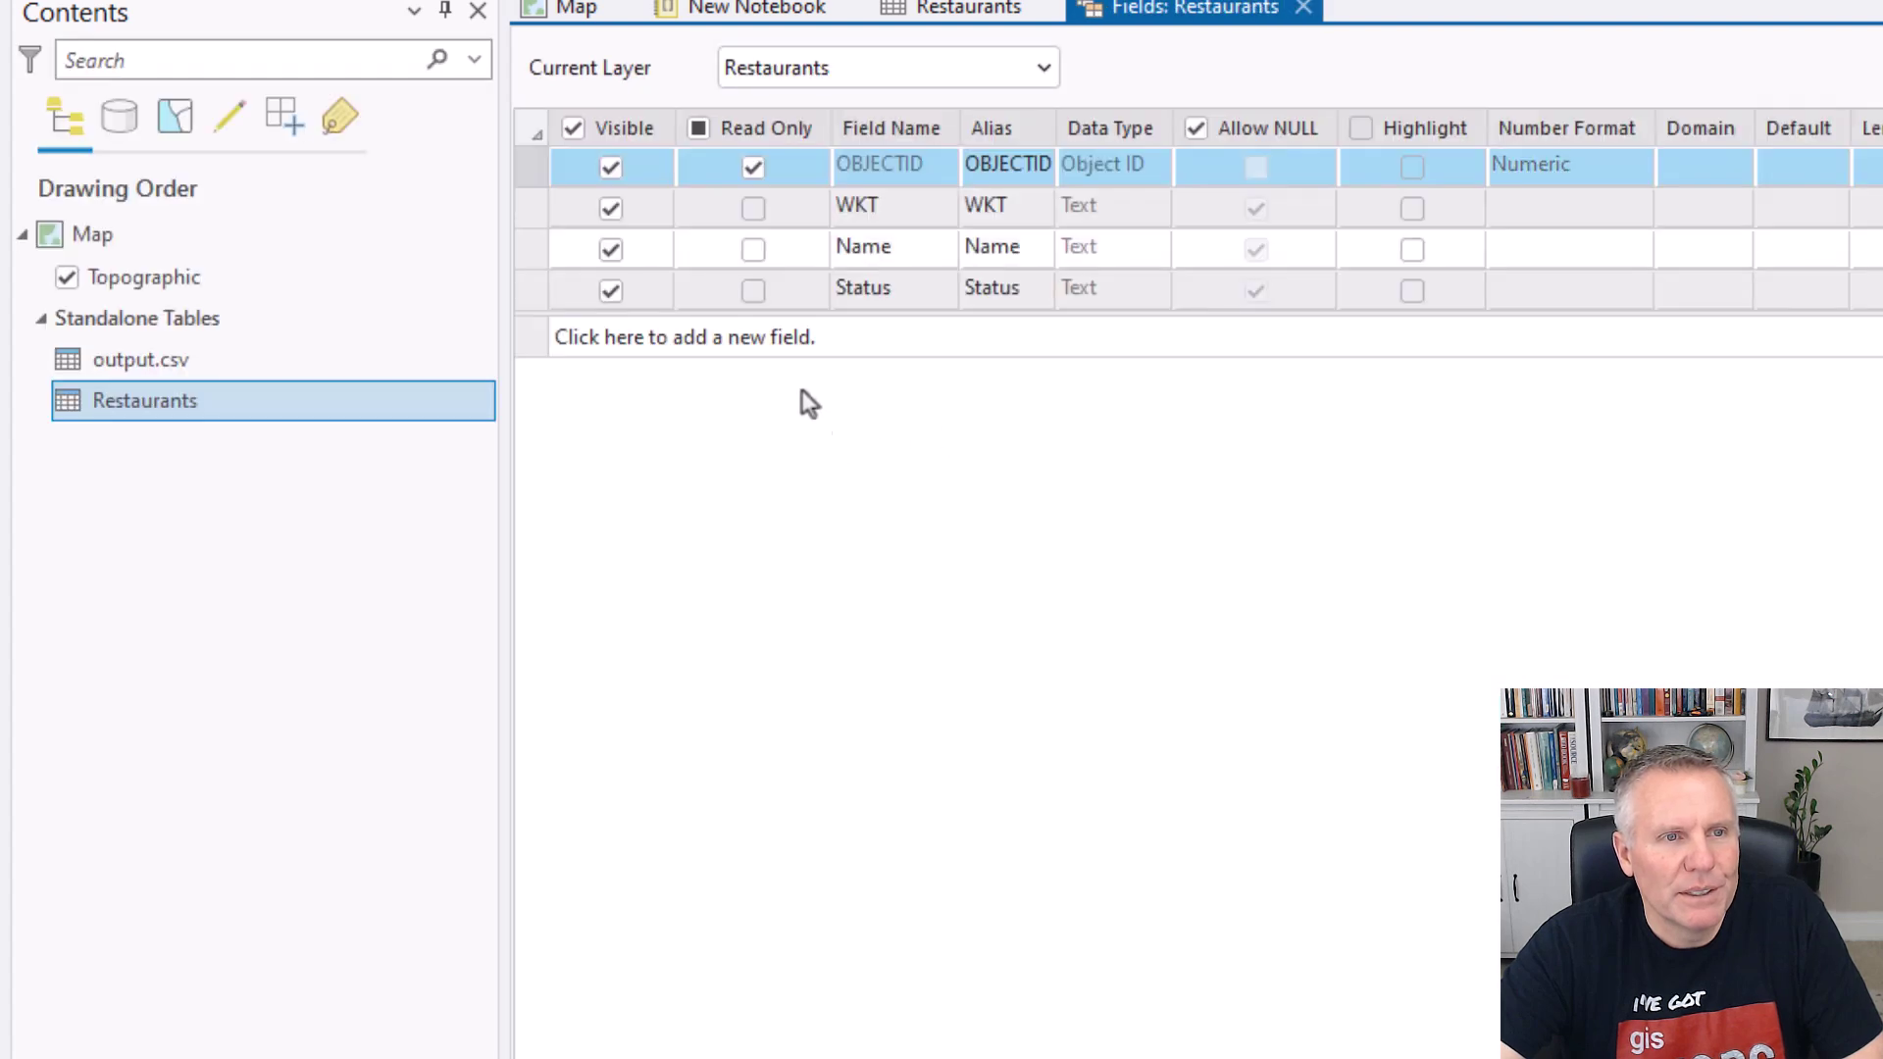
# - Add a new field named X with data type Double
pyautogui.click(855, 345)
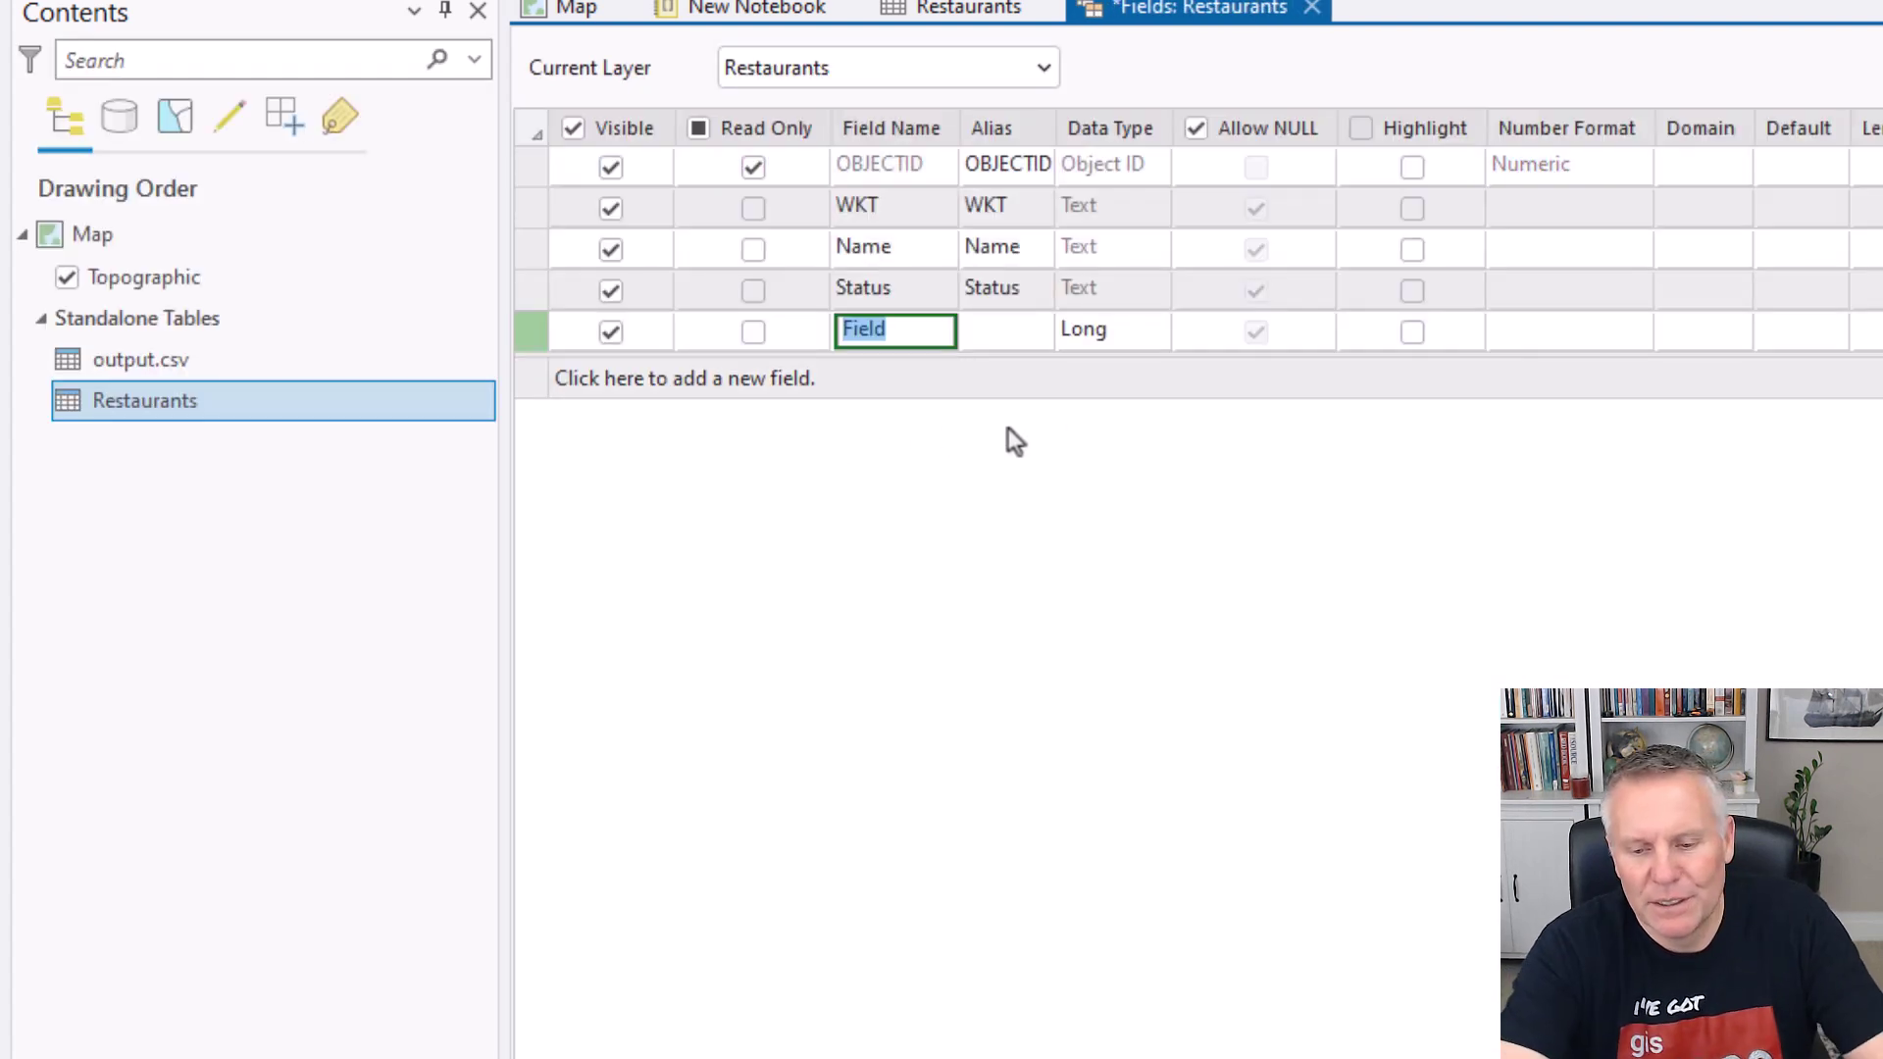
pyautogui.write('X')
pyautogui.press('Tab')
pyautogui.press('Tab')
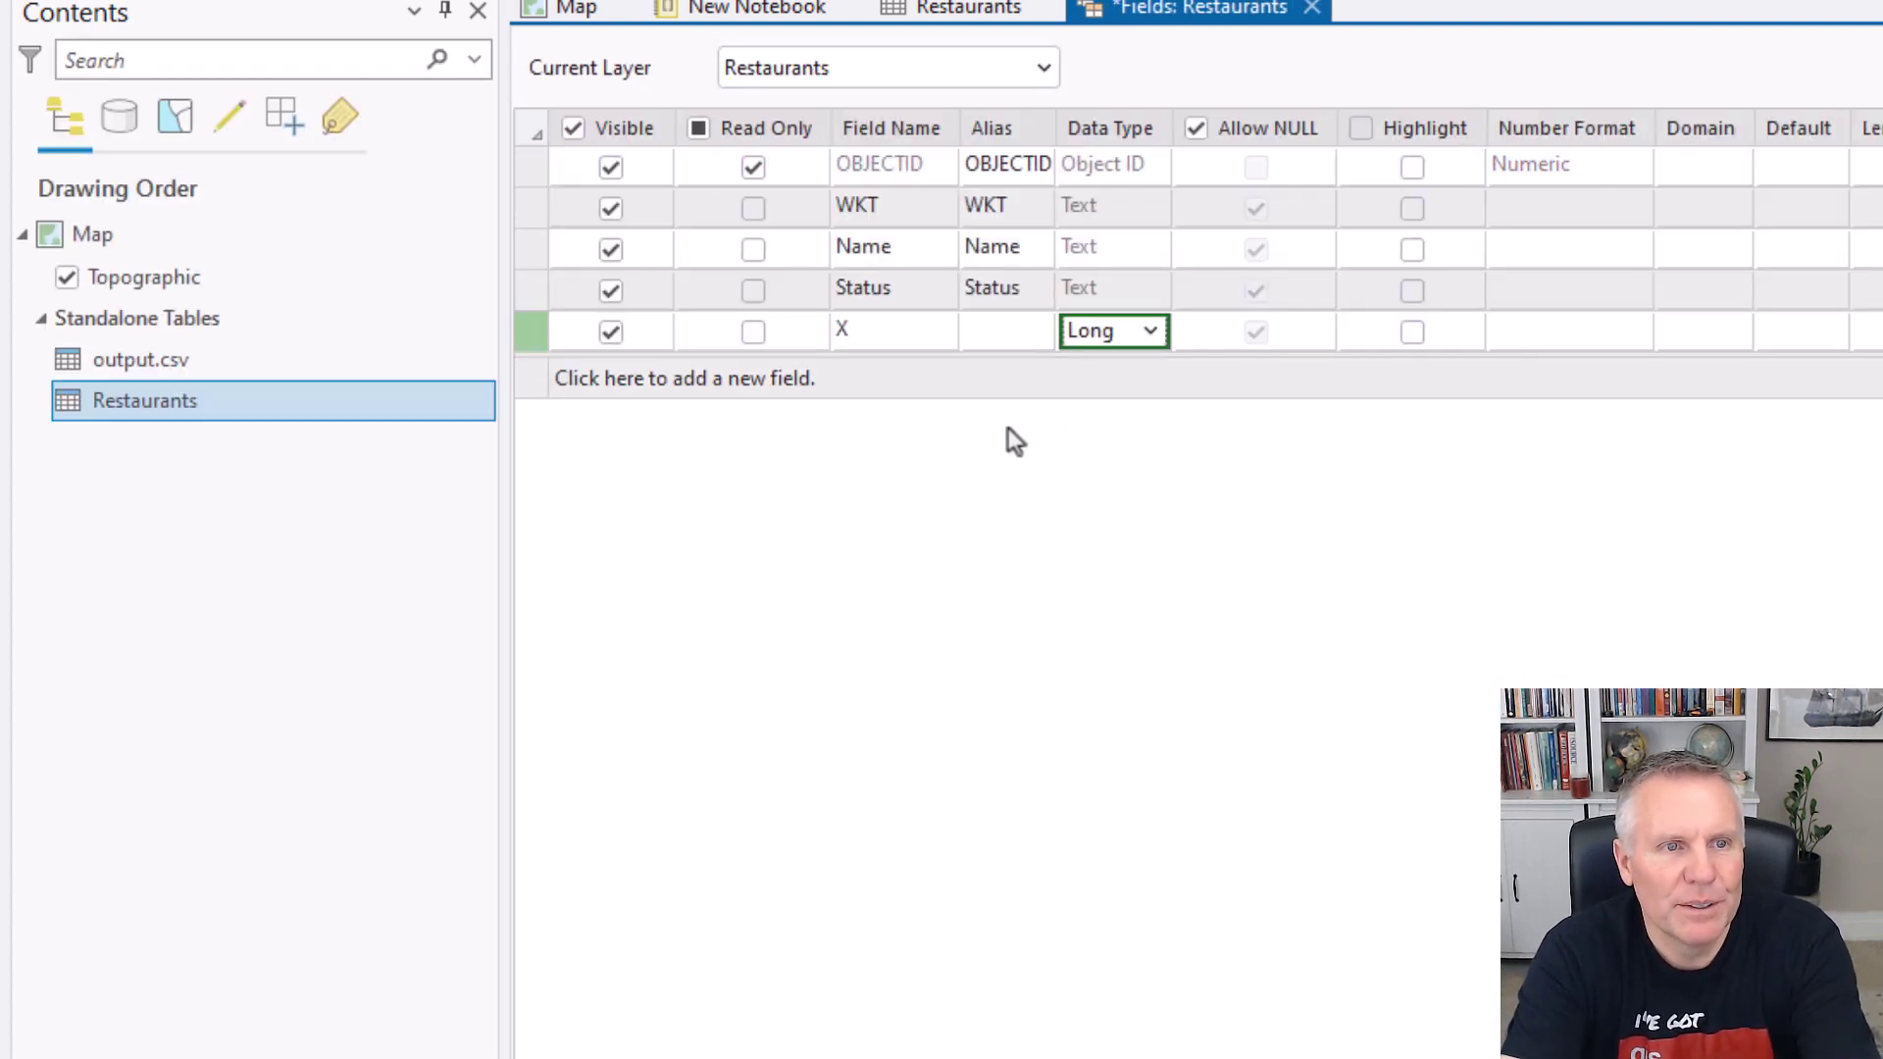
pyautogui.hotkey('alt', 'Down')
pyautogui.press('Down')
pyautogui.press('Down')
pyautogui.press('Down')
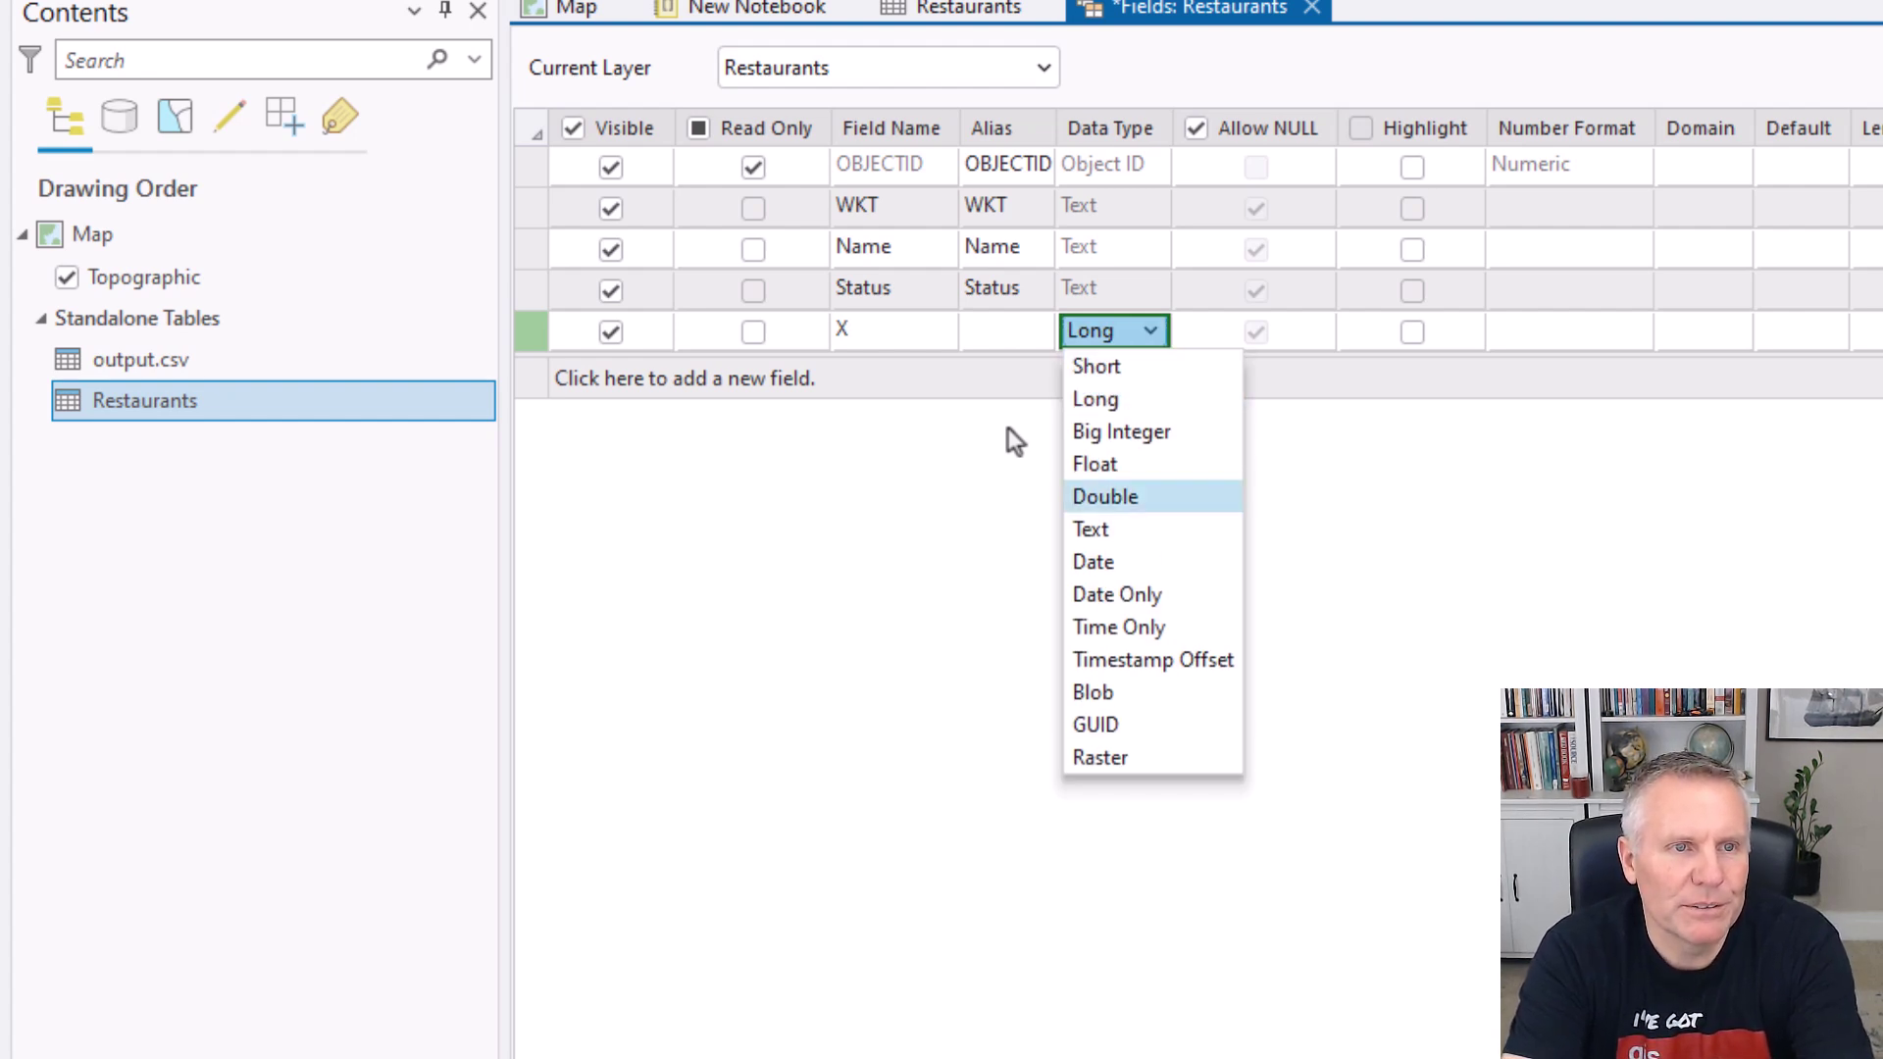
pyautogui.press('Return')
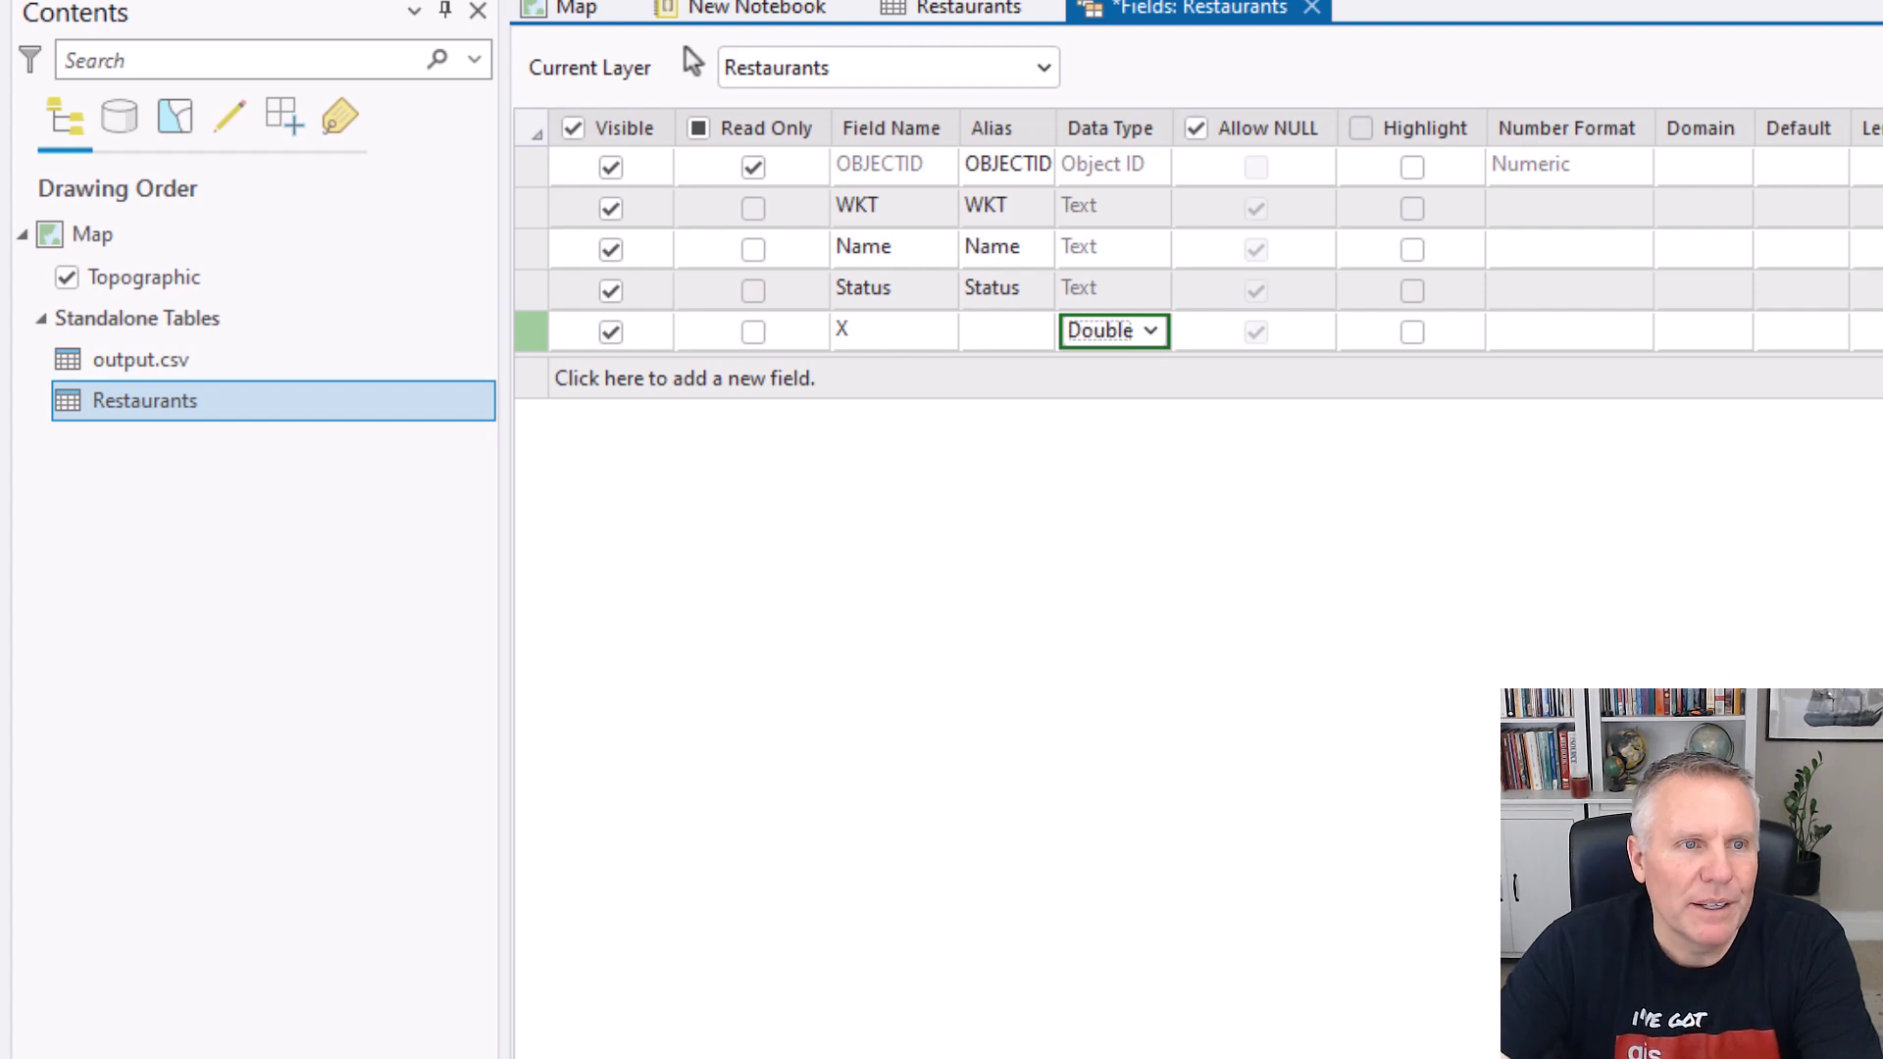
# - Add a Double field named Y and save the field changes
pyautogui.click(844, 382)
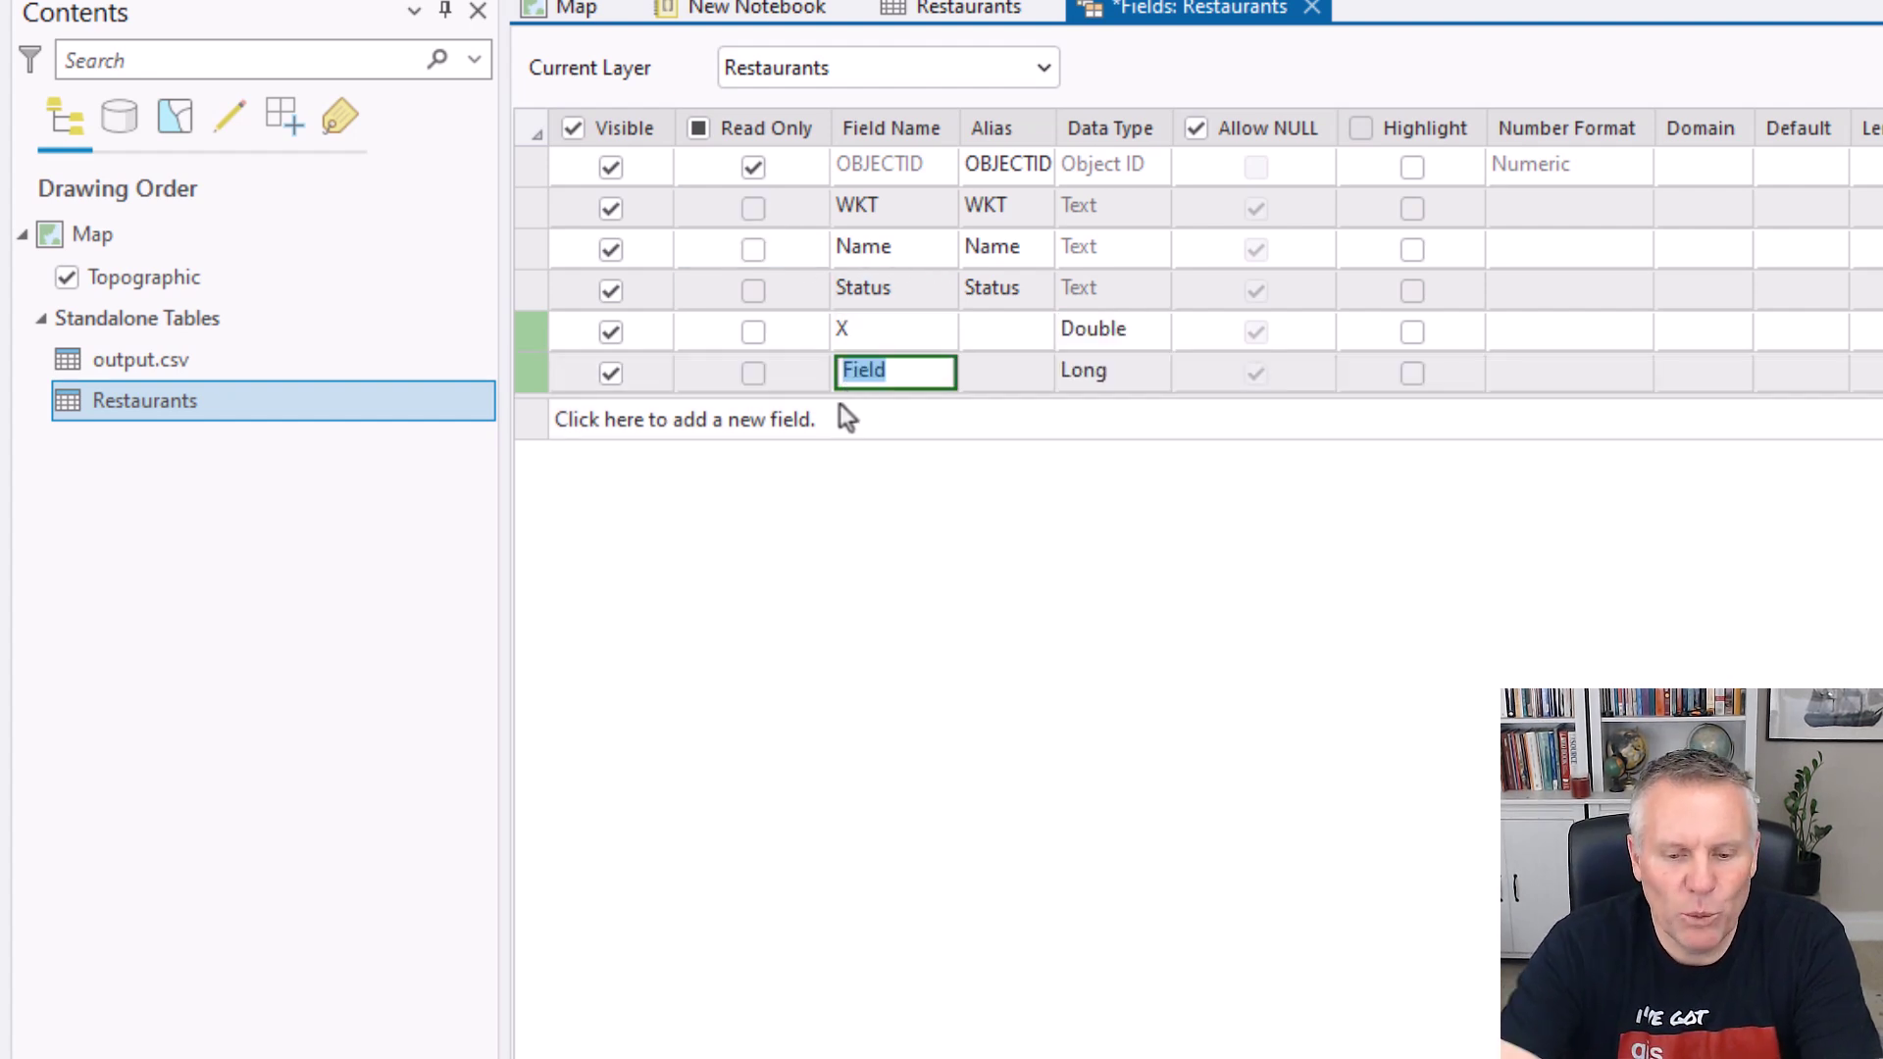
pyautogui.write('Y')
pyautogui.press('Tab')
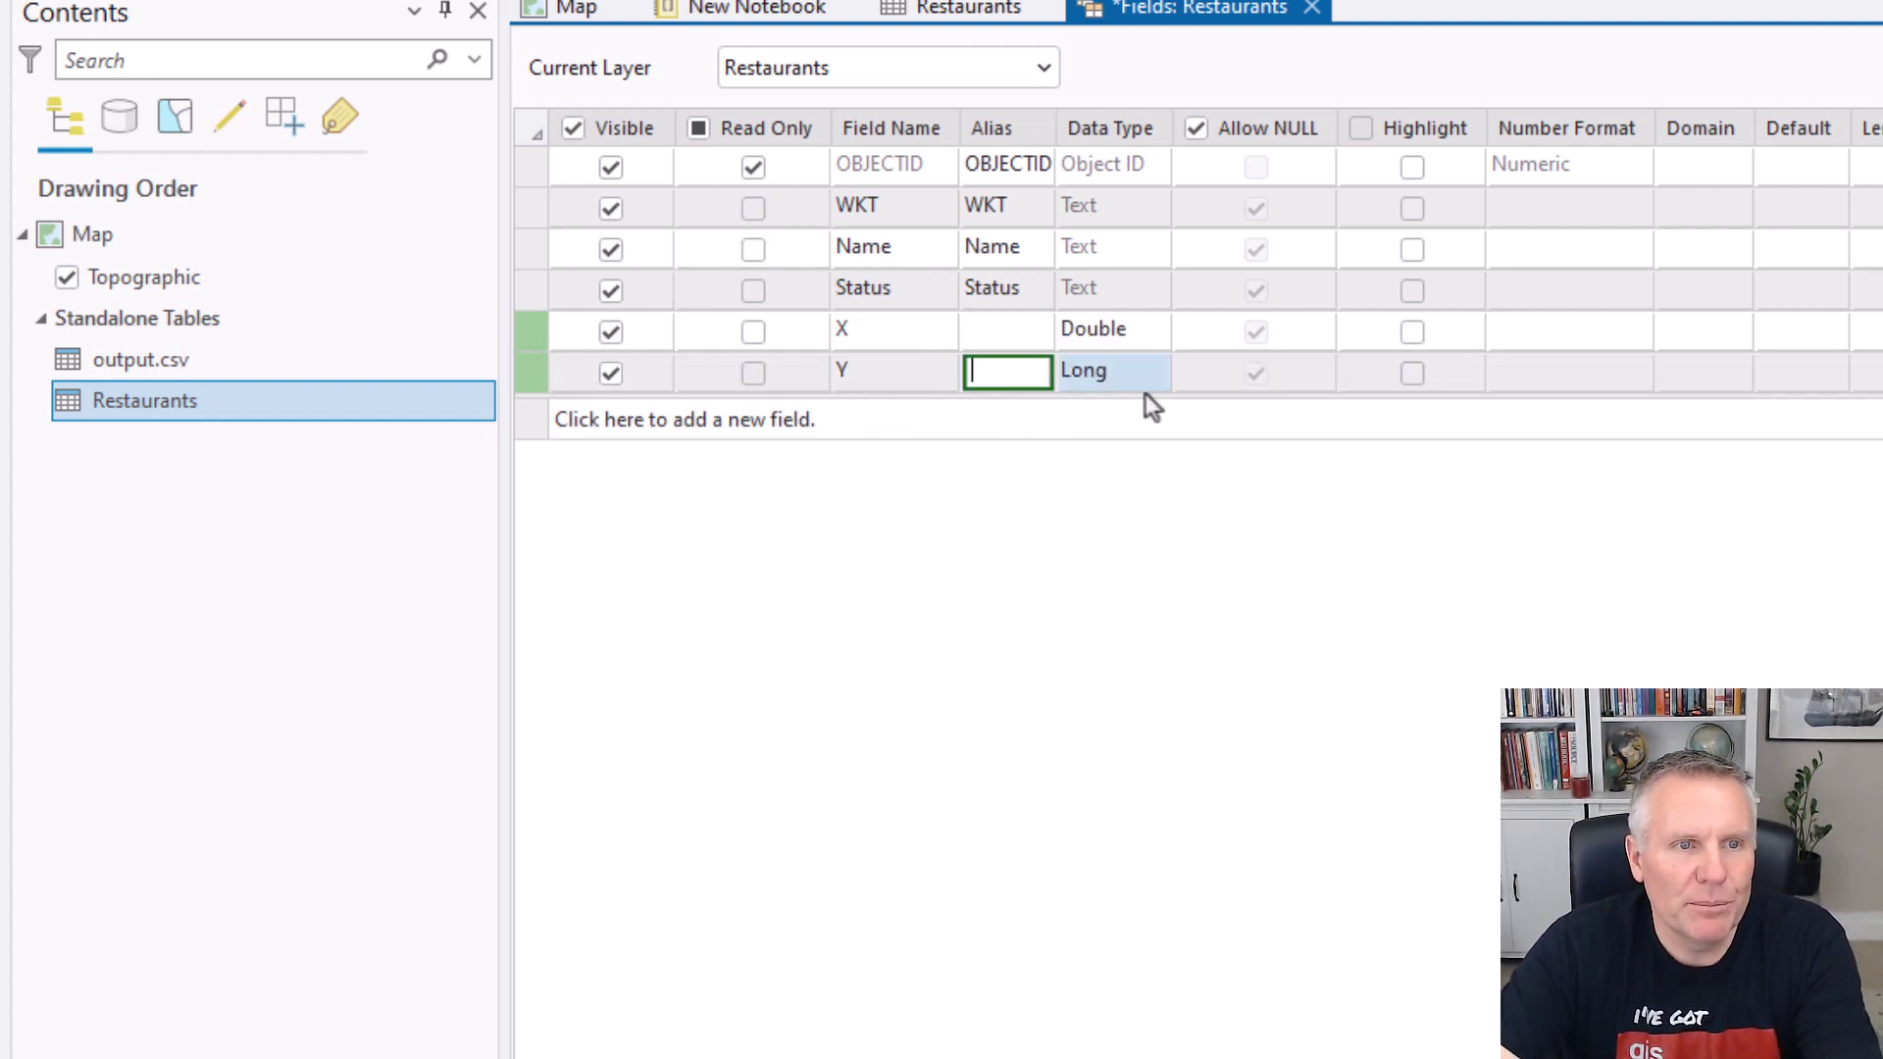
pyautogui.click(1144, 387)
pyautogui.click(1144, 387)
pyautogui.click(1128, 538)
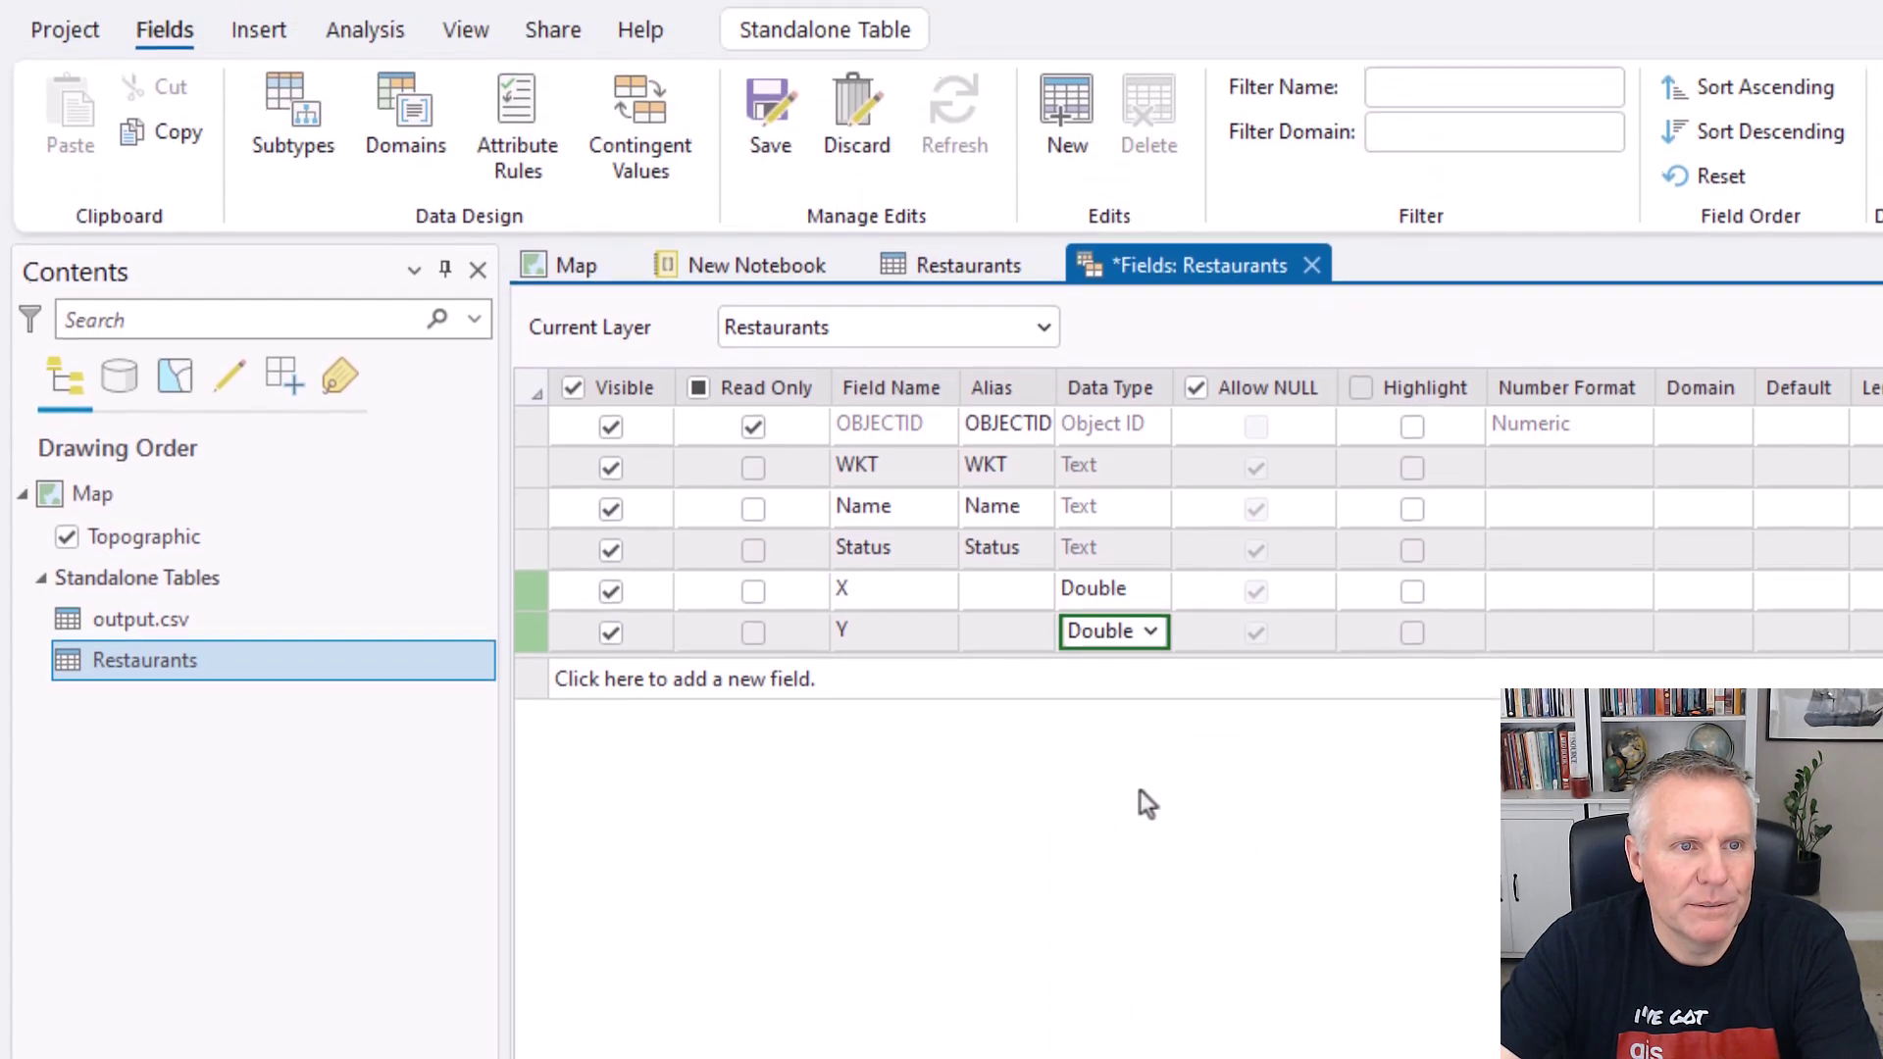
pyautogui.click(770, 118)
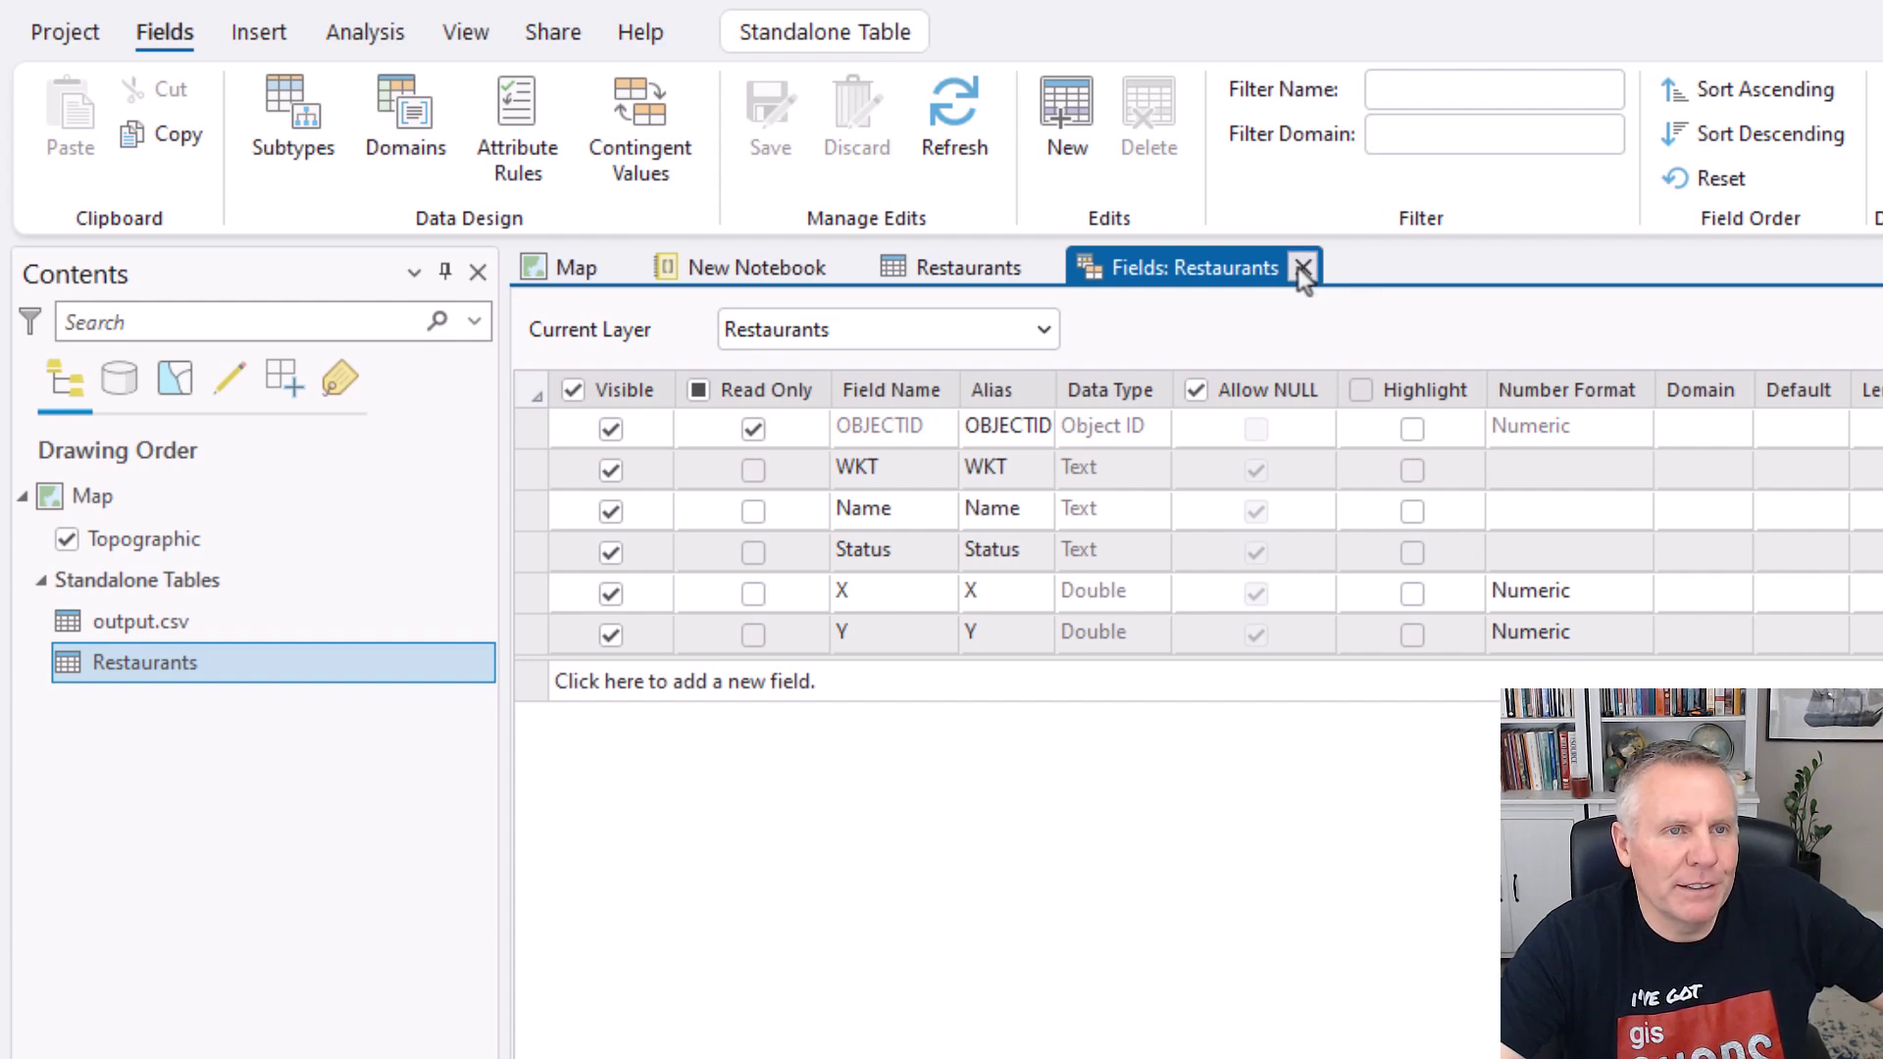
# - Close the Fields view and start Calculate Field on the Restaurants X column
pyautogui.click(1300, 266)
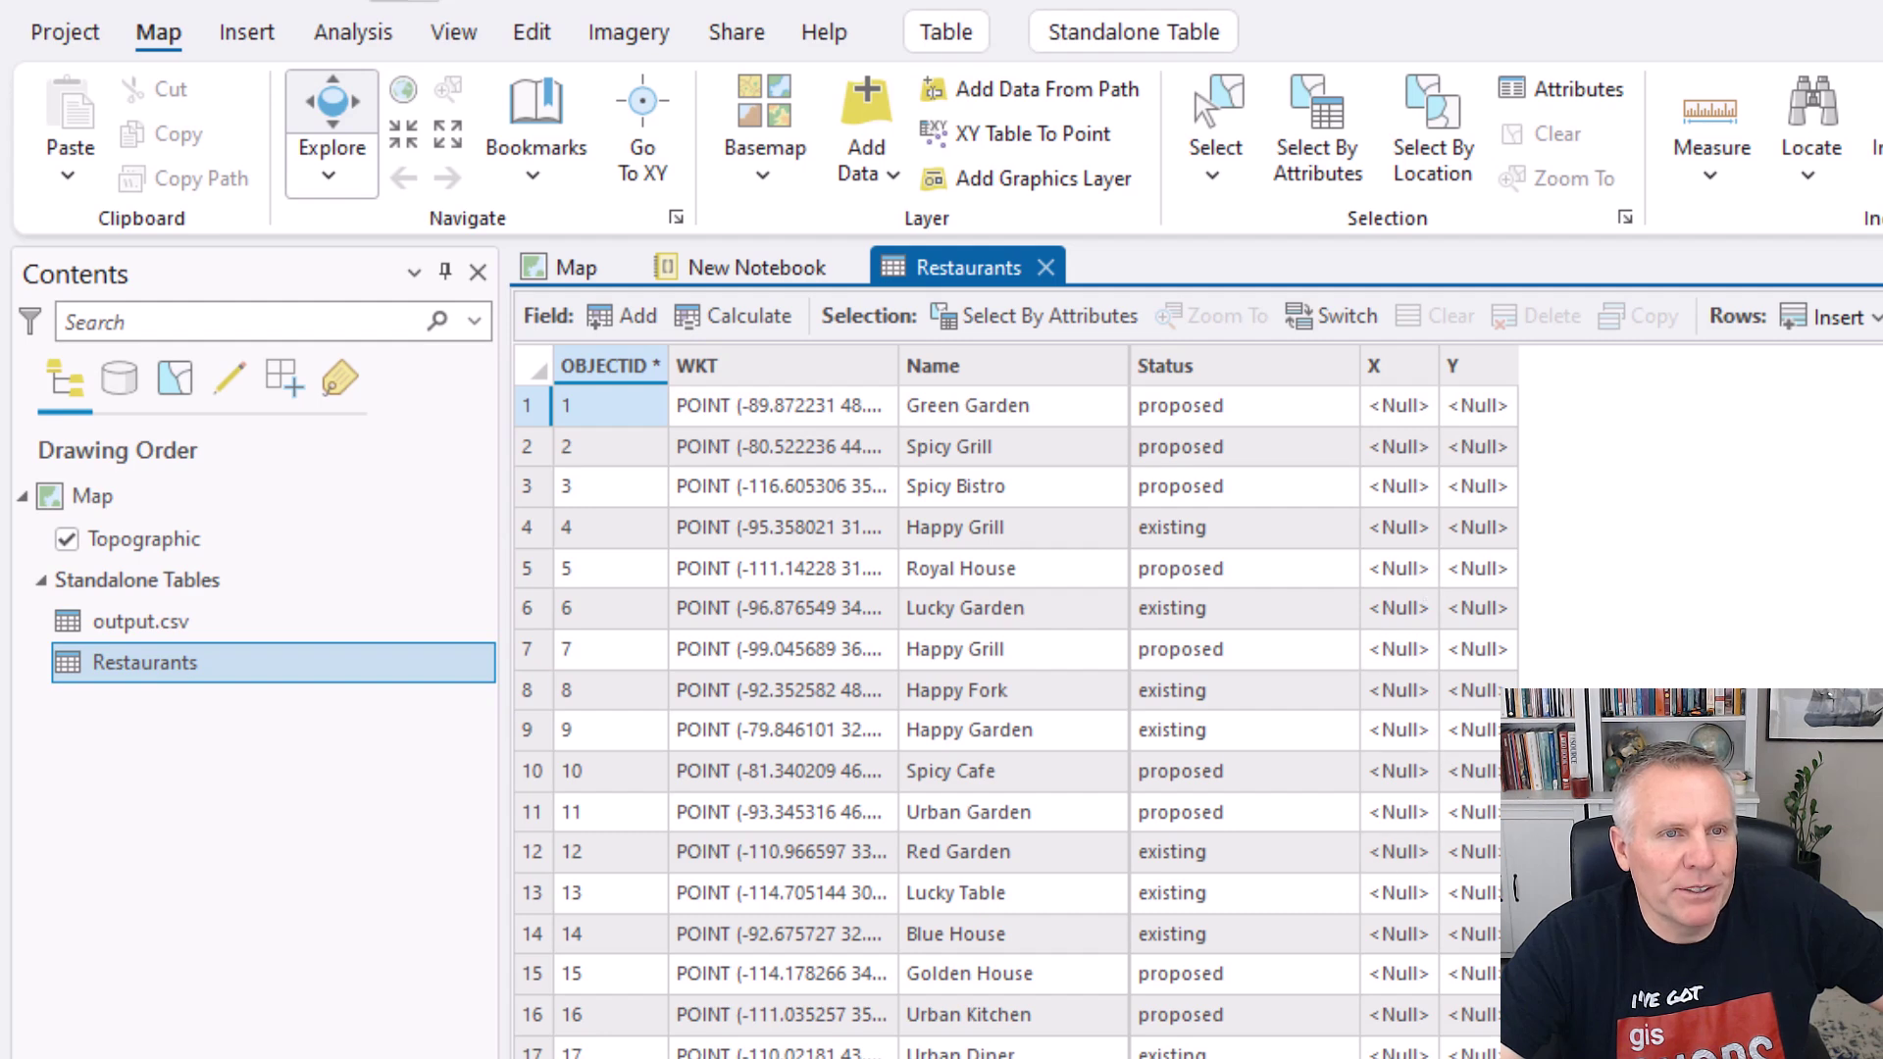
pyautogui.rightClick(1388, 365)
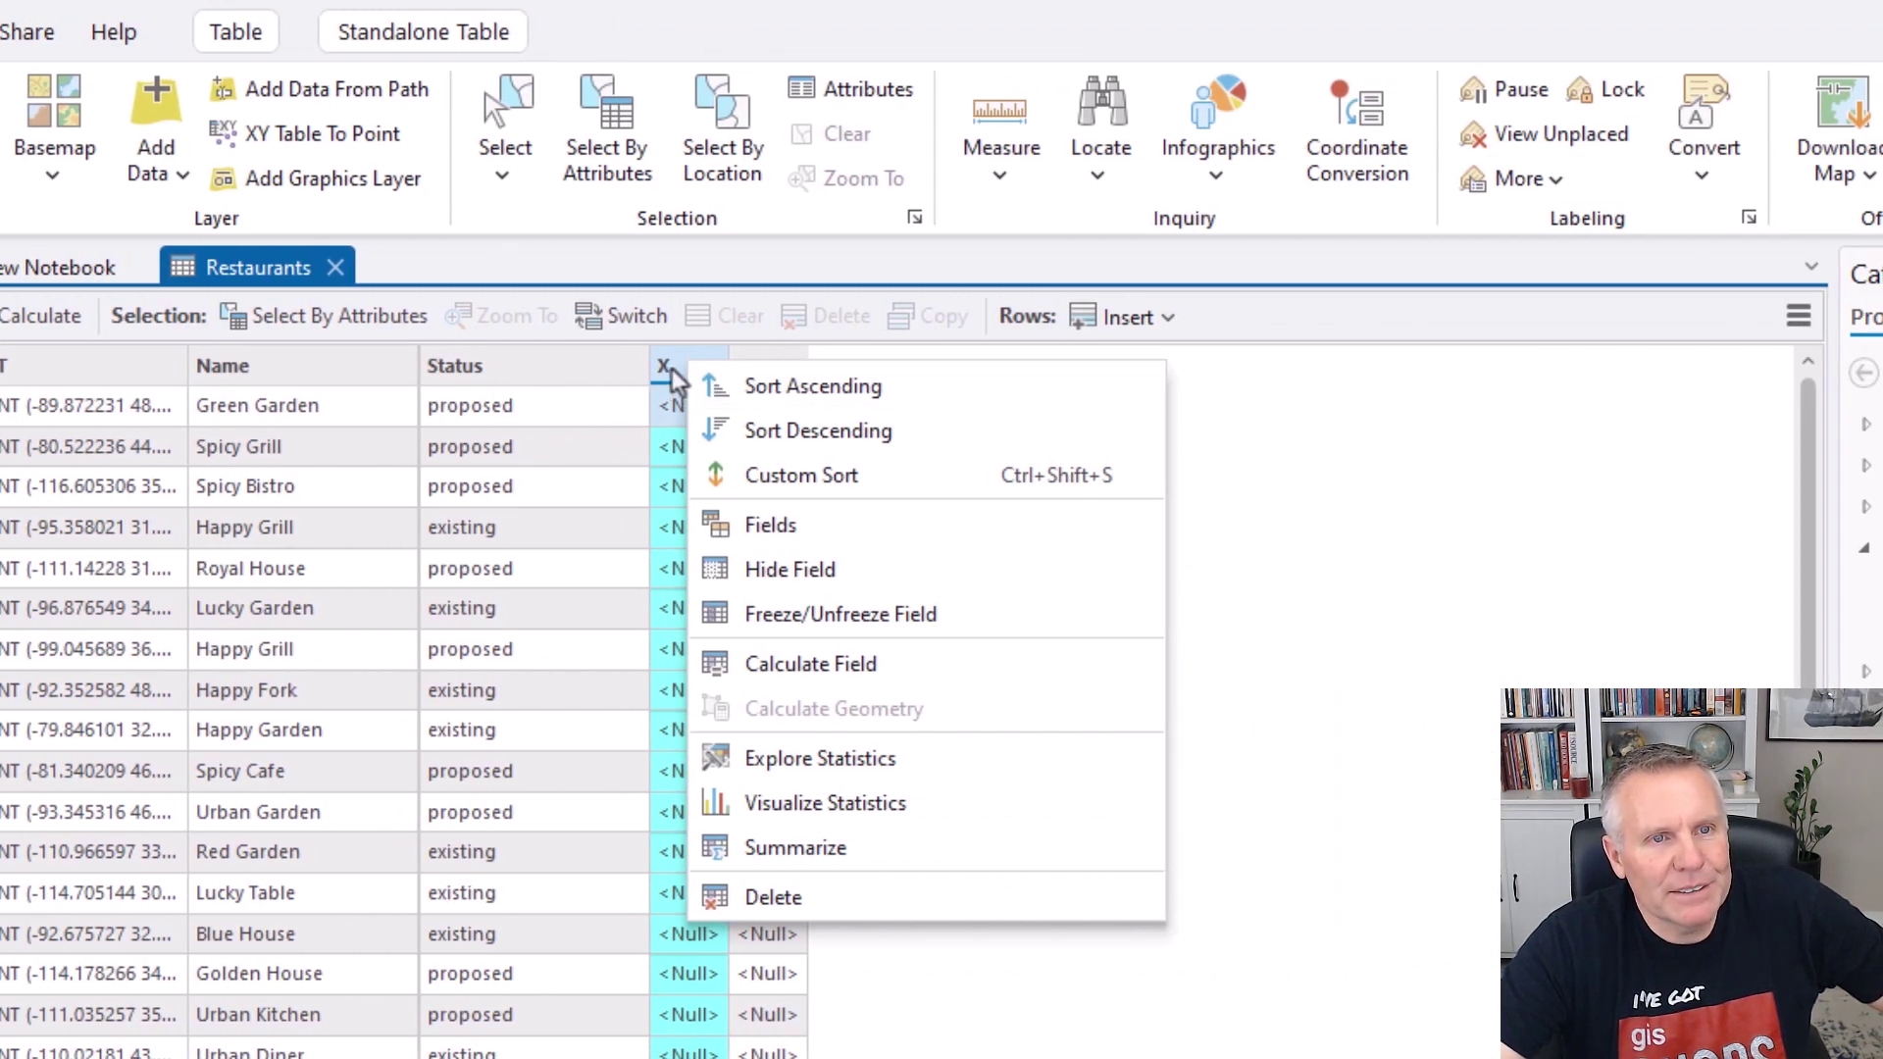
pyautogui.press('Escape')
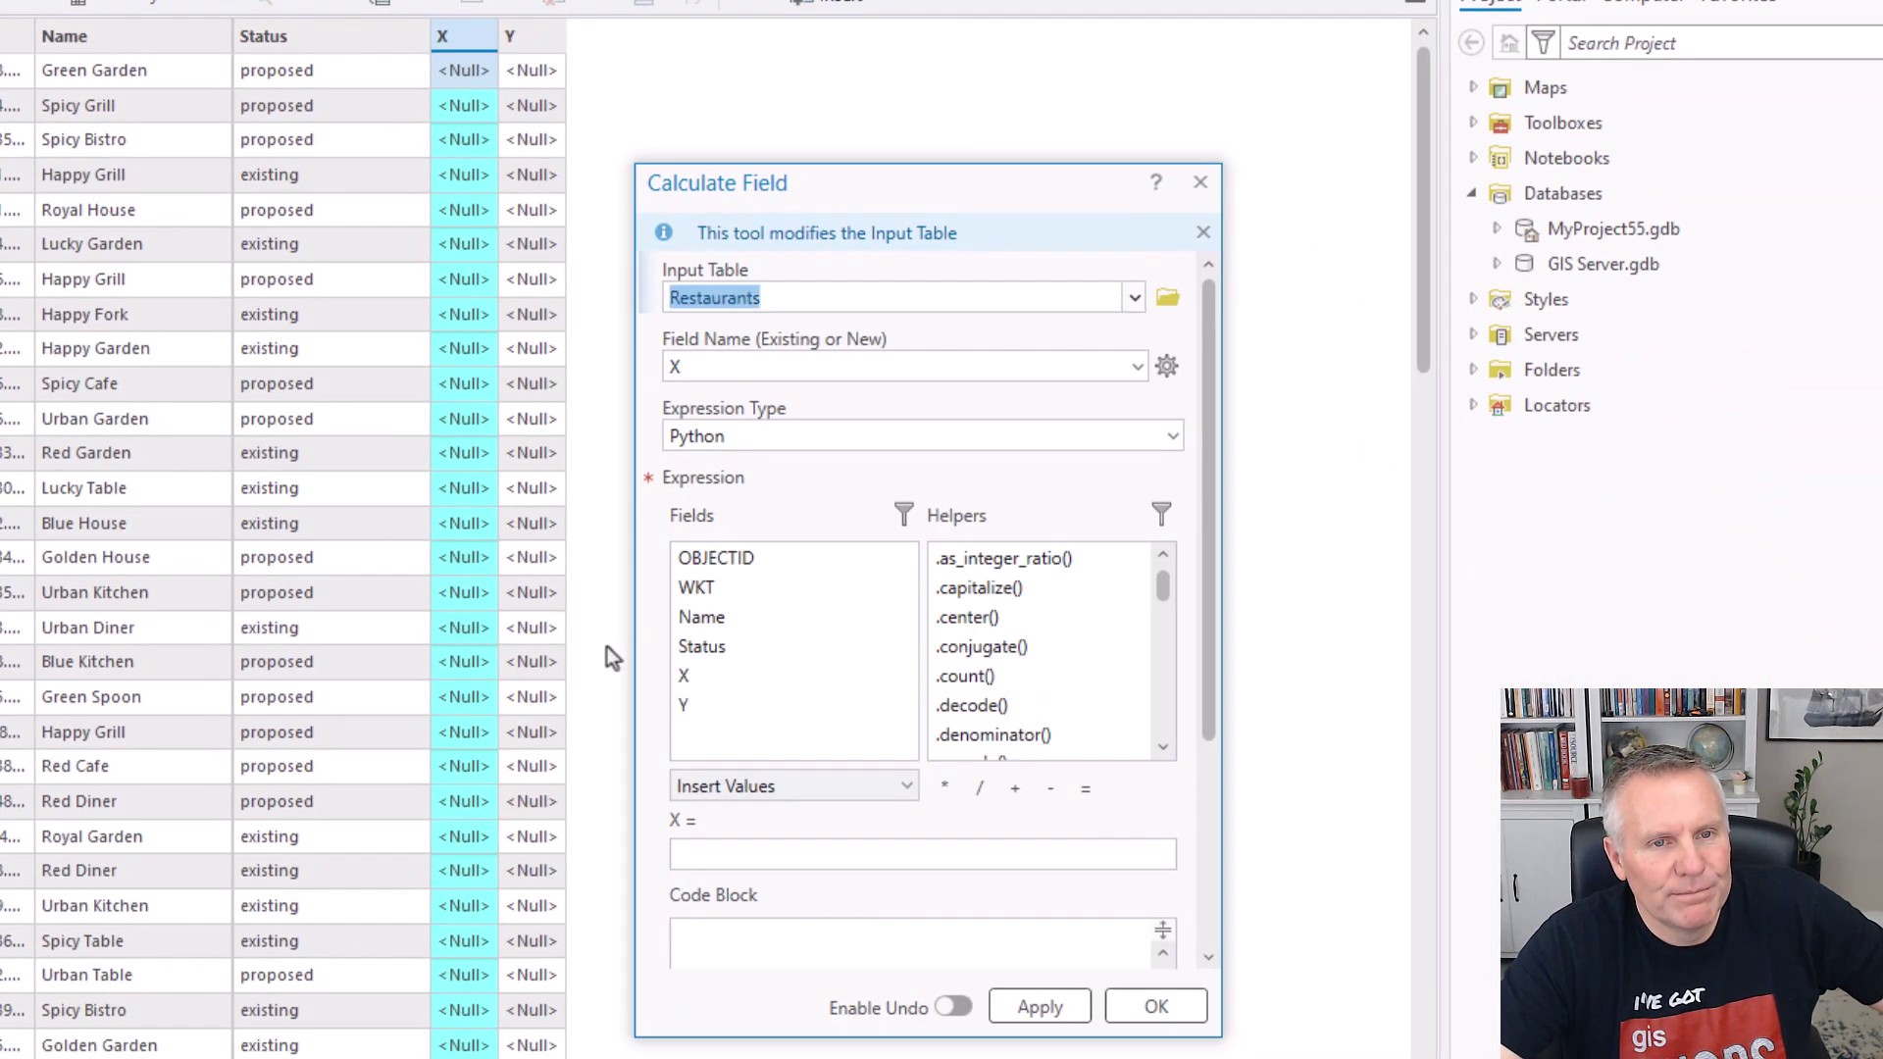
pyautogui.moveTo(949, 200); pyautogui.dragTo(790, 131)
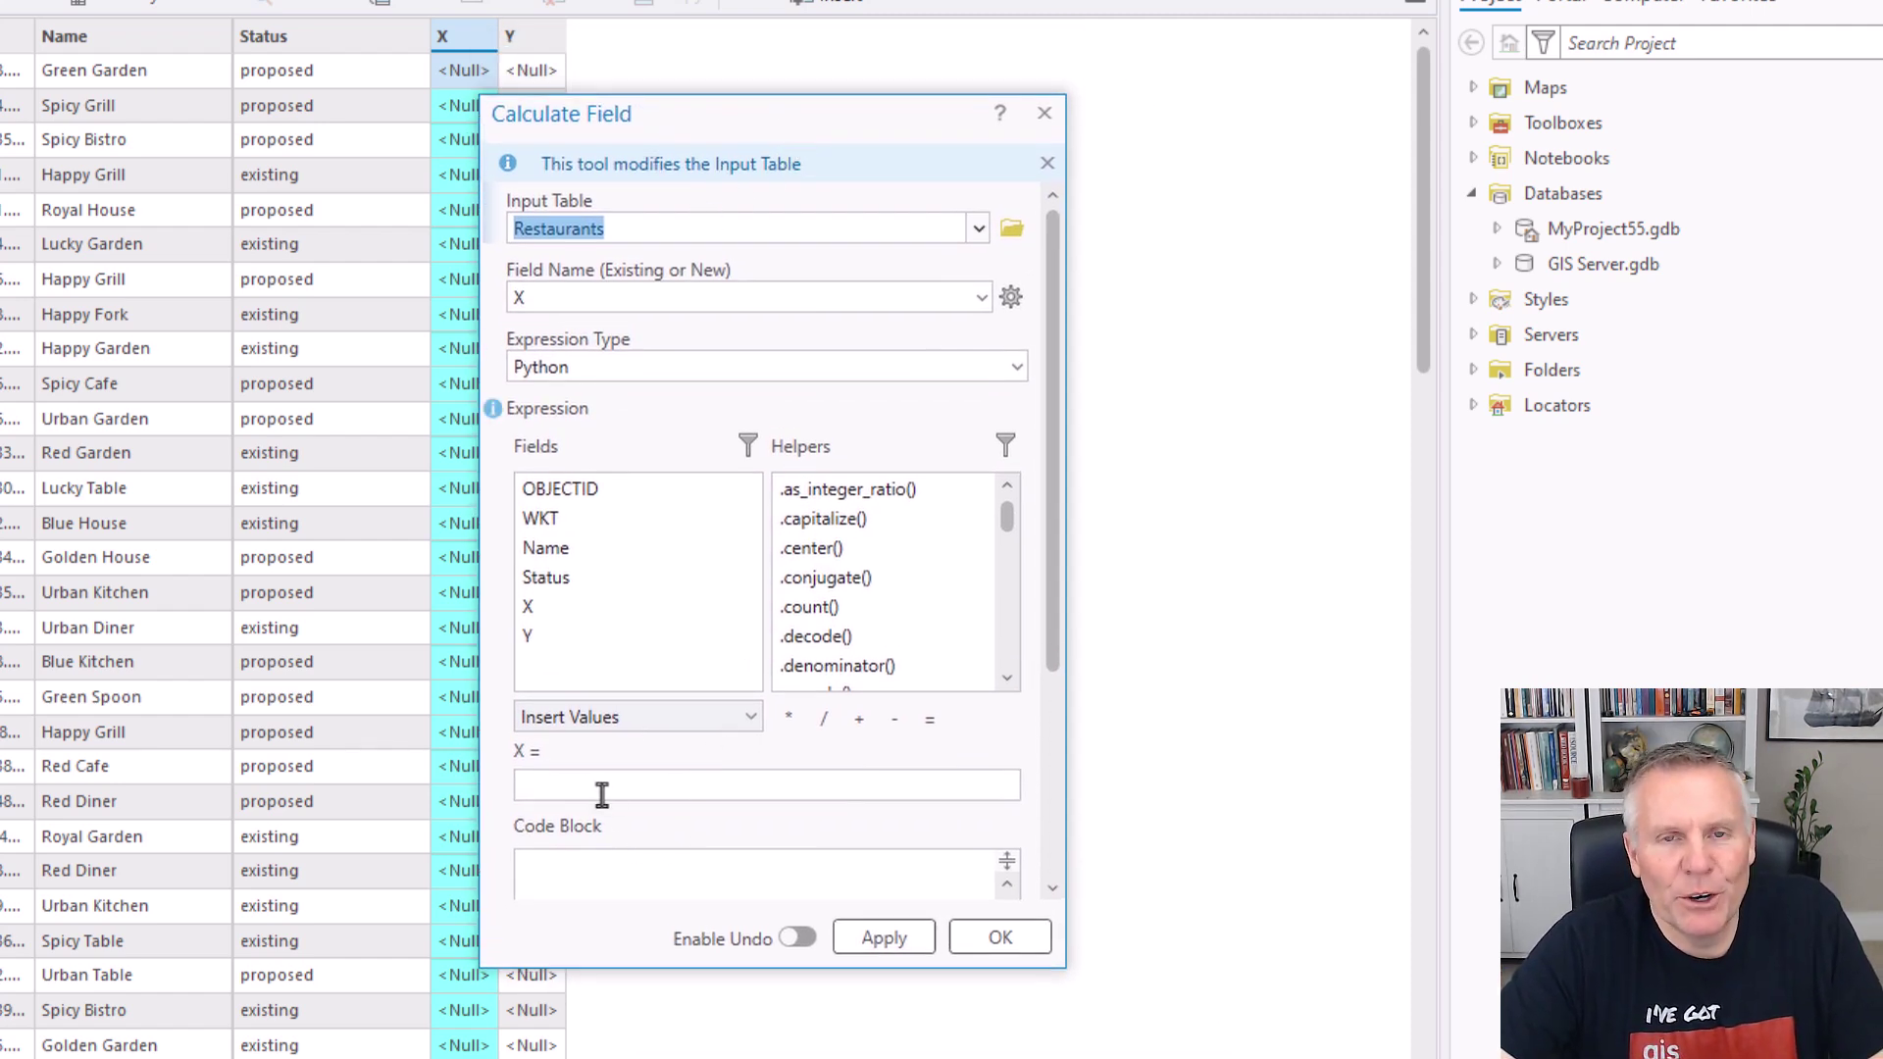
pyautogui.click(603, 790)
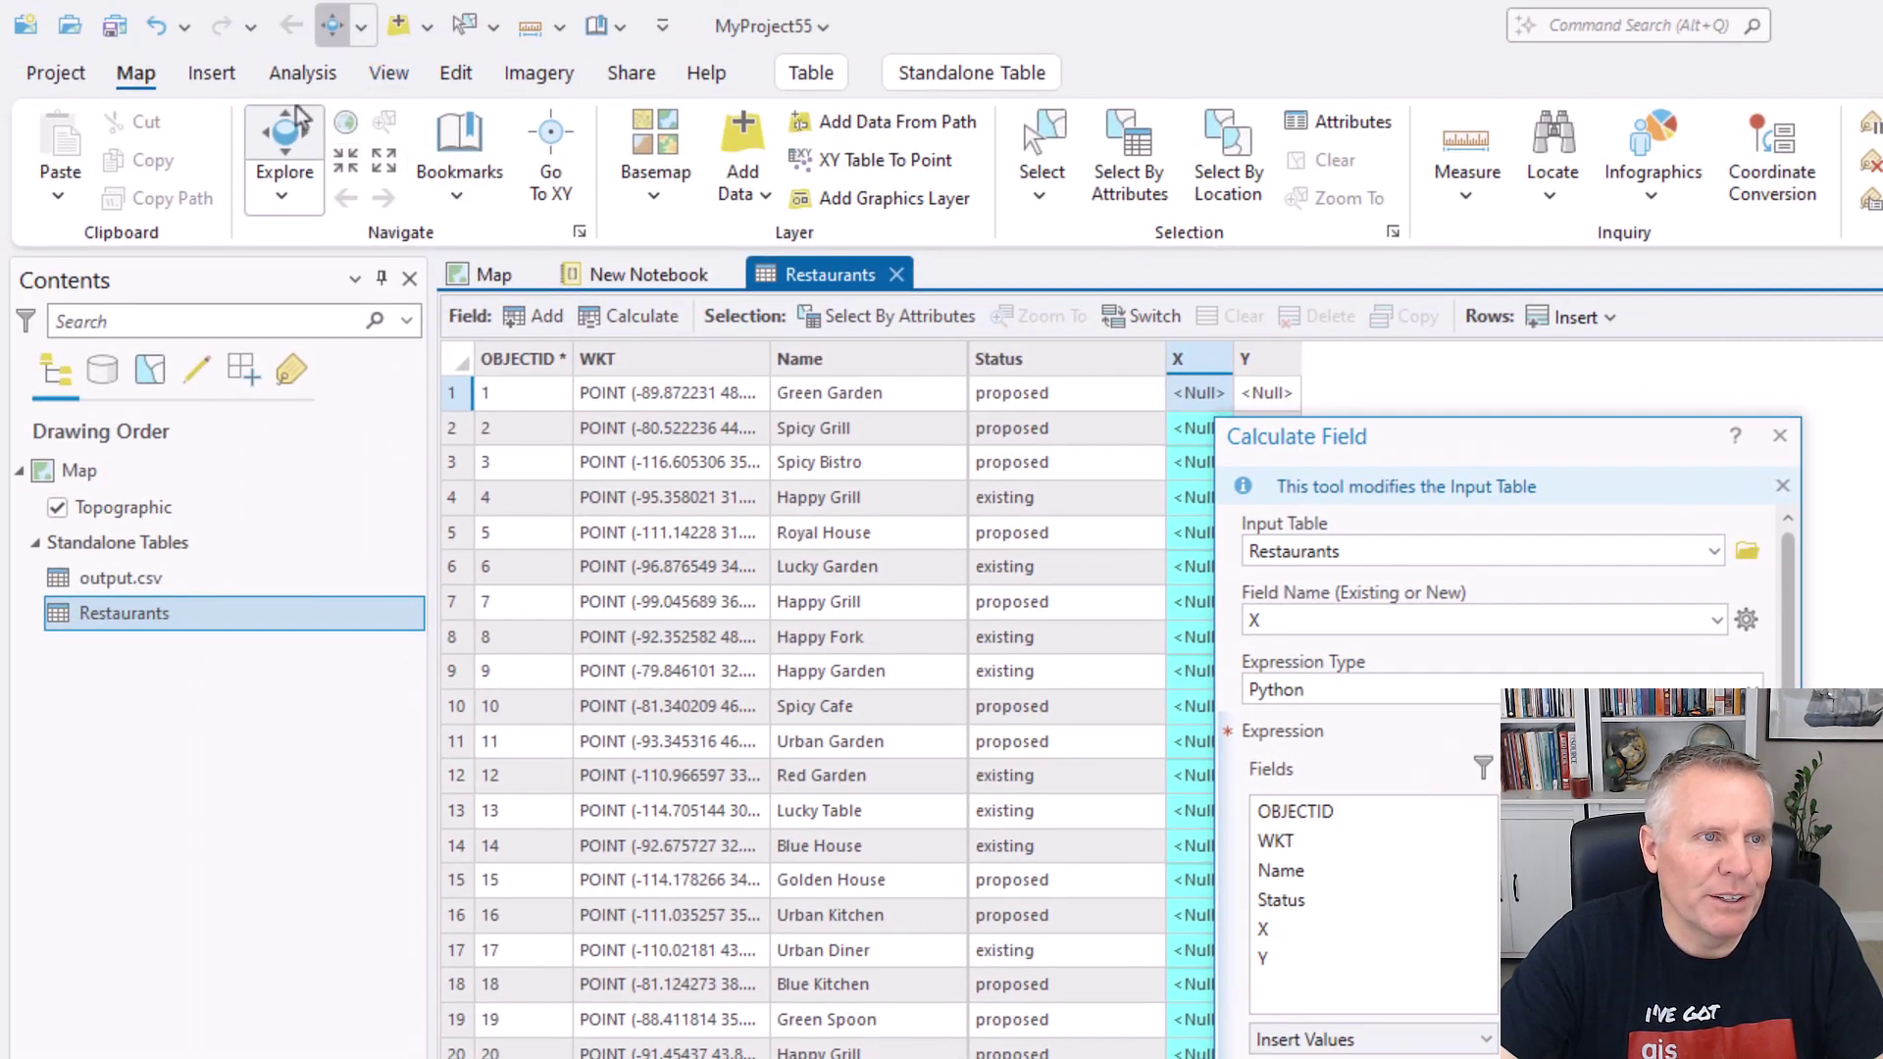
# - Open the Python Window from the Analysis tab and cancel the X calculation
pyautogui.click(302, 72)
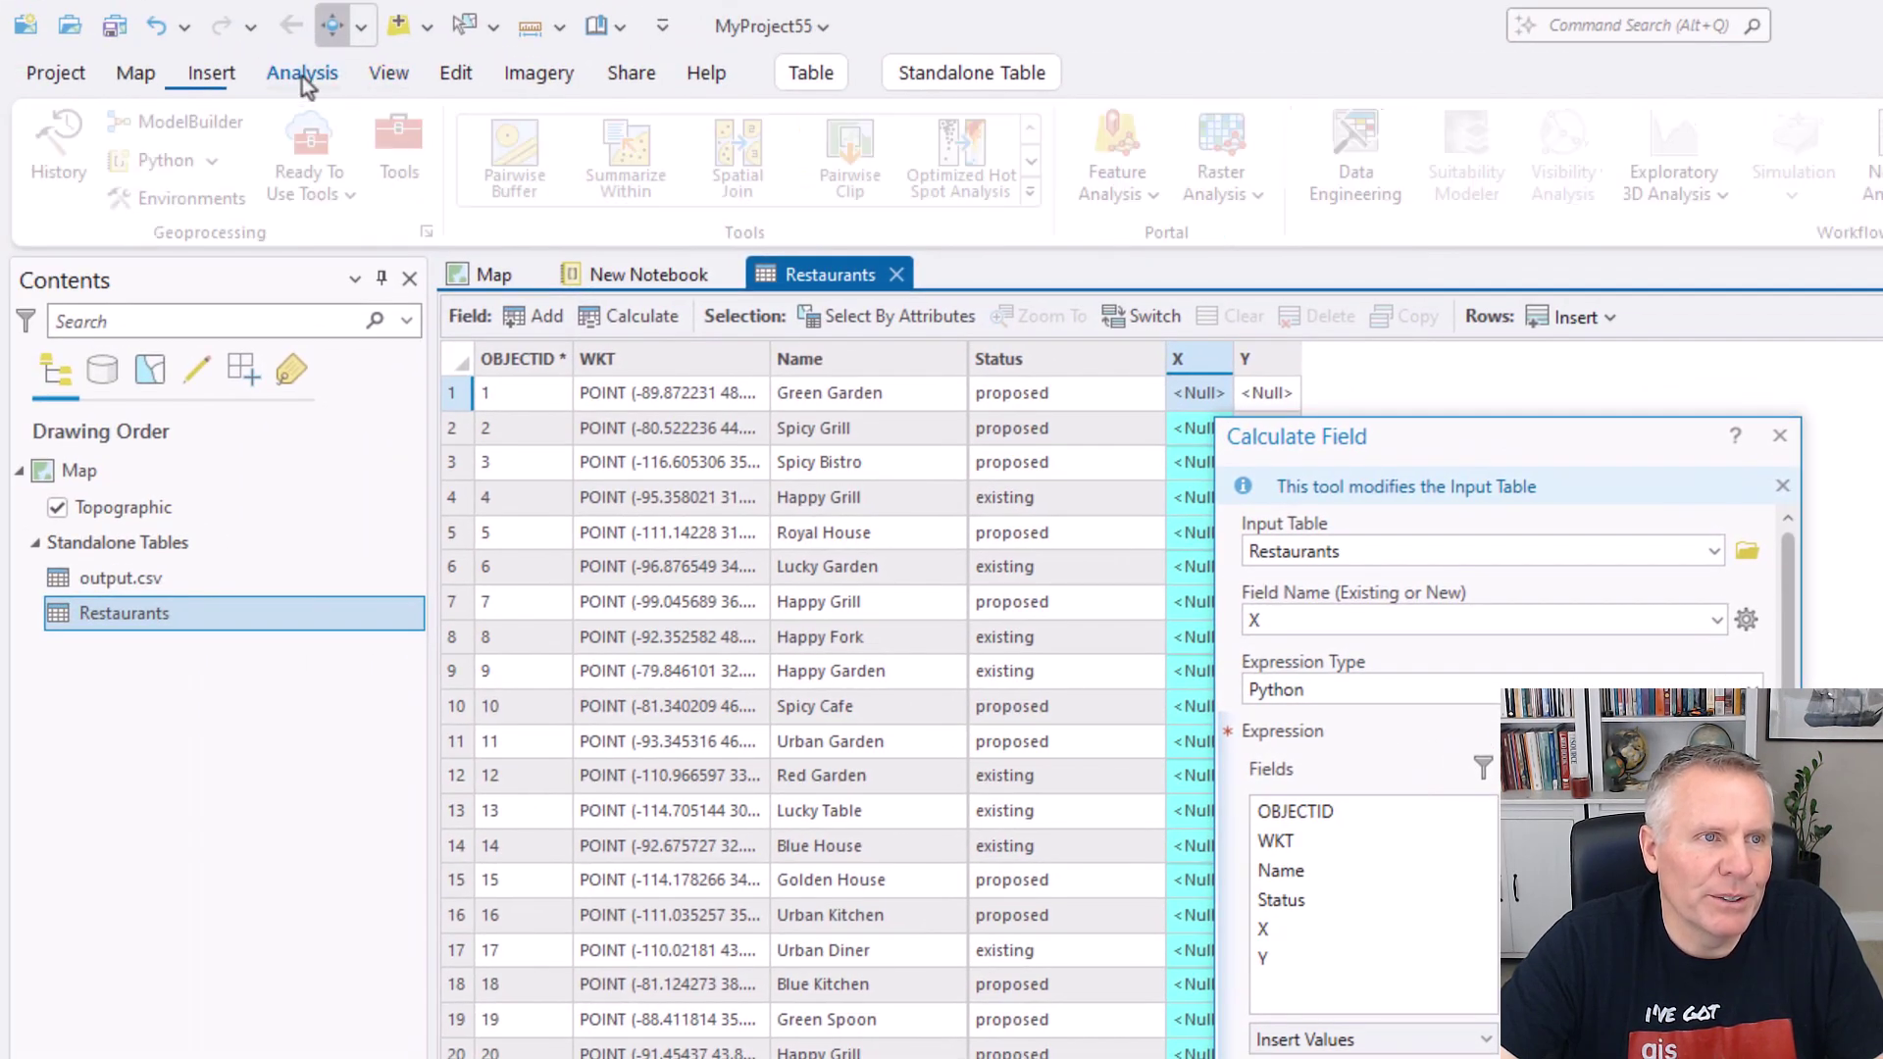
pyautogui.click(220, 161)
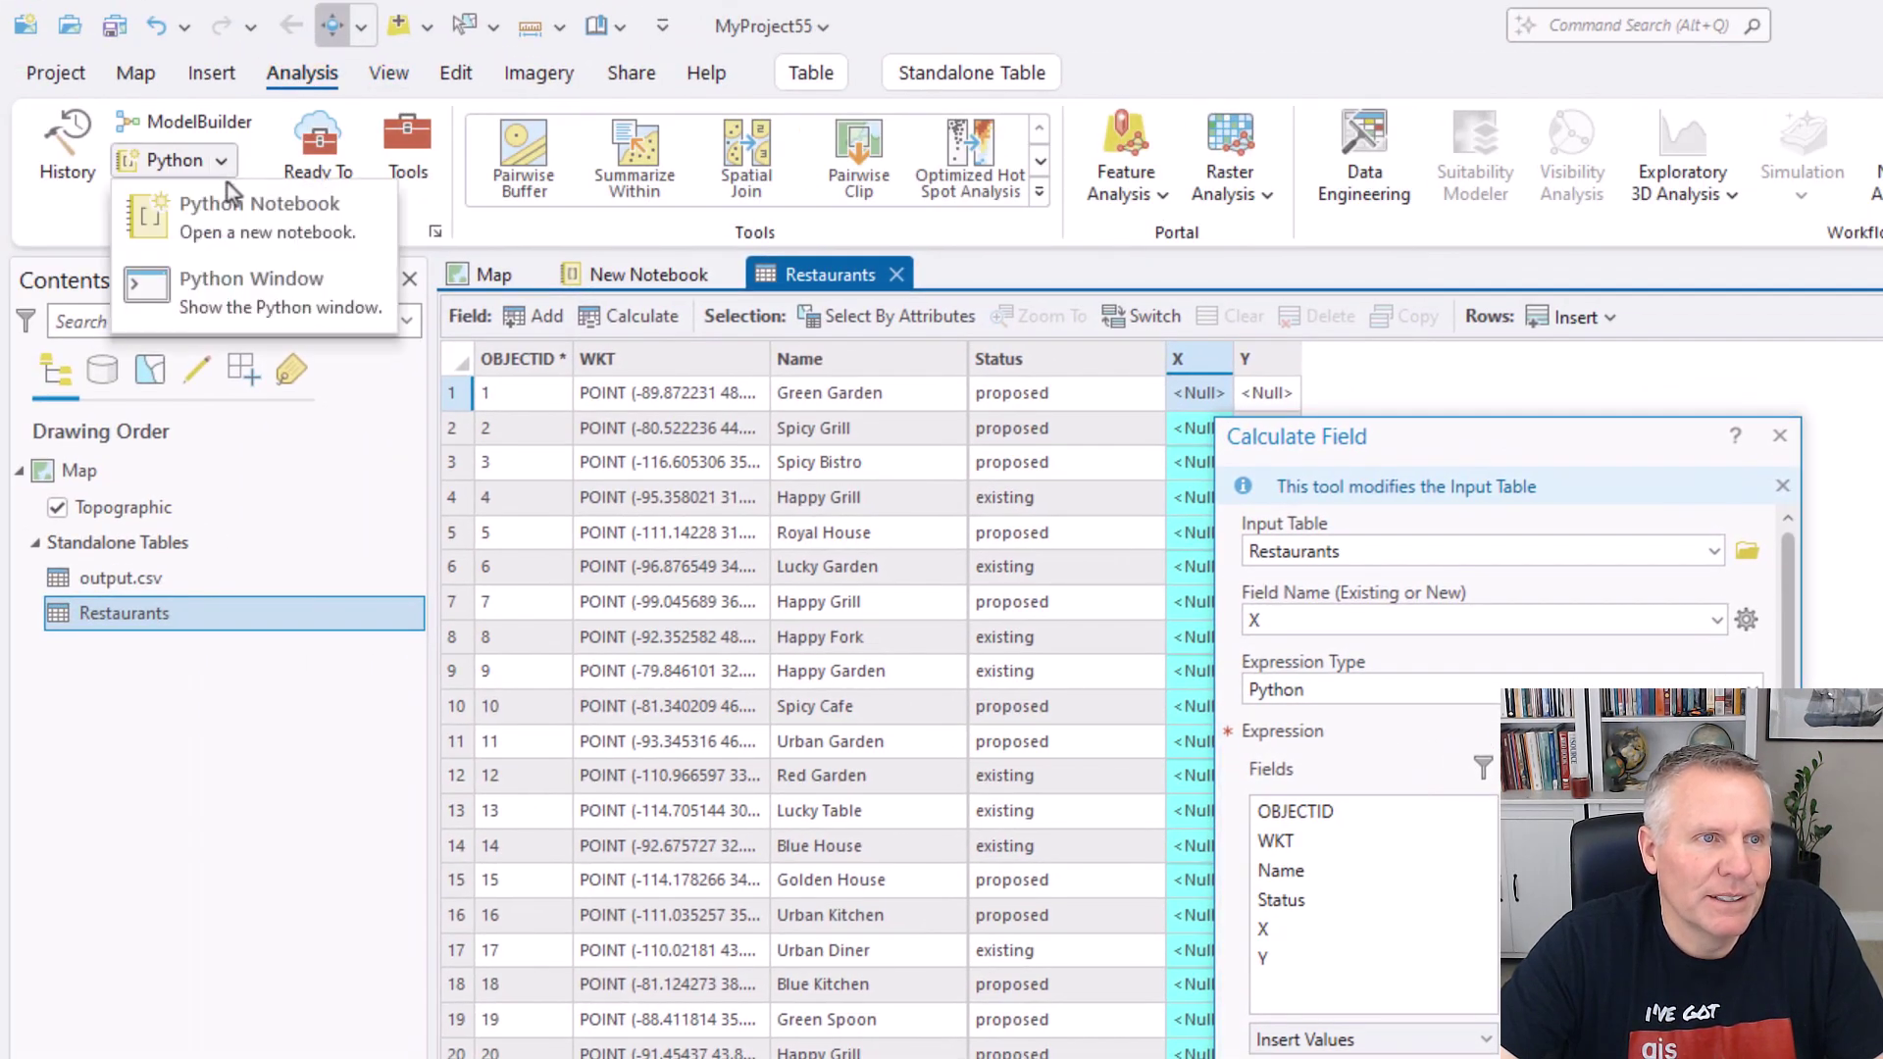
pyautogui.click(245, 286)
pyautogui.press('Escape')
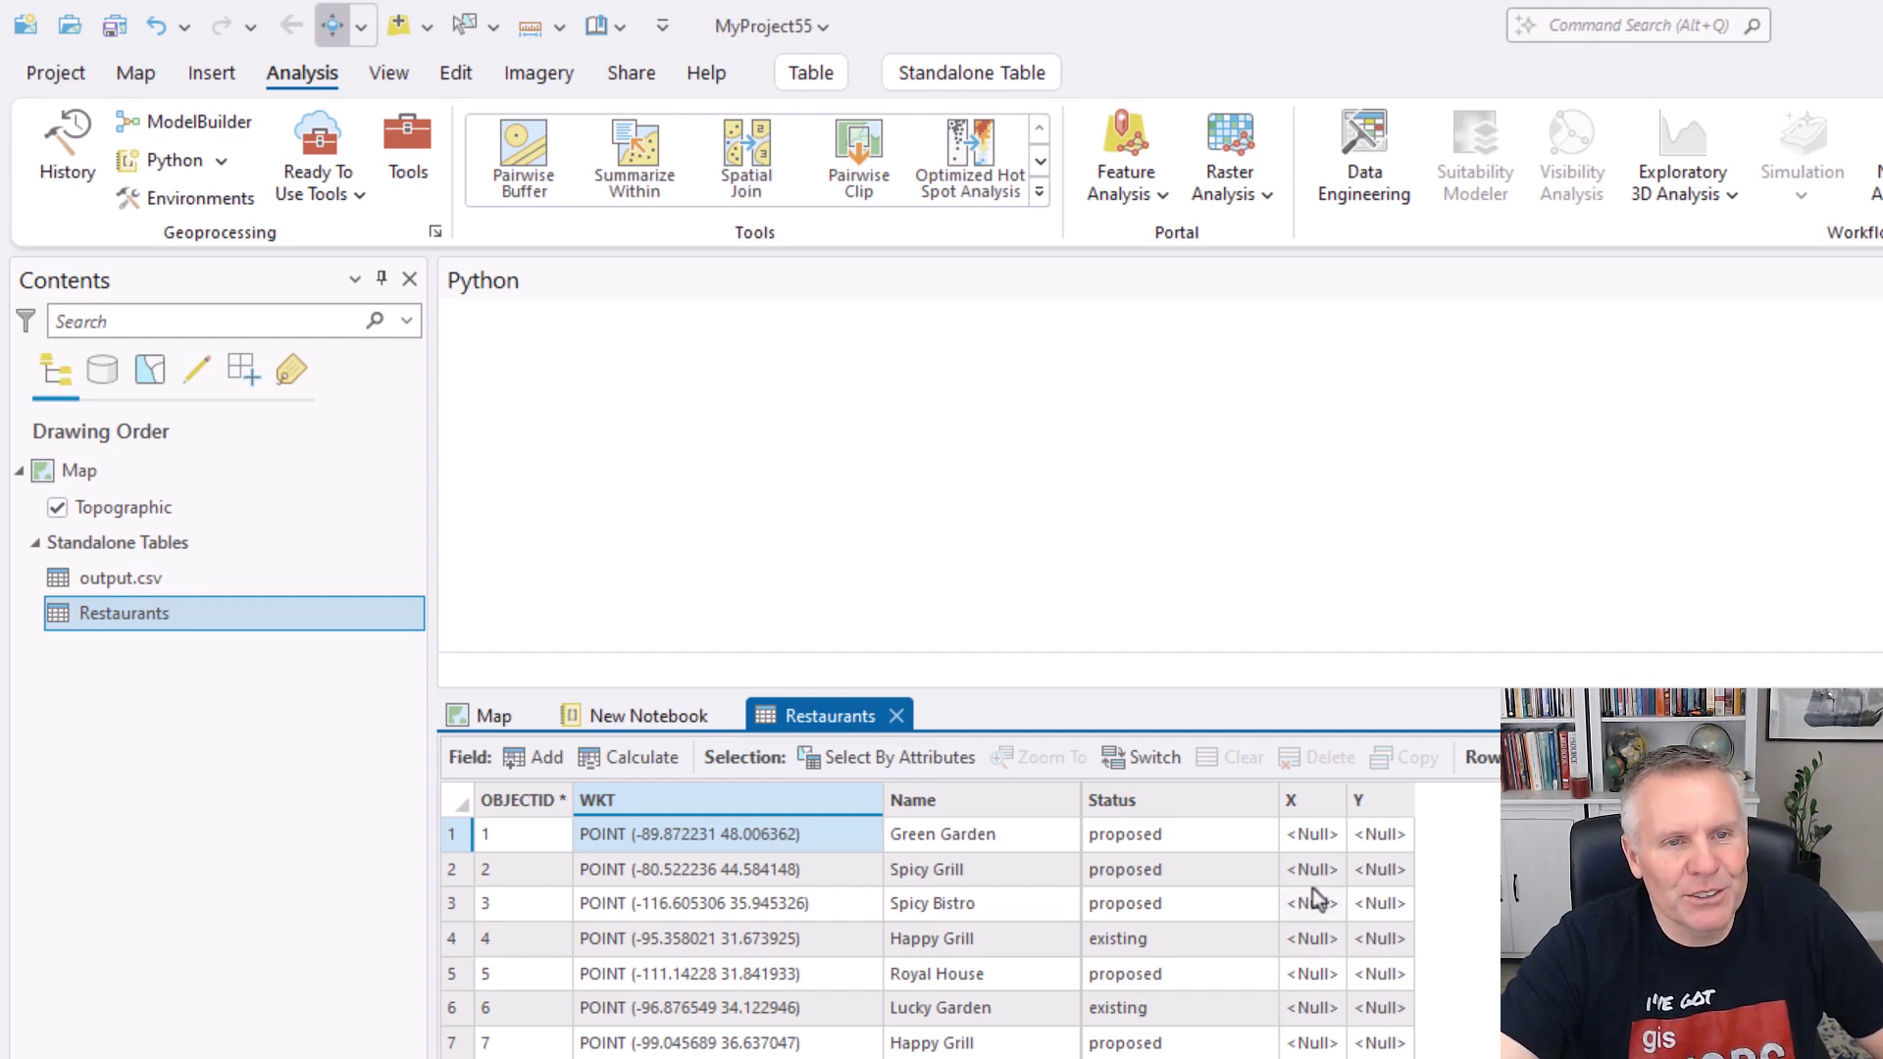
# - Copy row 1's WKT and run myPoint = 'POINT (-89.872231 48.006362)' in Python
pyautogui.click(515, 667)
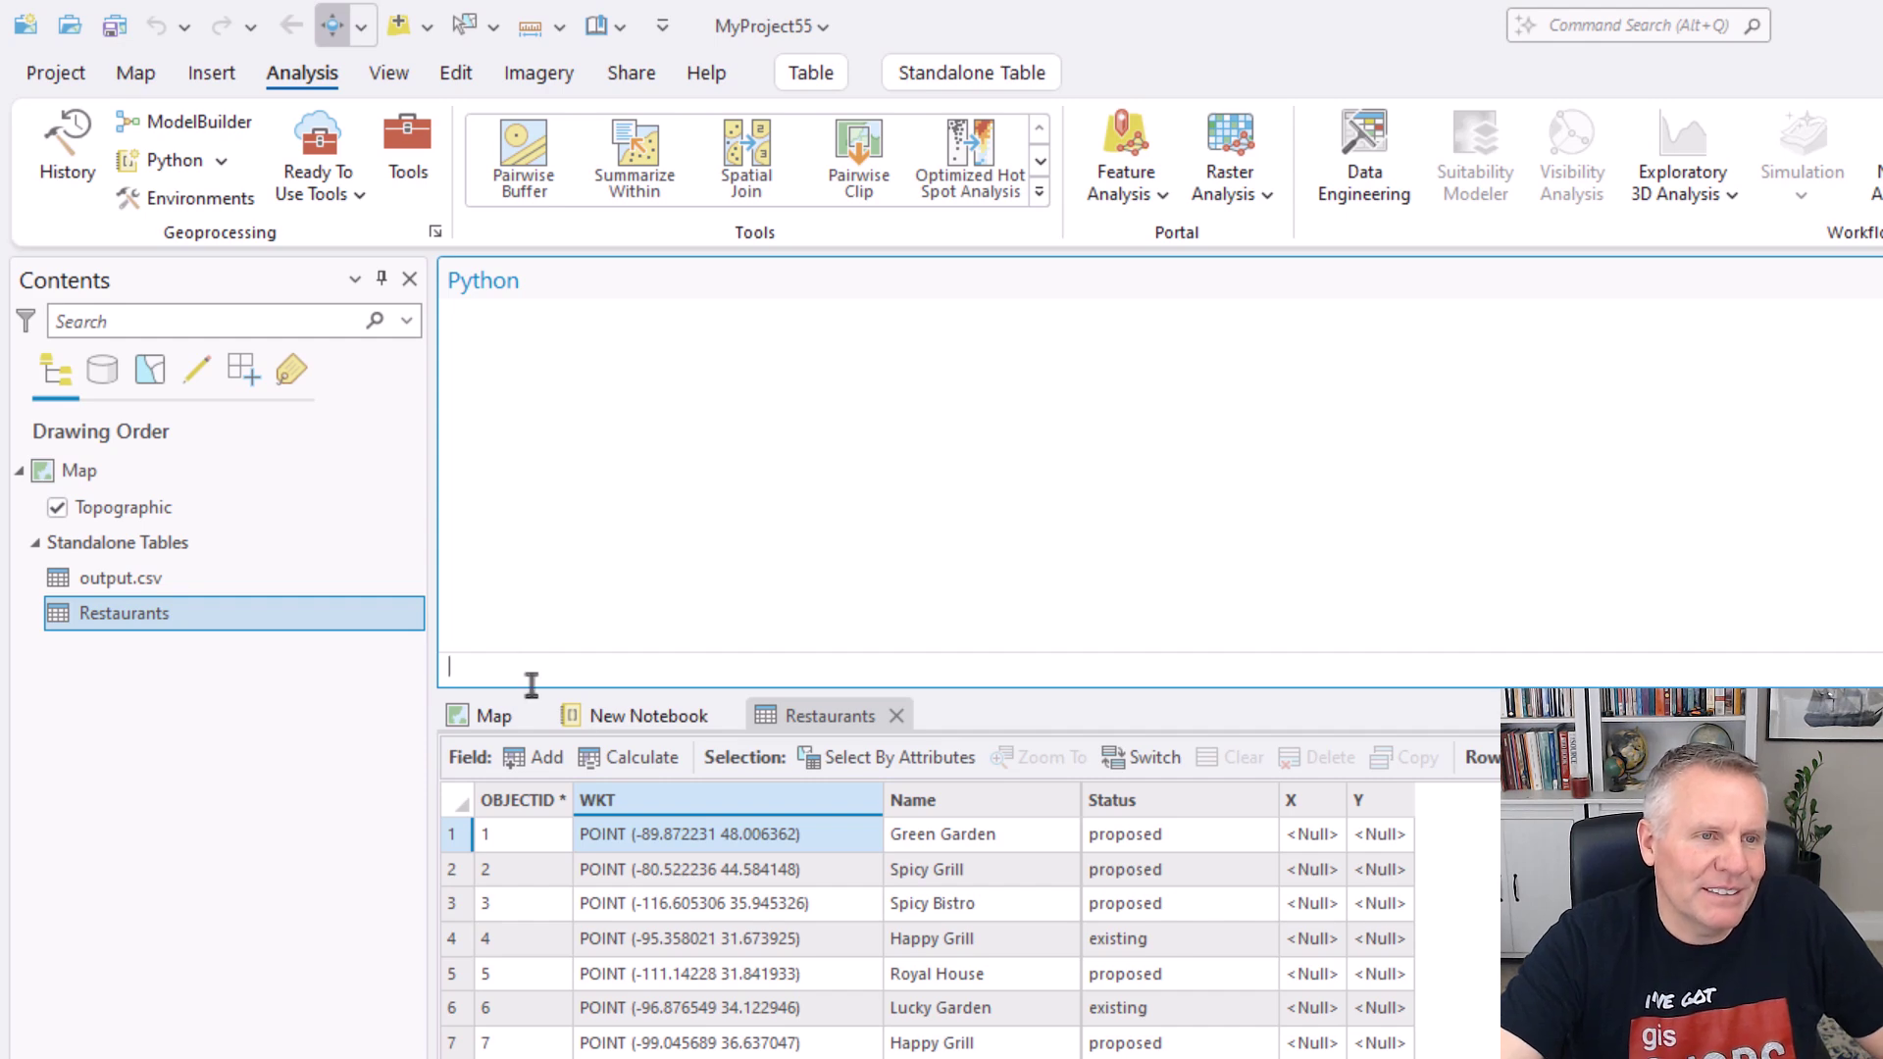
pyautogui.click(685, 841)
pyautogui.rightClick(680, 841)
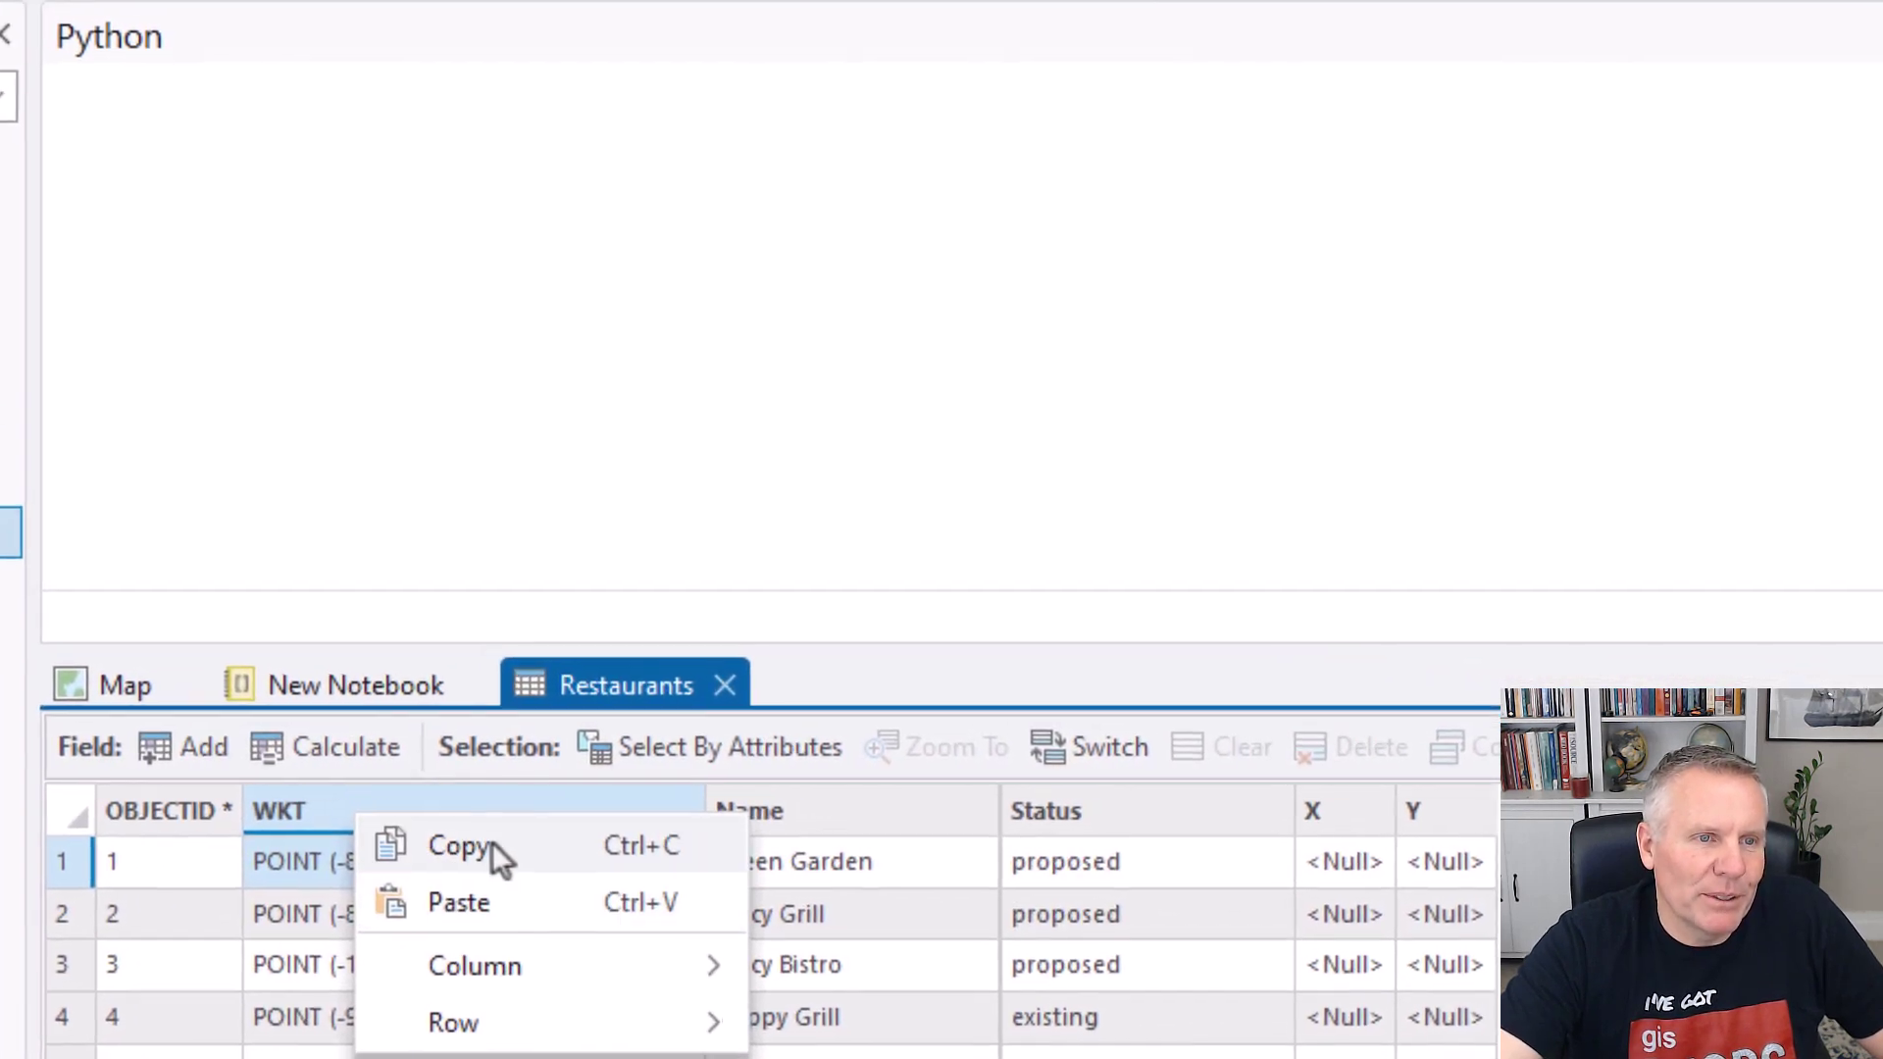
pyautogui.click(660, 838)
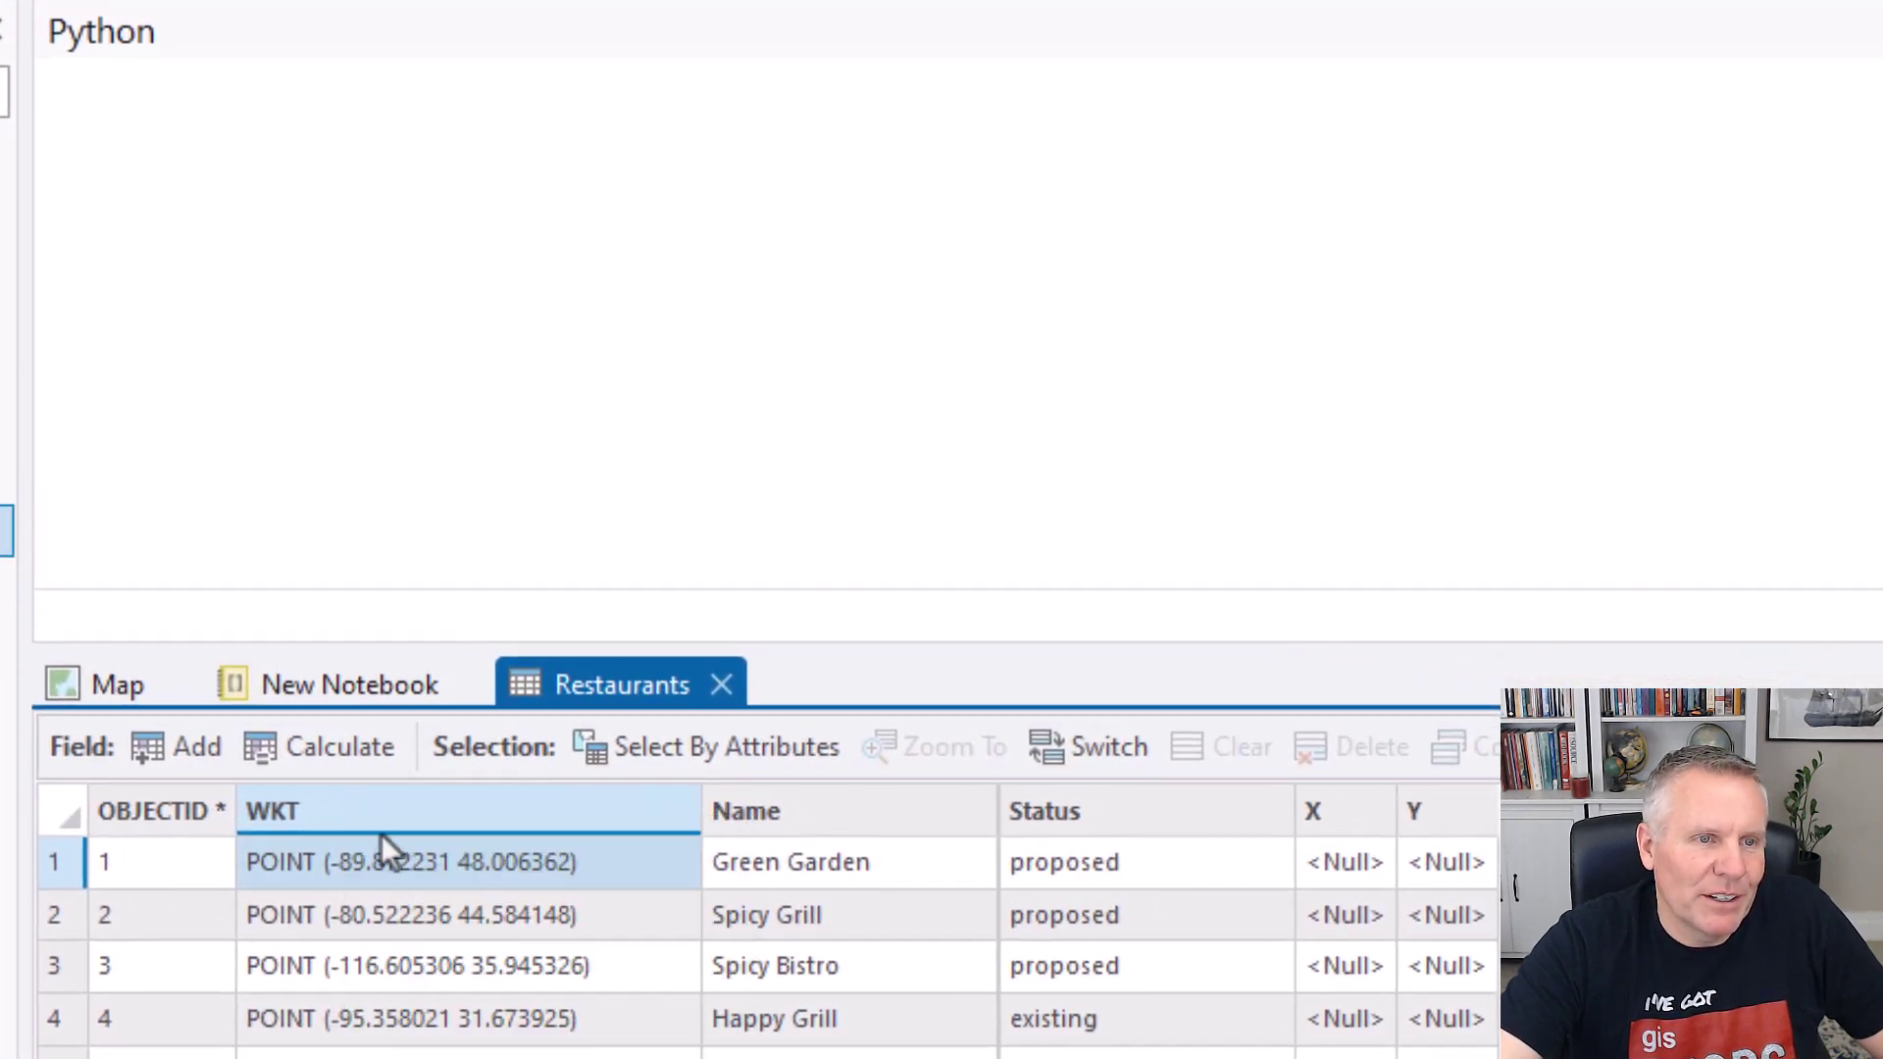
pyautogui.click(114, 622)
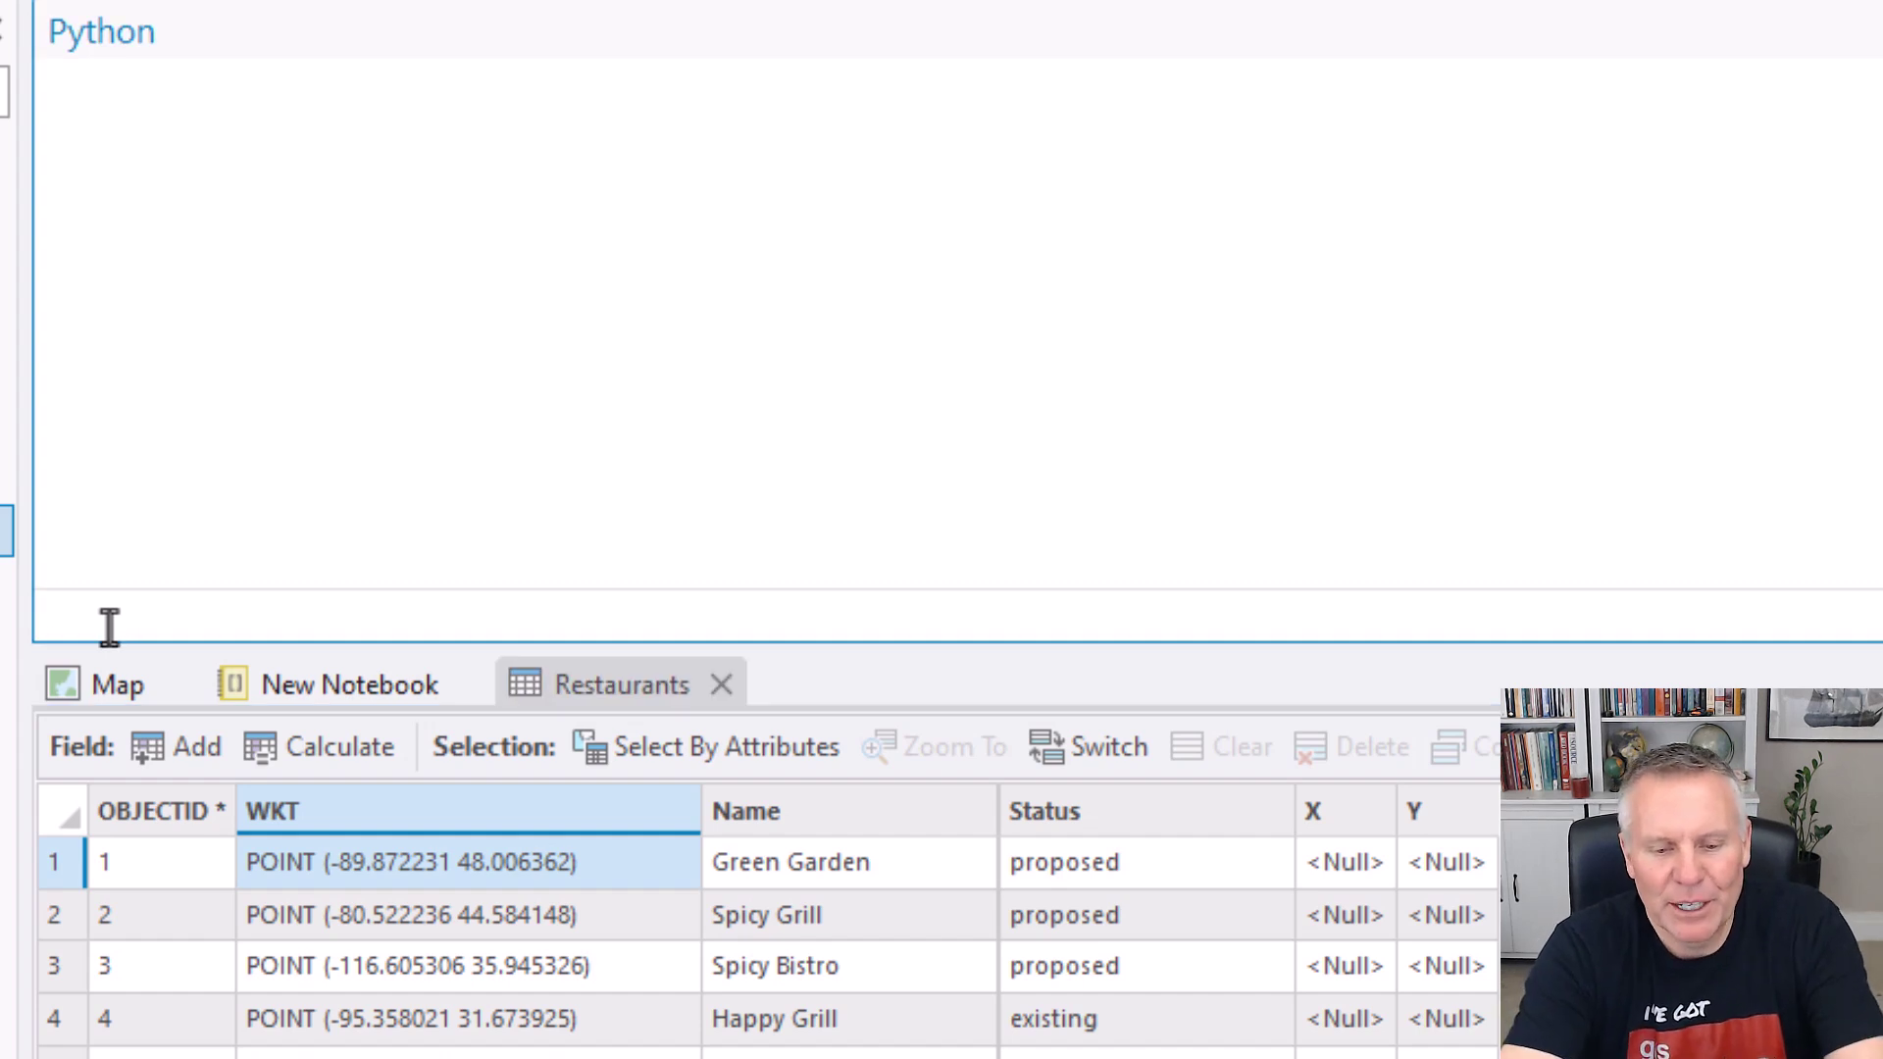
pyautogui.write('myPoint')
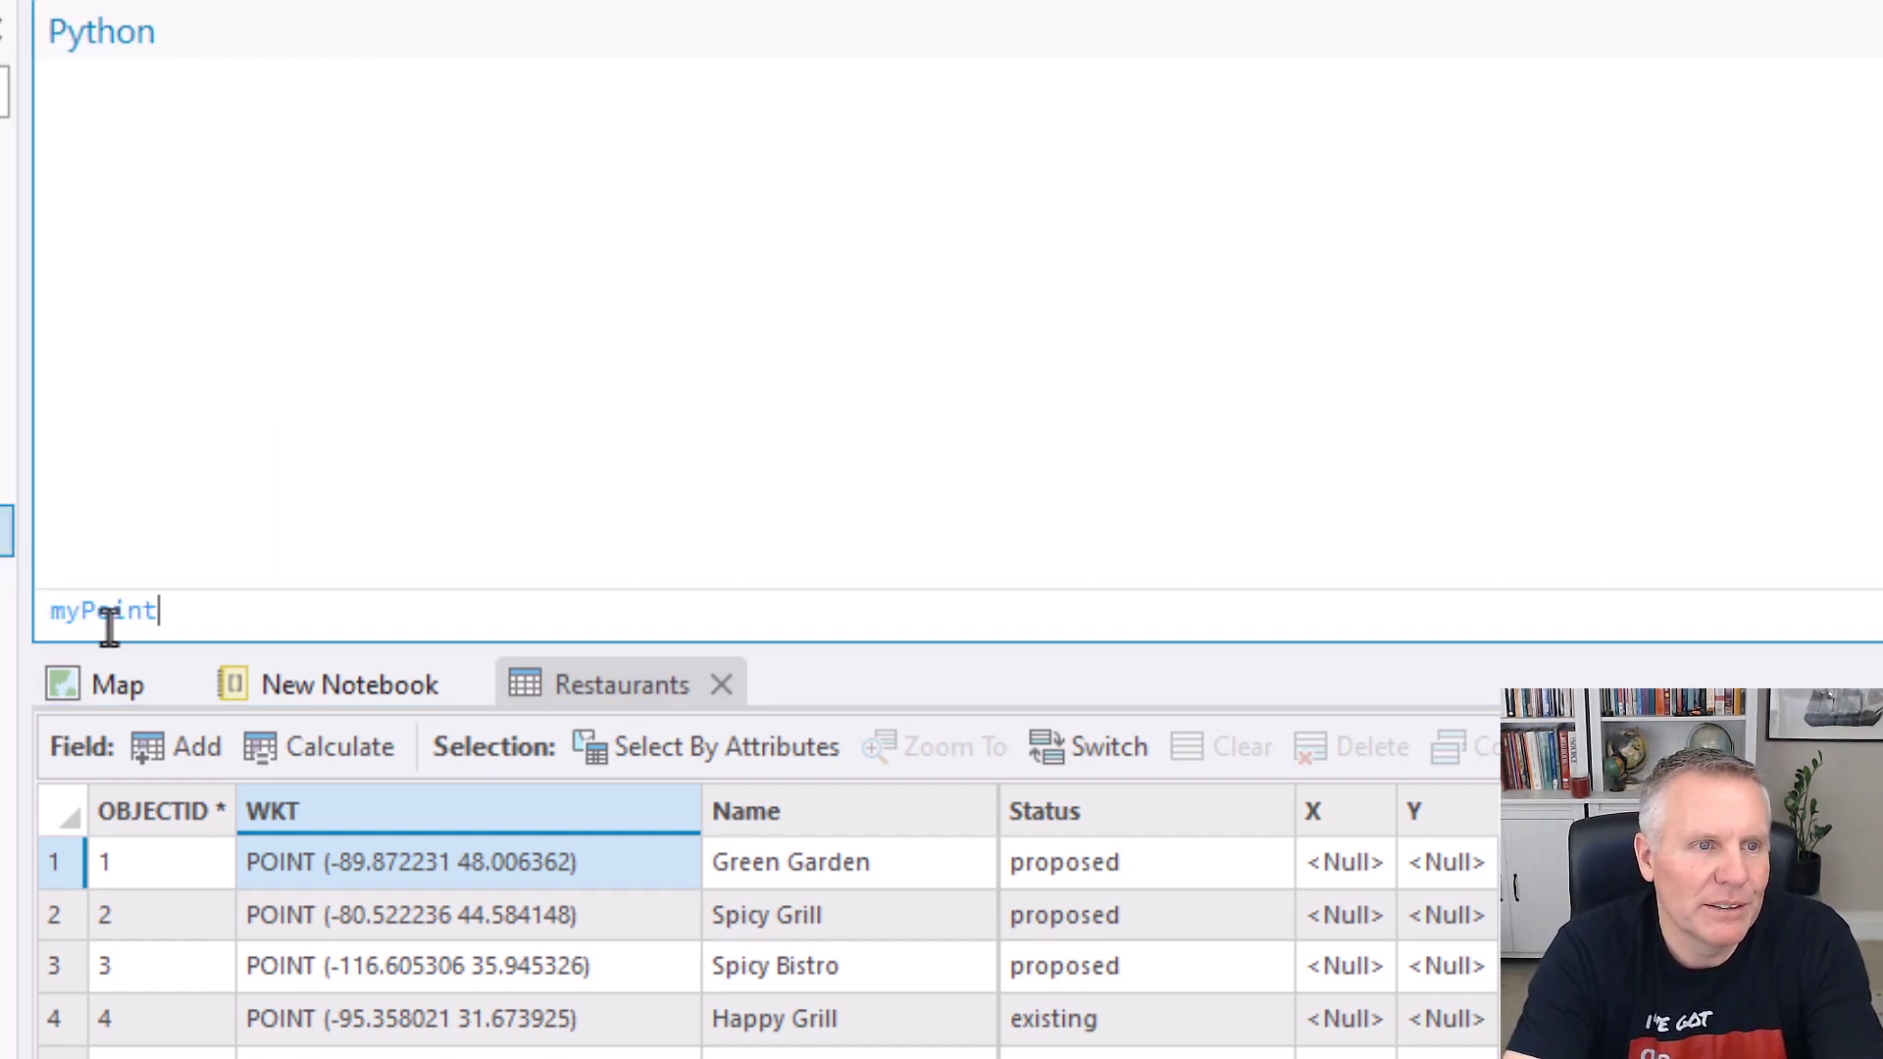
pyautogui.write(' = ')
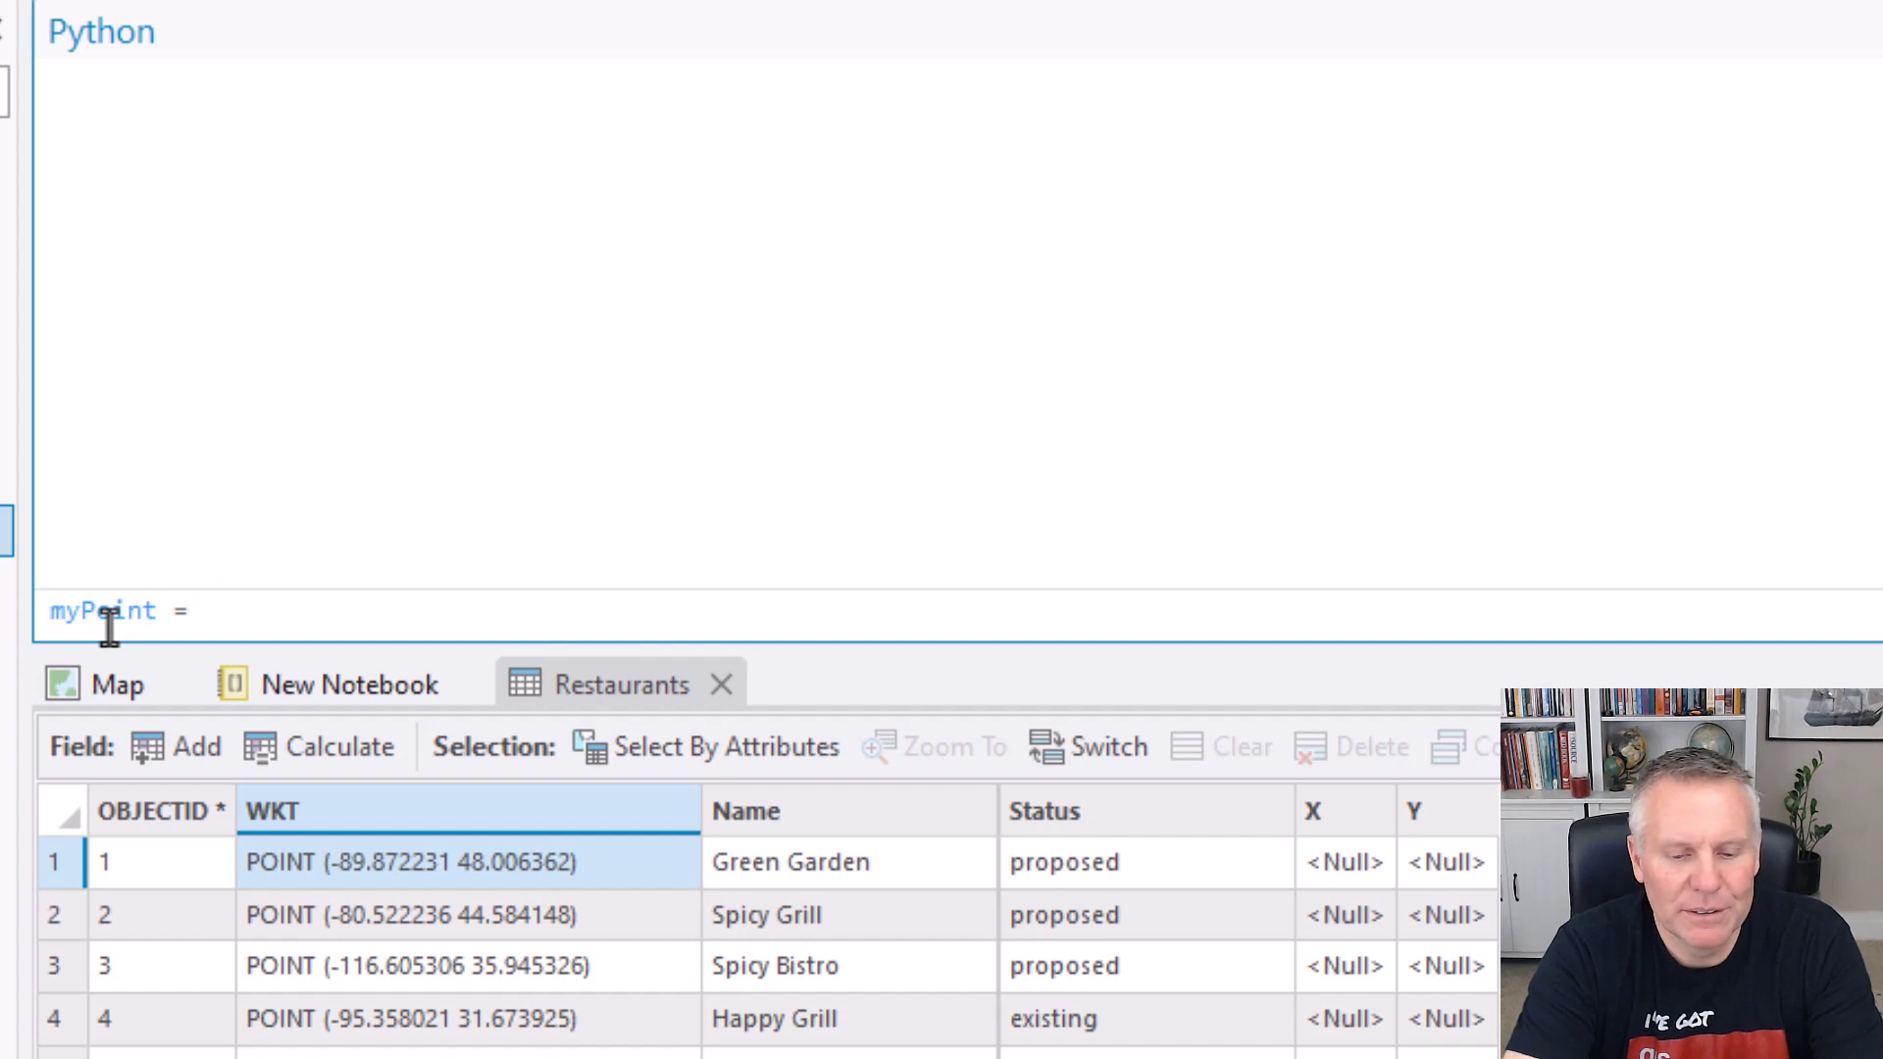
pyautogui.write("'")
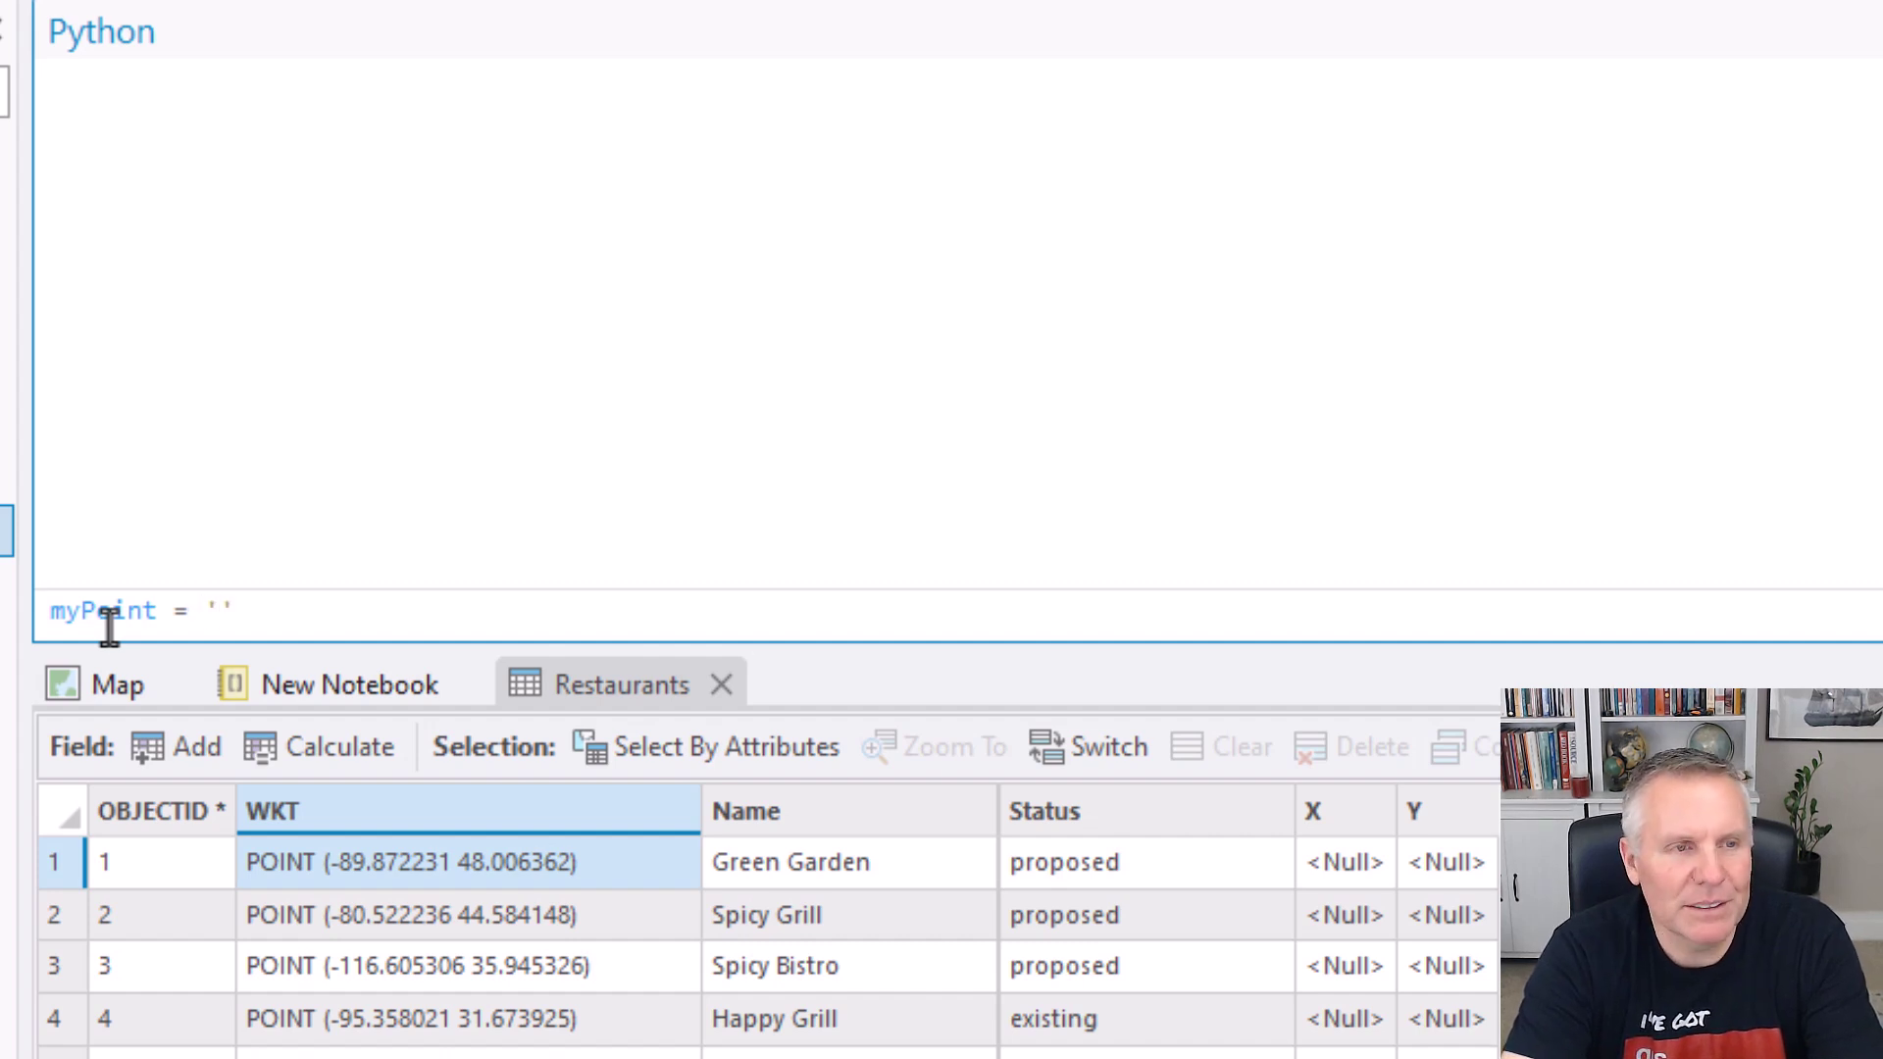
pyautogui.write('POINT (-89.872231 48.006362)')
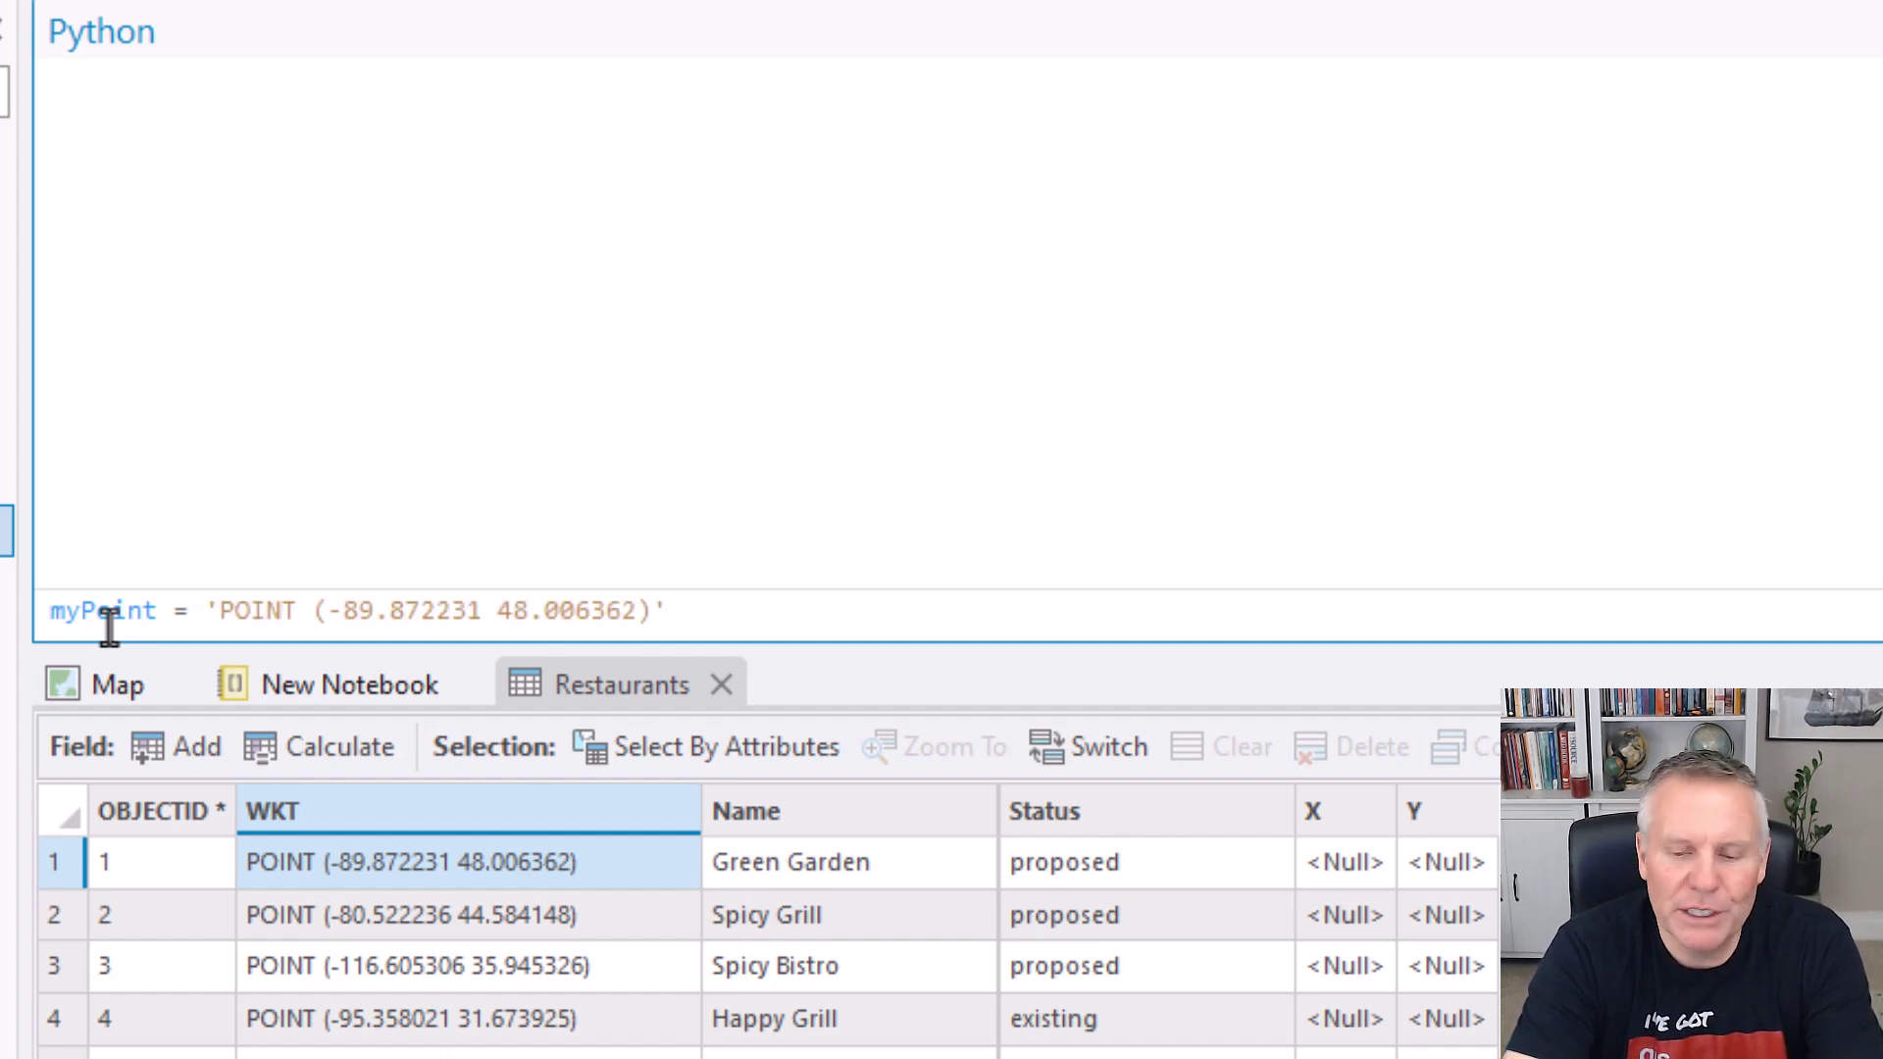
pyautogui.press('Return')
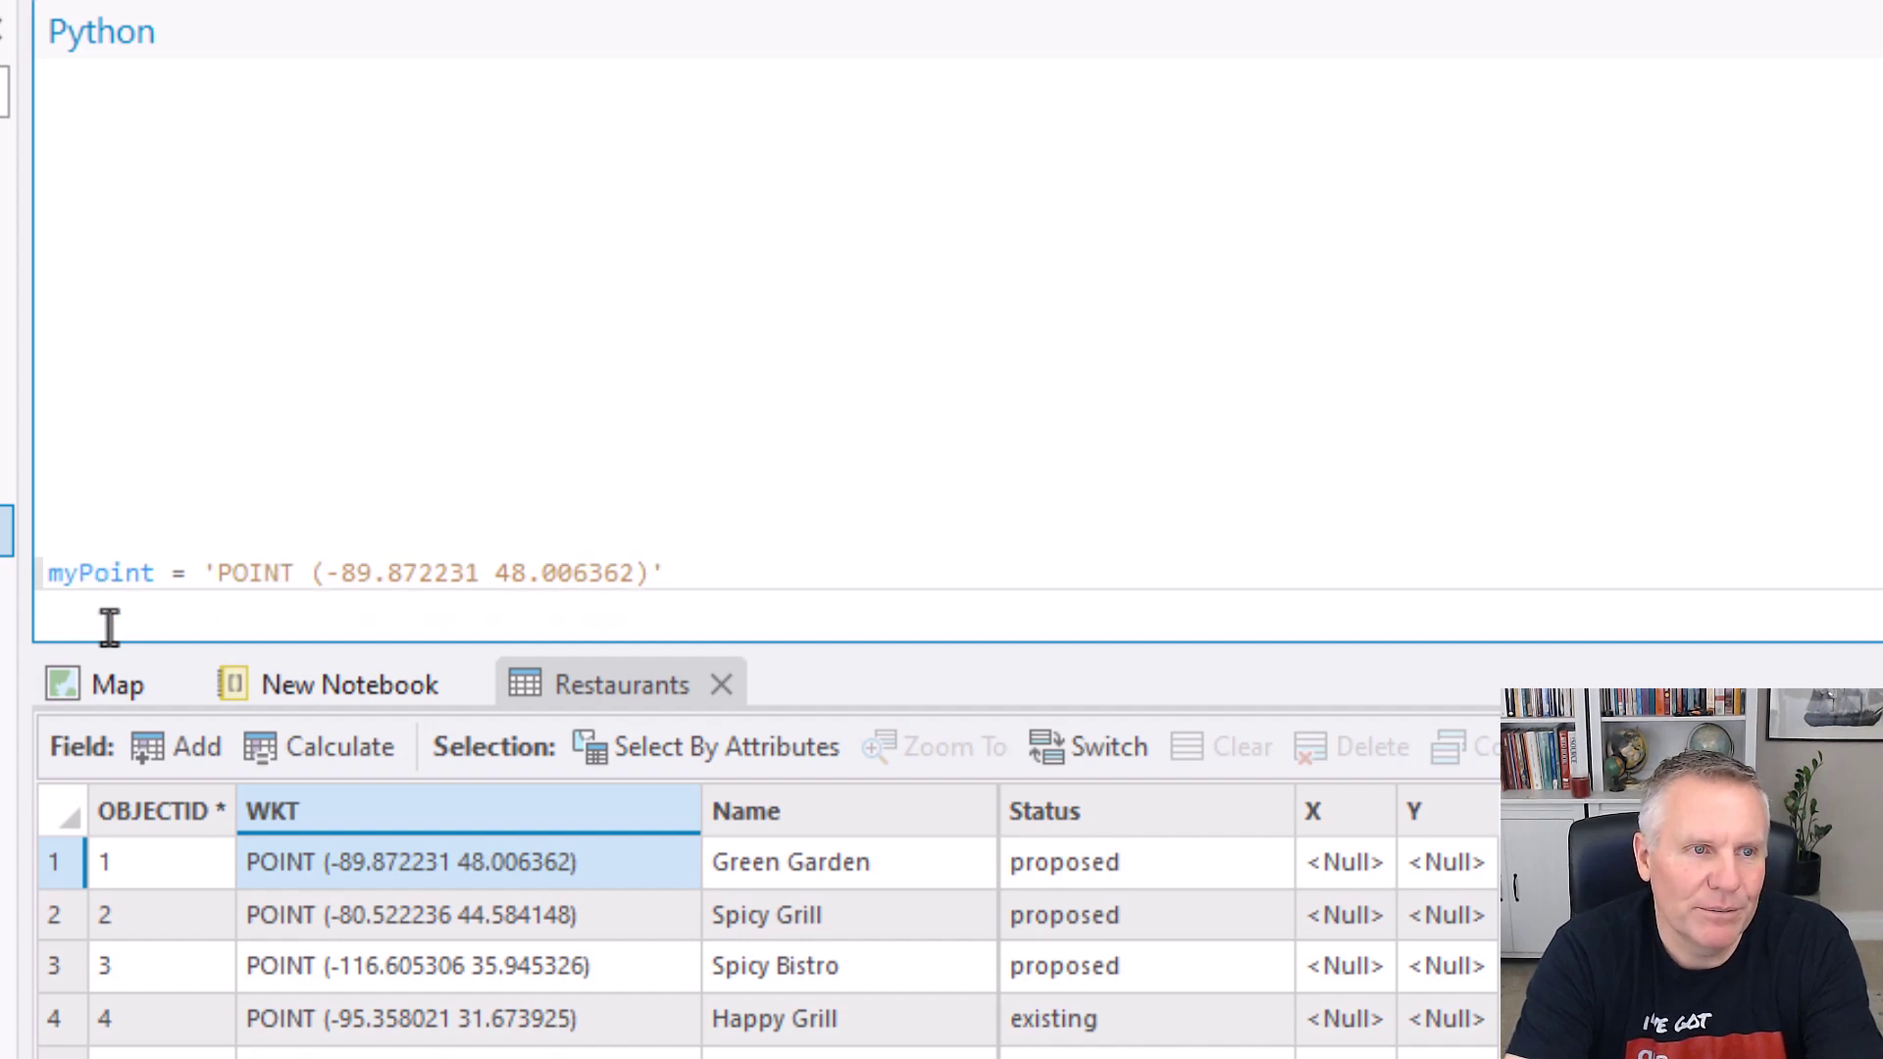
# - Begin the Python line x = myPoint.split('(')[1 to take the text after the parenthesis
pyautogui.write('x')
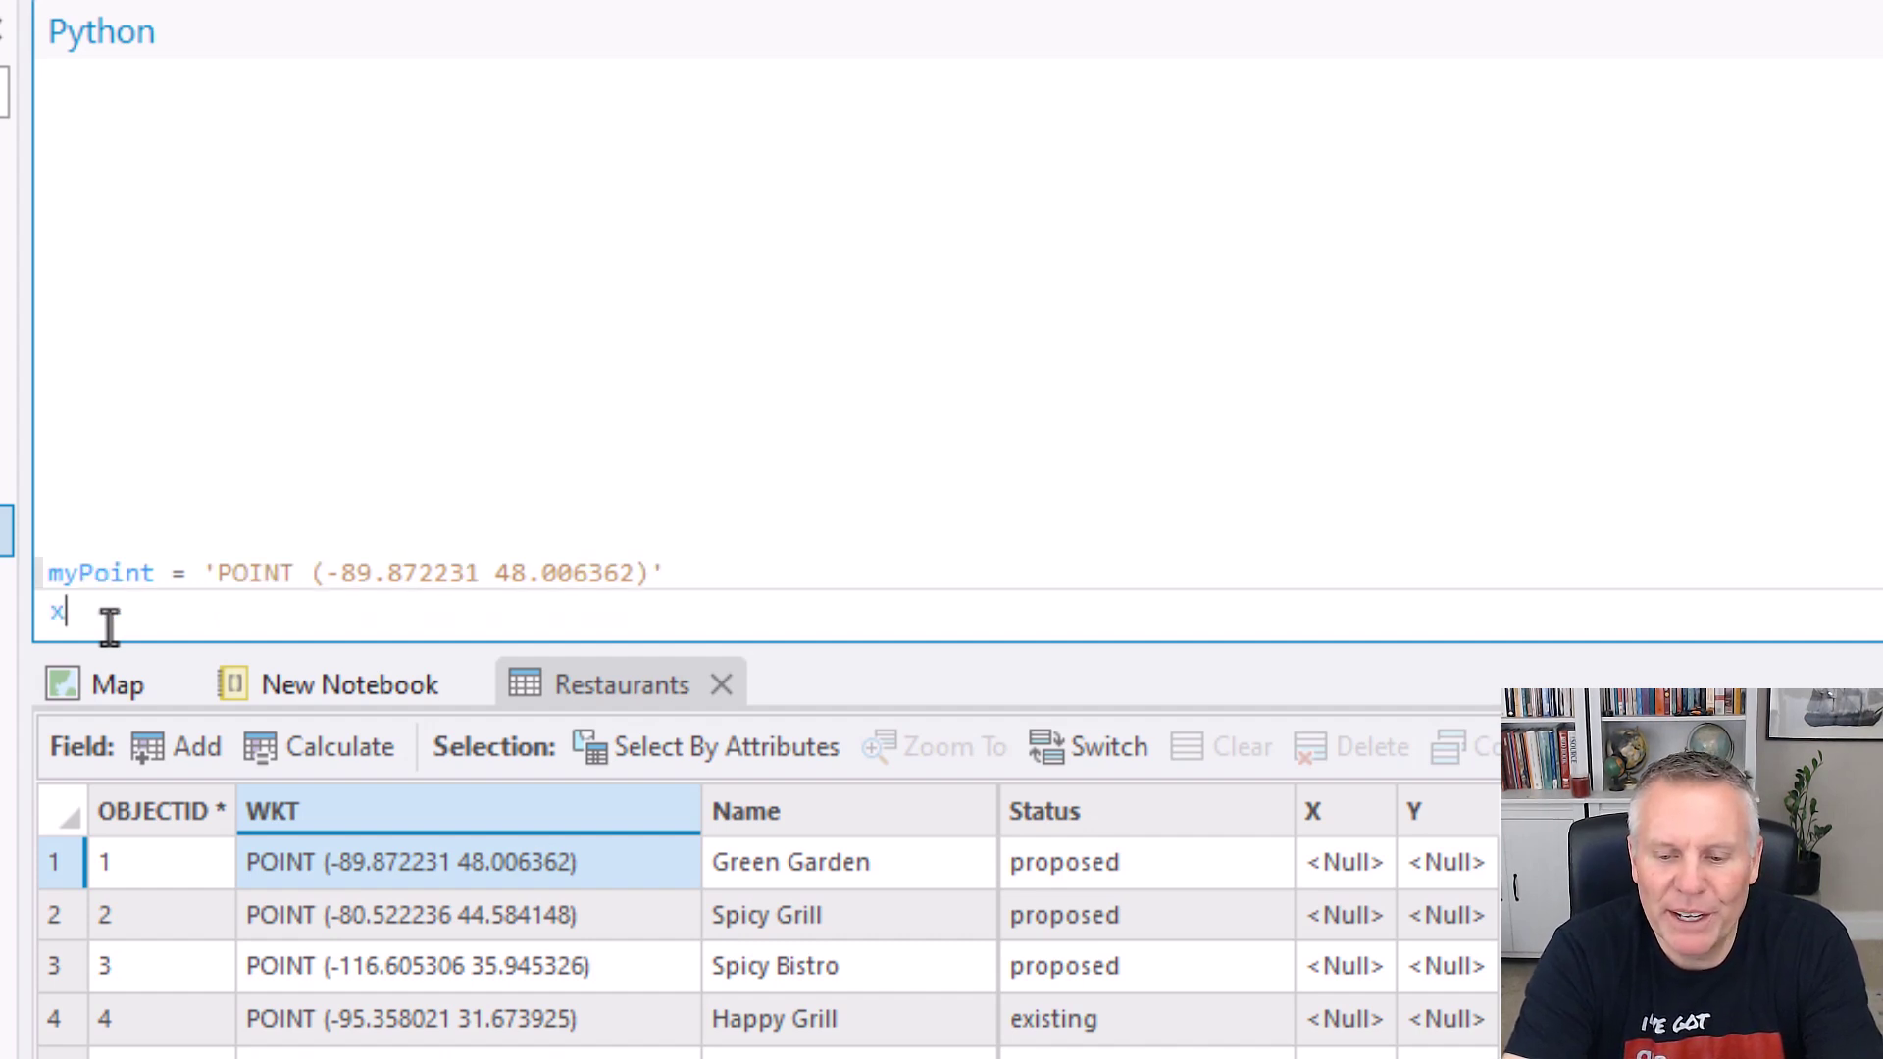
pyautogui.write(' =')
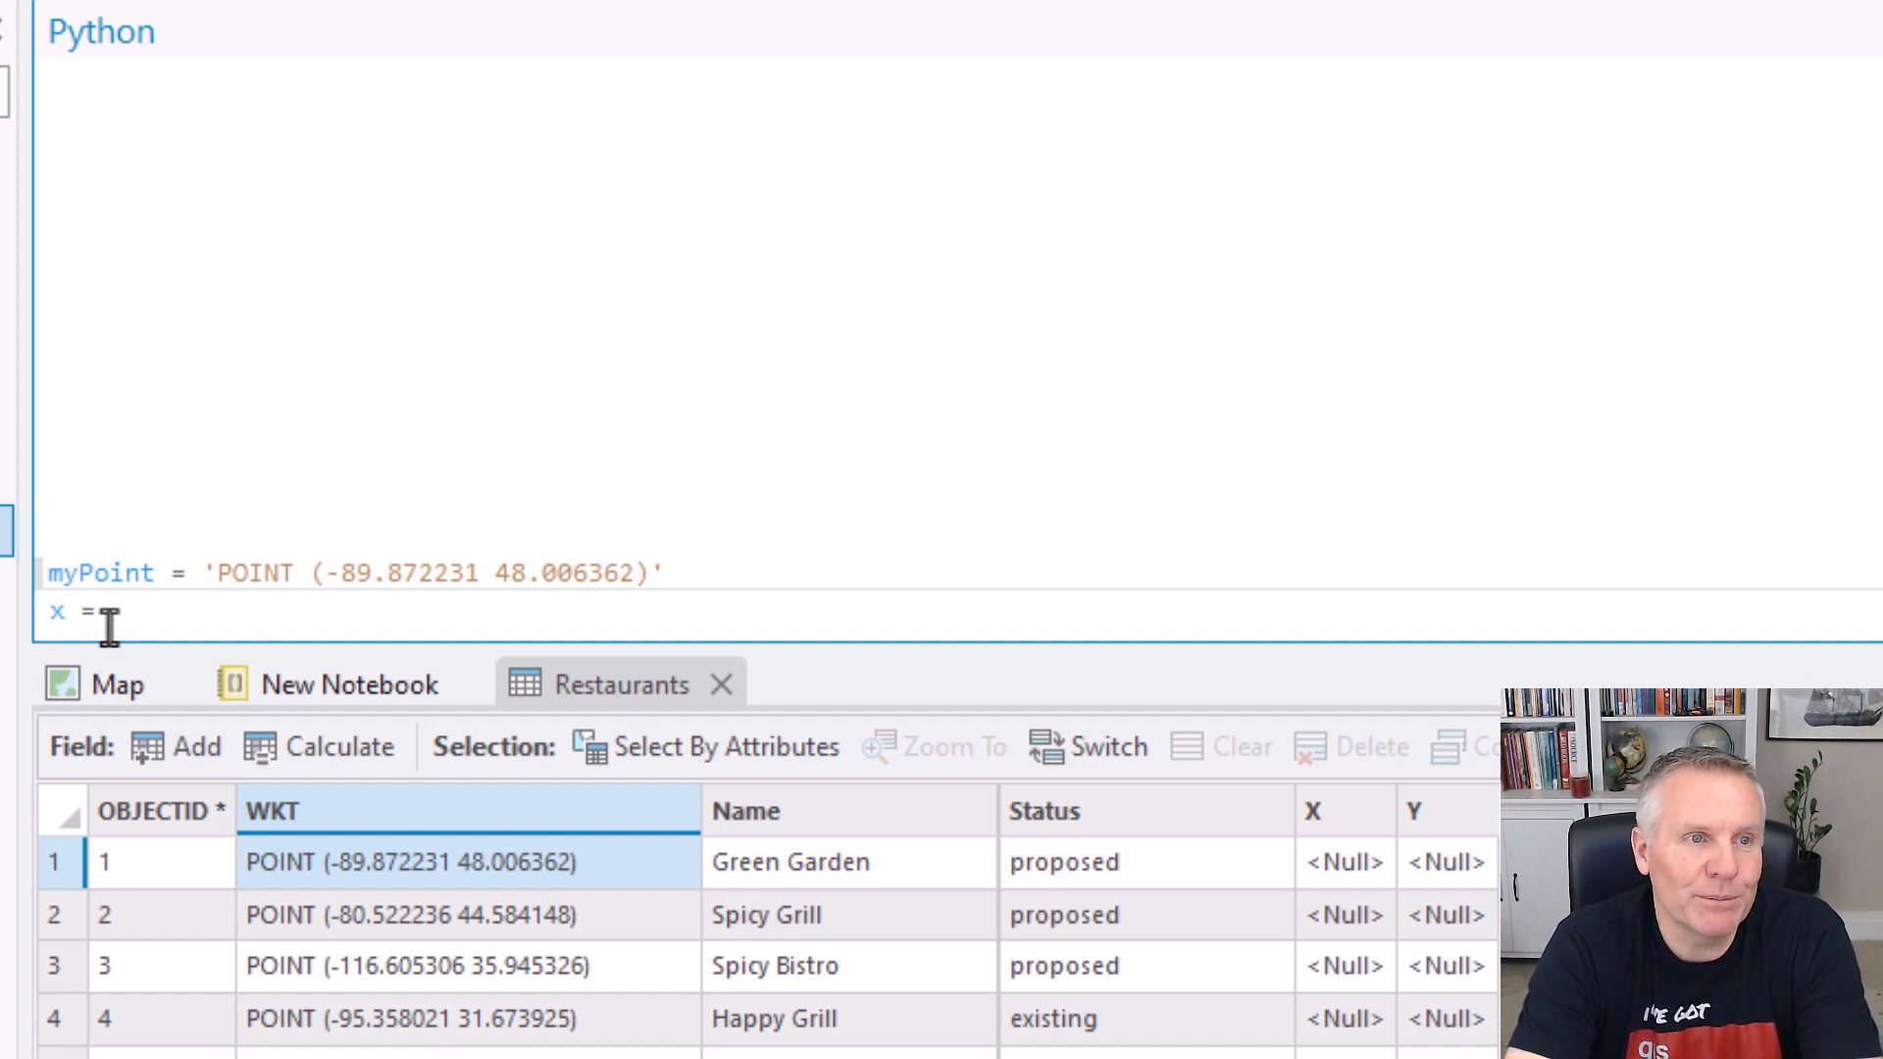
pyautogui.write('my')
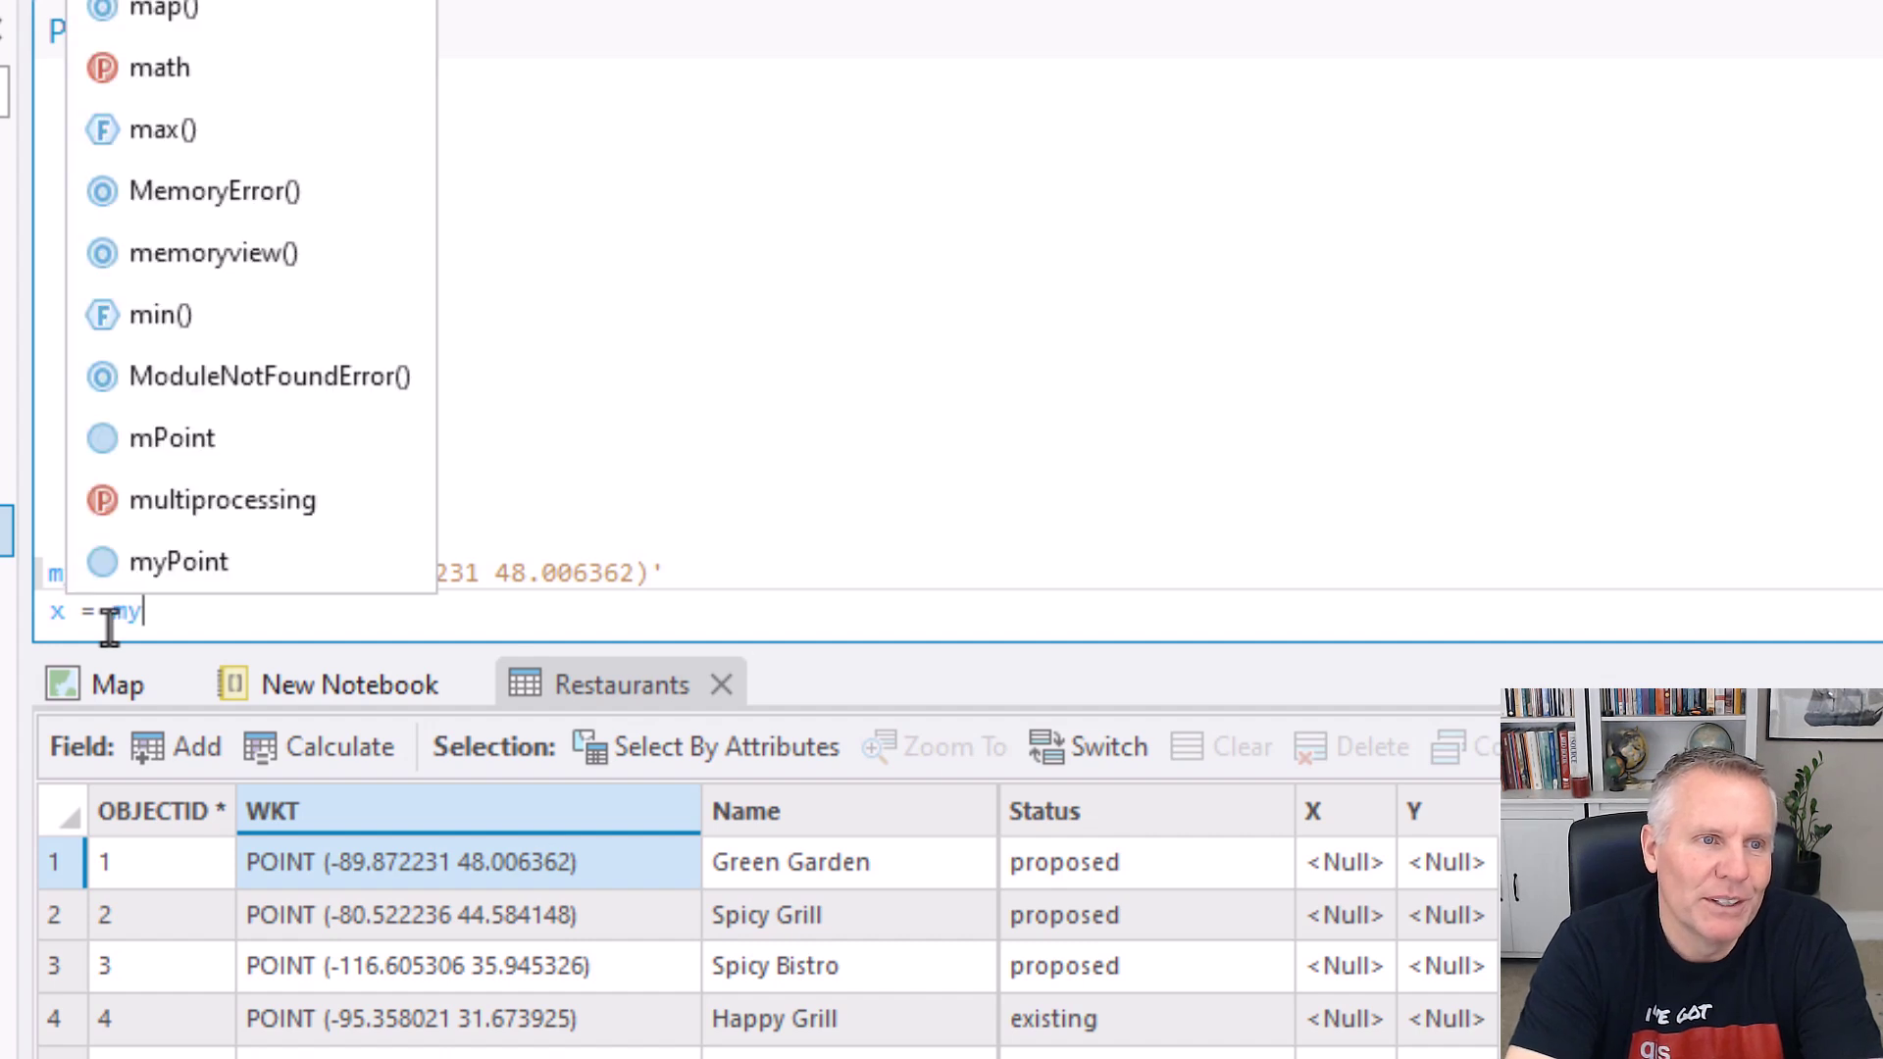
pyautogui.write('Point')
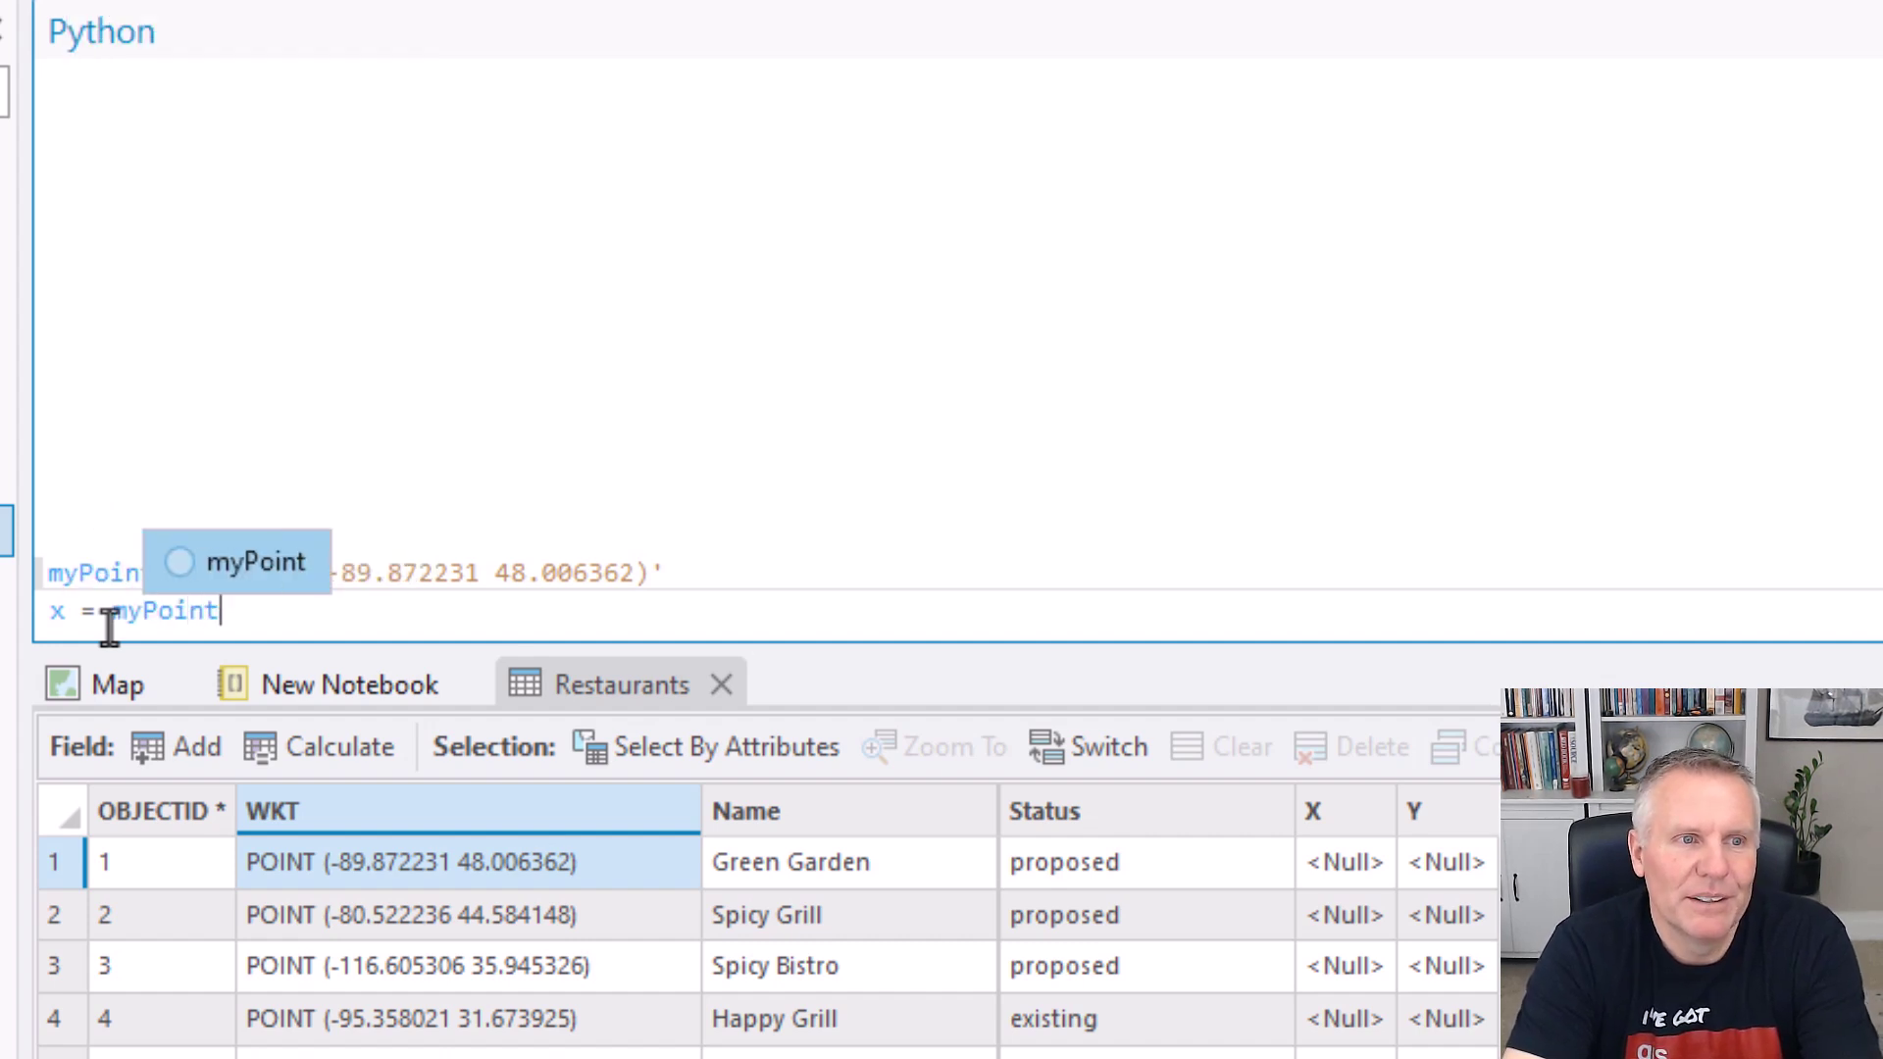
pyautogui.write('.')
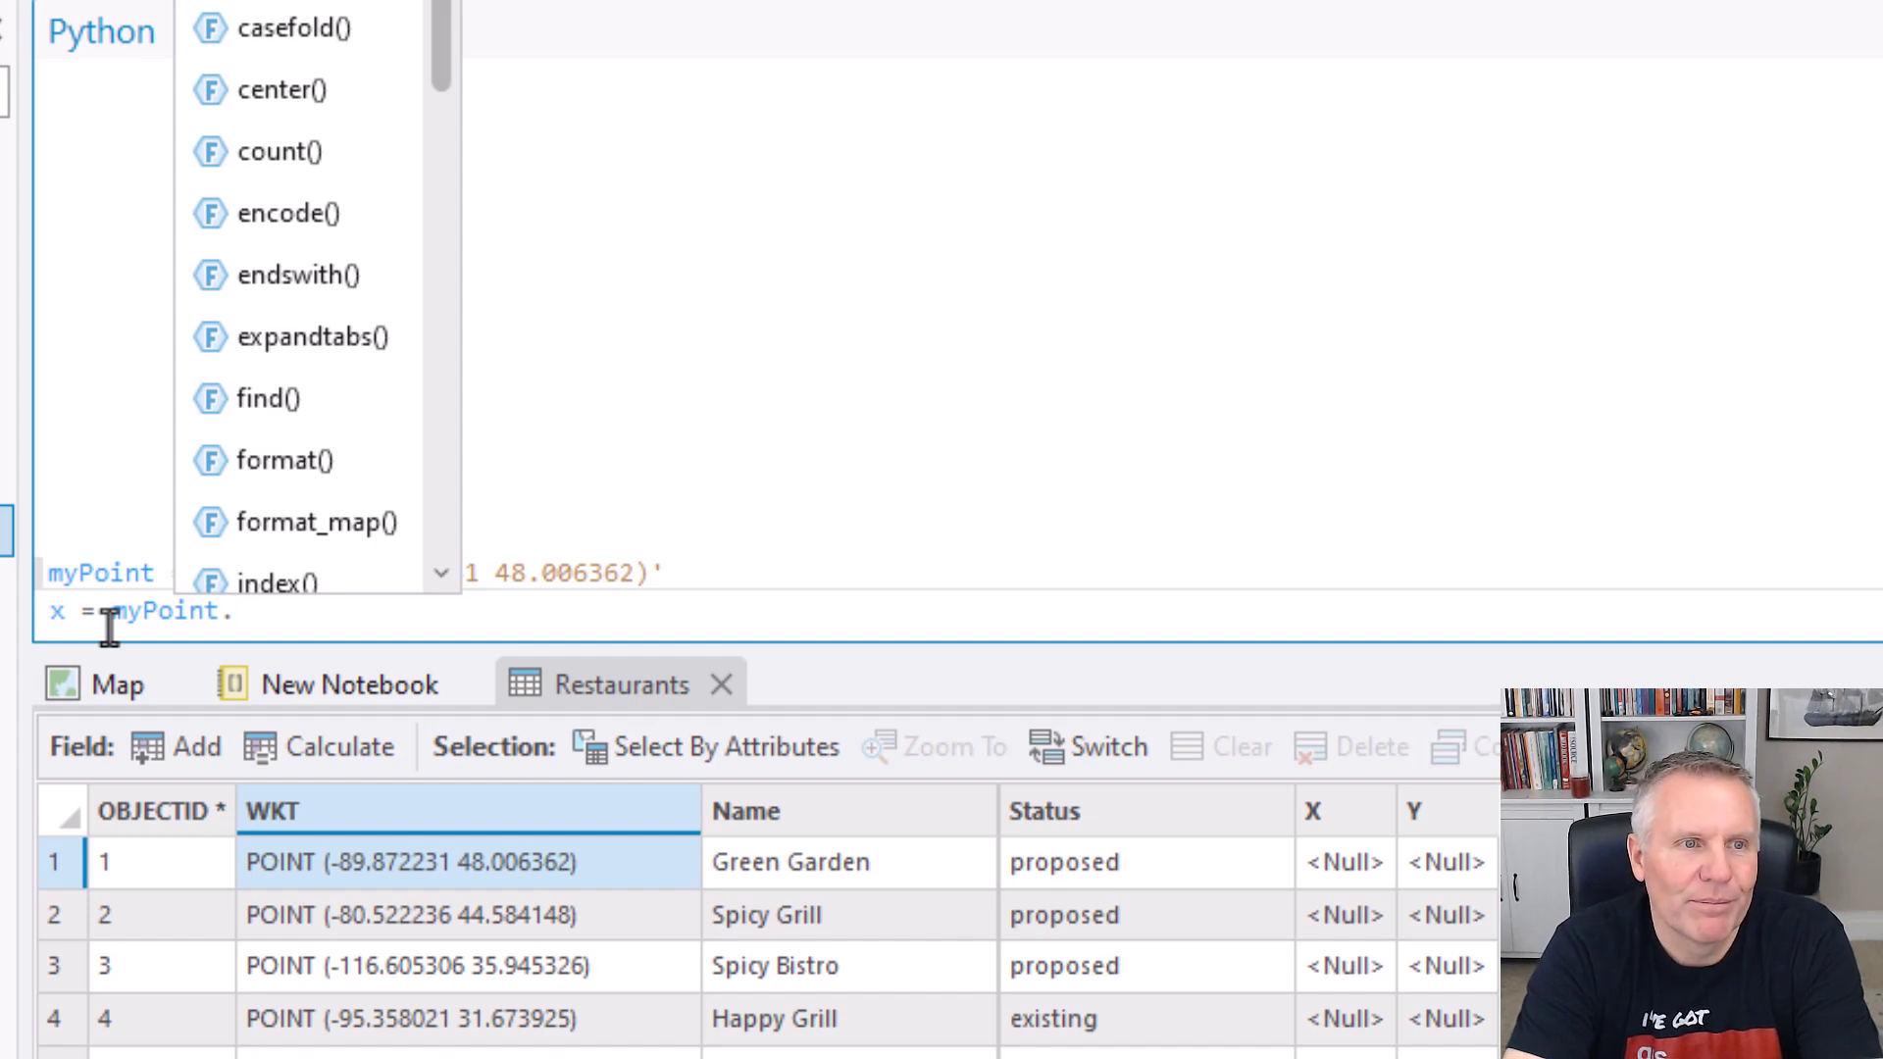
pyautogui.write('split(')
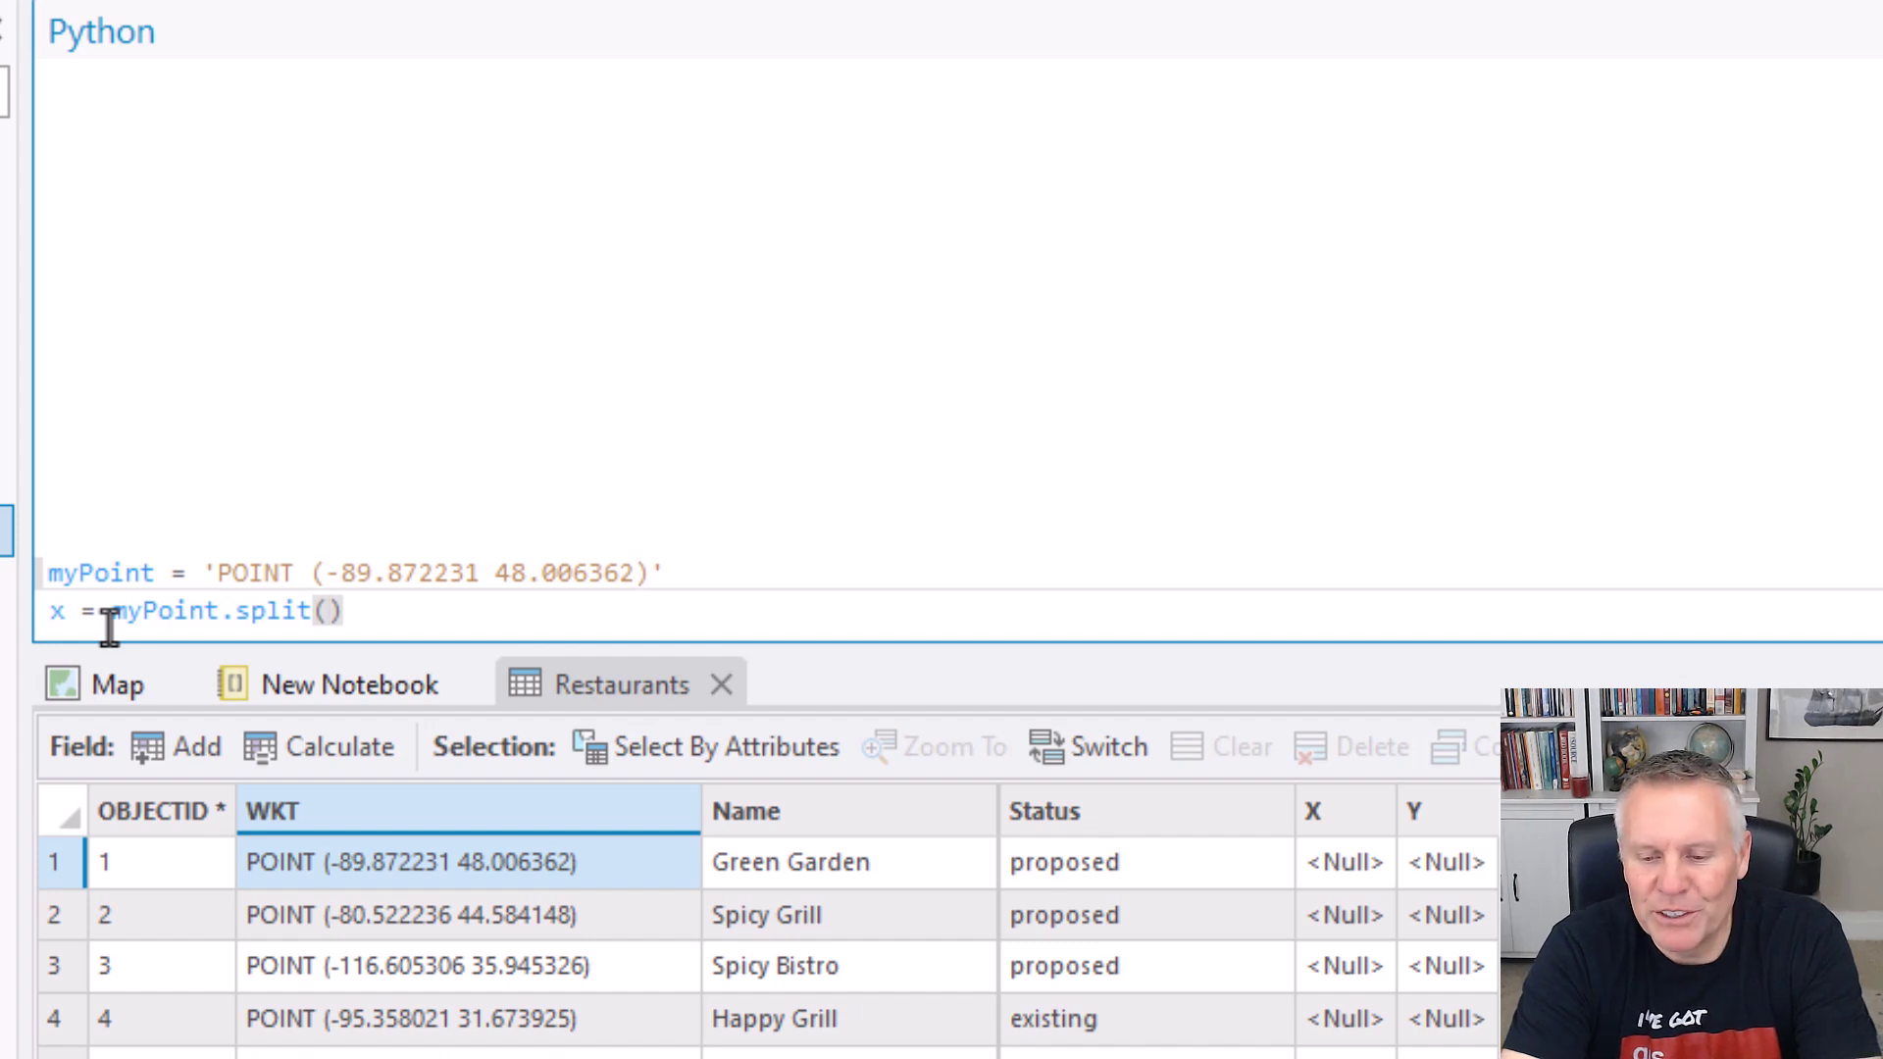
pyautogui.write("'('")
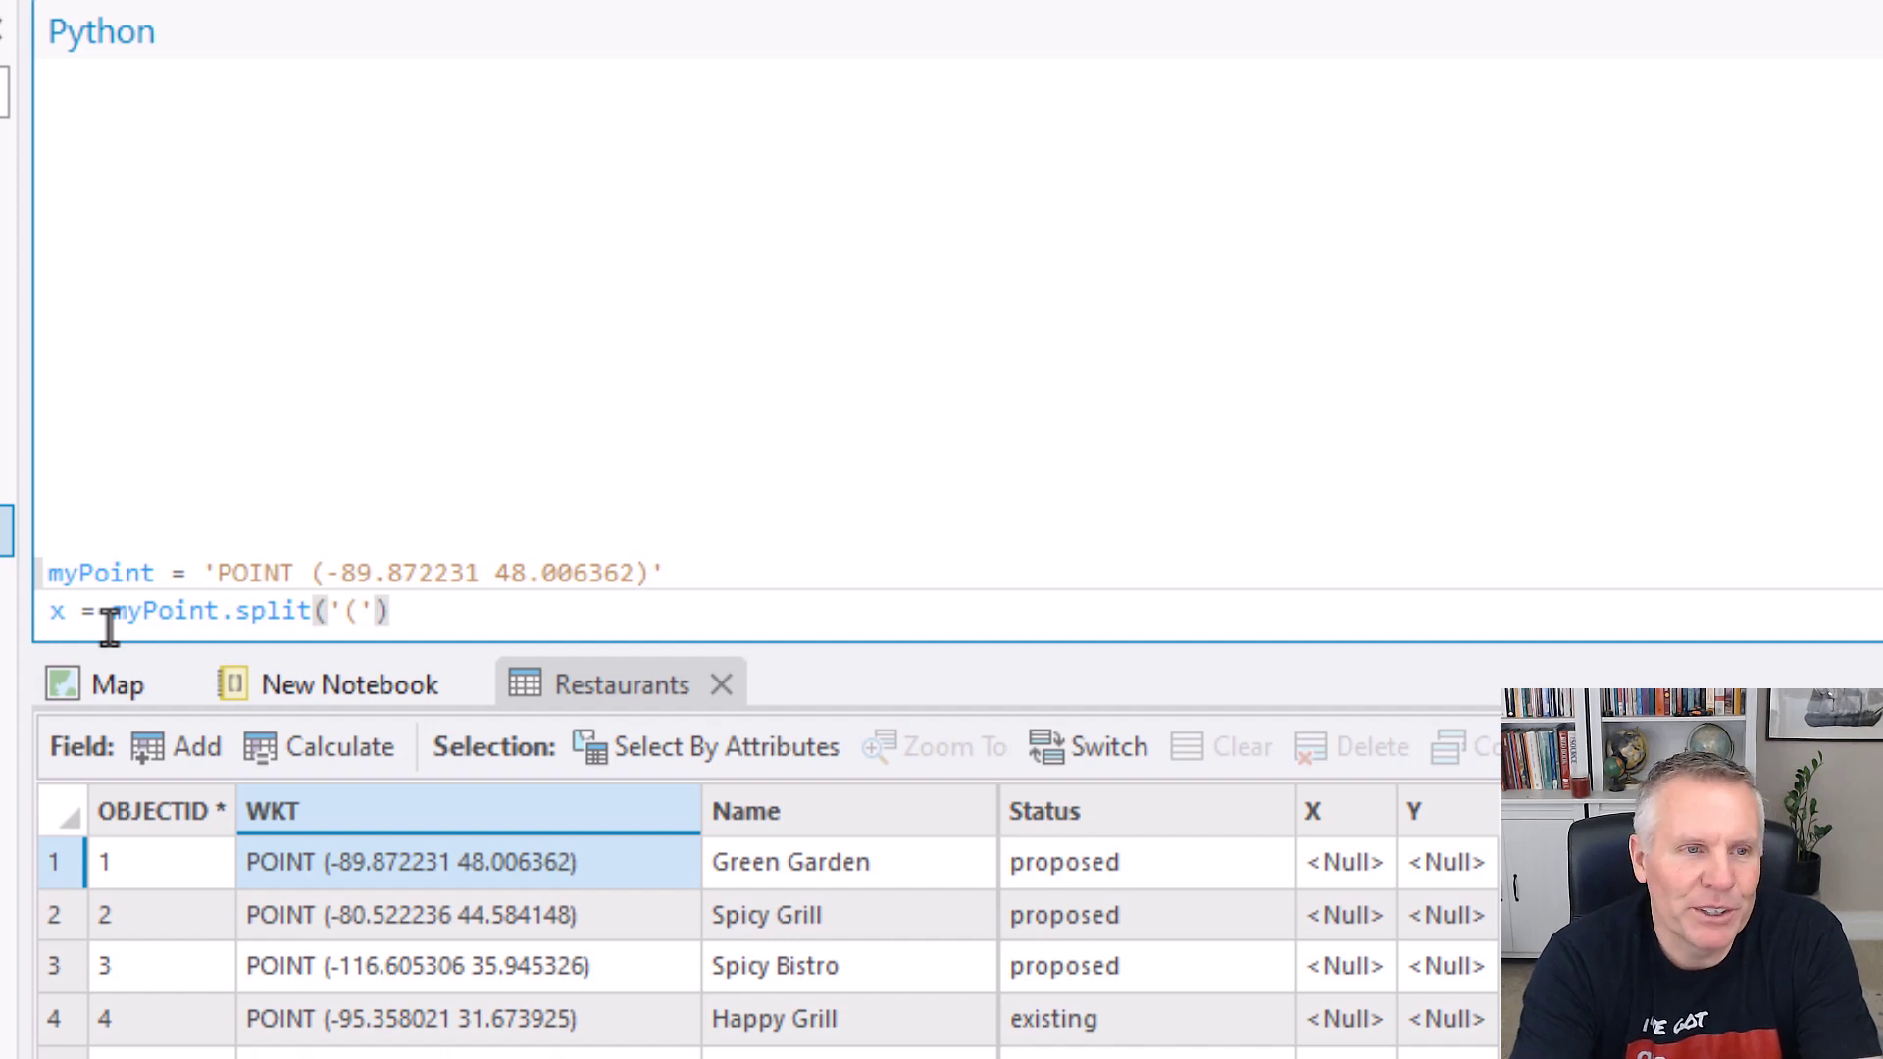
pyautogui.write(')')
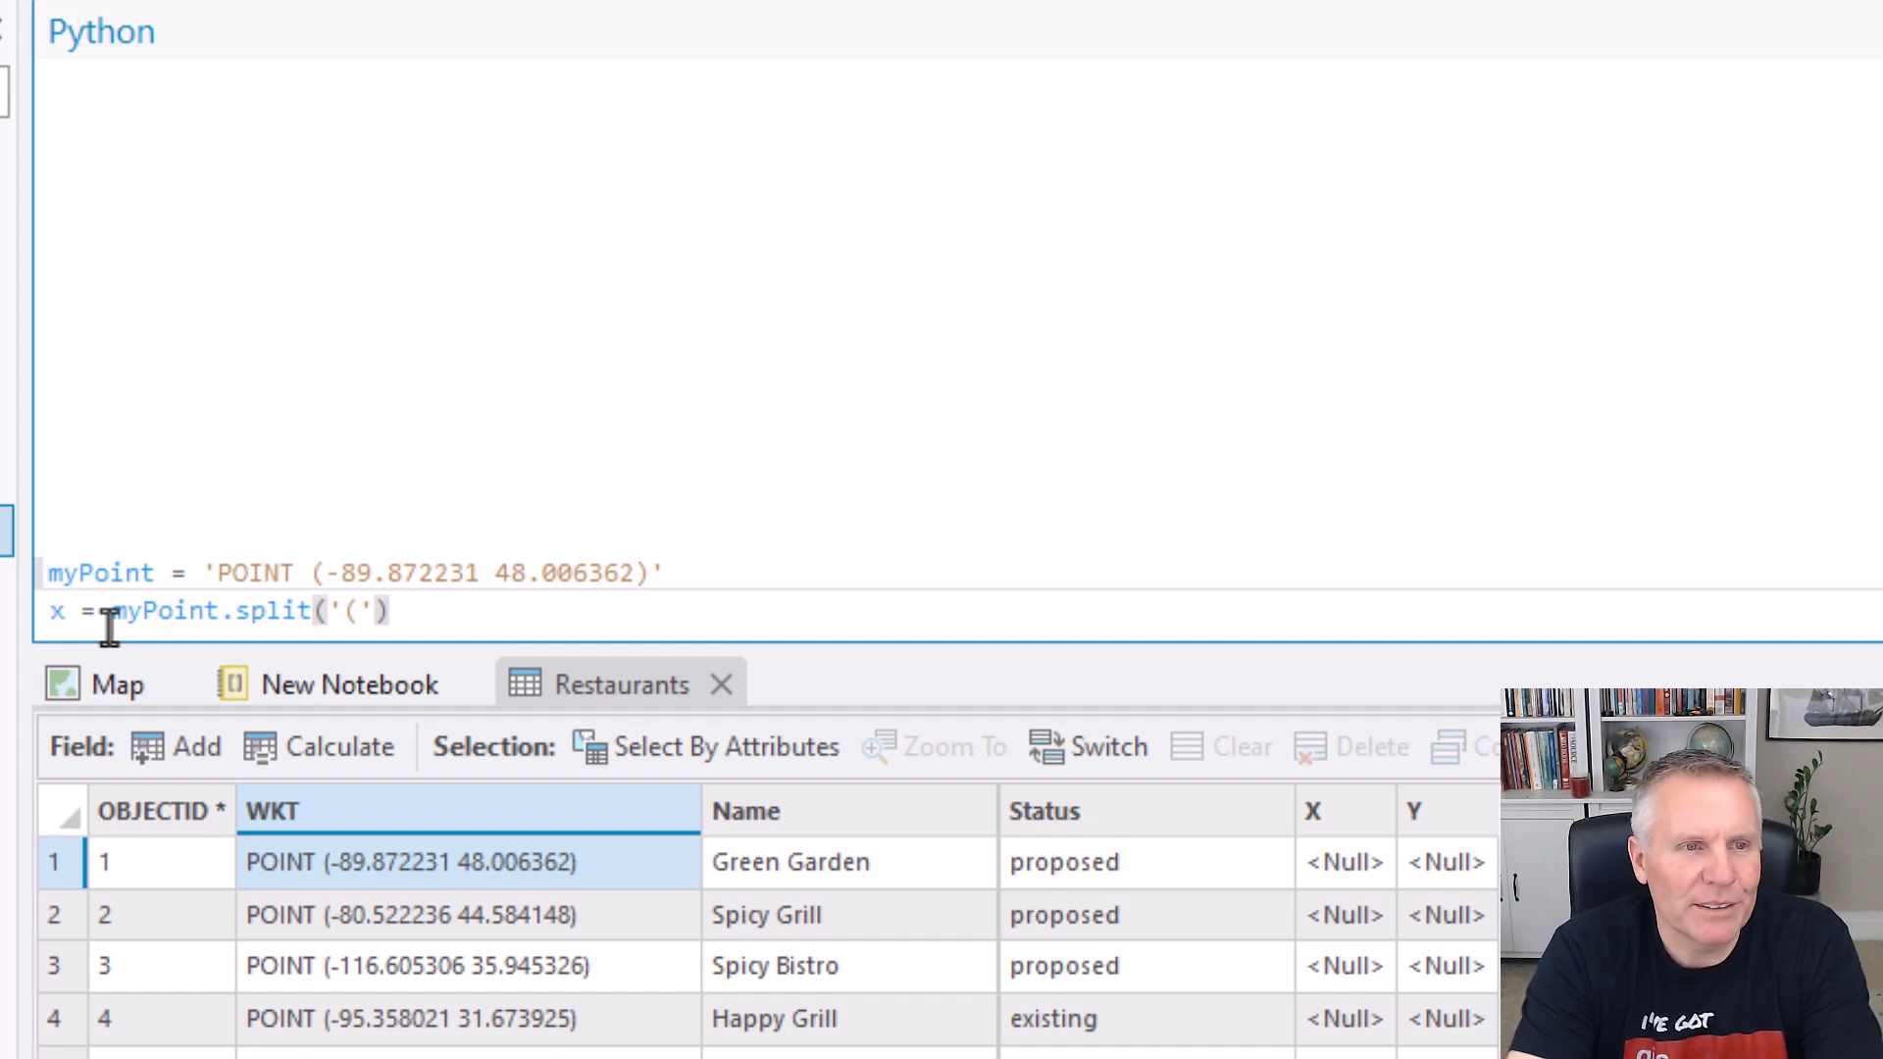
pyautogui.write('[')
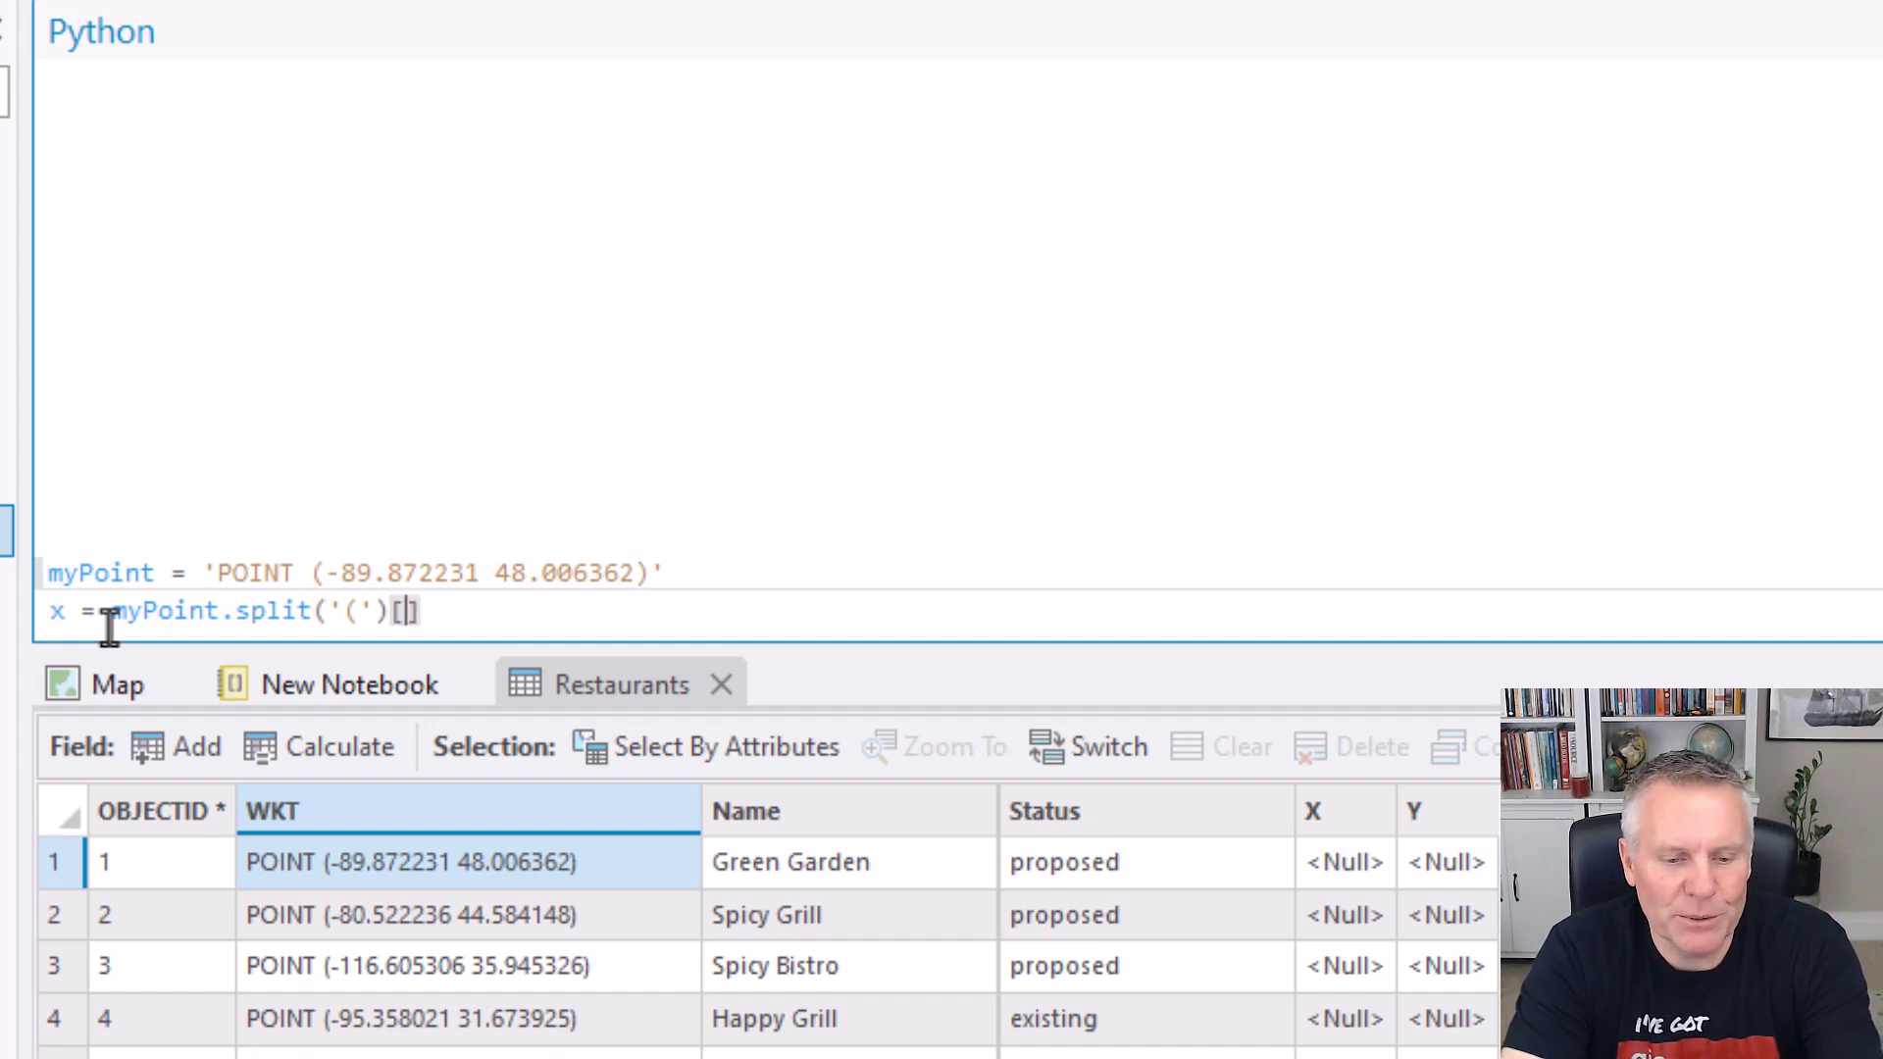
pyautogui.write('1')
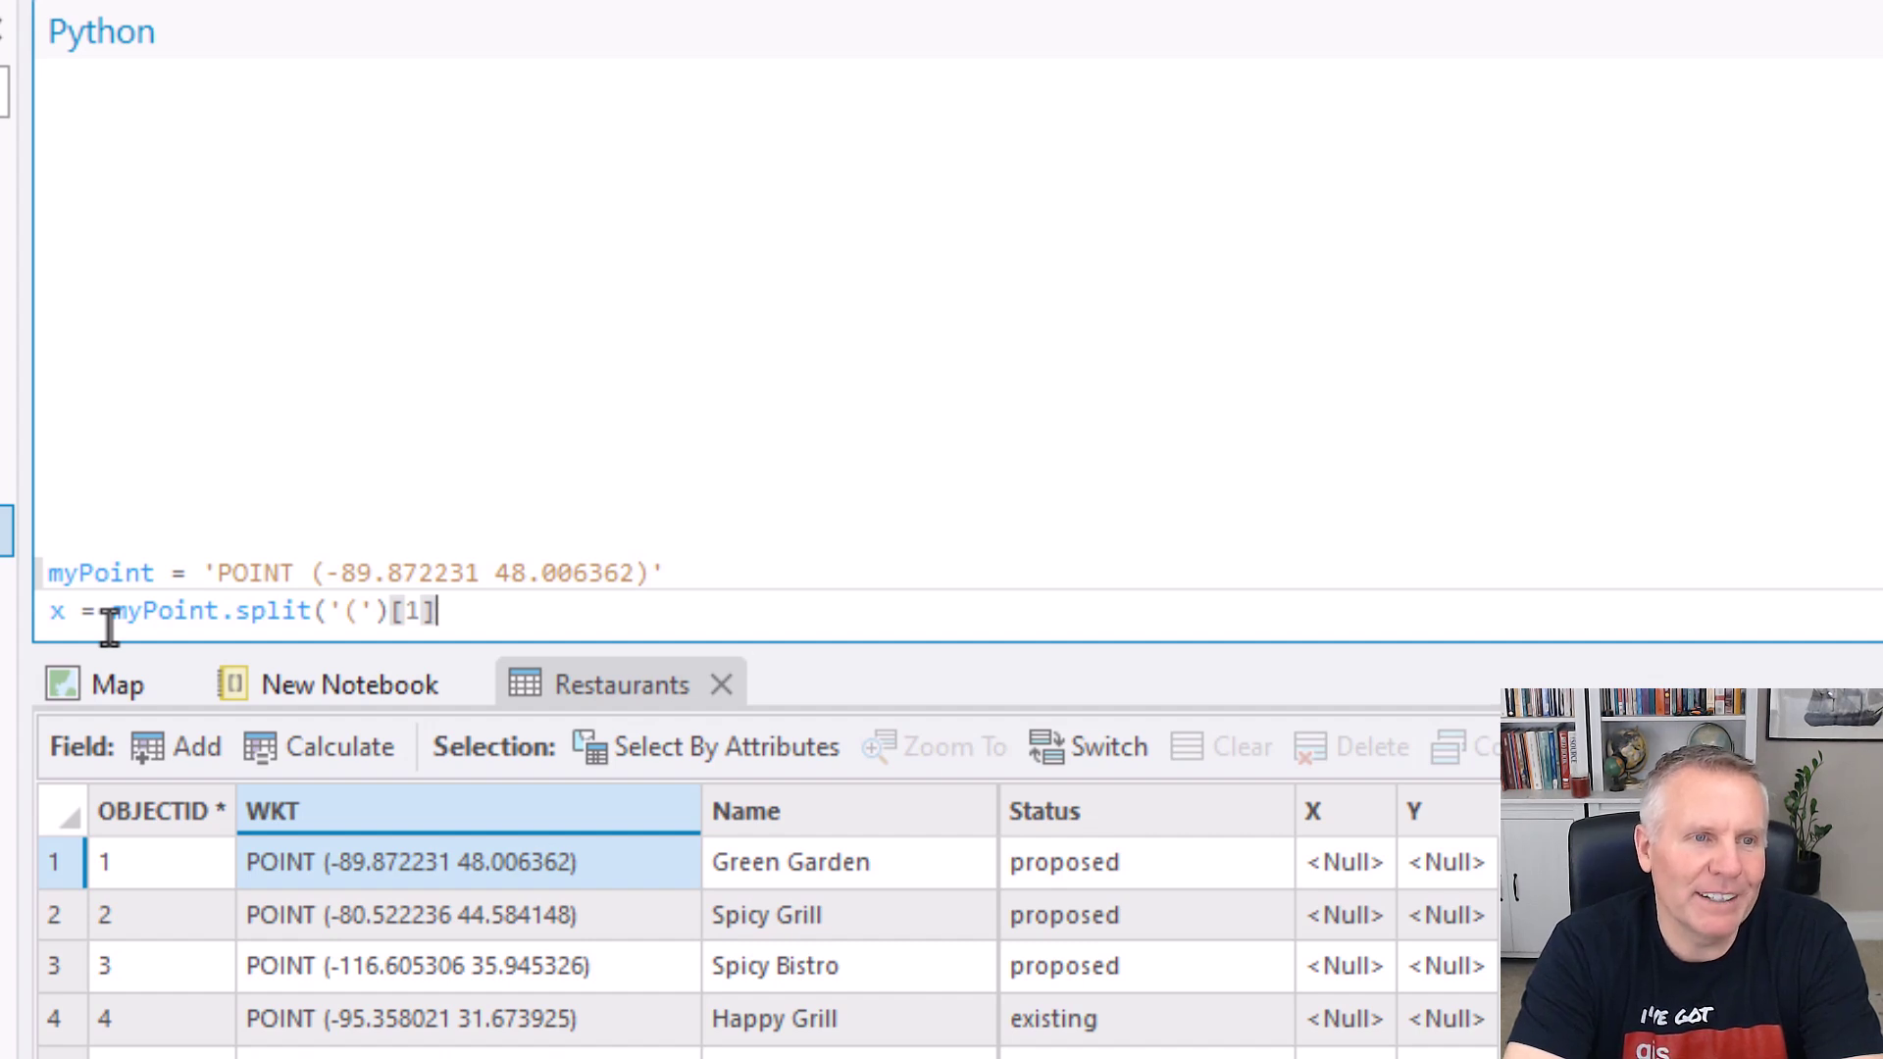
# - Complete x = myPoint.split('(')[1].split()[0] and print x, giving -89.872231
pyautogui.write('.spl')
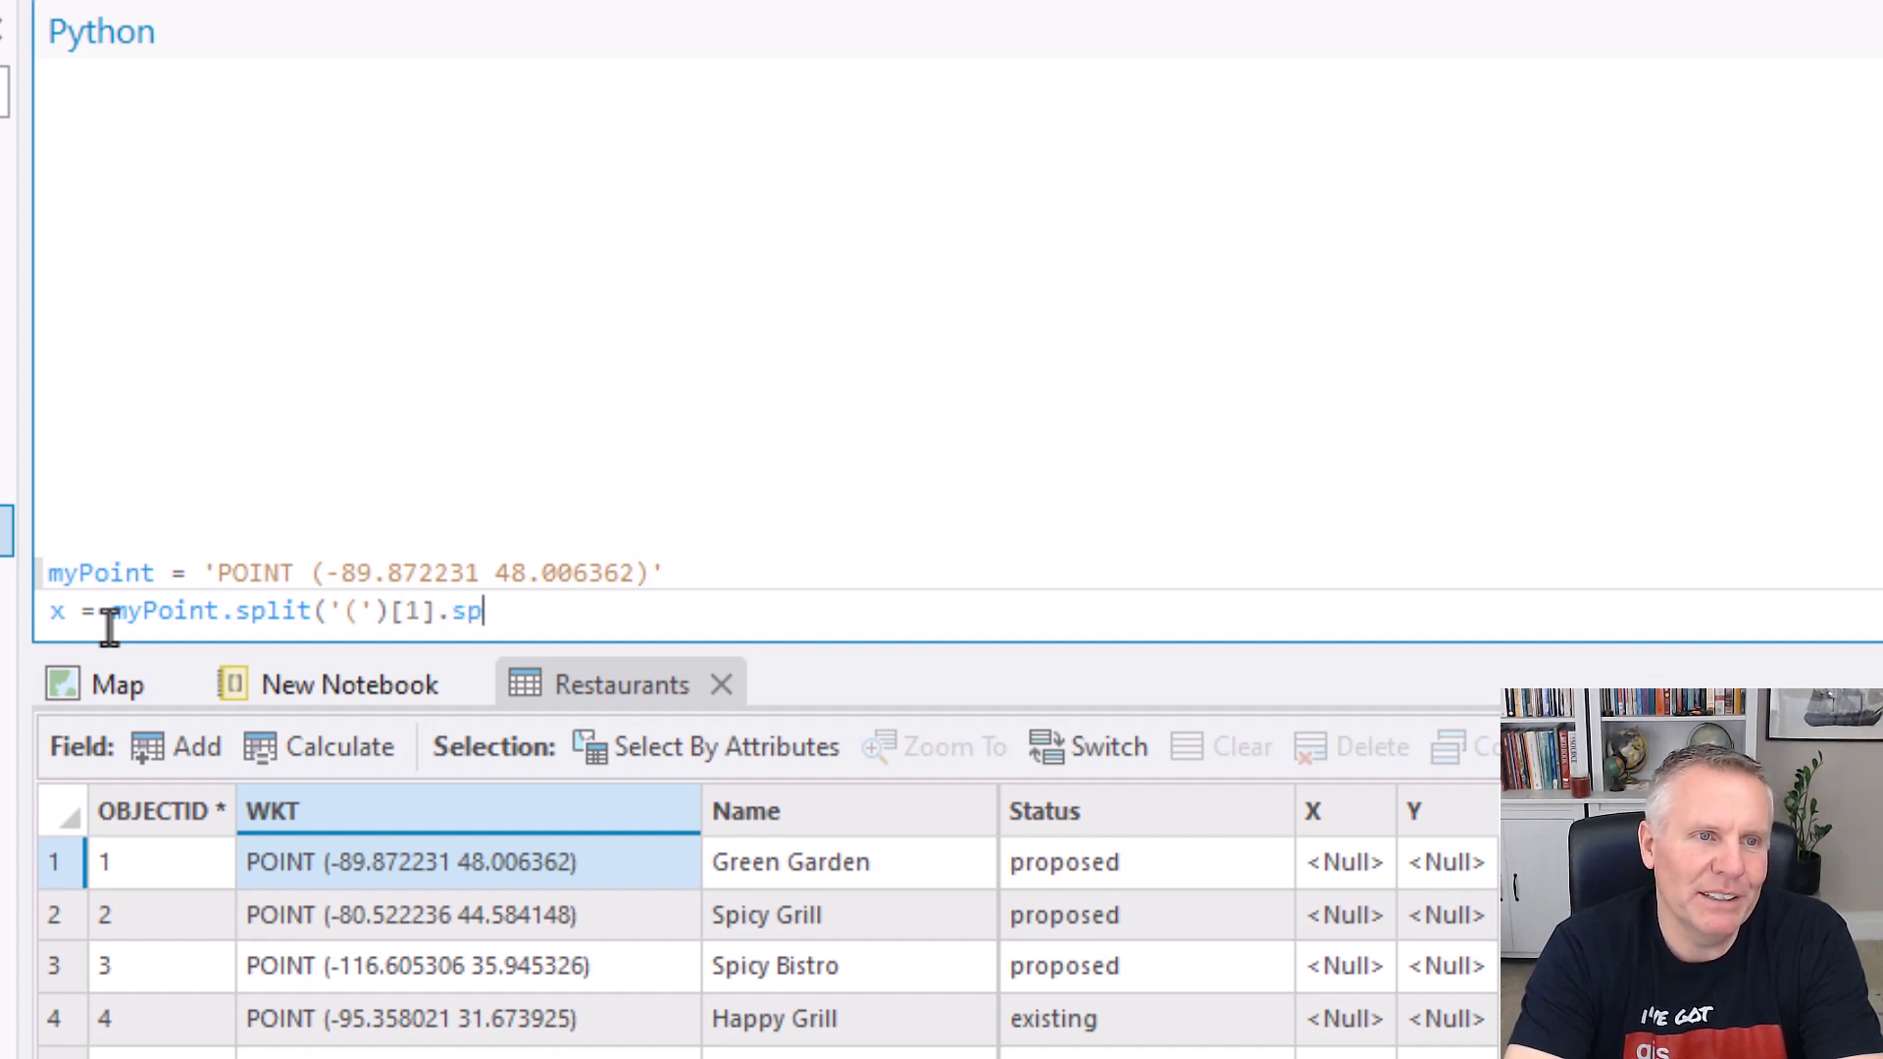
pyautogui.write('it')
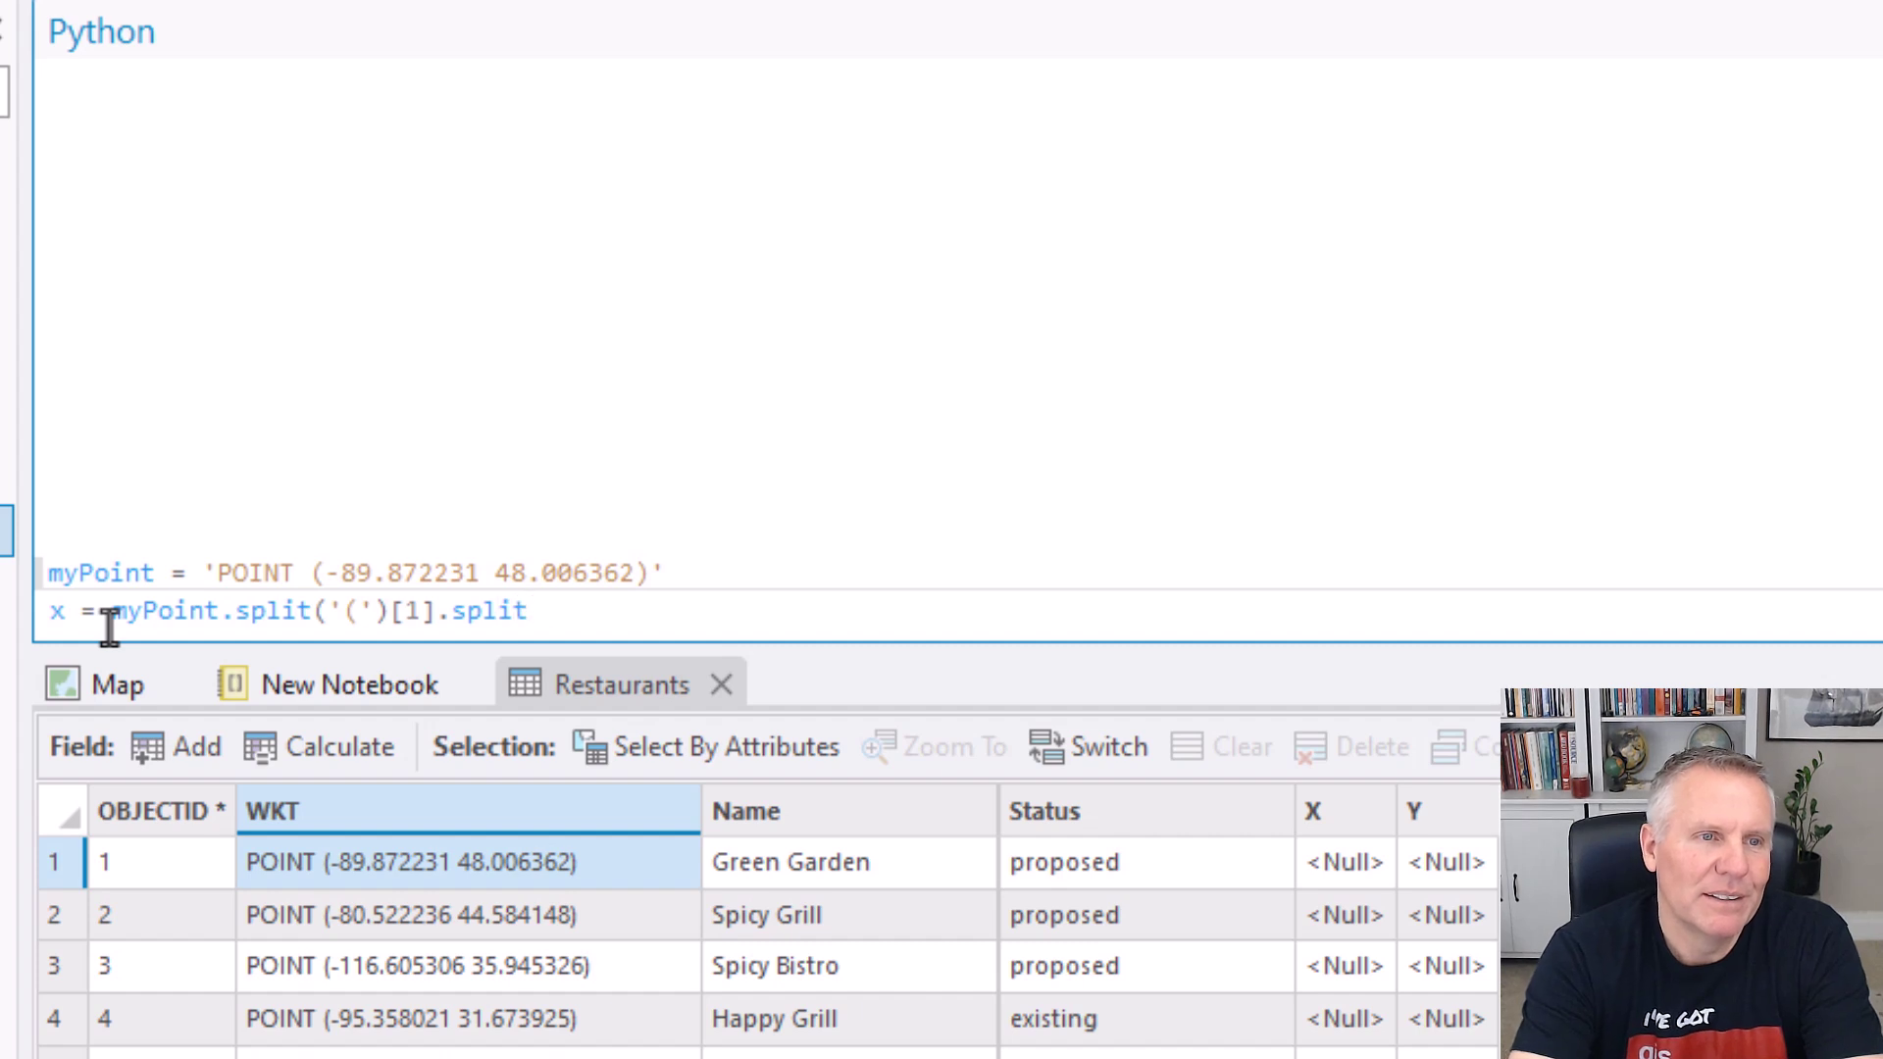
pyautogui.write('(')
pyautogui.press('Right')
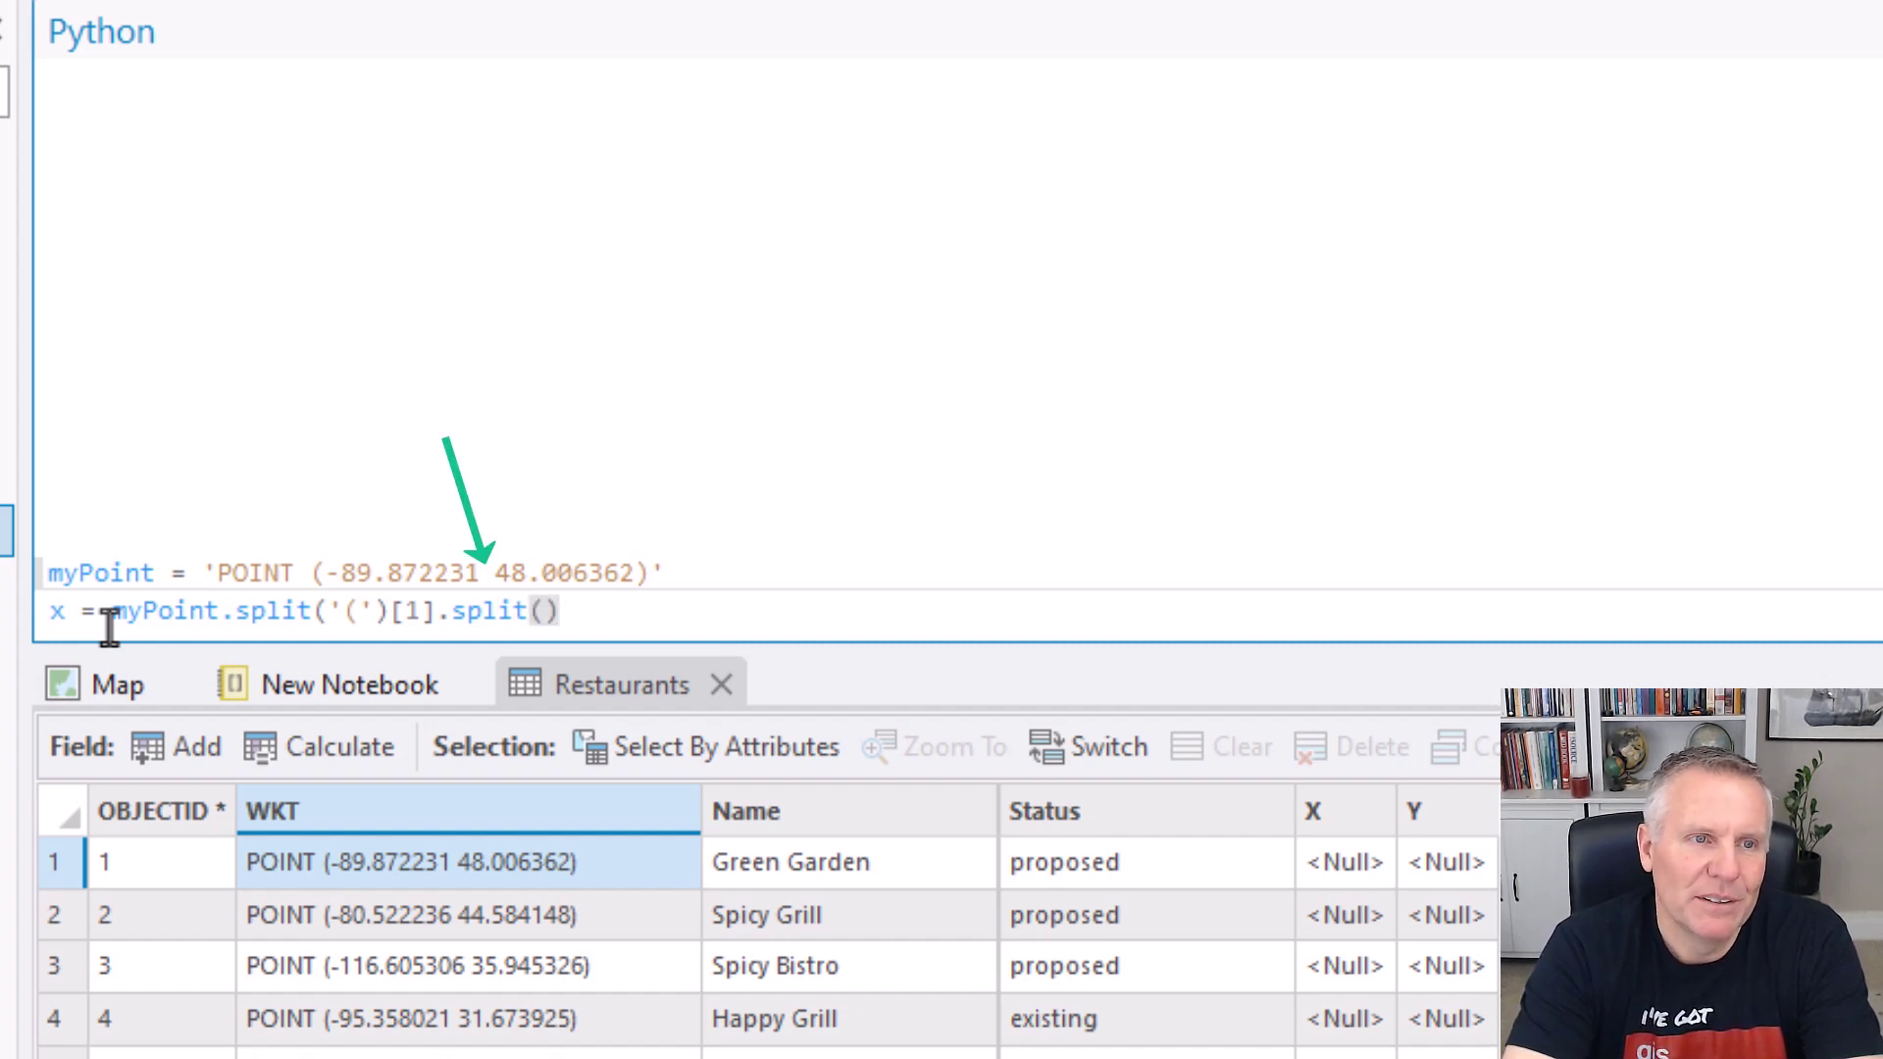
pyautogui.write('[')
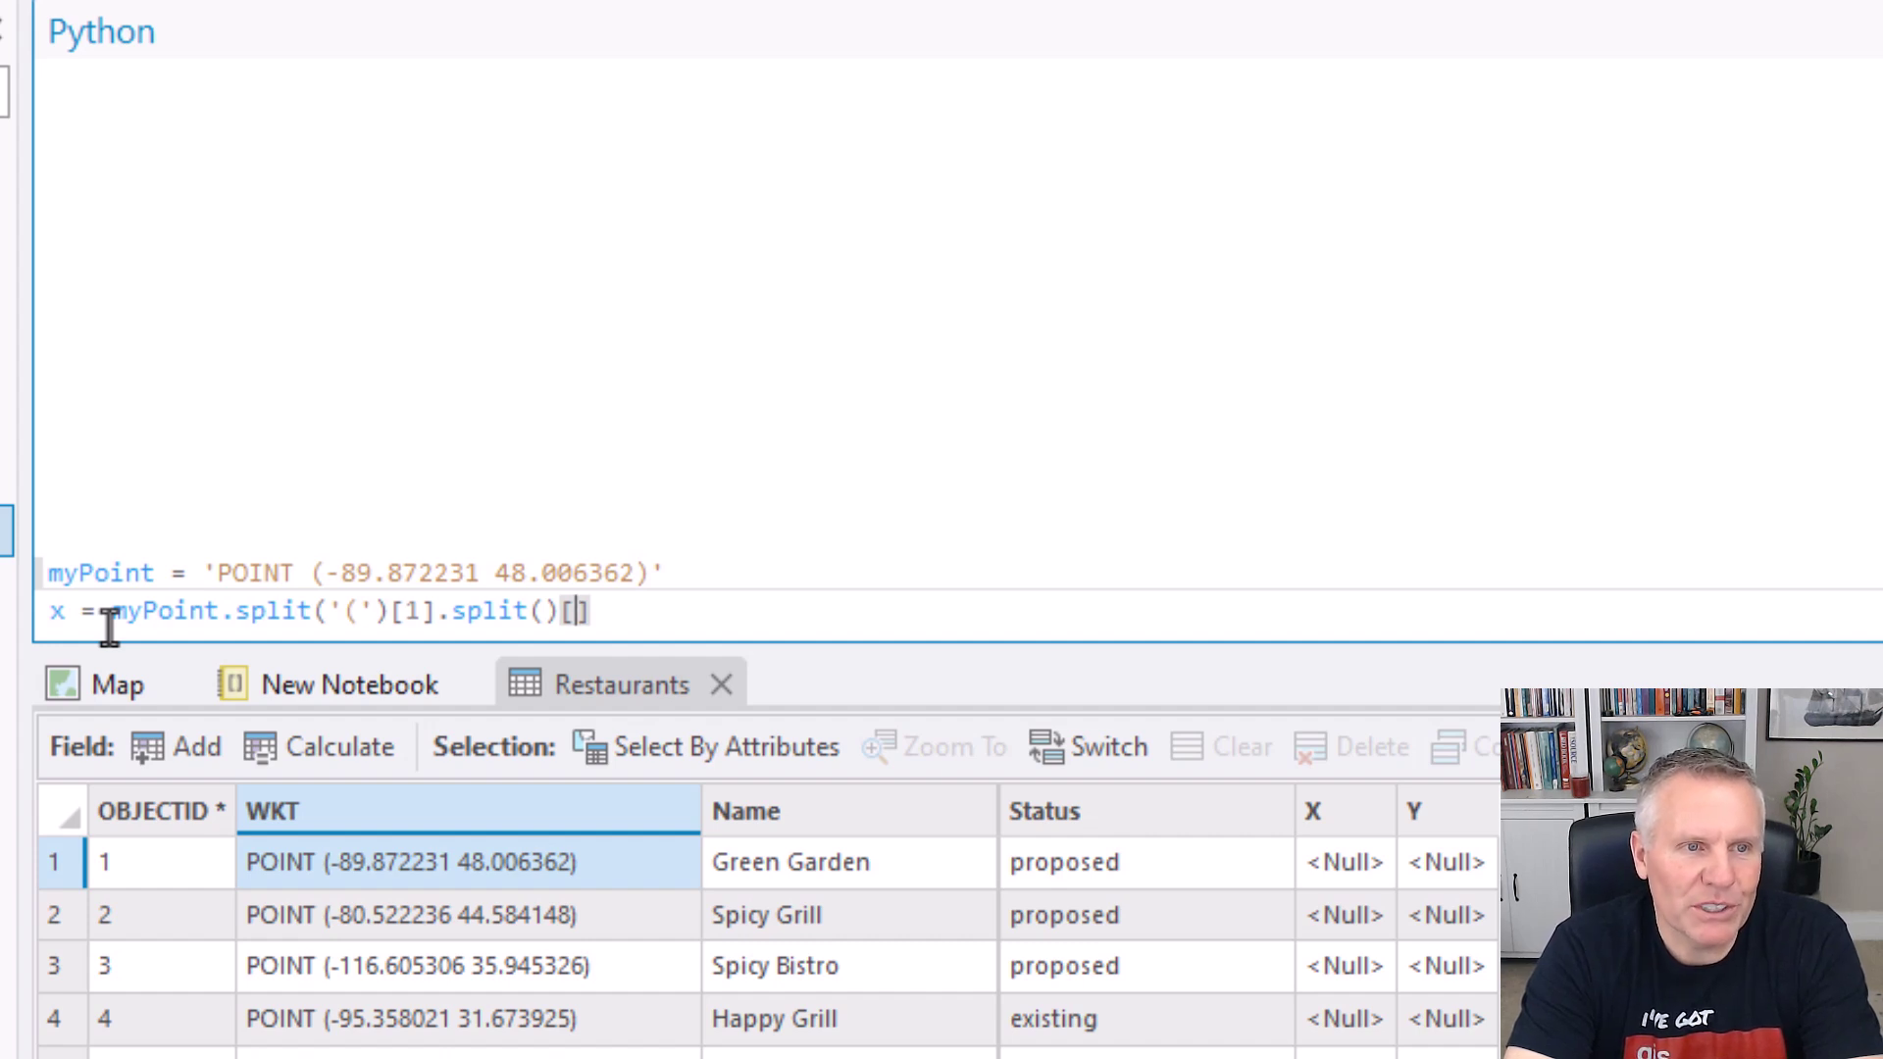
pyautogui.write('0')
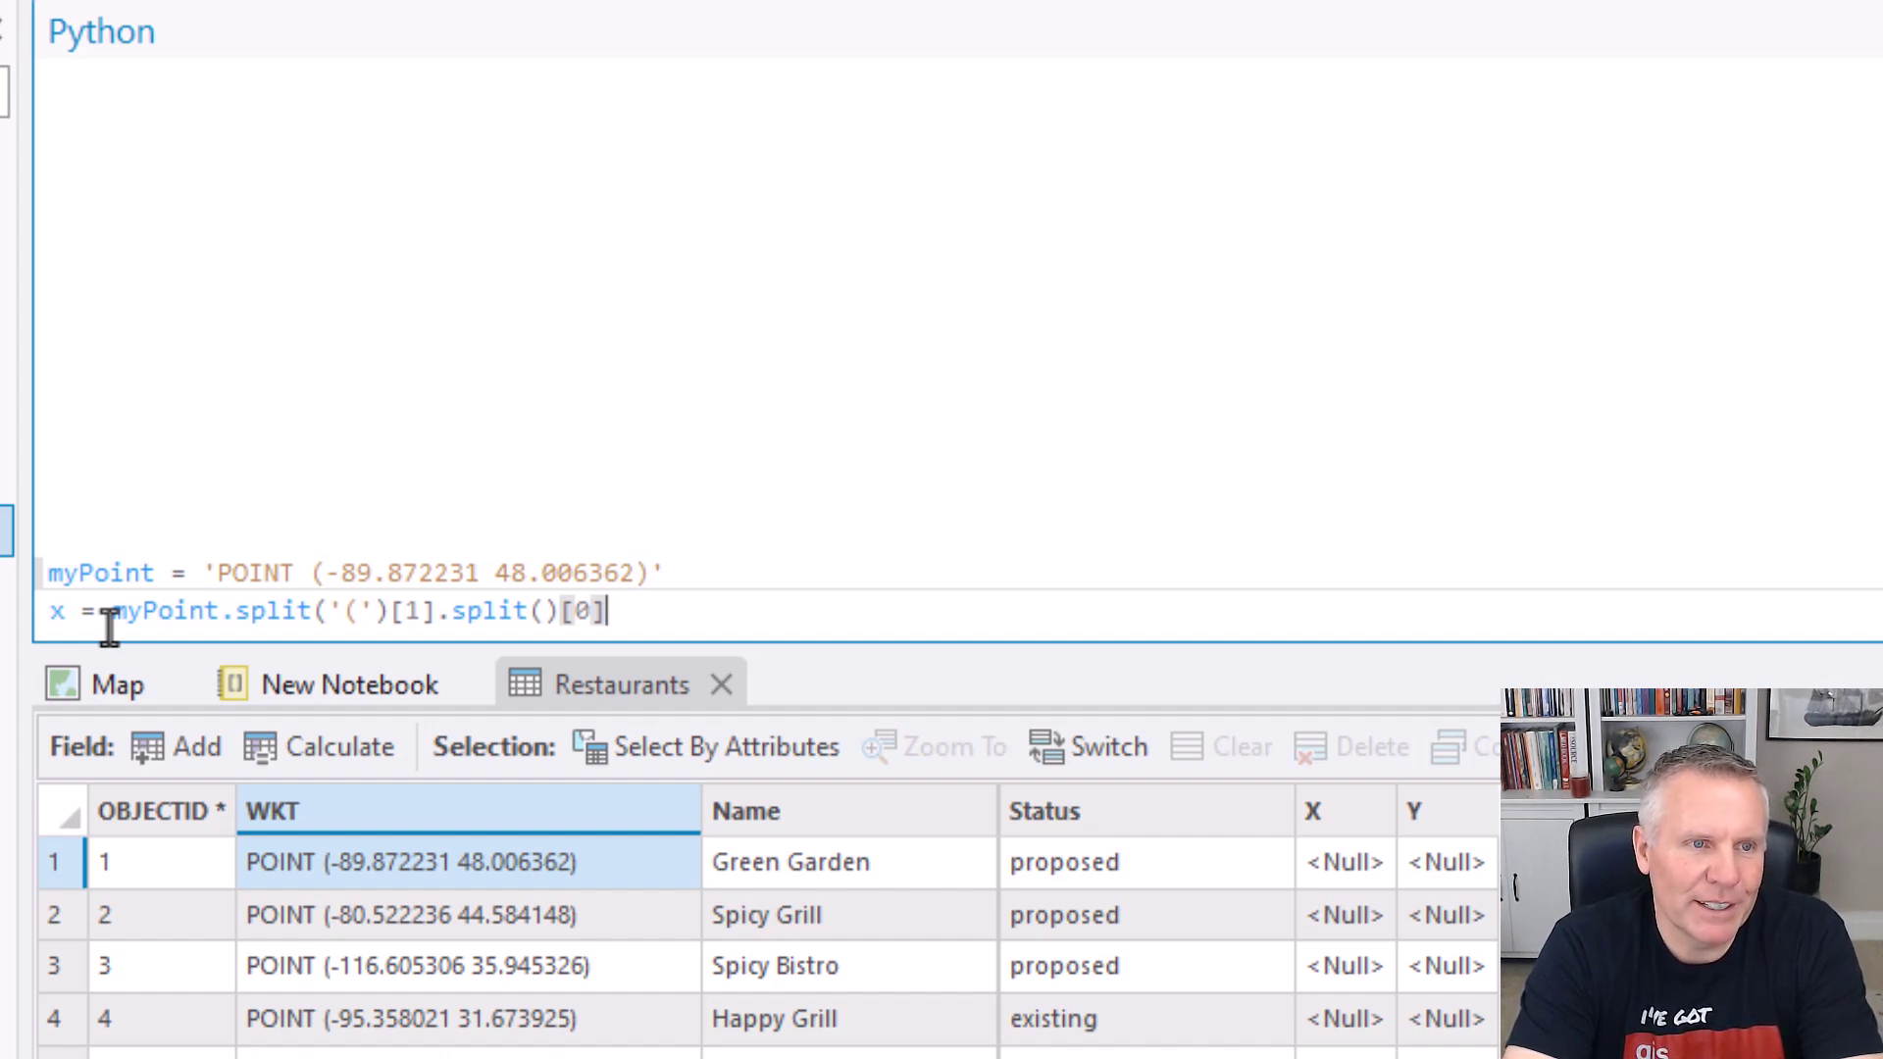
pyautogui.press('Return')
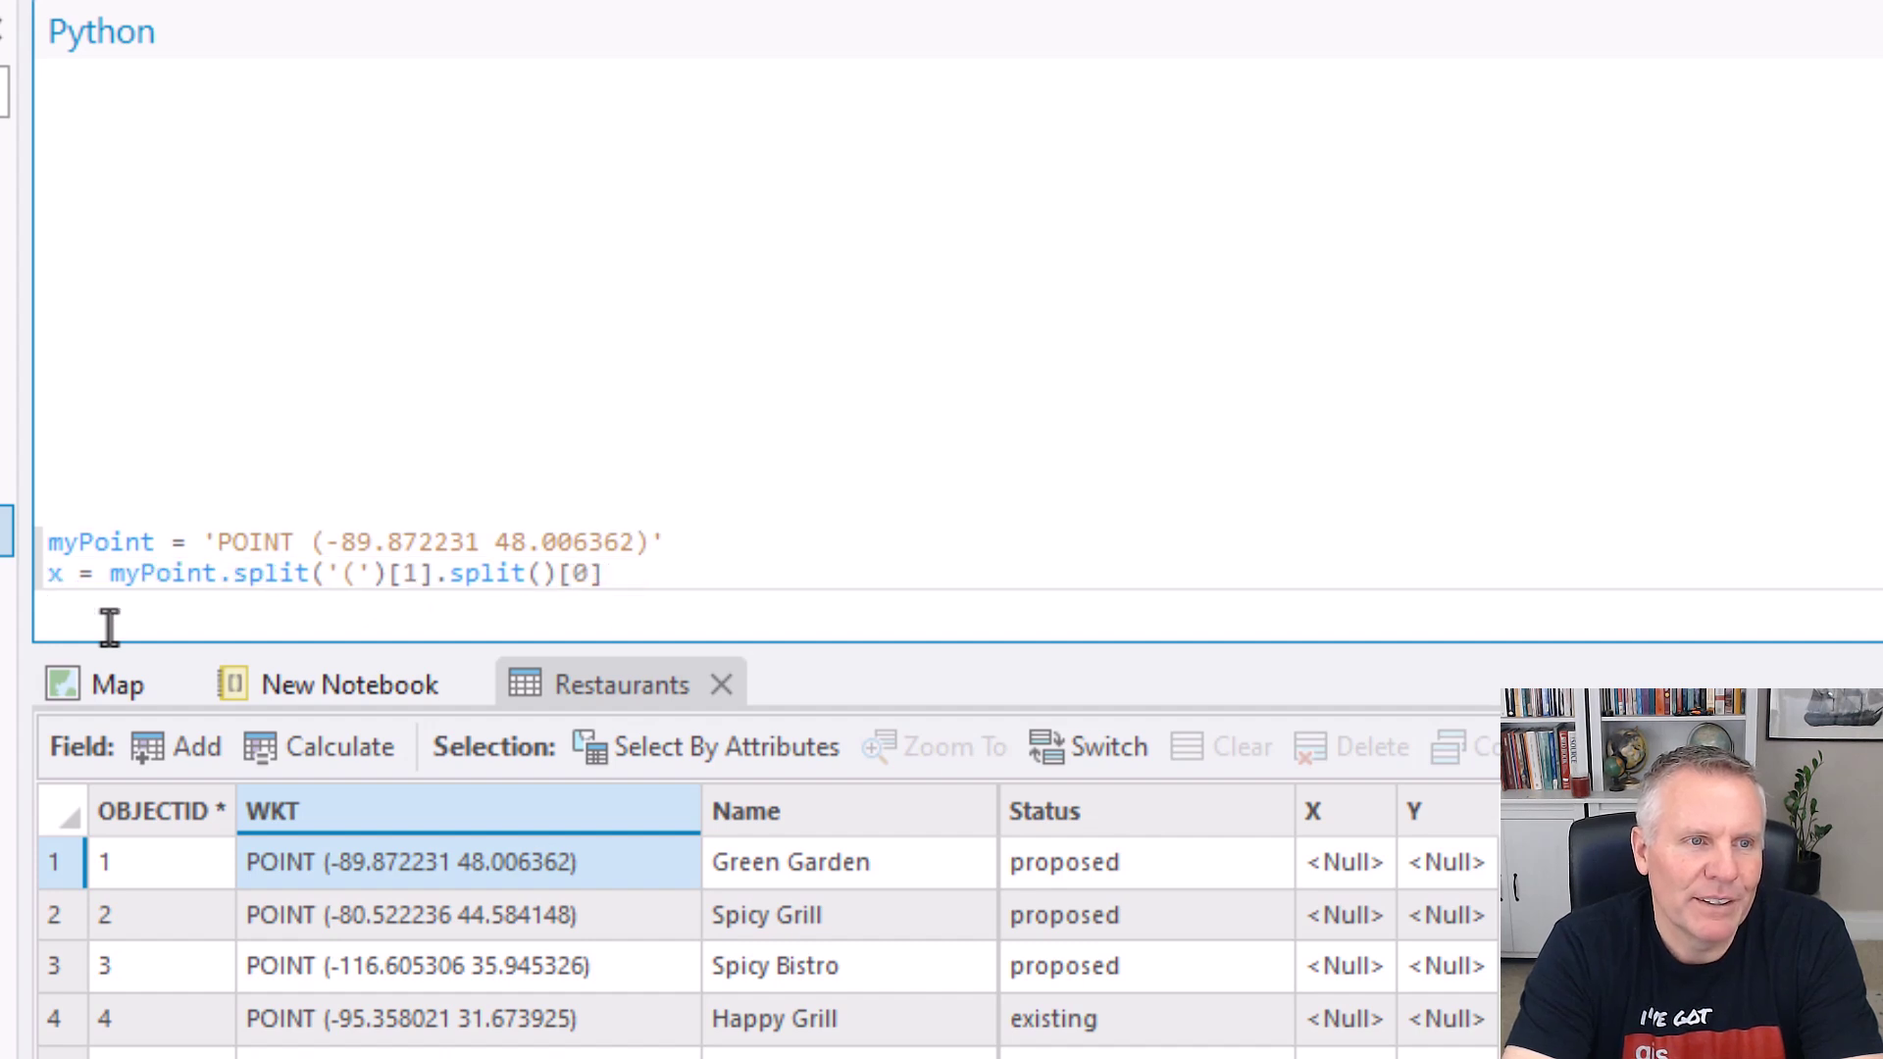
pyautogui.write('print(x')
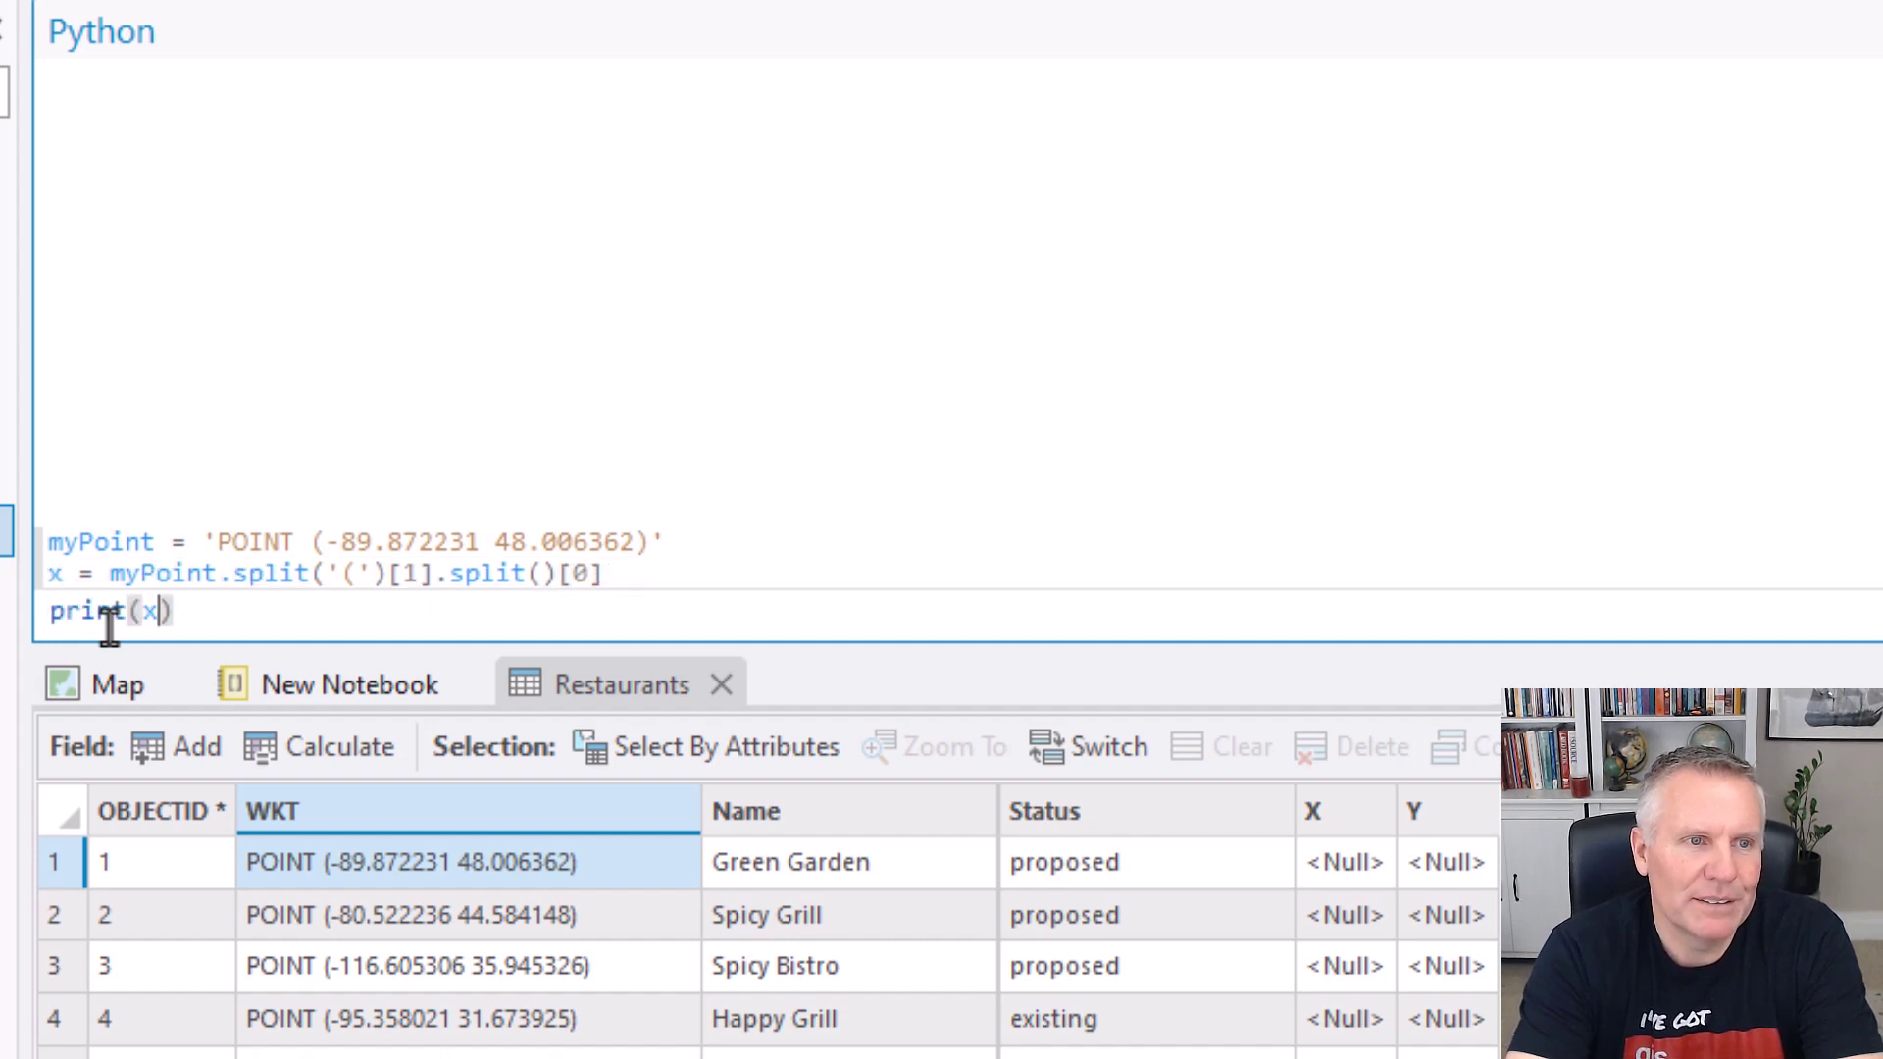
pyautogui.press('Return')
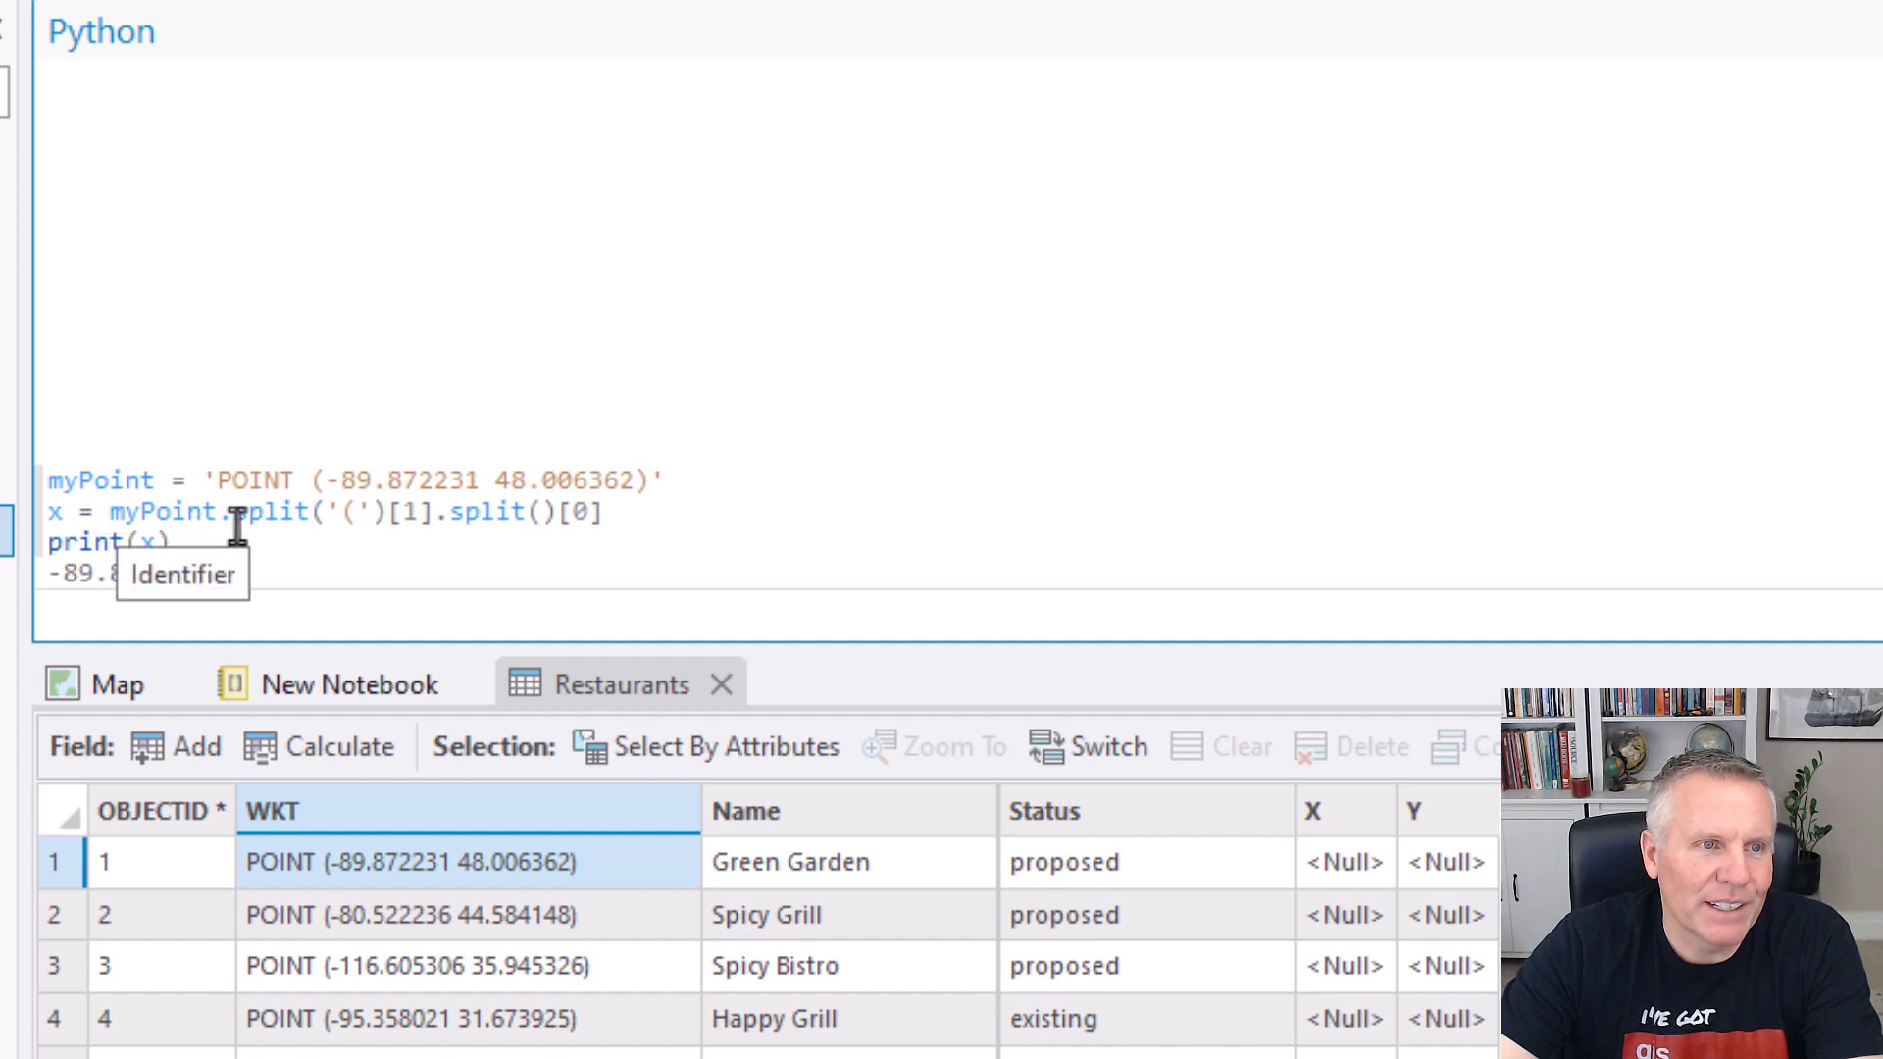
# - Copy the split-and-index expression and bring up the X field's options in Restaurants
pyautogui.moveTo(218, 512); pyautogui.dragTo(607, 512)
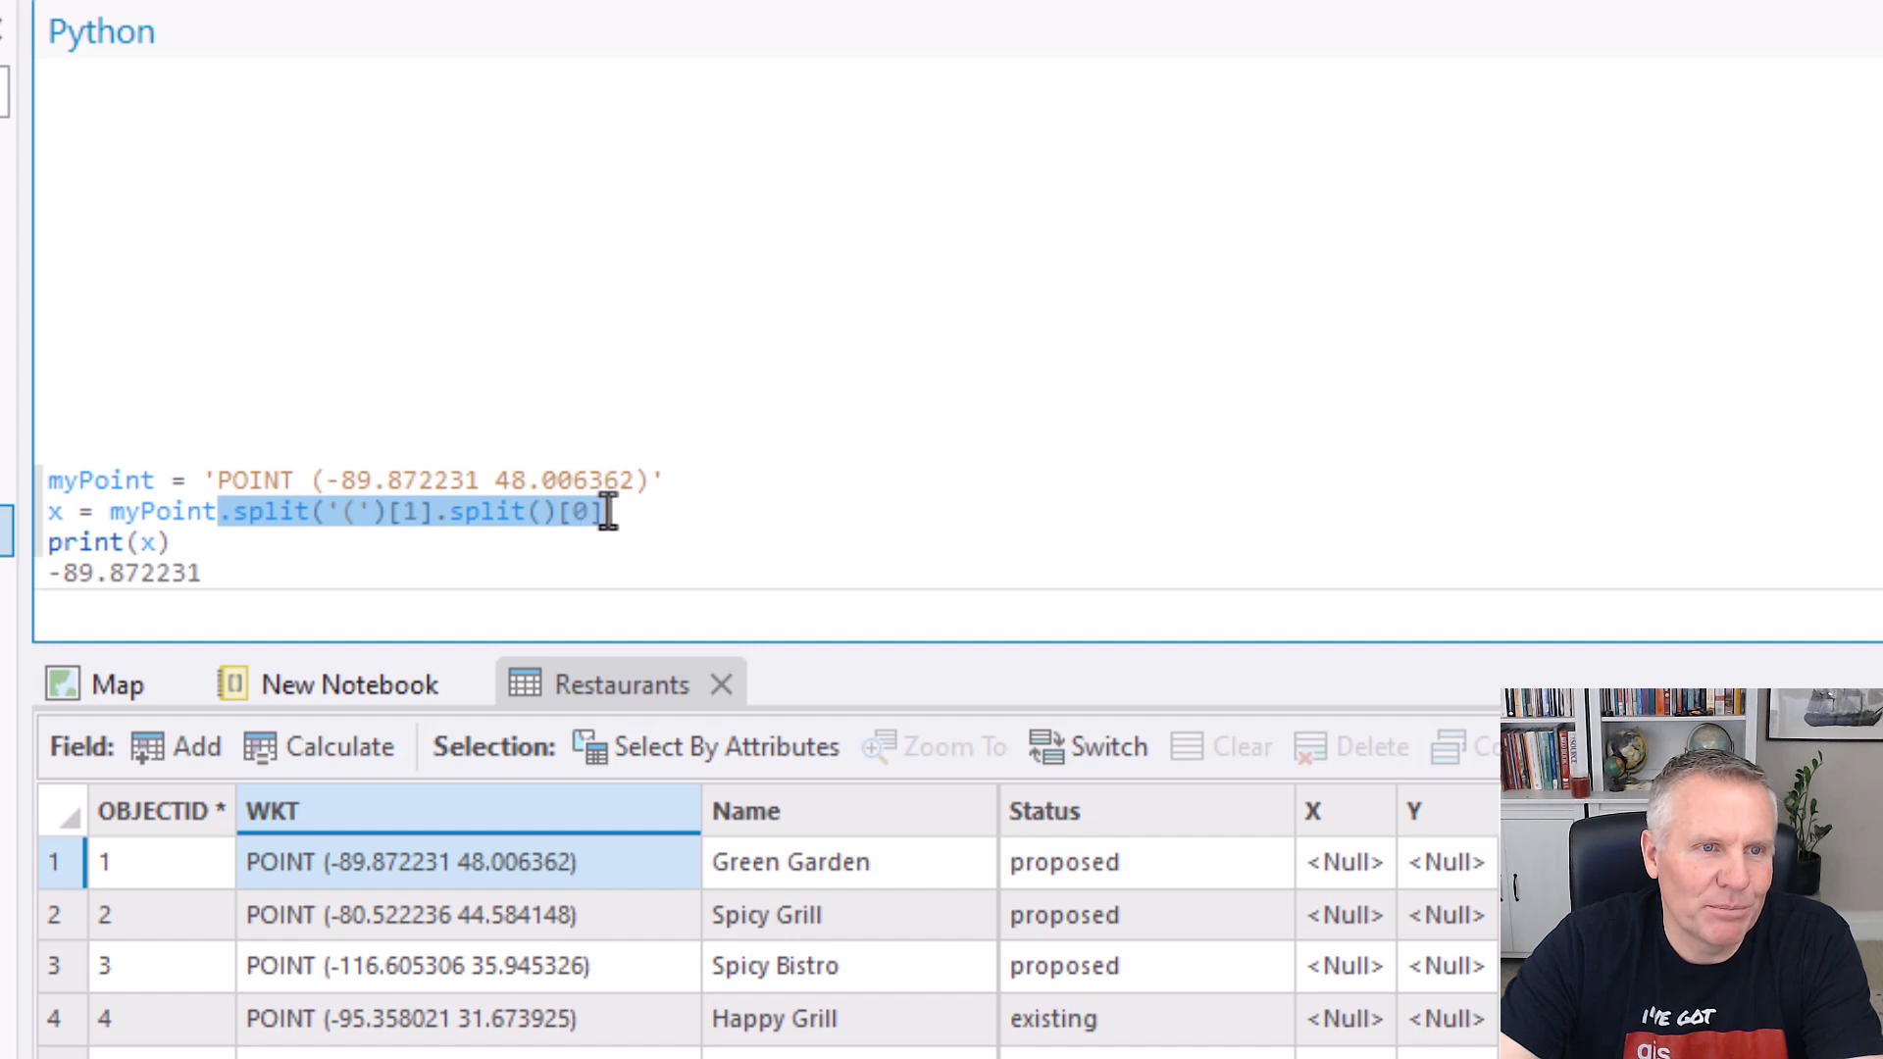
pyautogui.rightClick(462, 520)
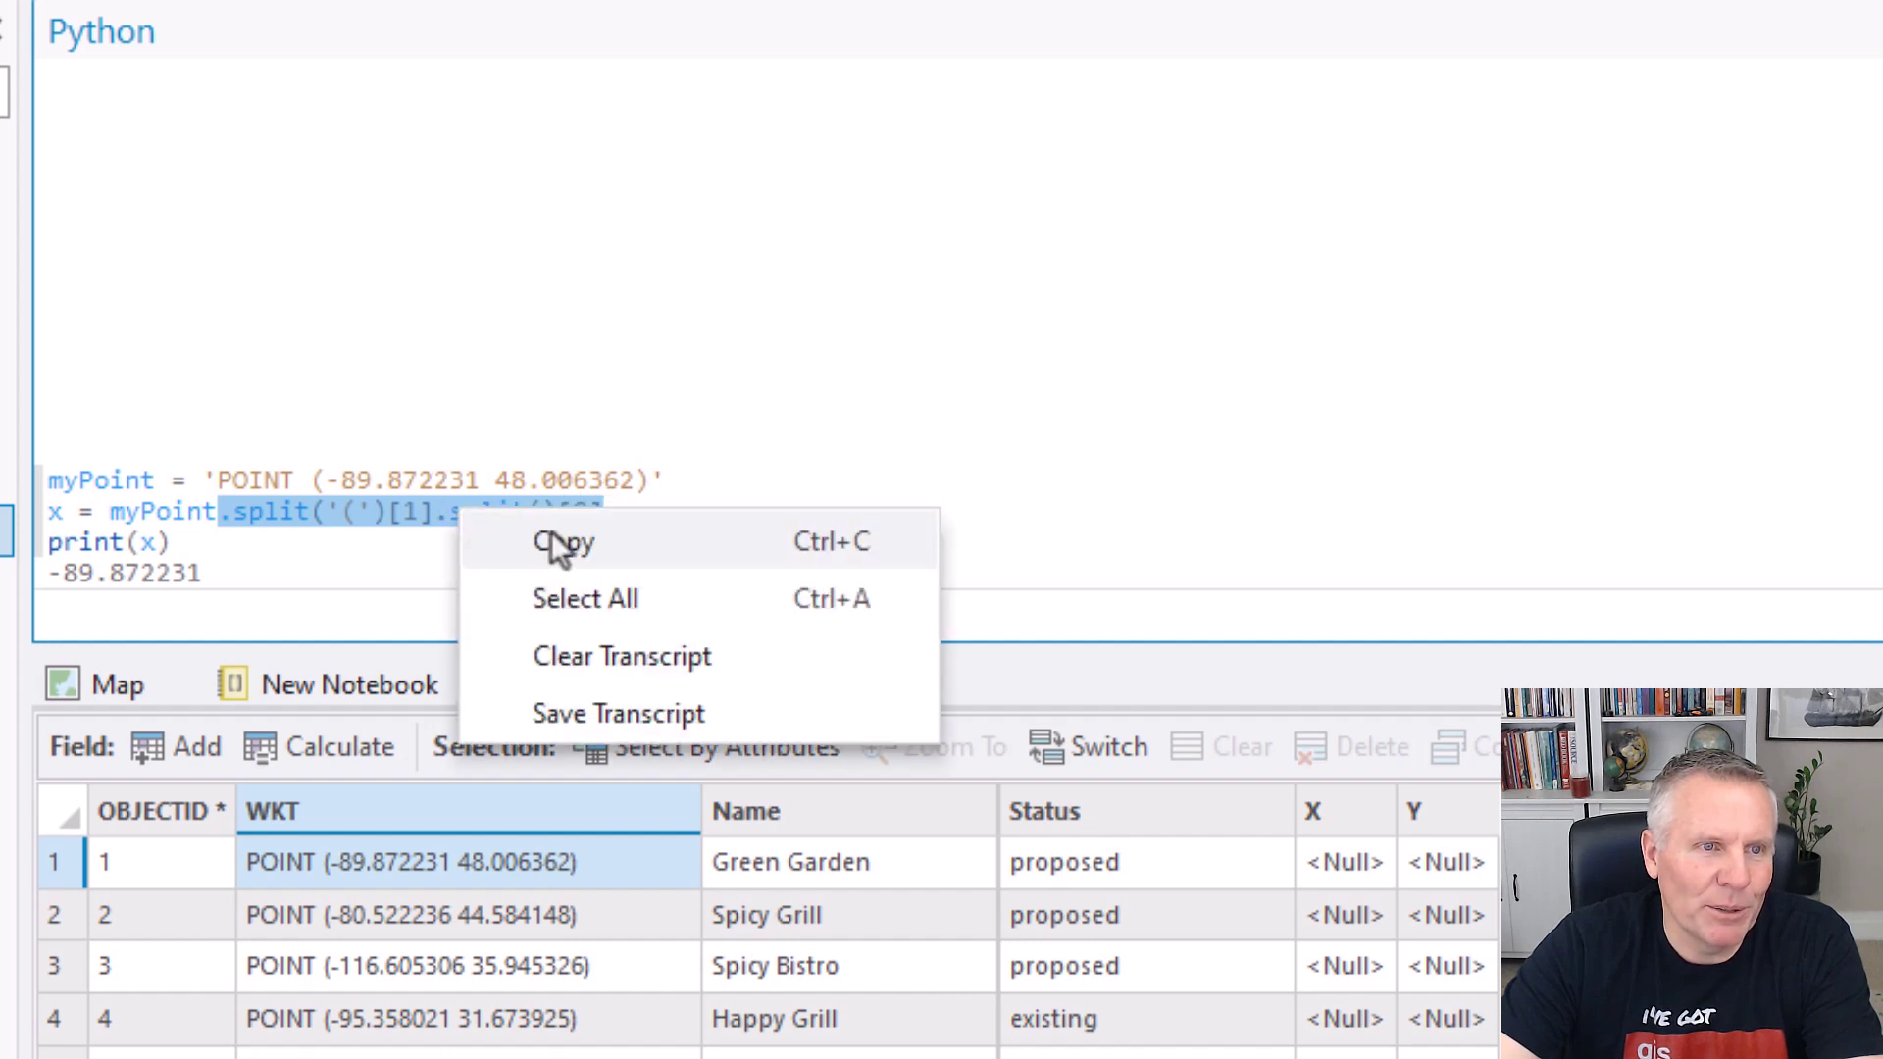
pyautogui.click(595, 554)
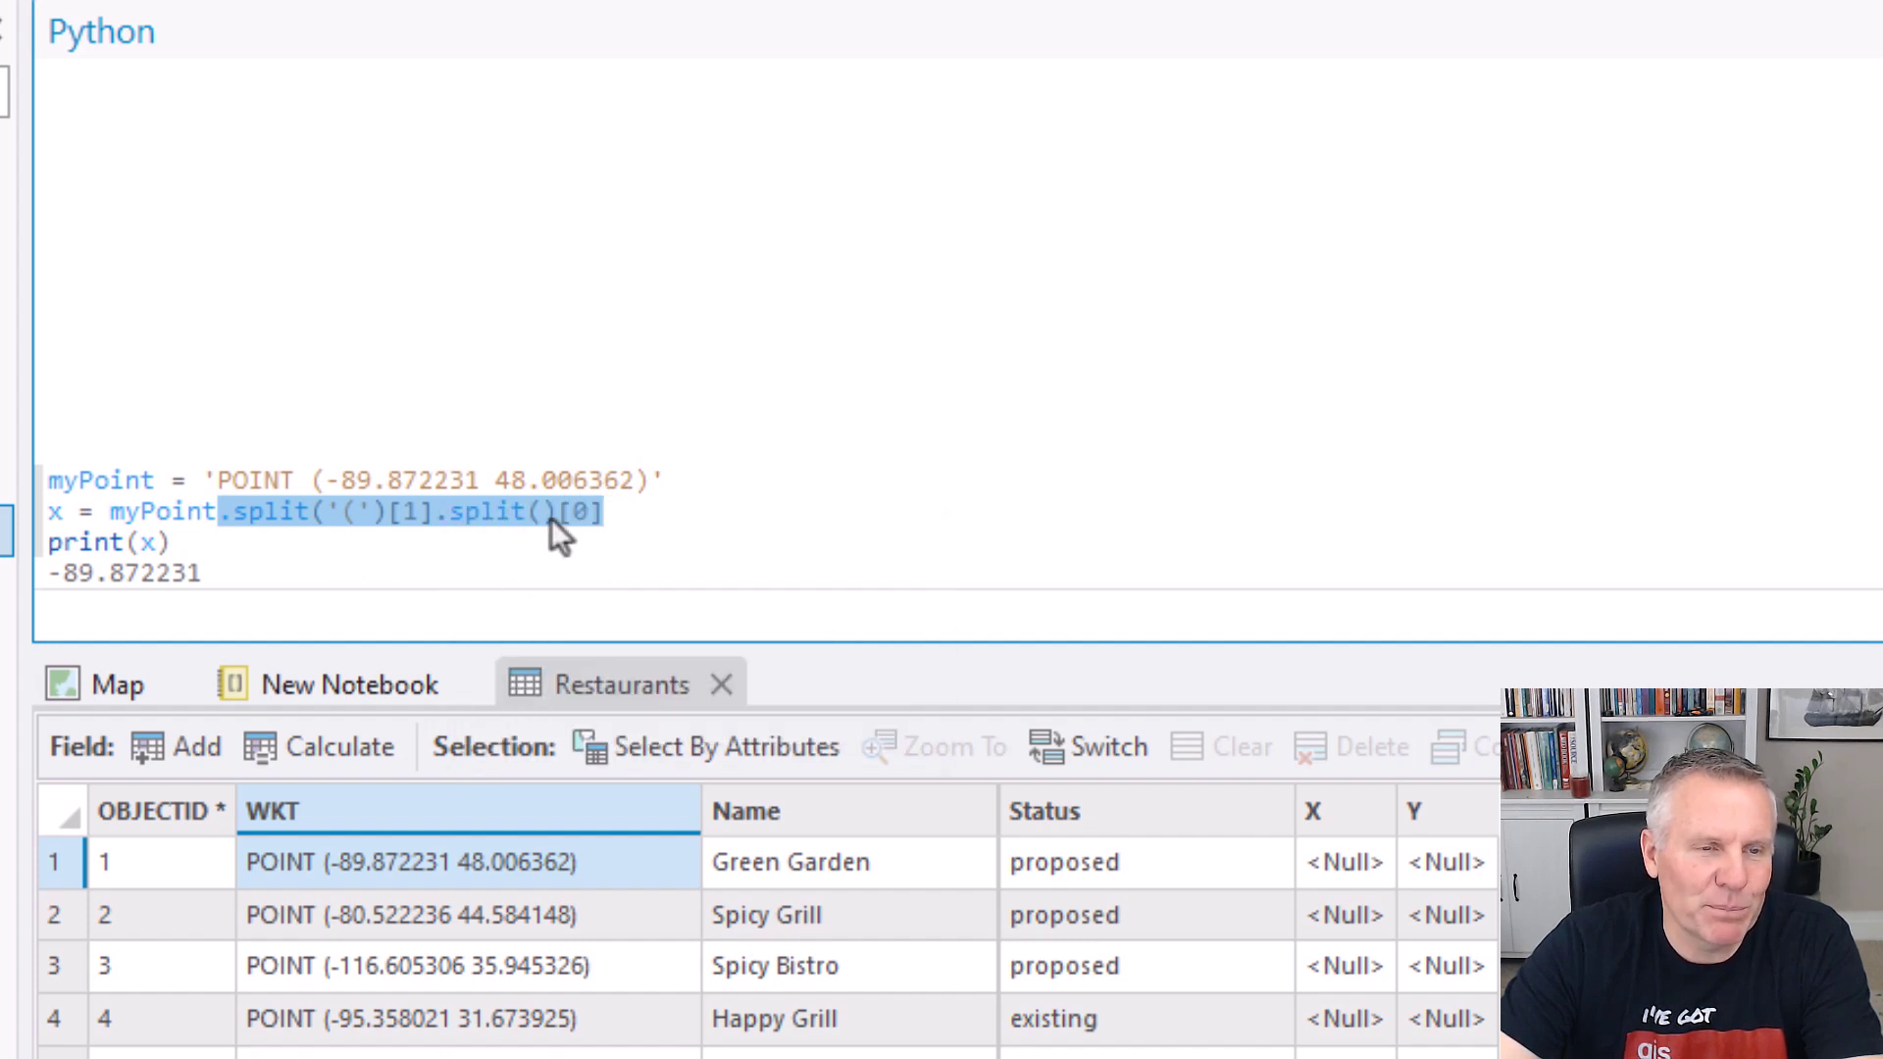
pyautogui.click(1350, 819)
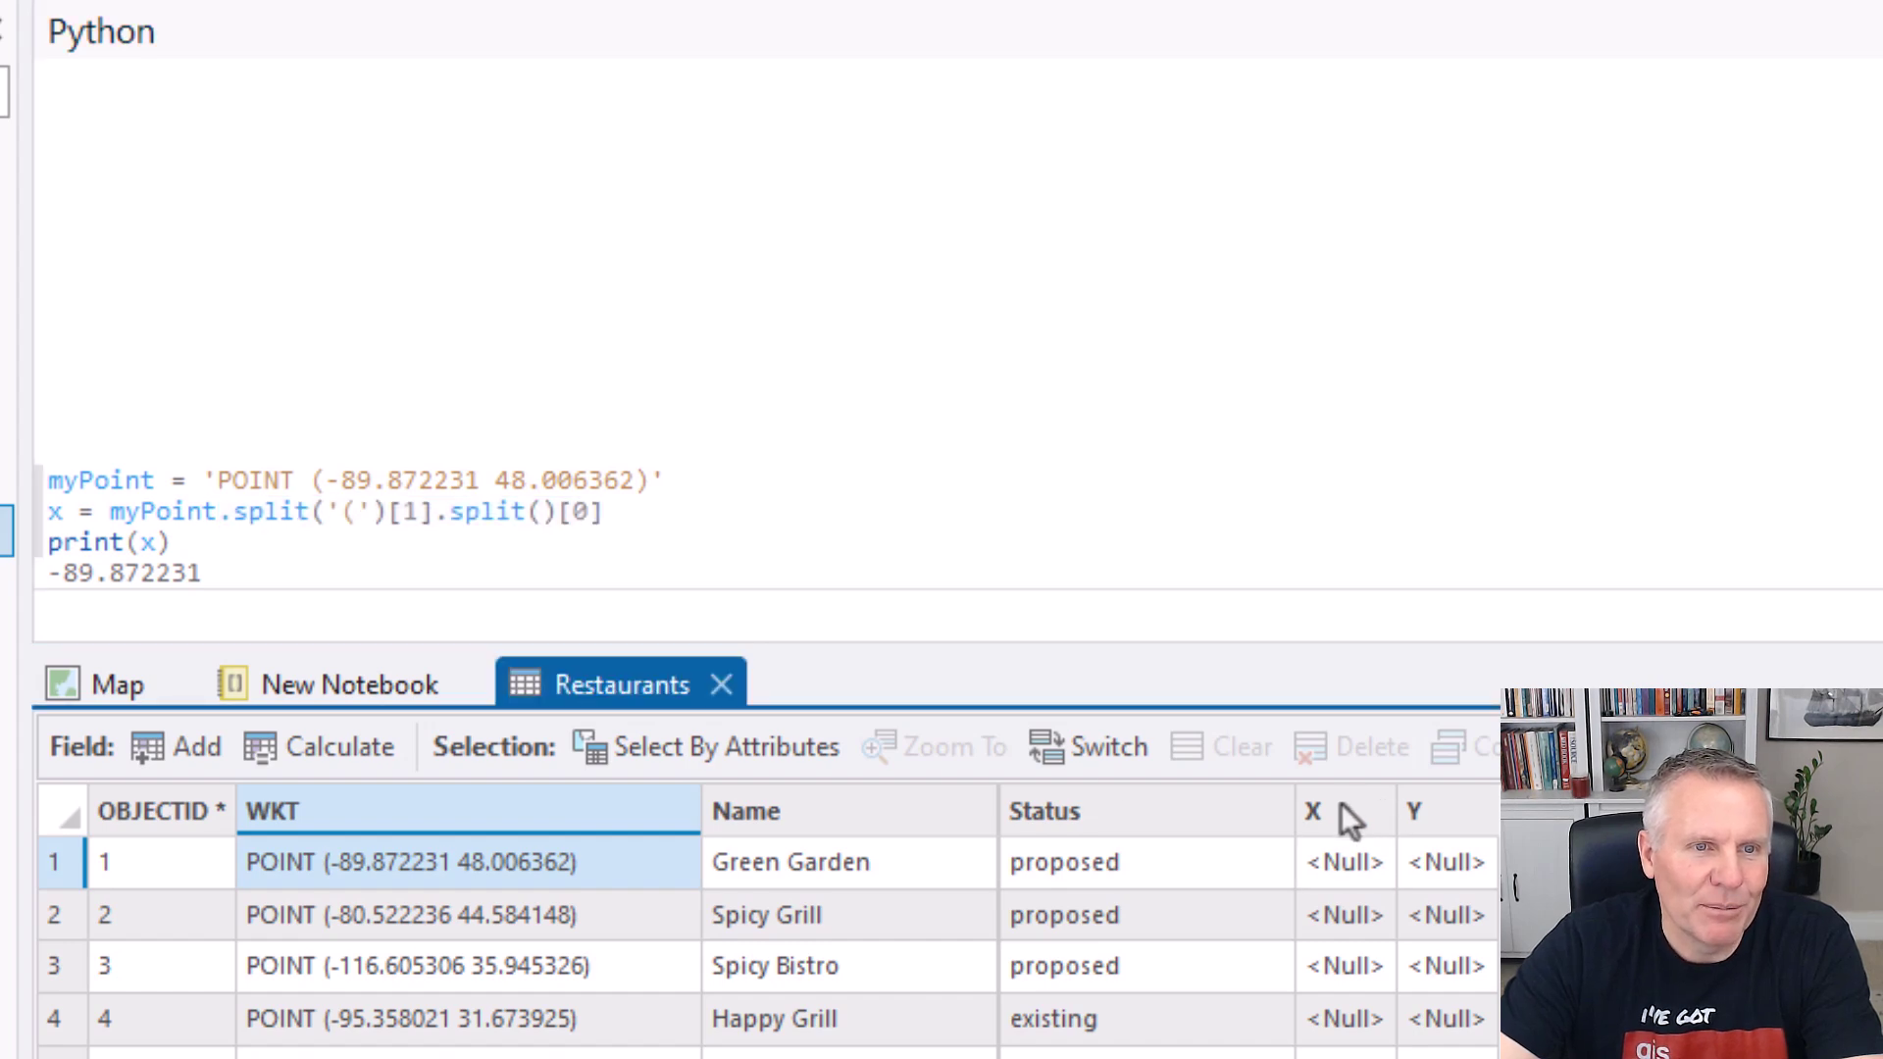
pyautogui.rightClick(1349, 819)
# - Calculate the Restaurants X field with the expression !WKT!.split('(')[1].split()[0]
pyautogui.click(1432, 786)
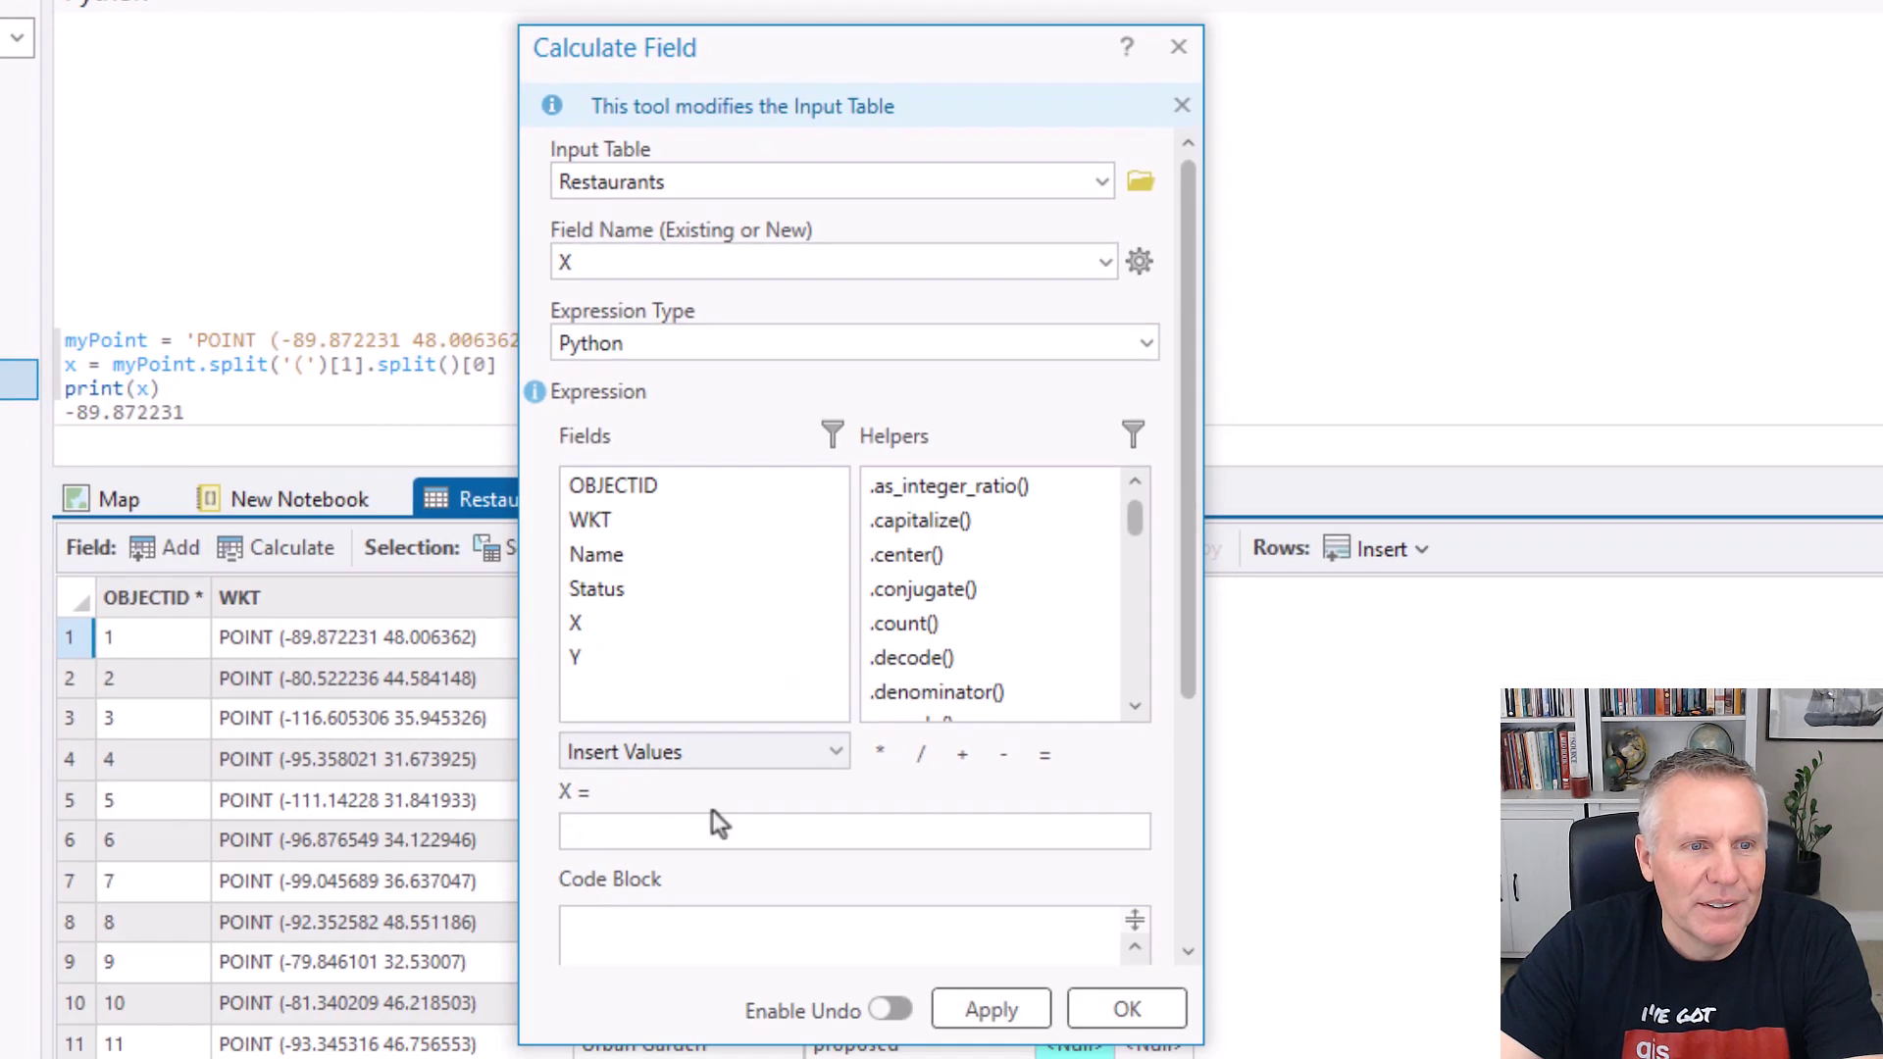
pyautogui.click(601, 827)
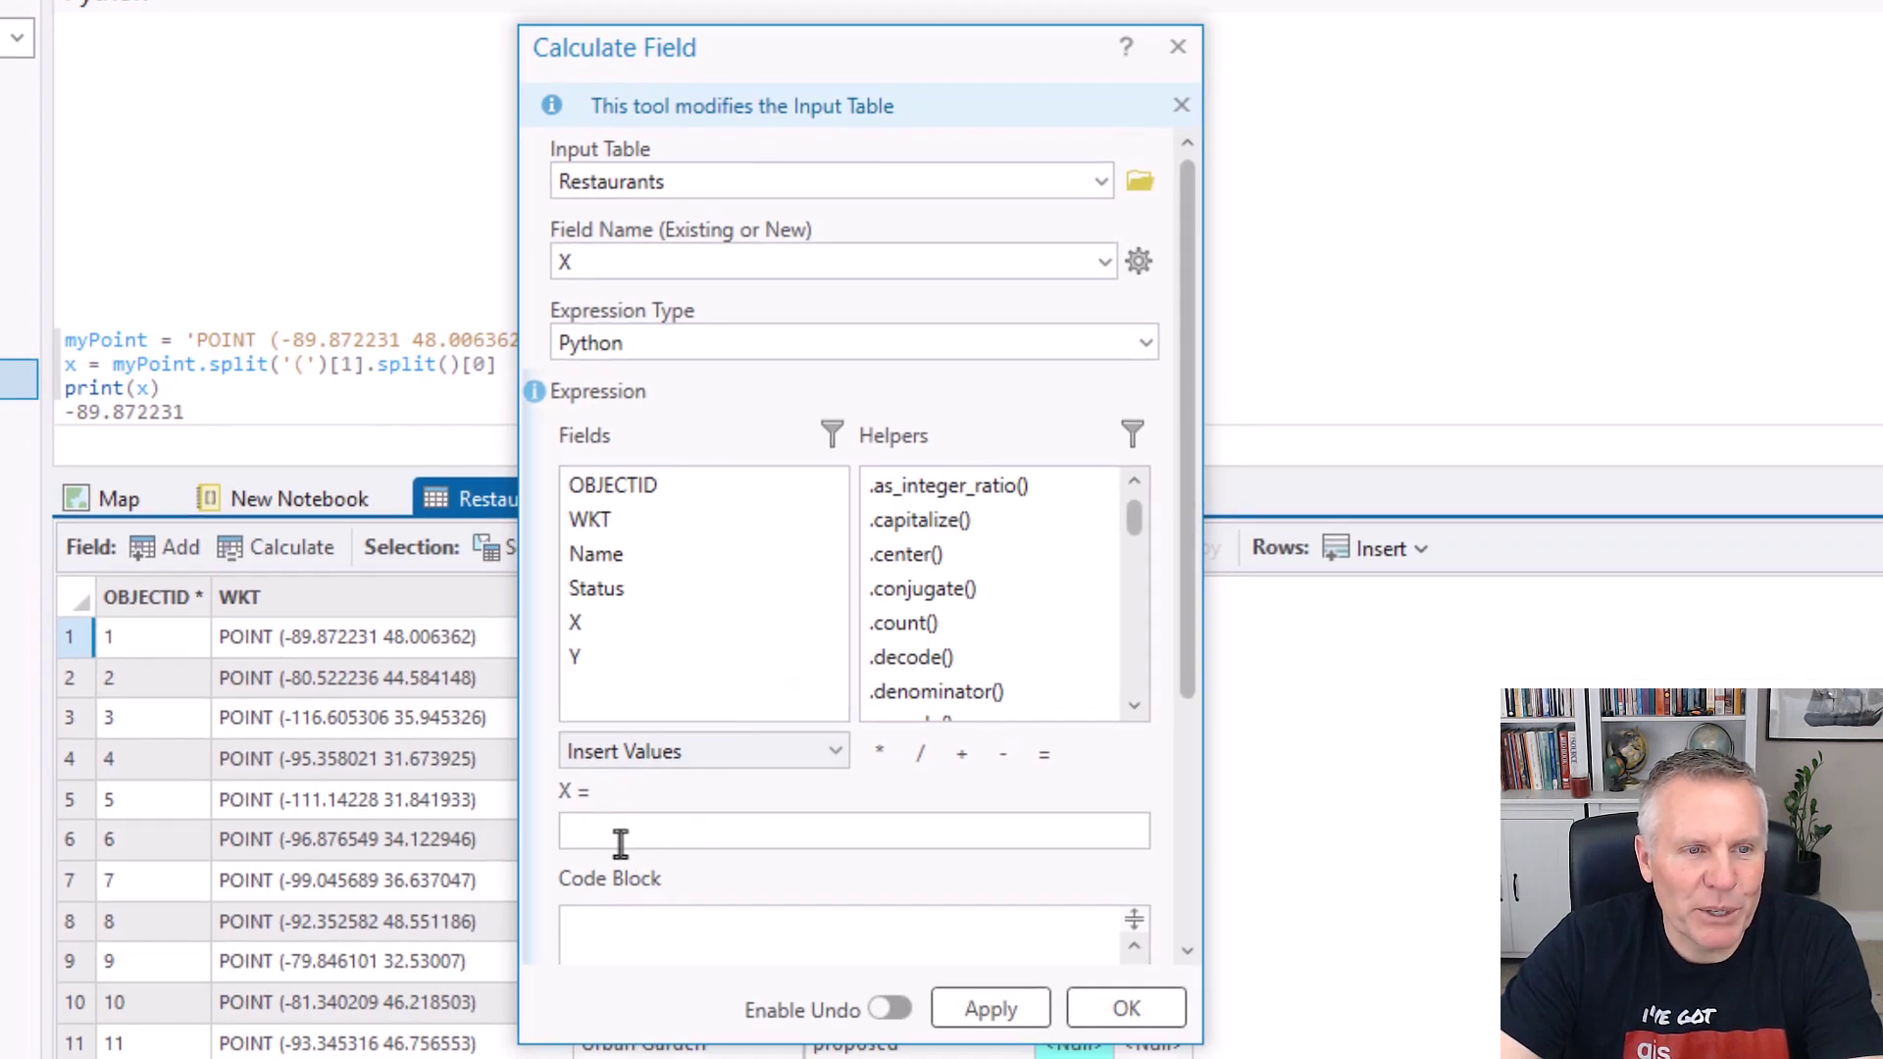
pyautogui.doubleClick(594, 520)
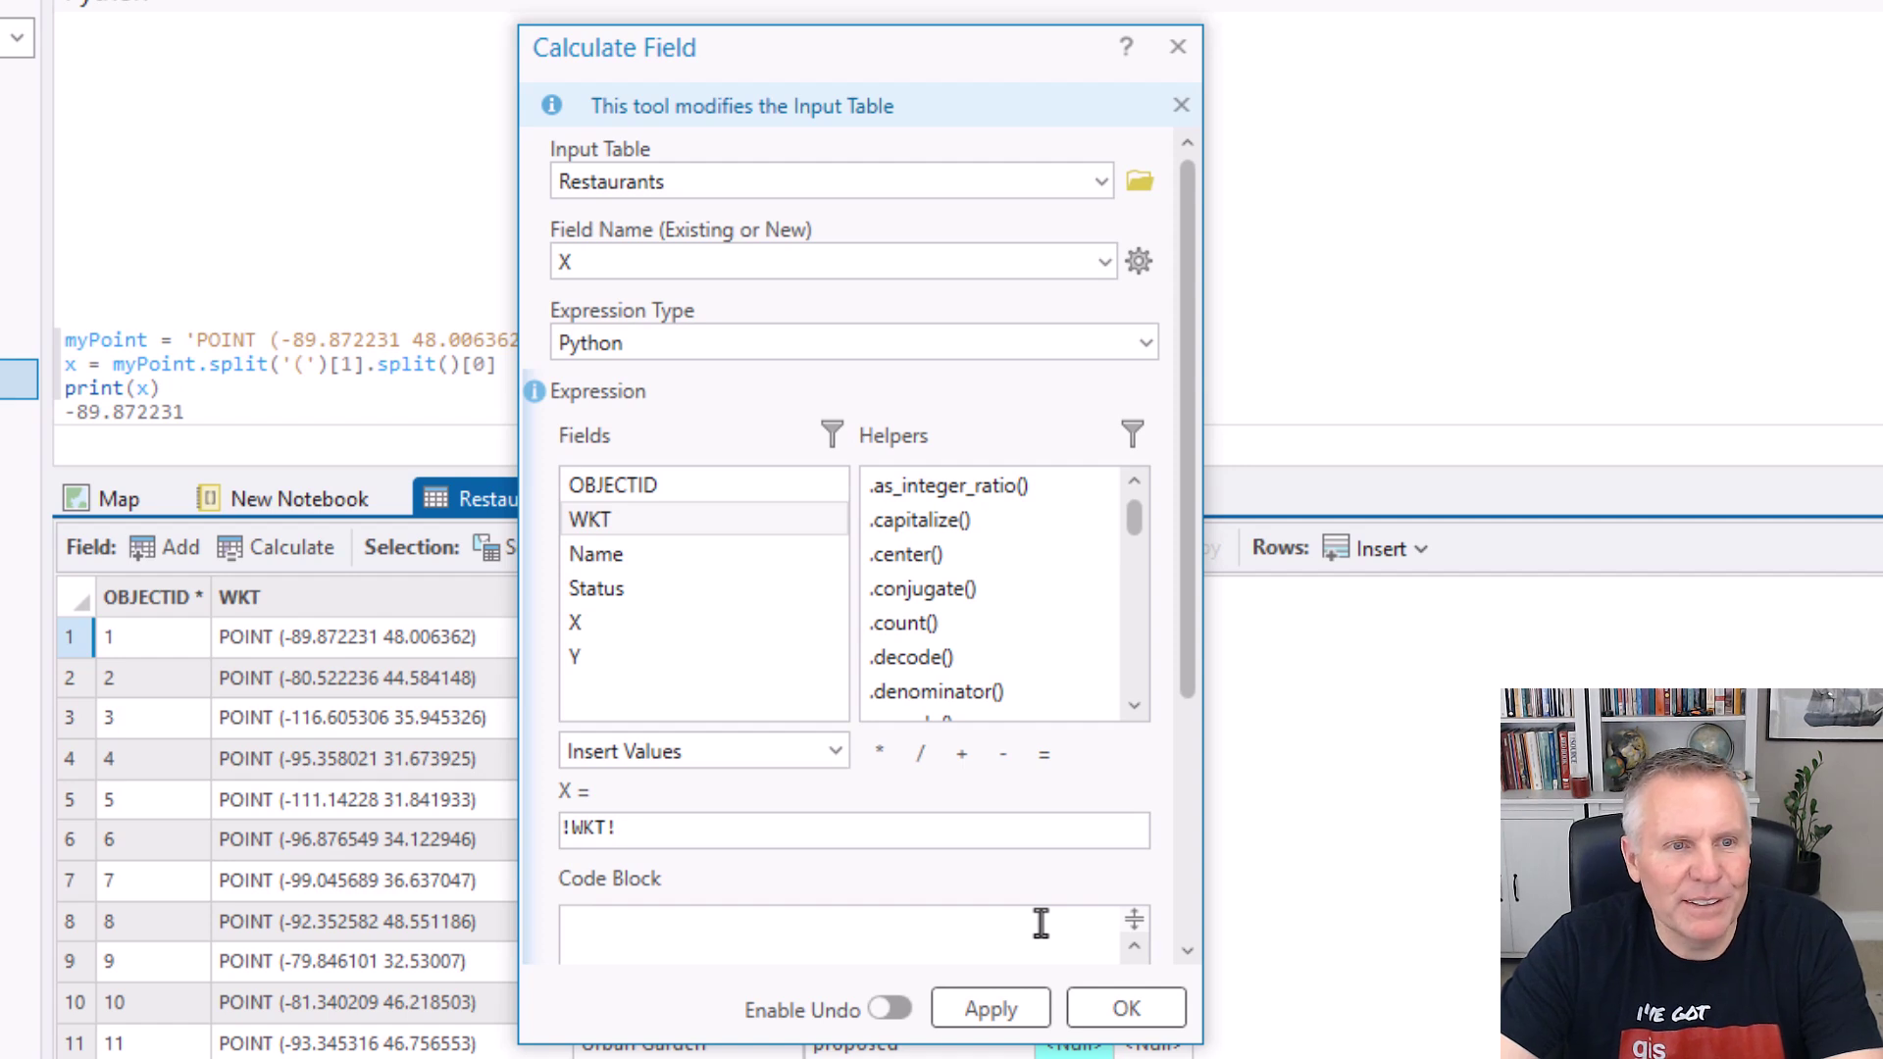
pyautogui.write(".split('(')[1].split()[0]")
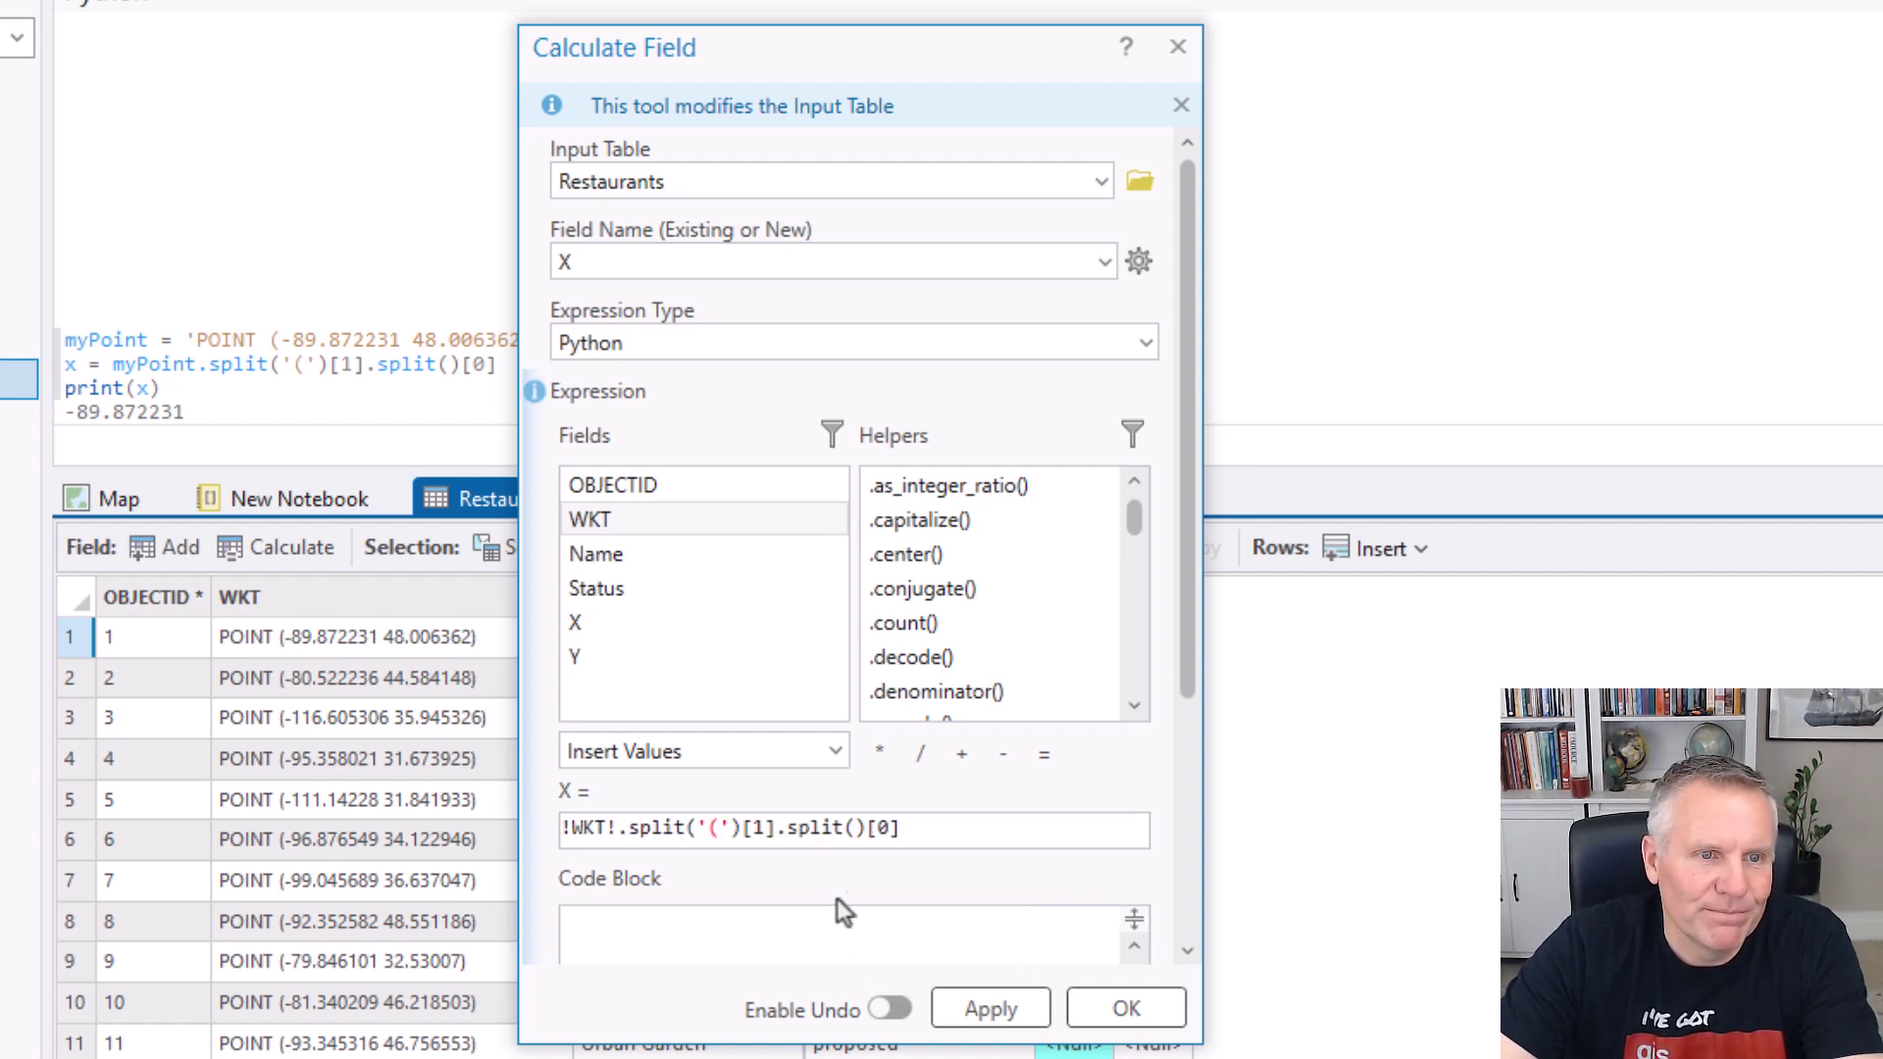
pyautogui.click(986, 1020)
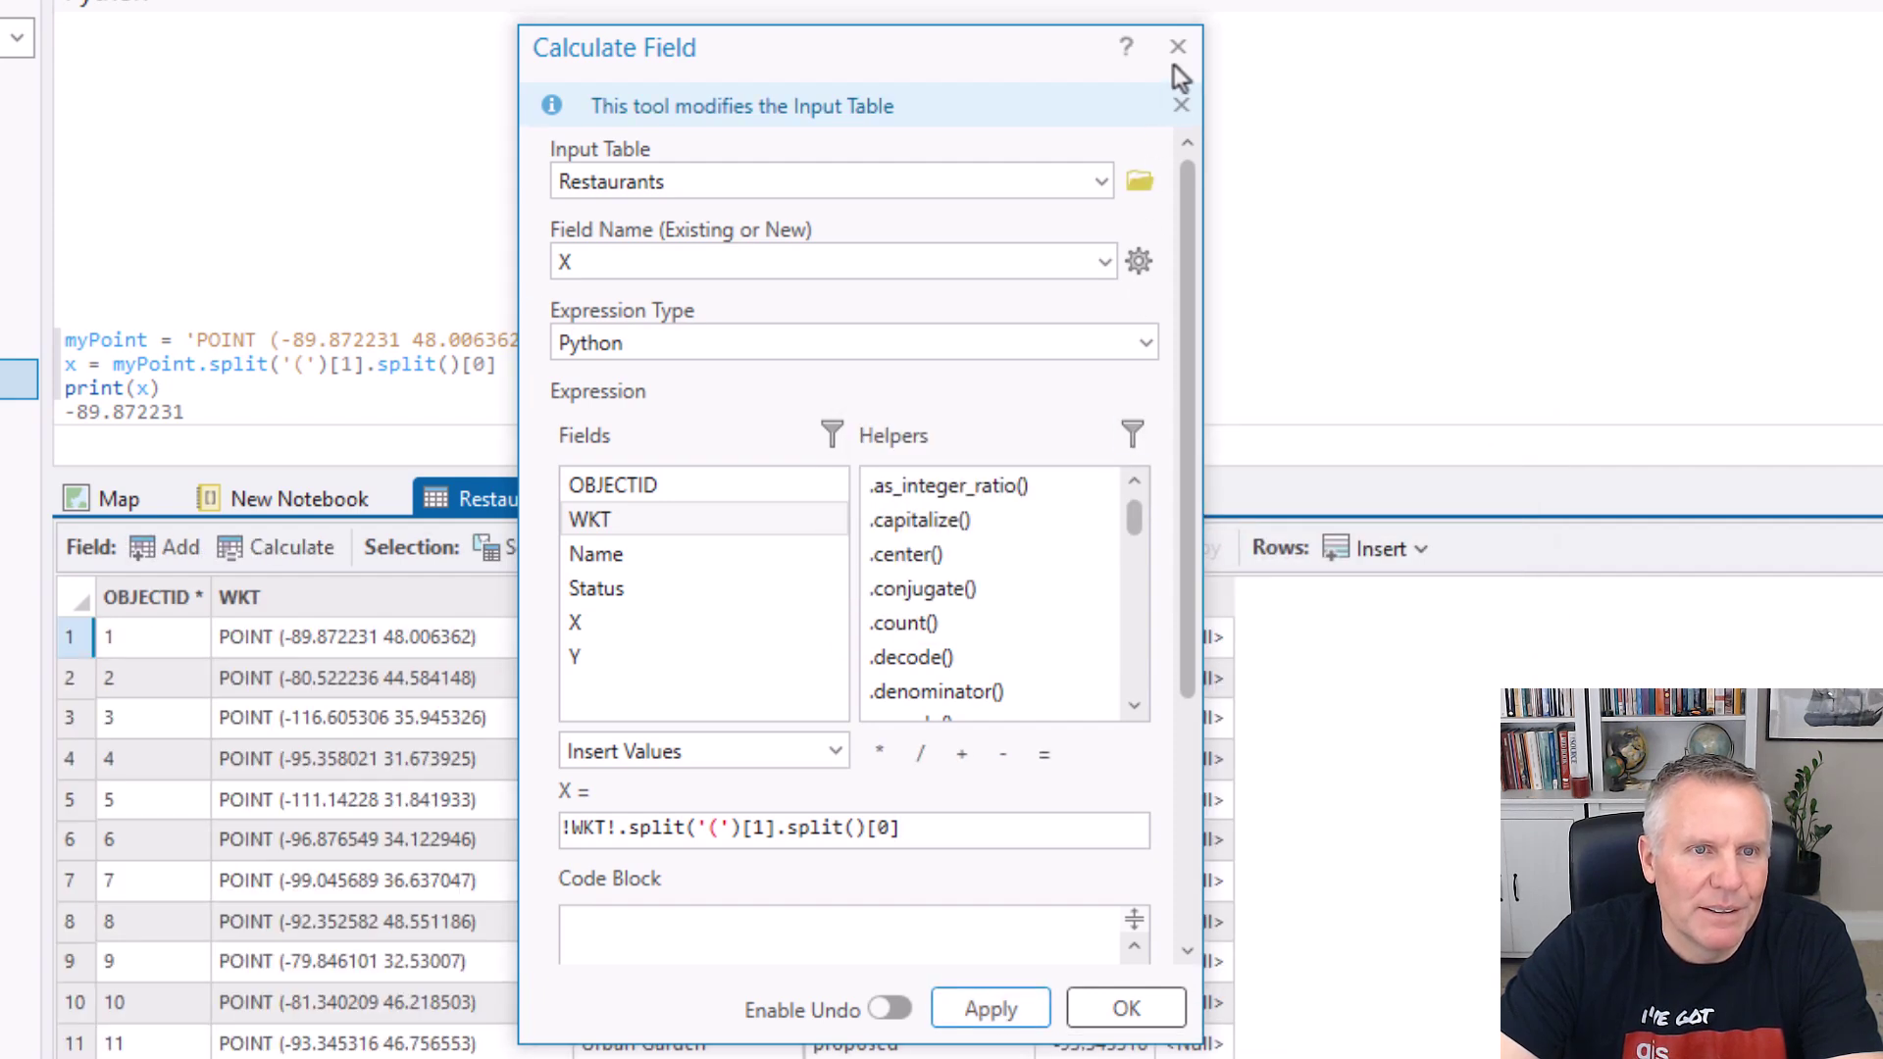
# - Widen the X column to verify longitudes like -89.872231, then uncover the notebook code
pyautogui.moveTo(1044, 68); pyautogui.dragTo(594, 41)
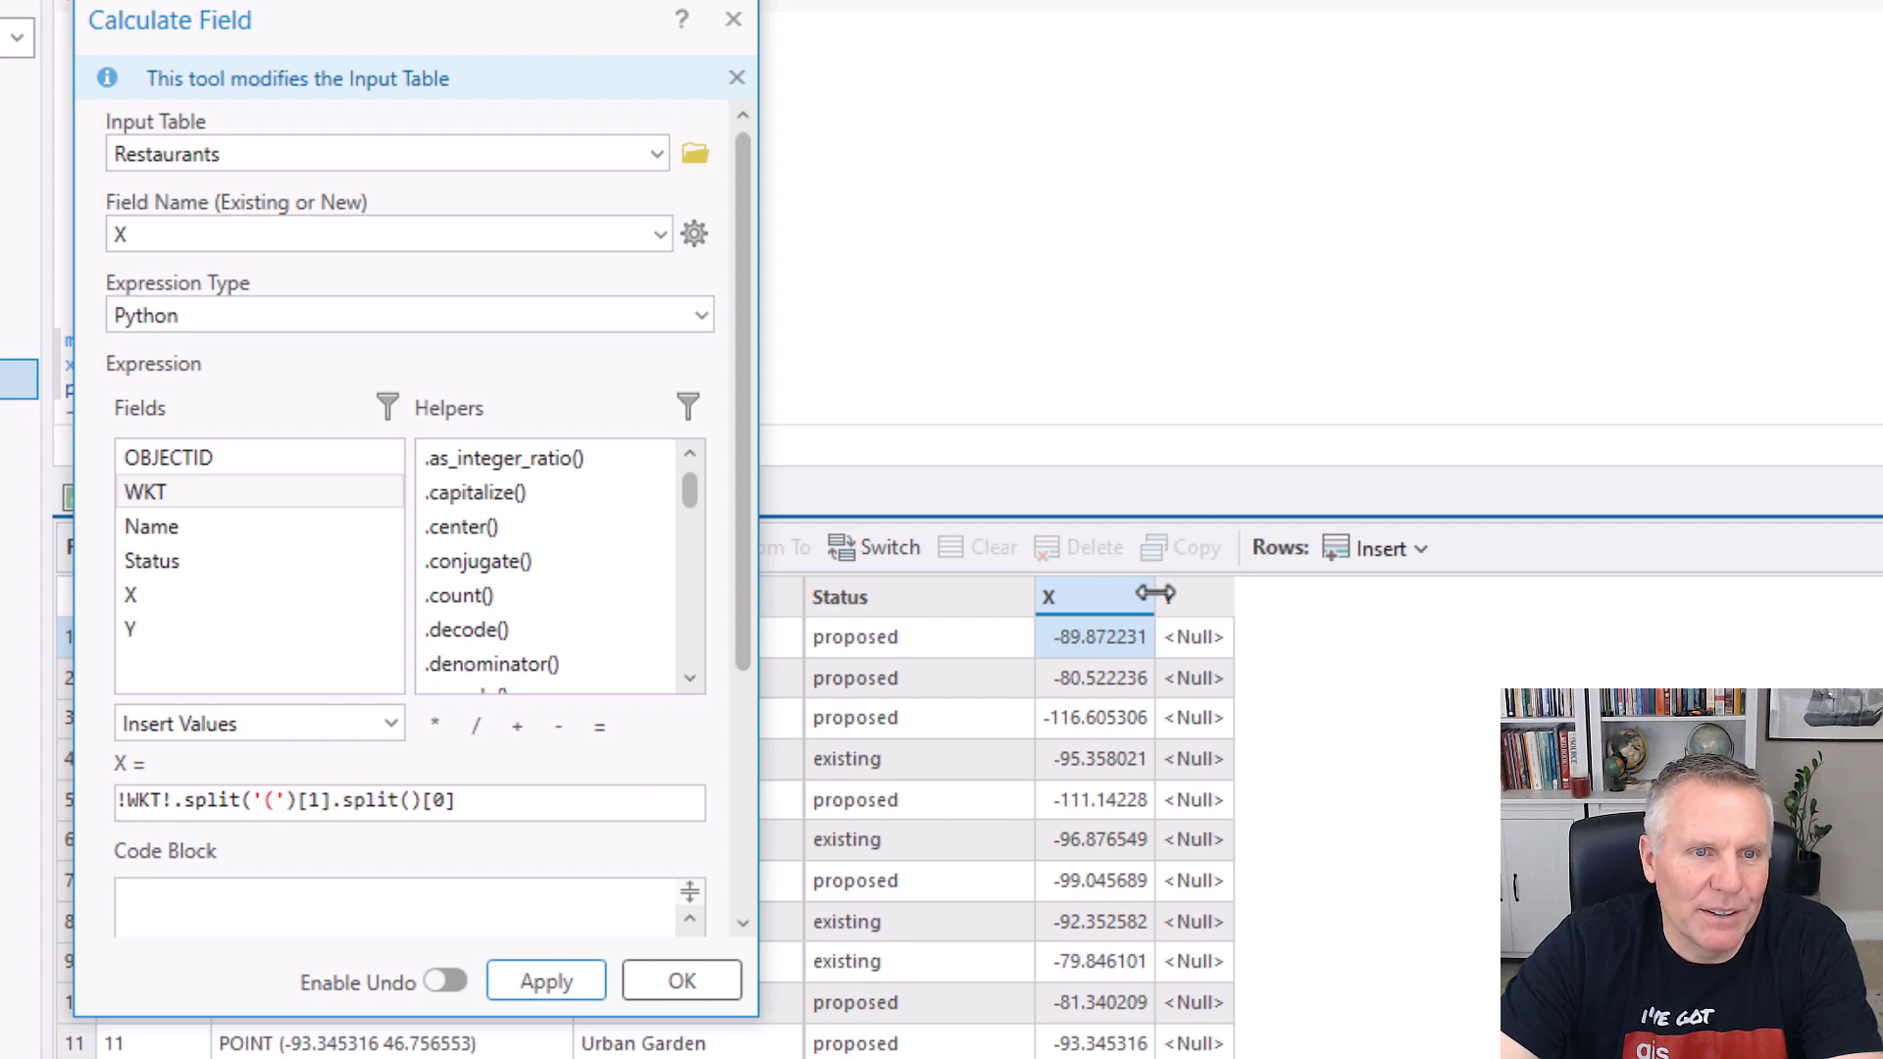
pyautogui.moveTo(1156, 598); pyautogui.dragTo(1311, 600)
pyautogui.scroll(-14, 1219, 1007)
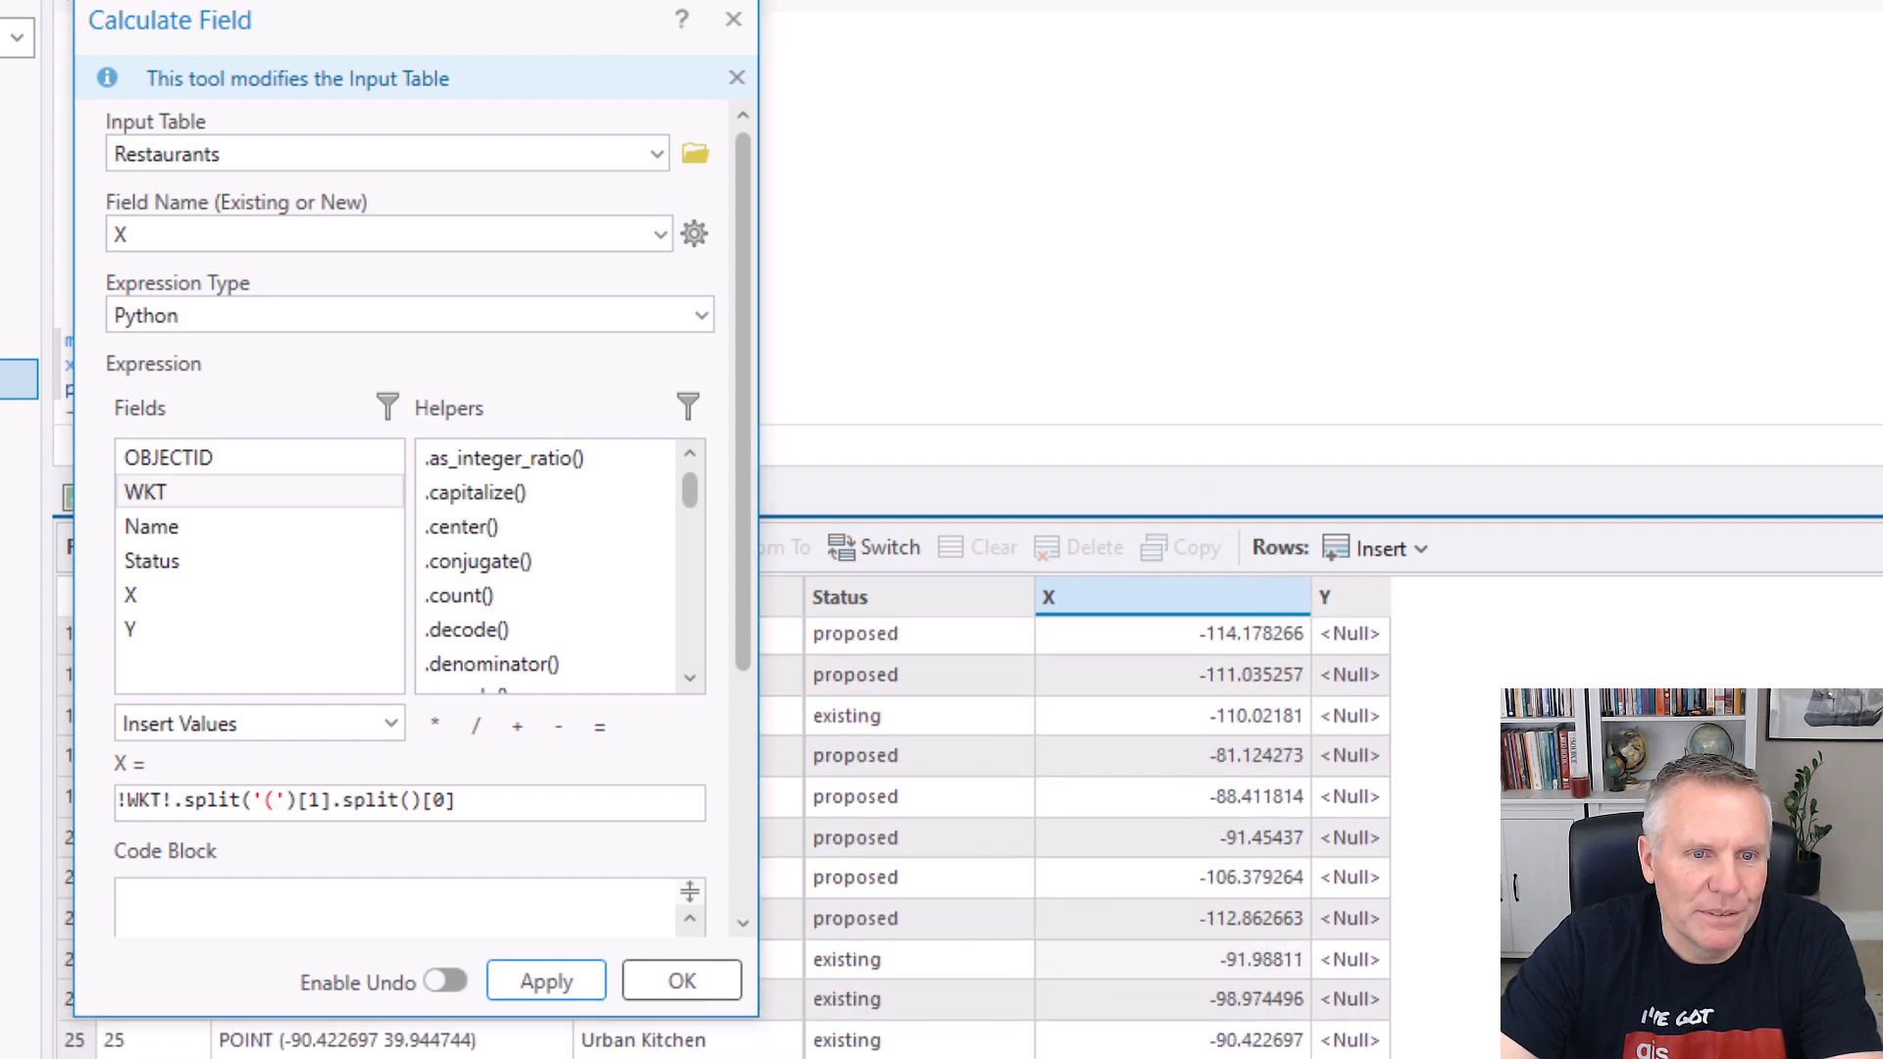
pyautogui.scroll(14, 1096, 834)
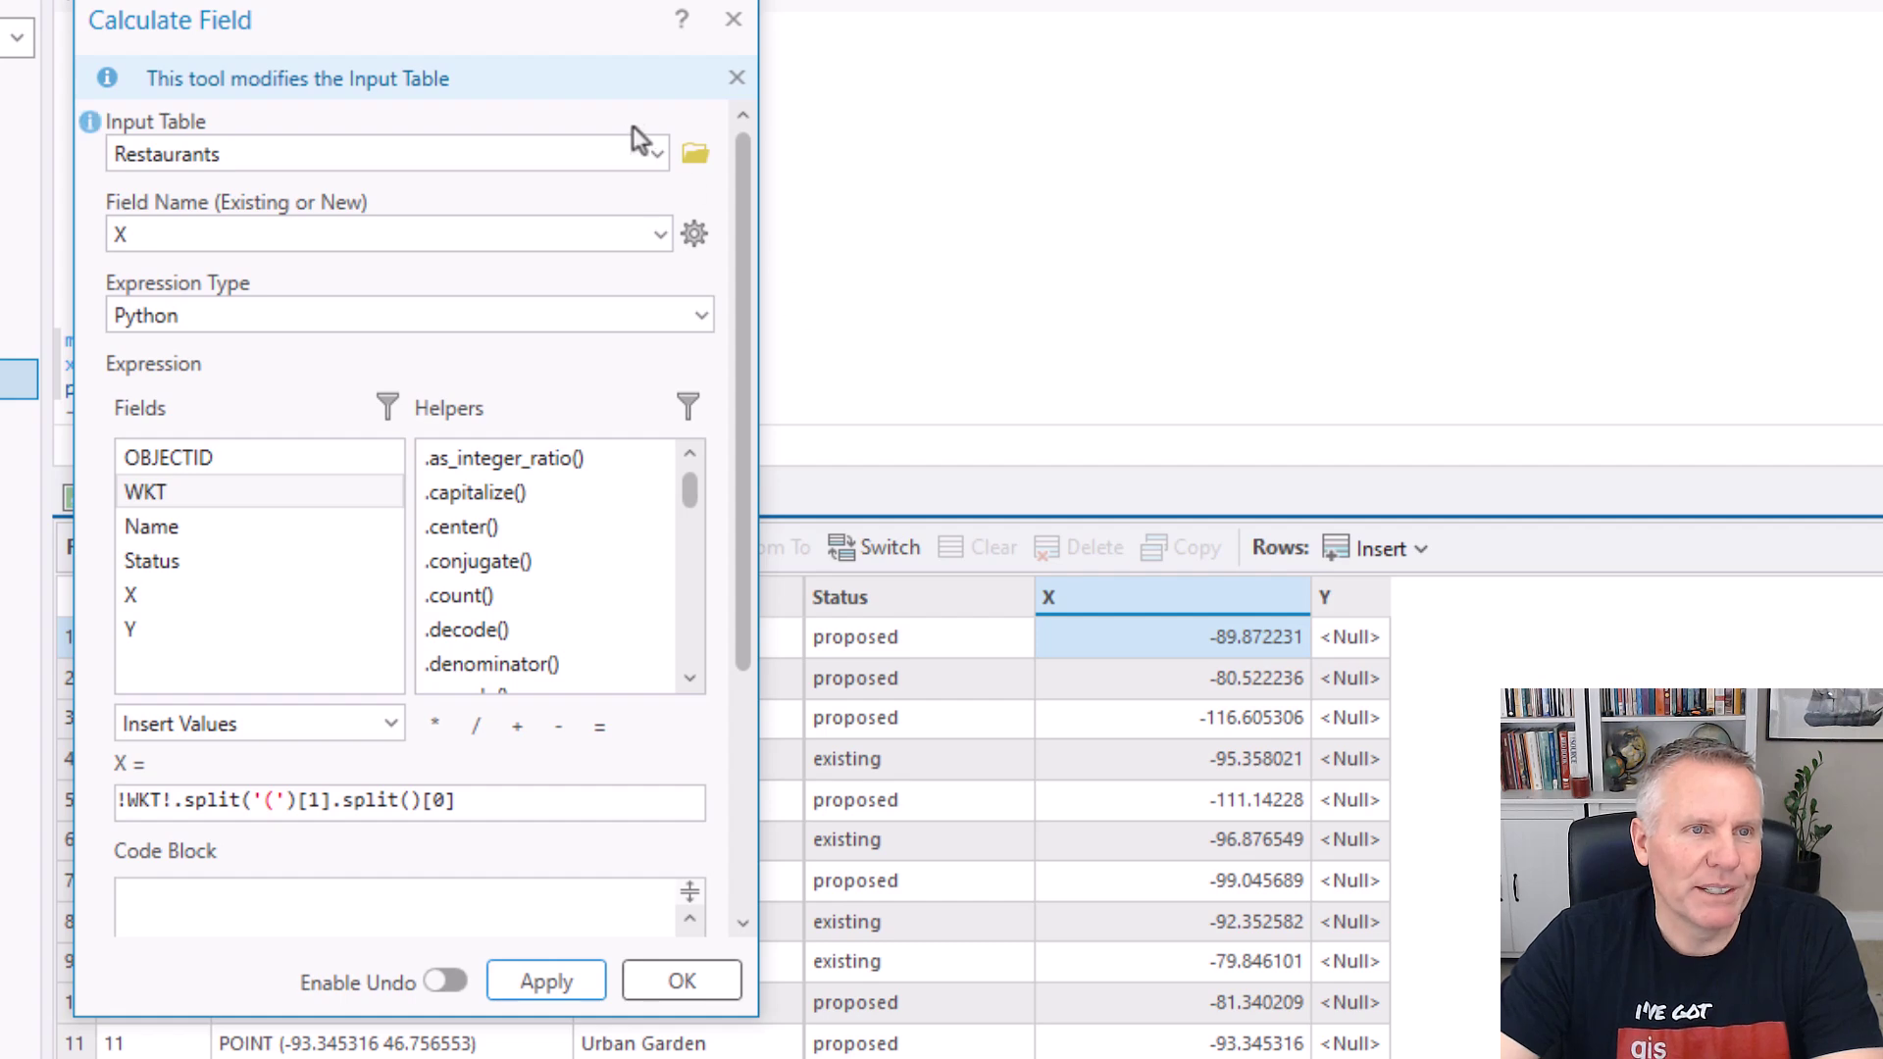
pyautogui.moveTo(568, 34); pyautogui.dragTo(1351, 161)
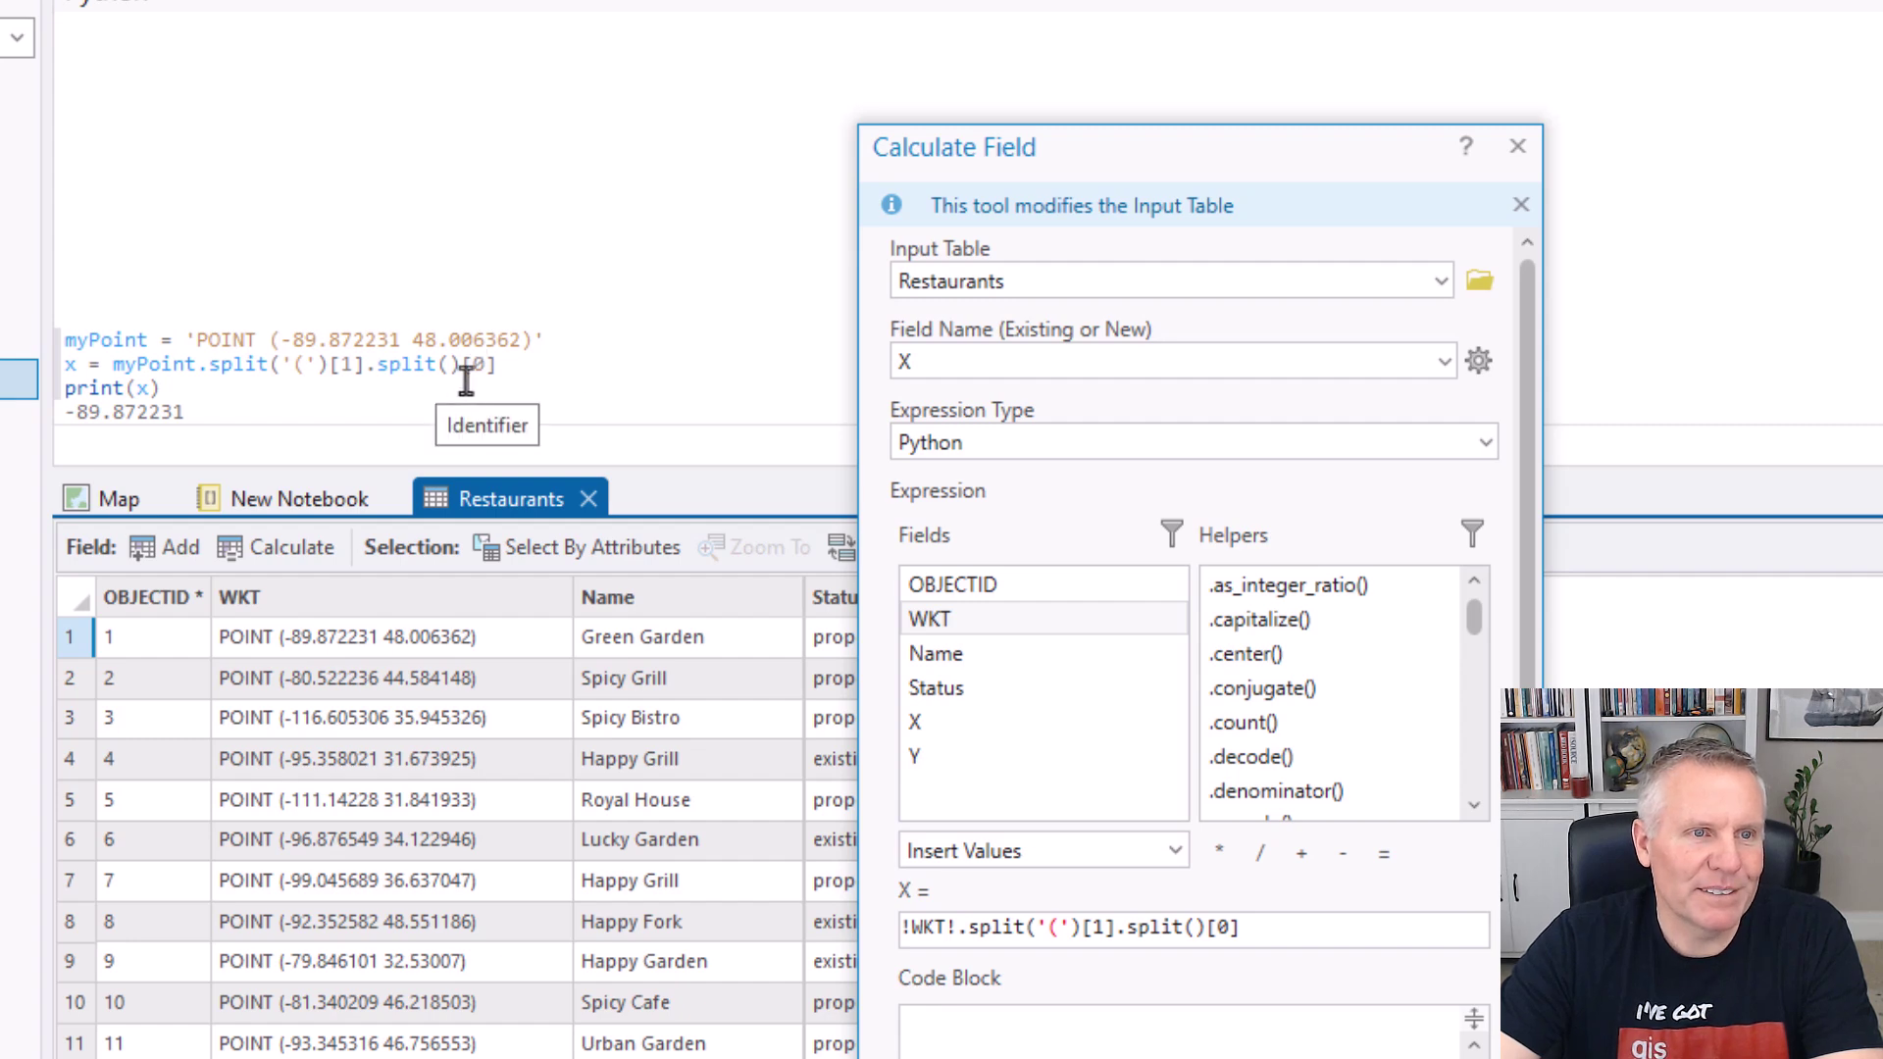
# - Add y = myPoint.split('(')[1].split()[1][:-1] and print(y) to the notebook, yielding 48.006362
pyautogui.click(530, 339)
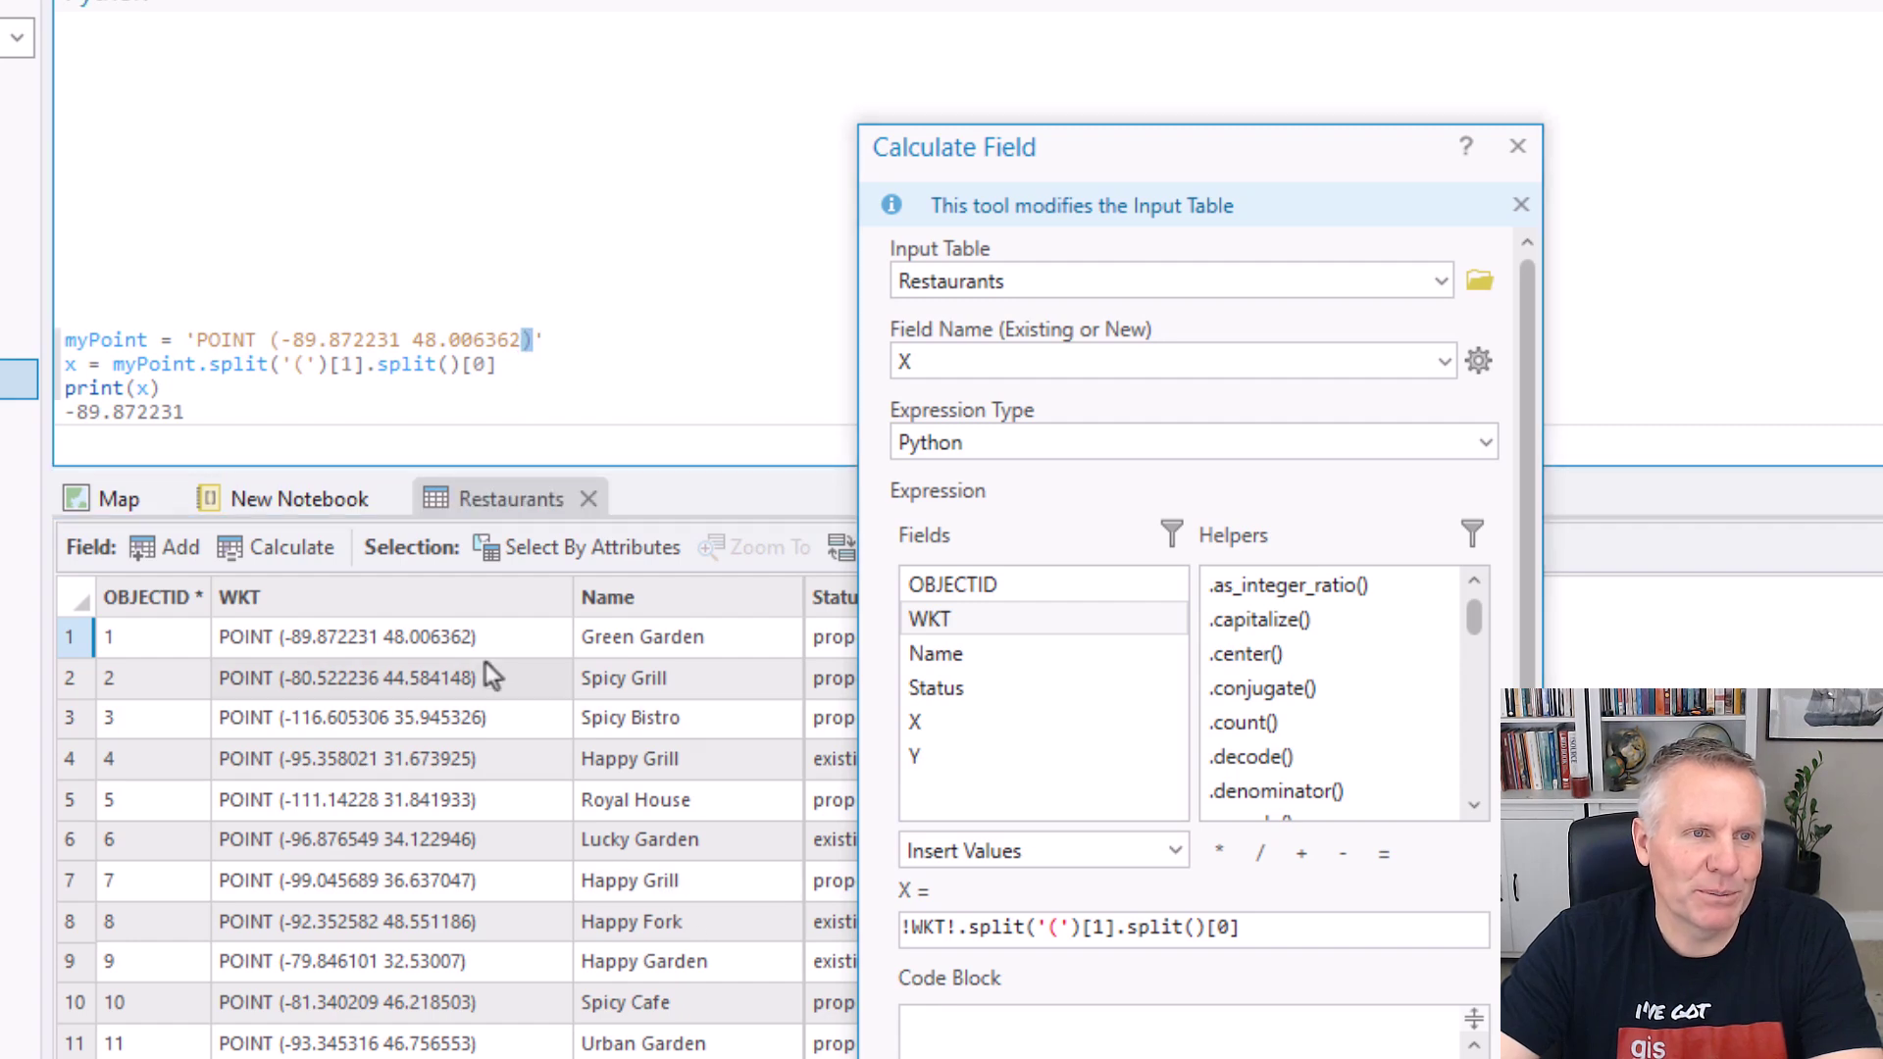
pyautogui.click(144, 448)
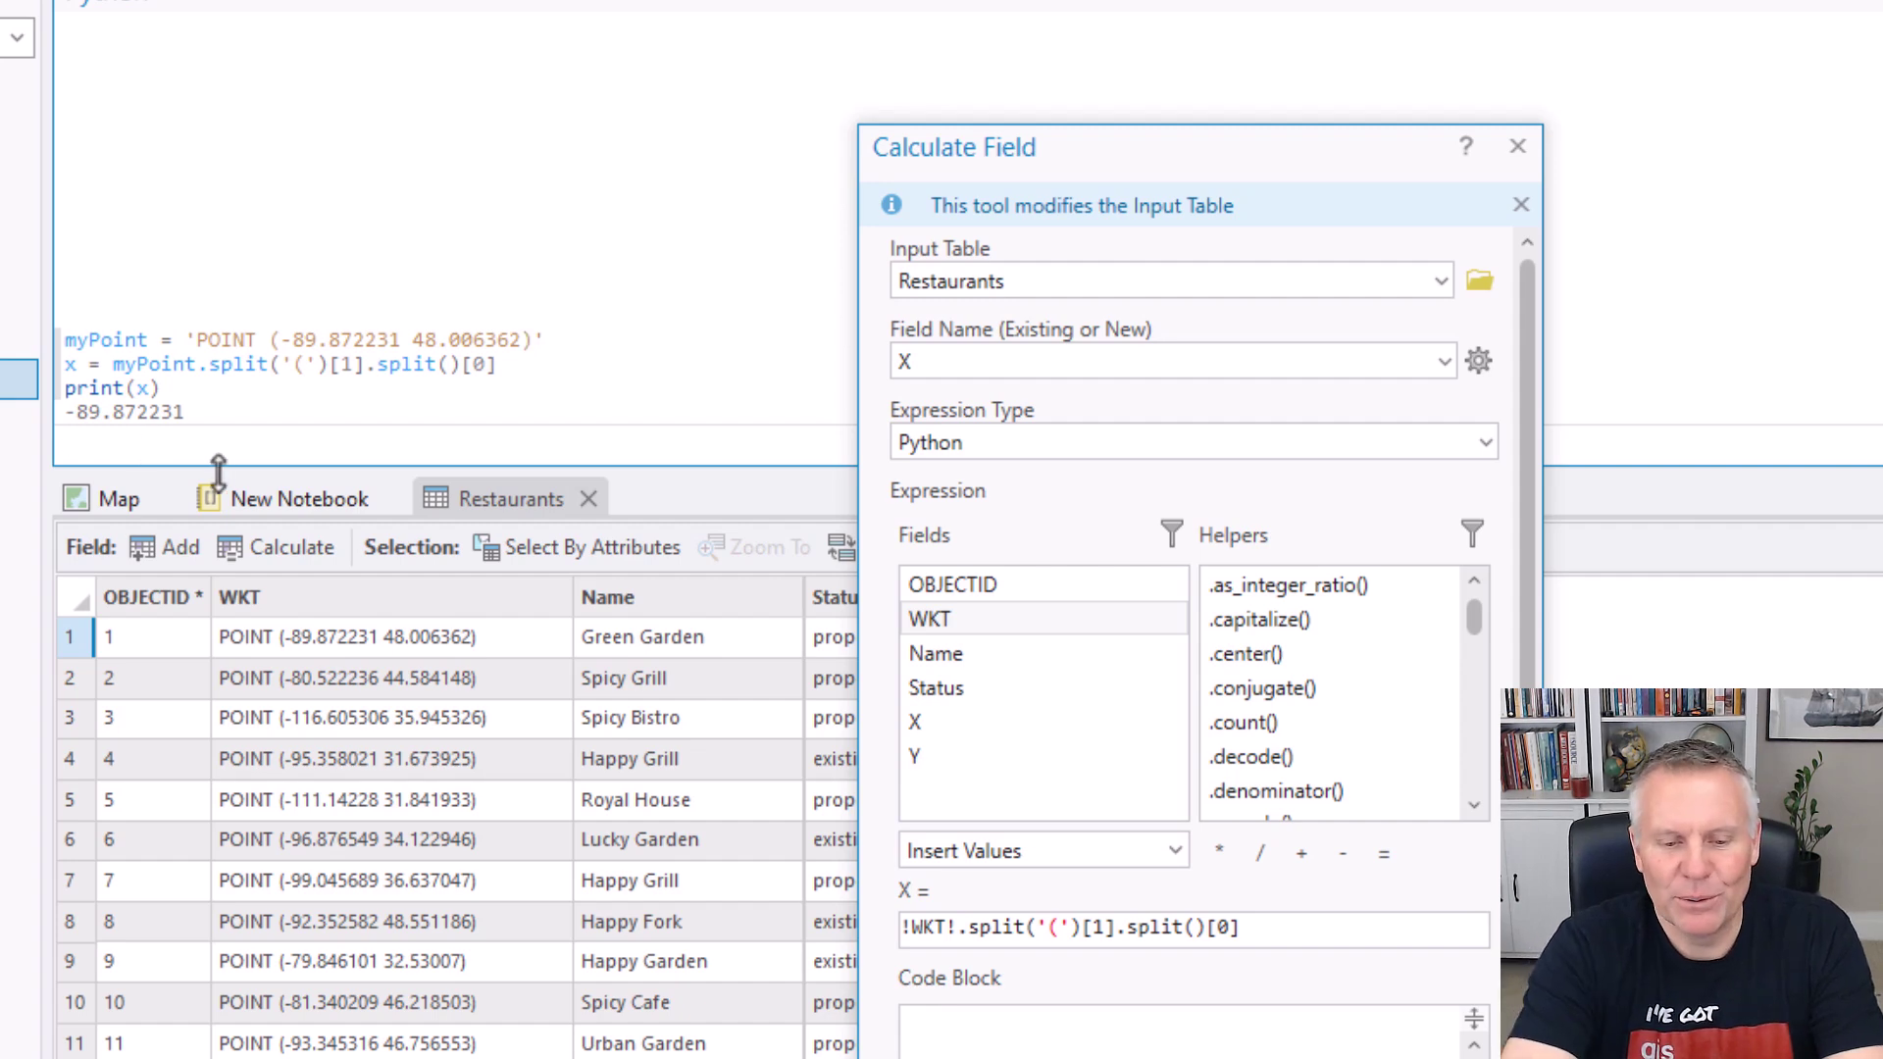
pyautogui.write('y = my')
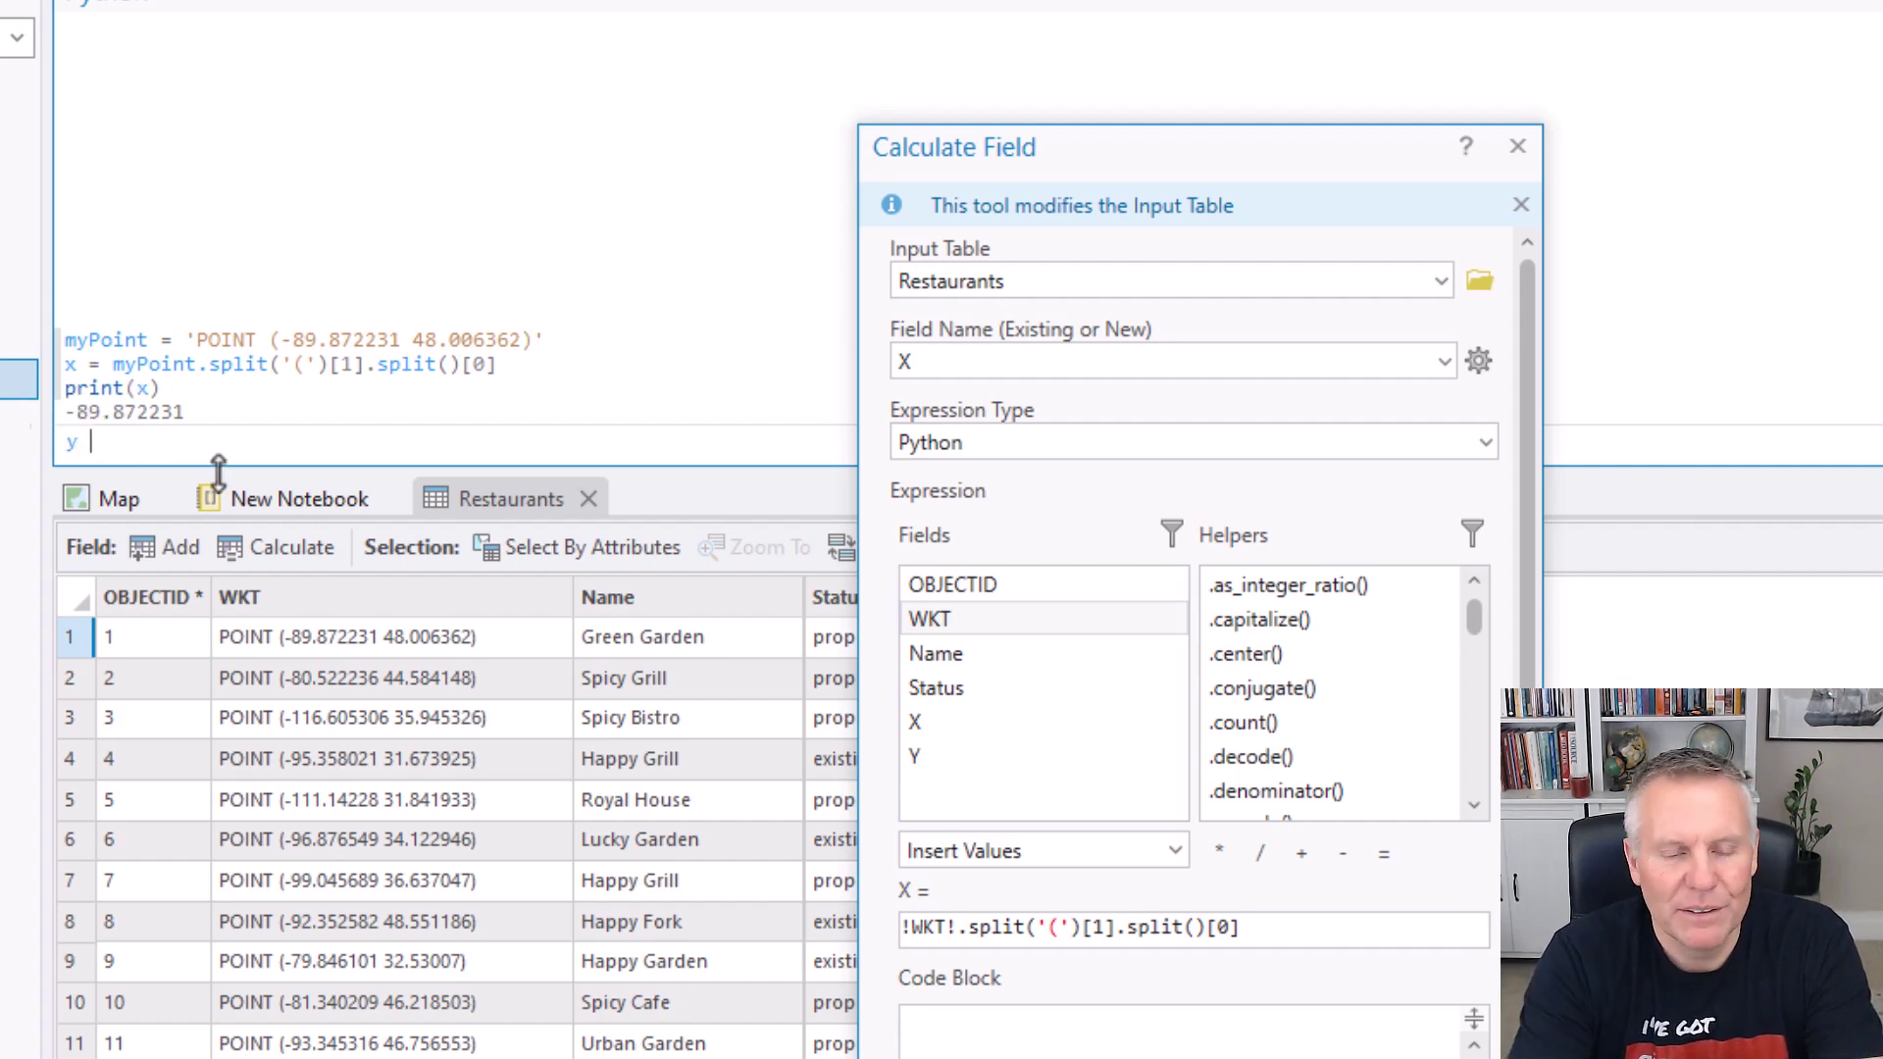
pyautogui.write('Point')
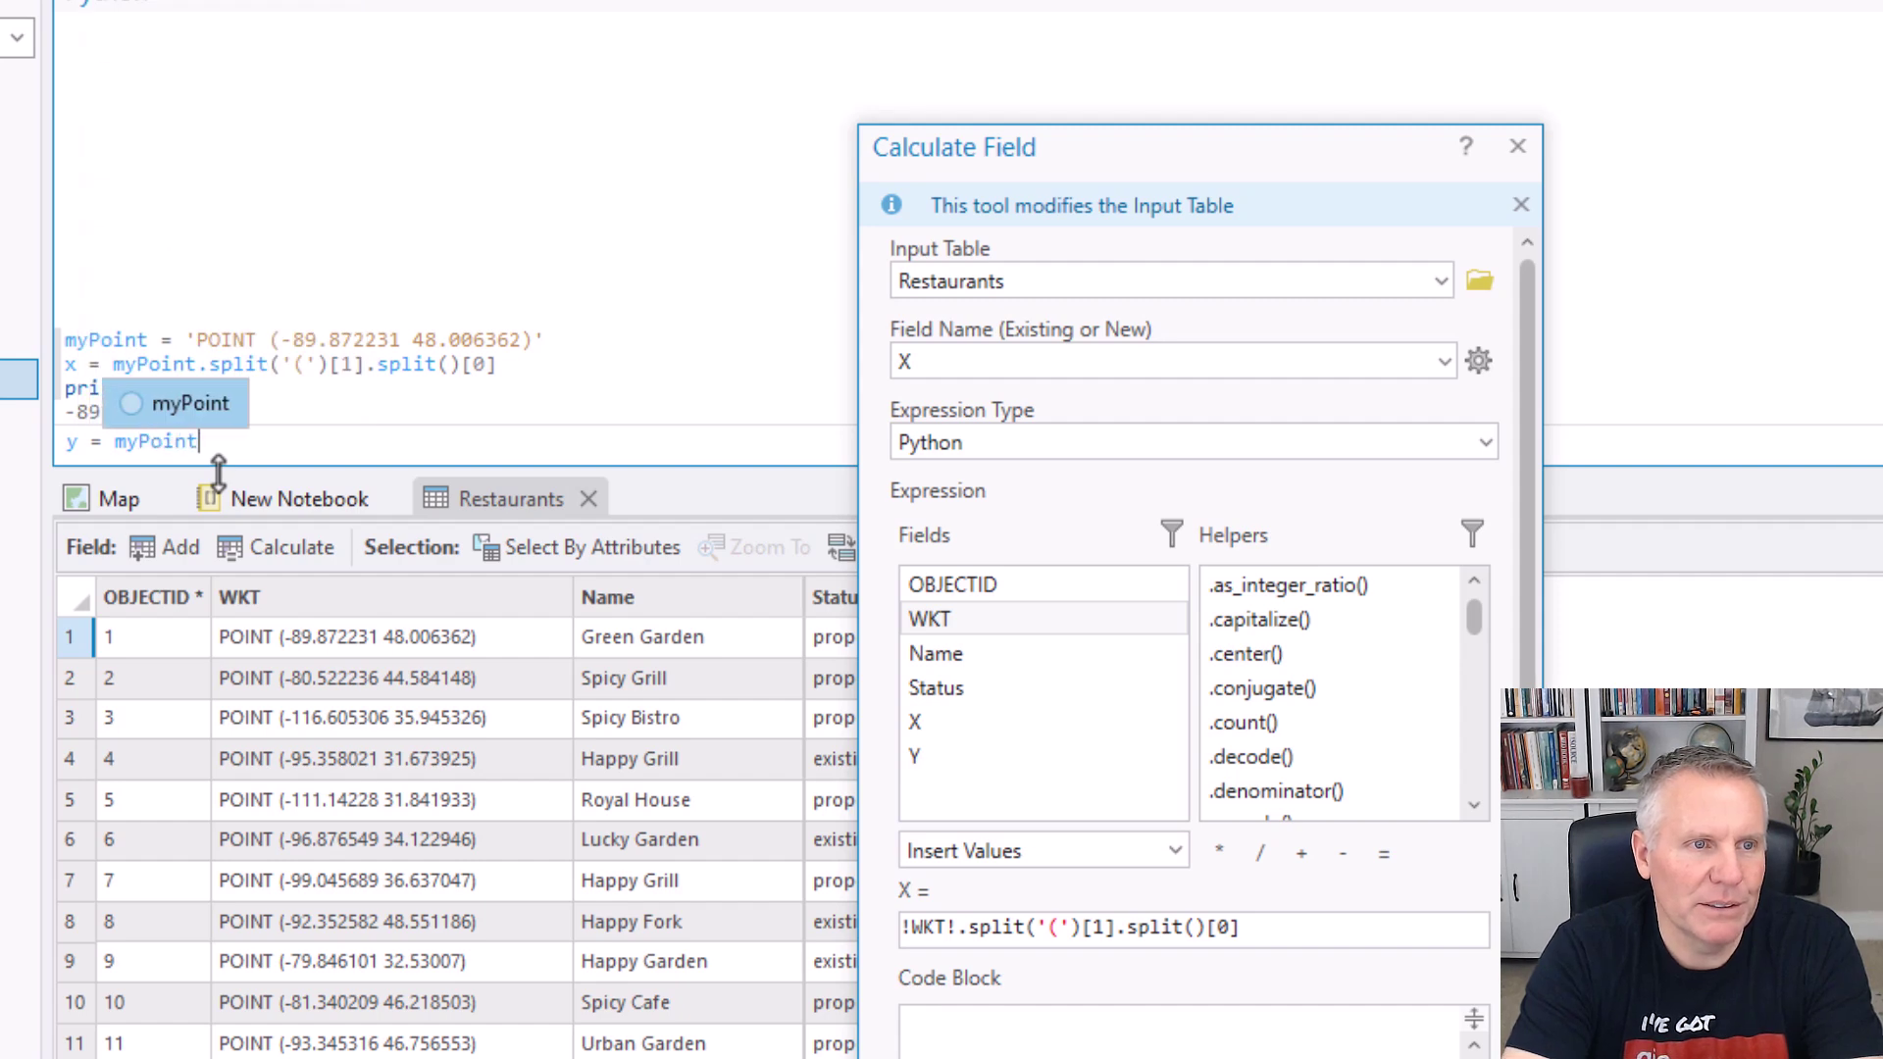
pyautogui.write('.split(')
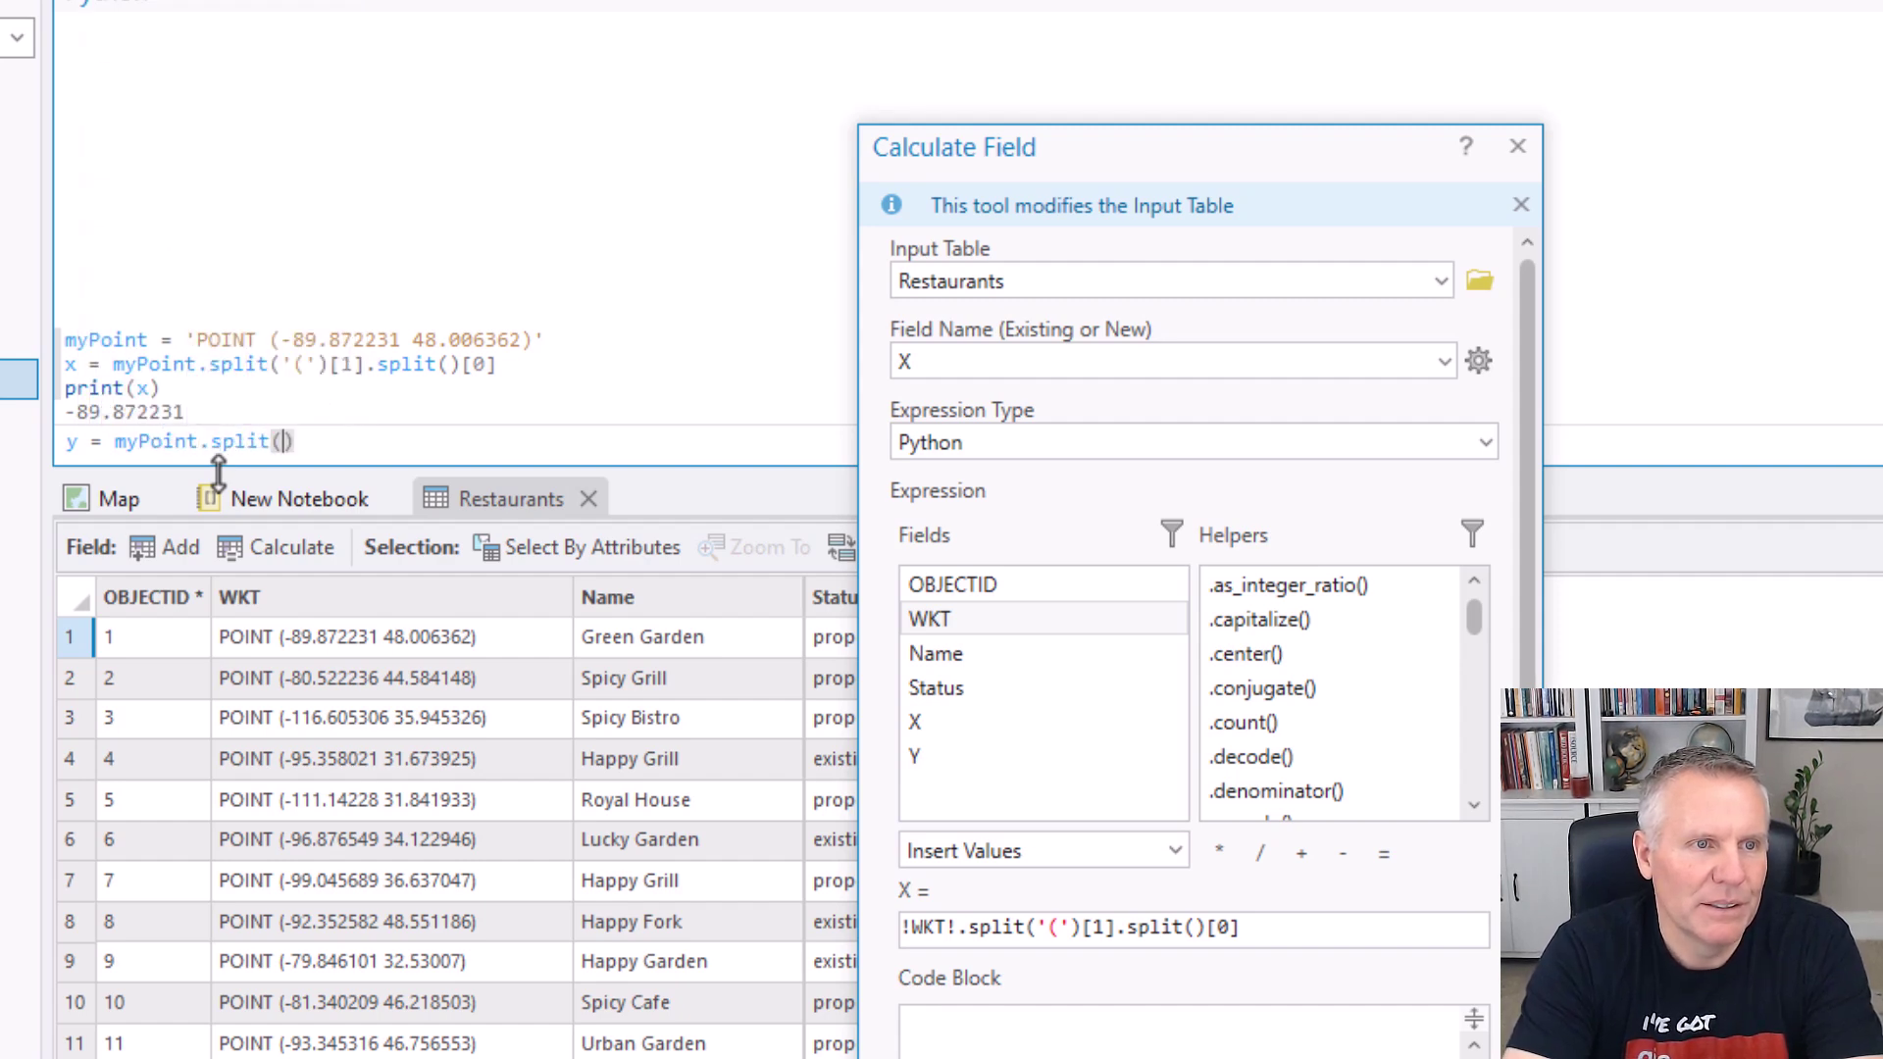
pyautogui.write("'('")
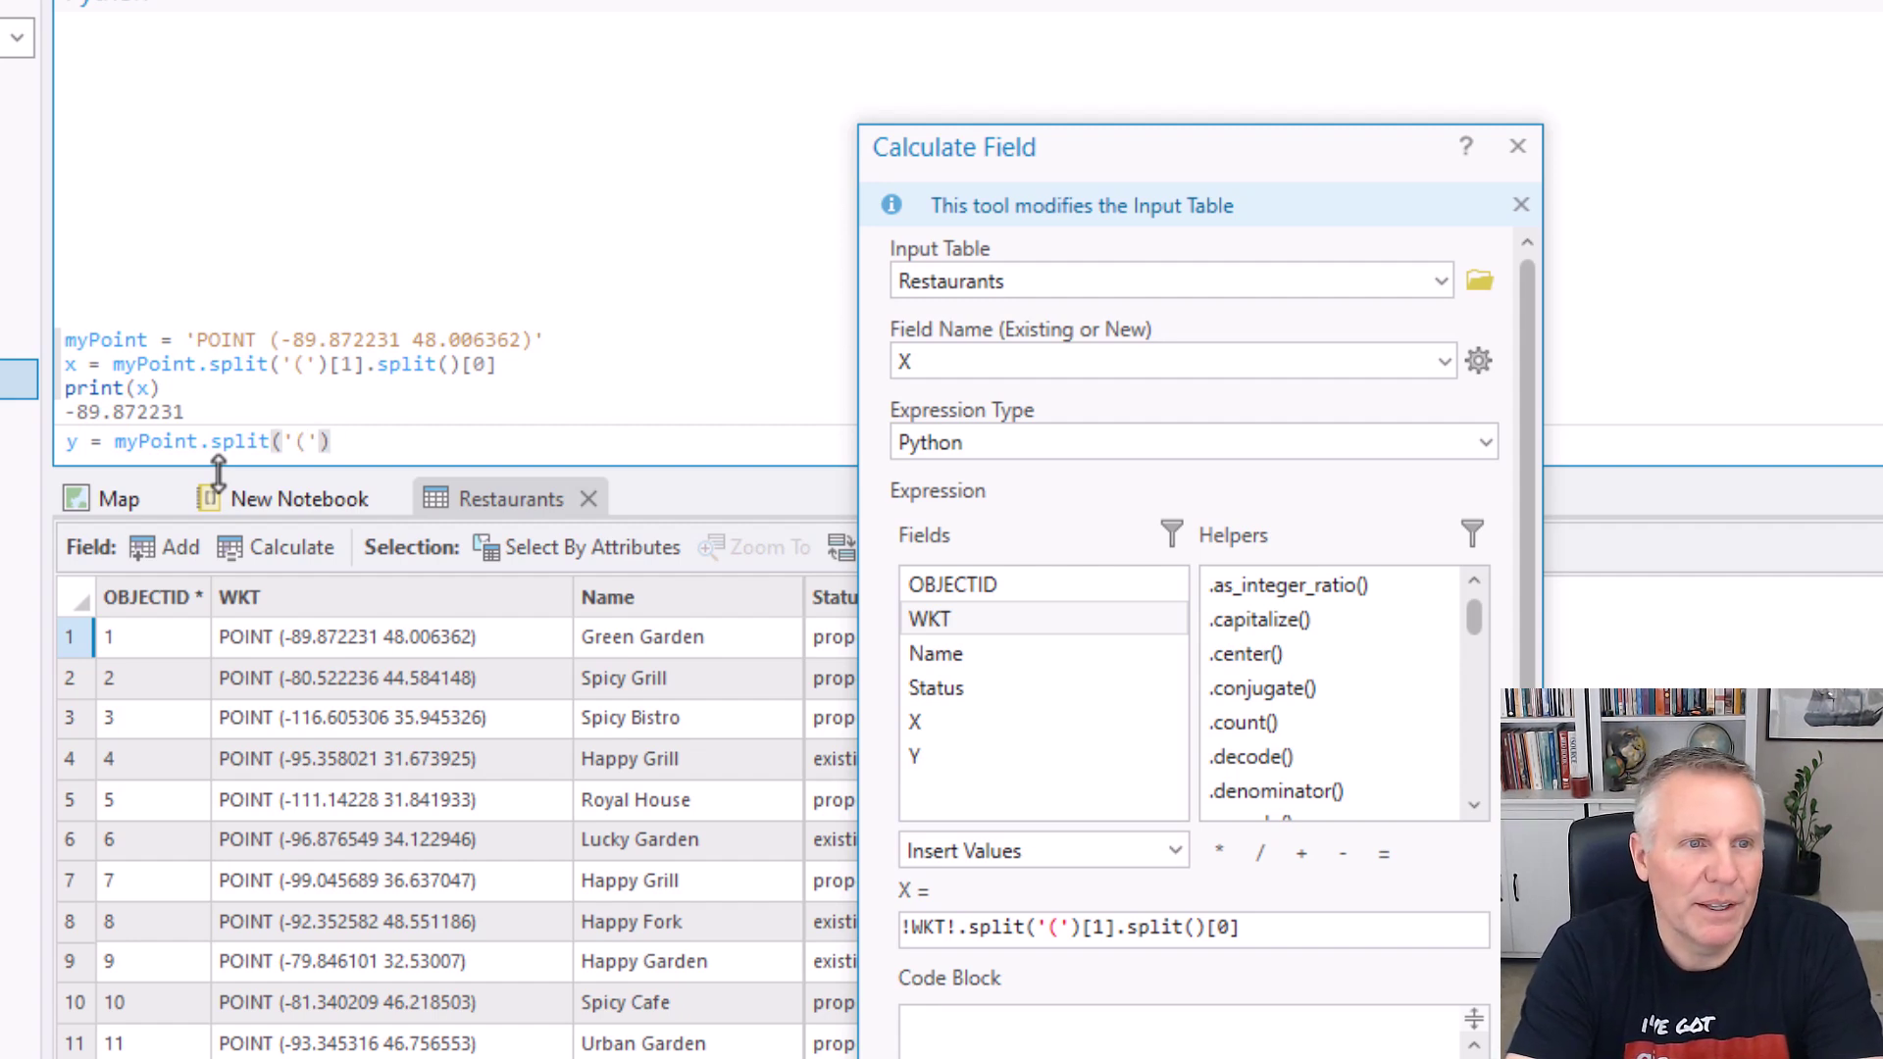
pyautogui.write(')[')
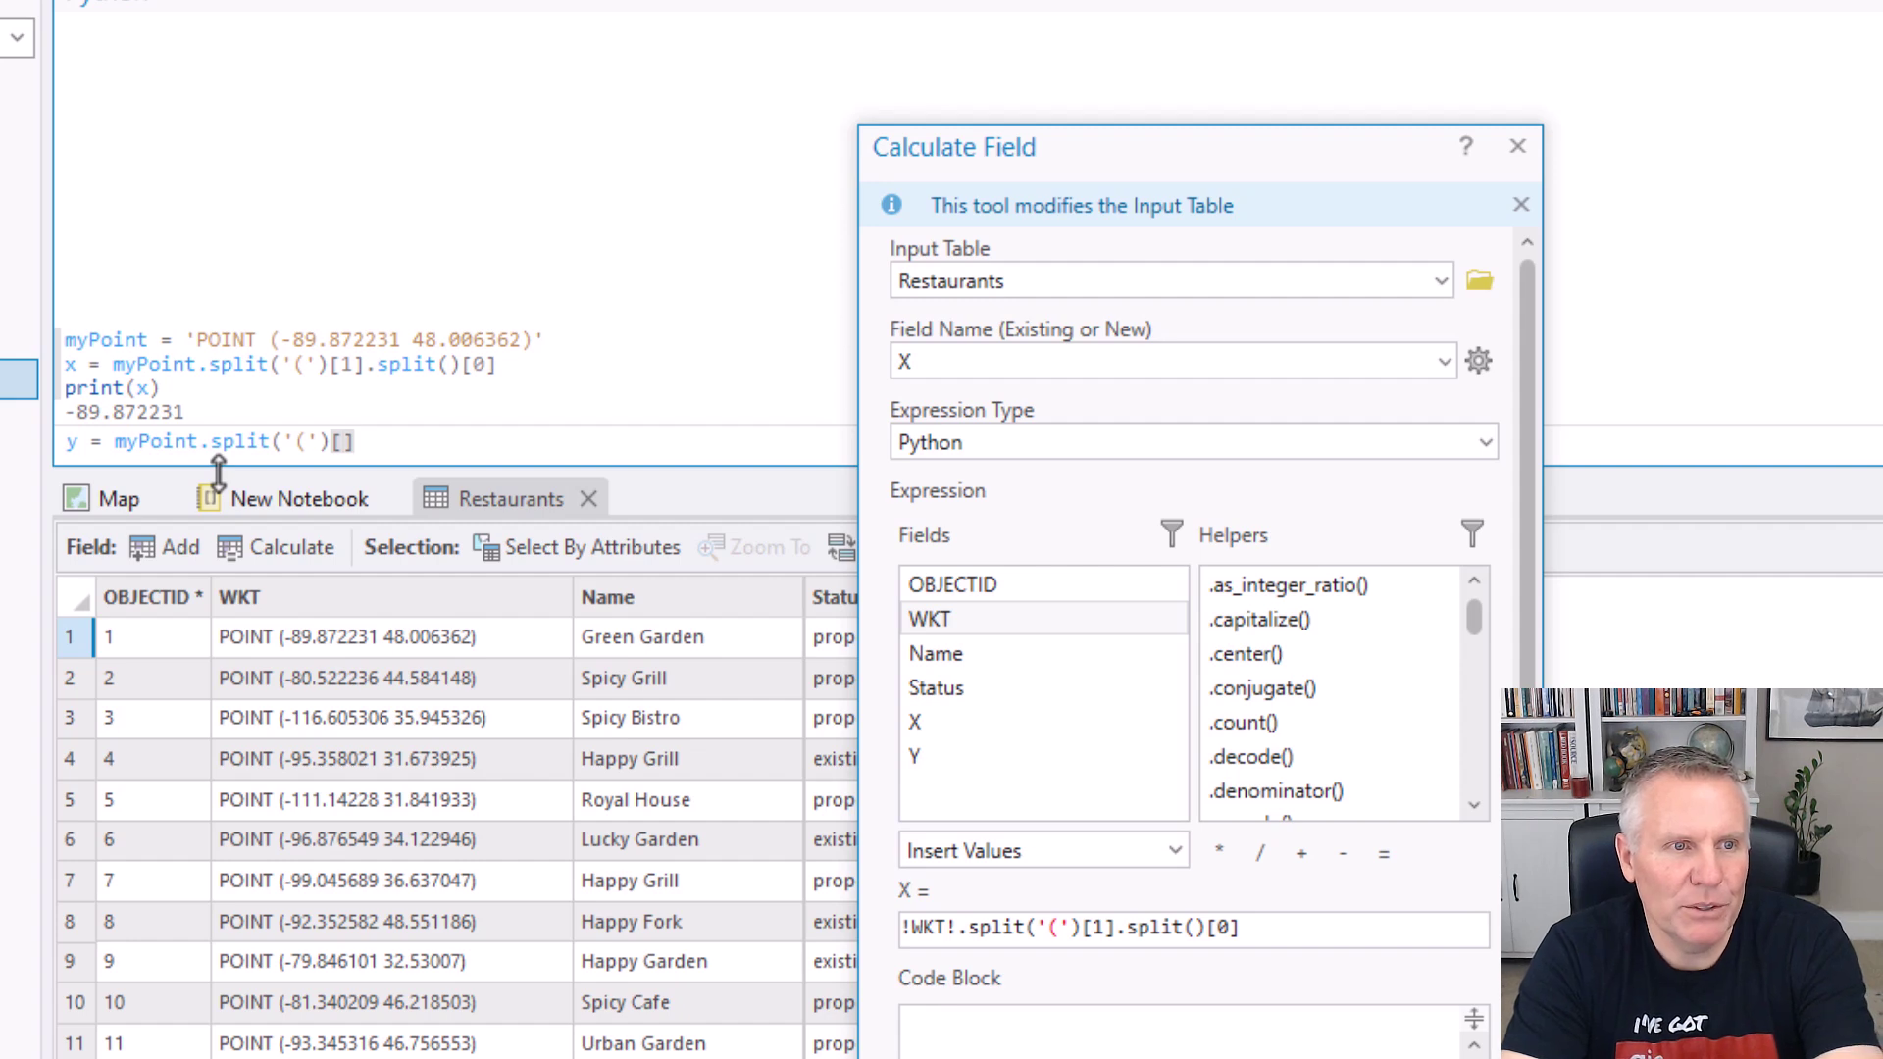
pyautogui.write('1]')
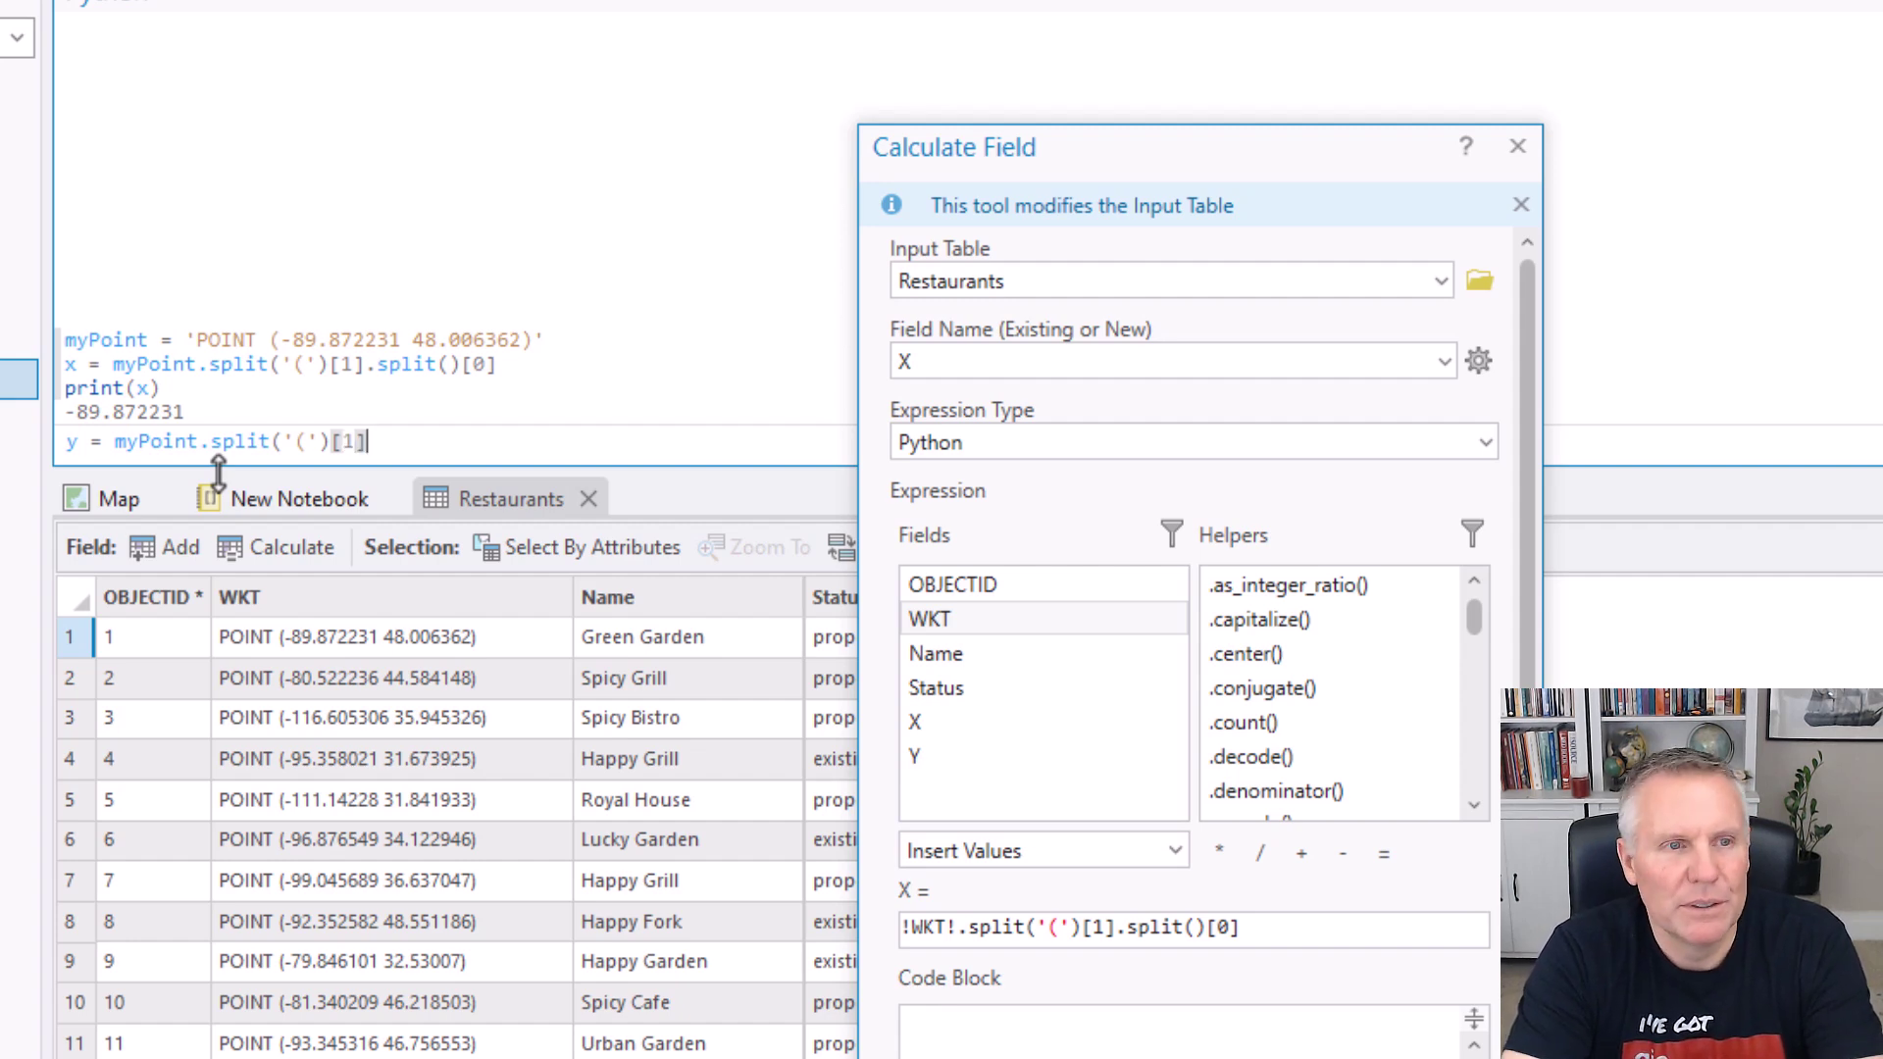
pyautogui.write('.split(')
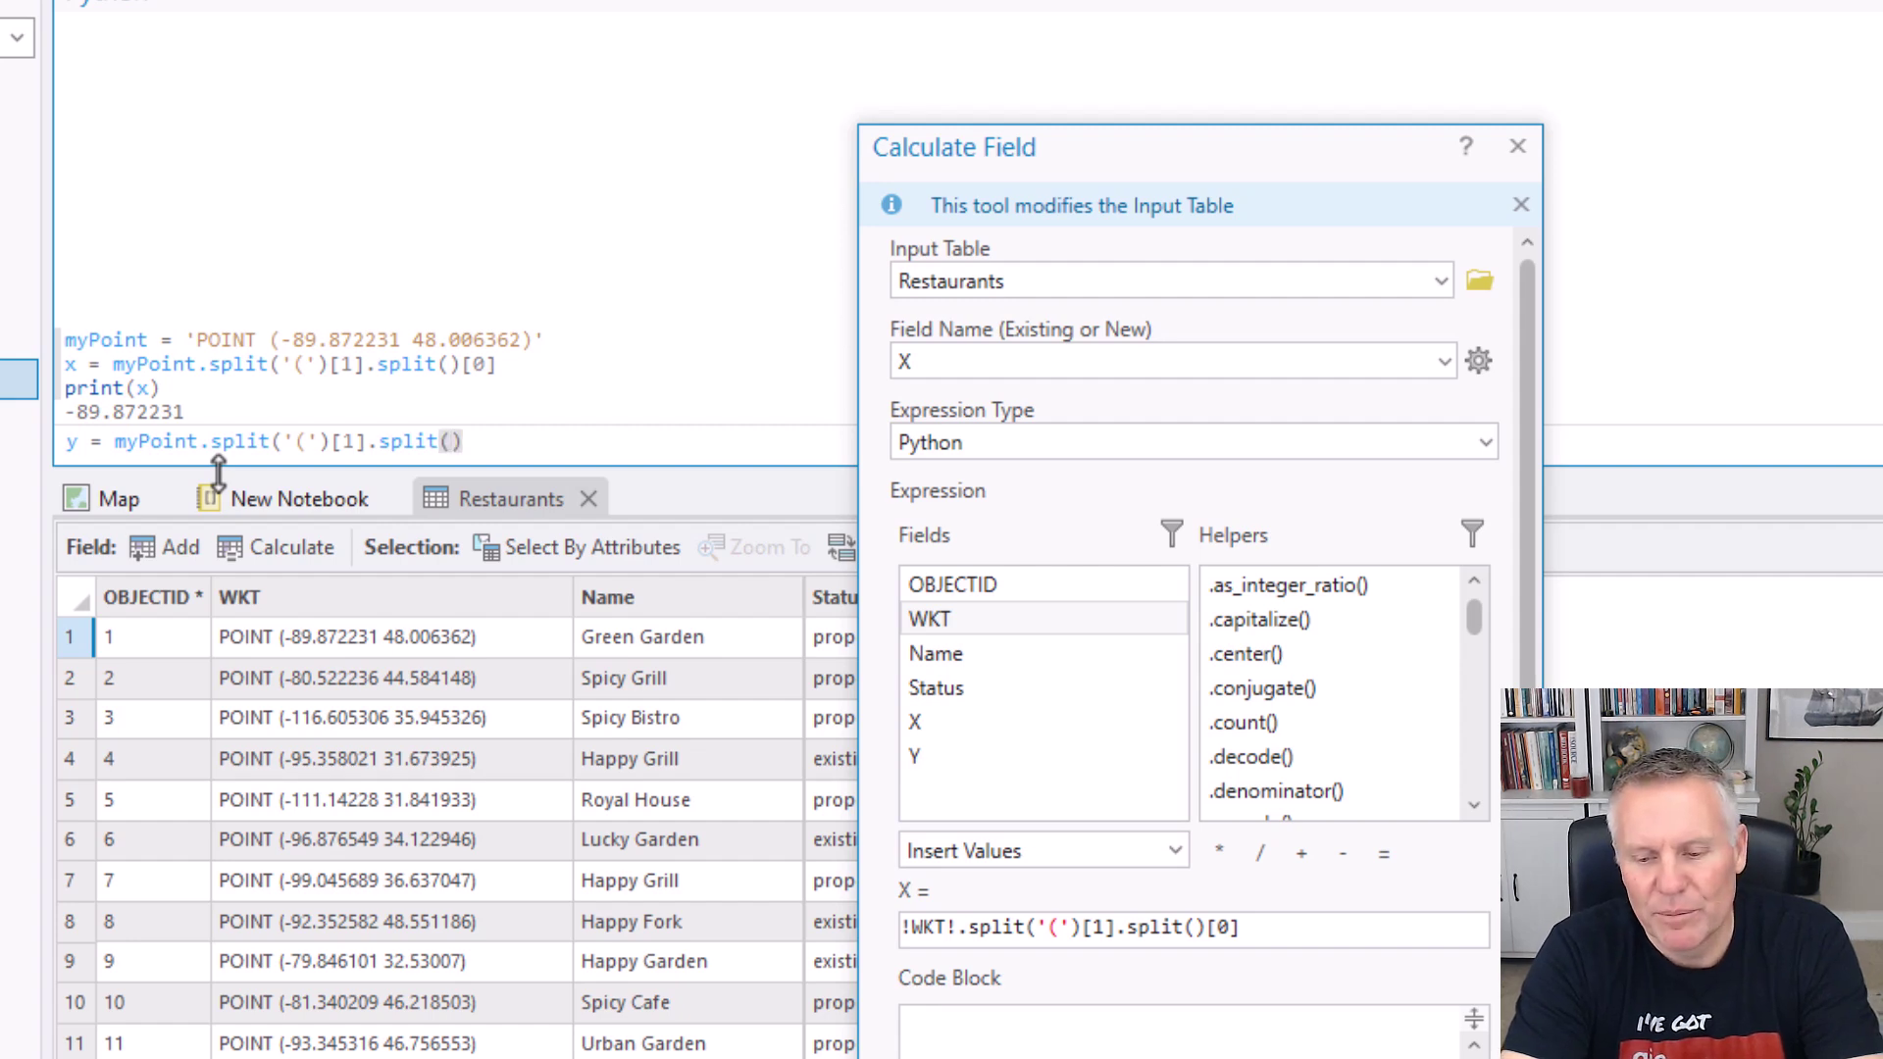
pyautogui.write(')')
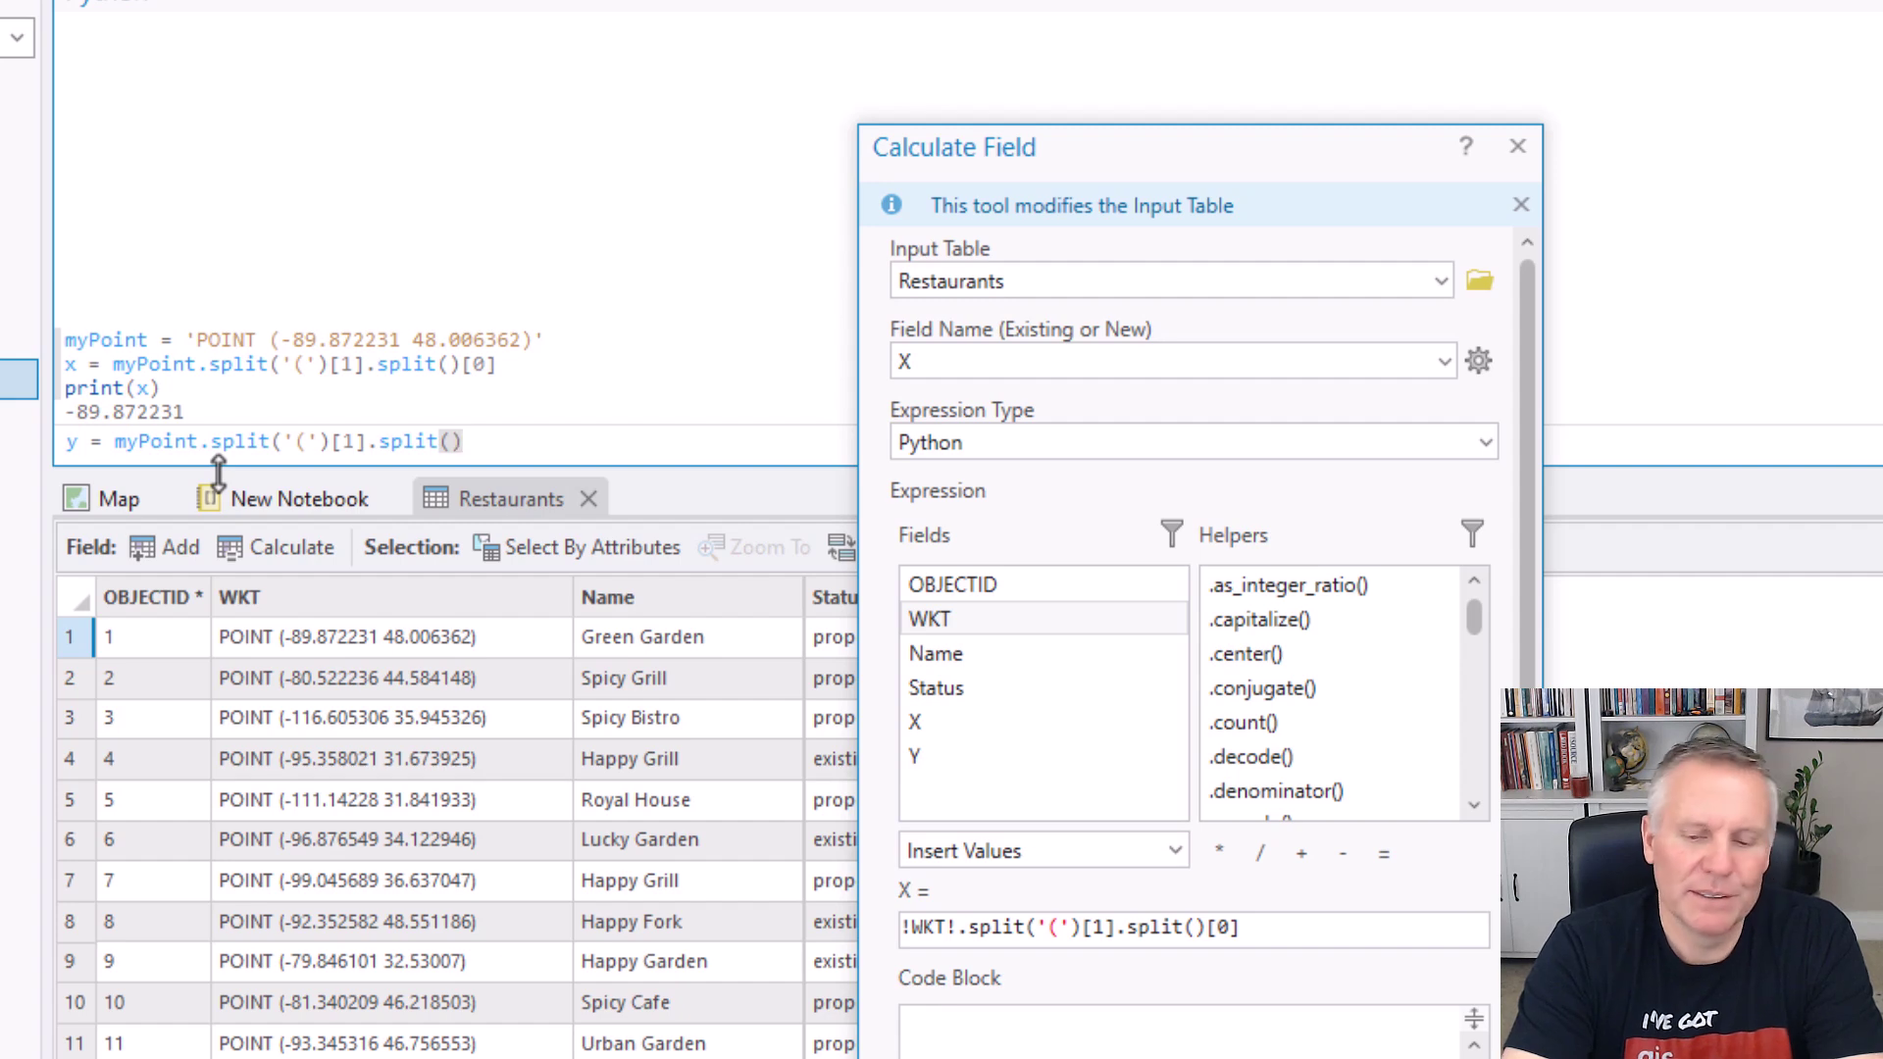
pyautogui.write('[')
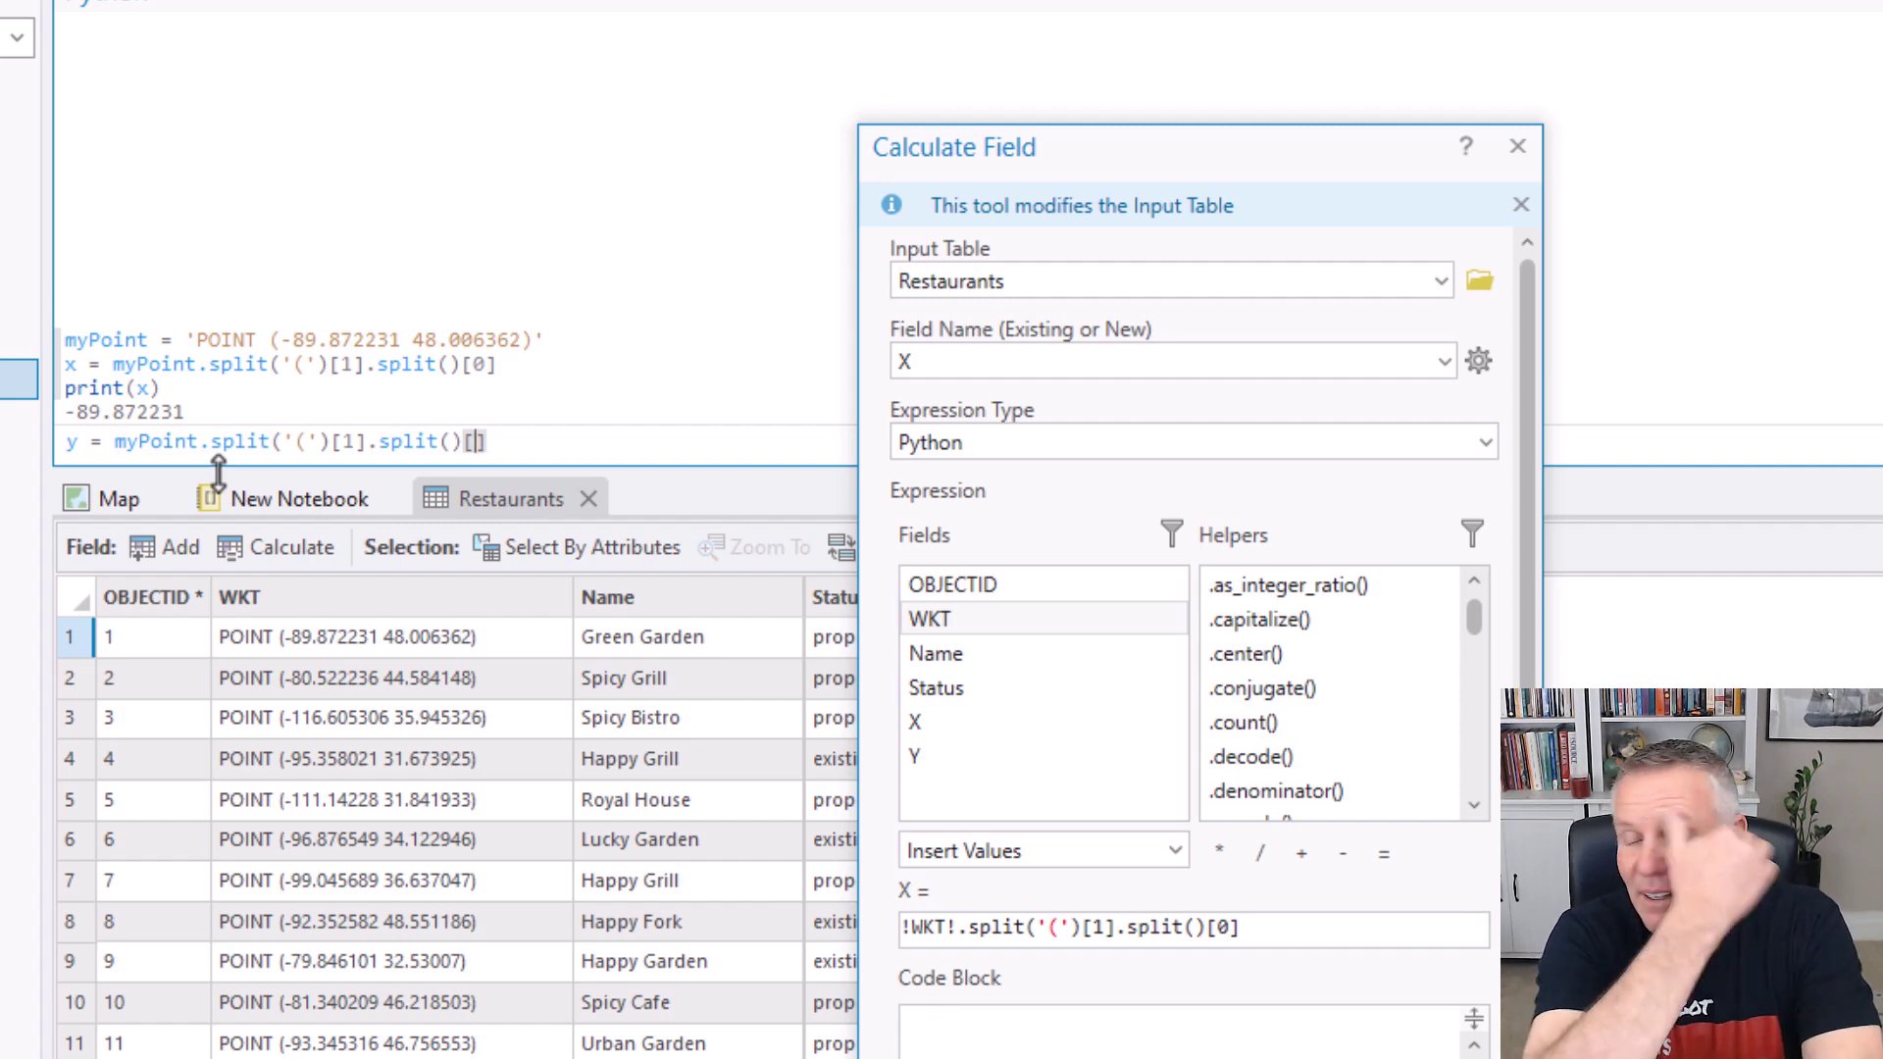
pyautogui.write('1')
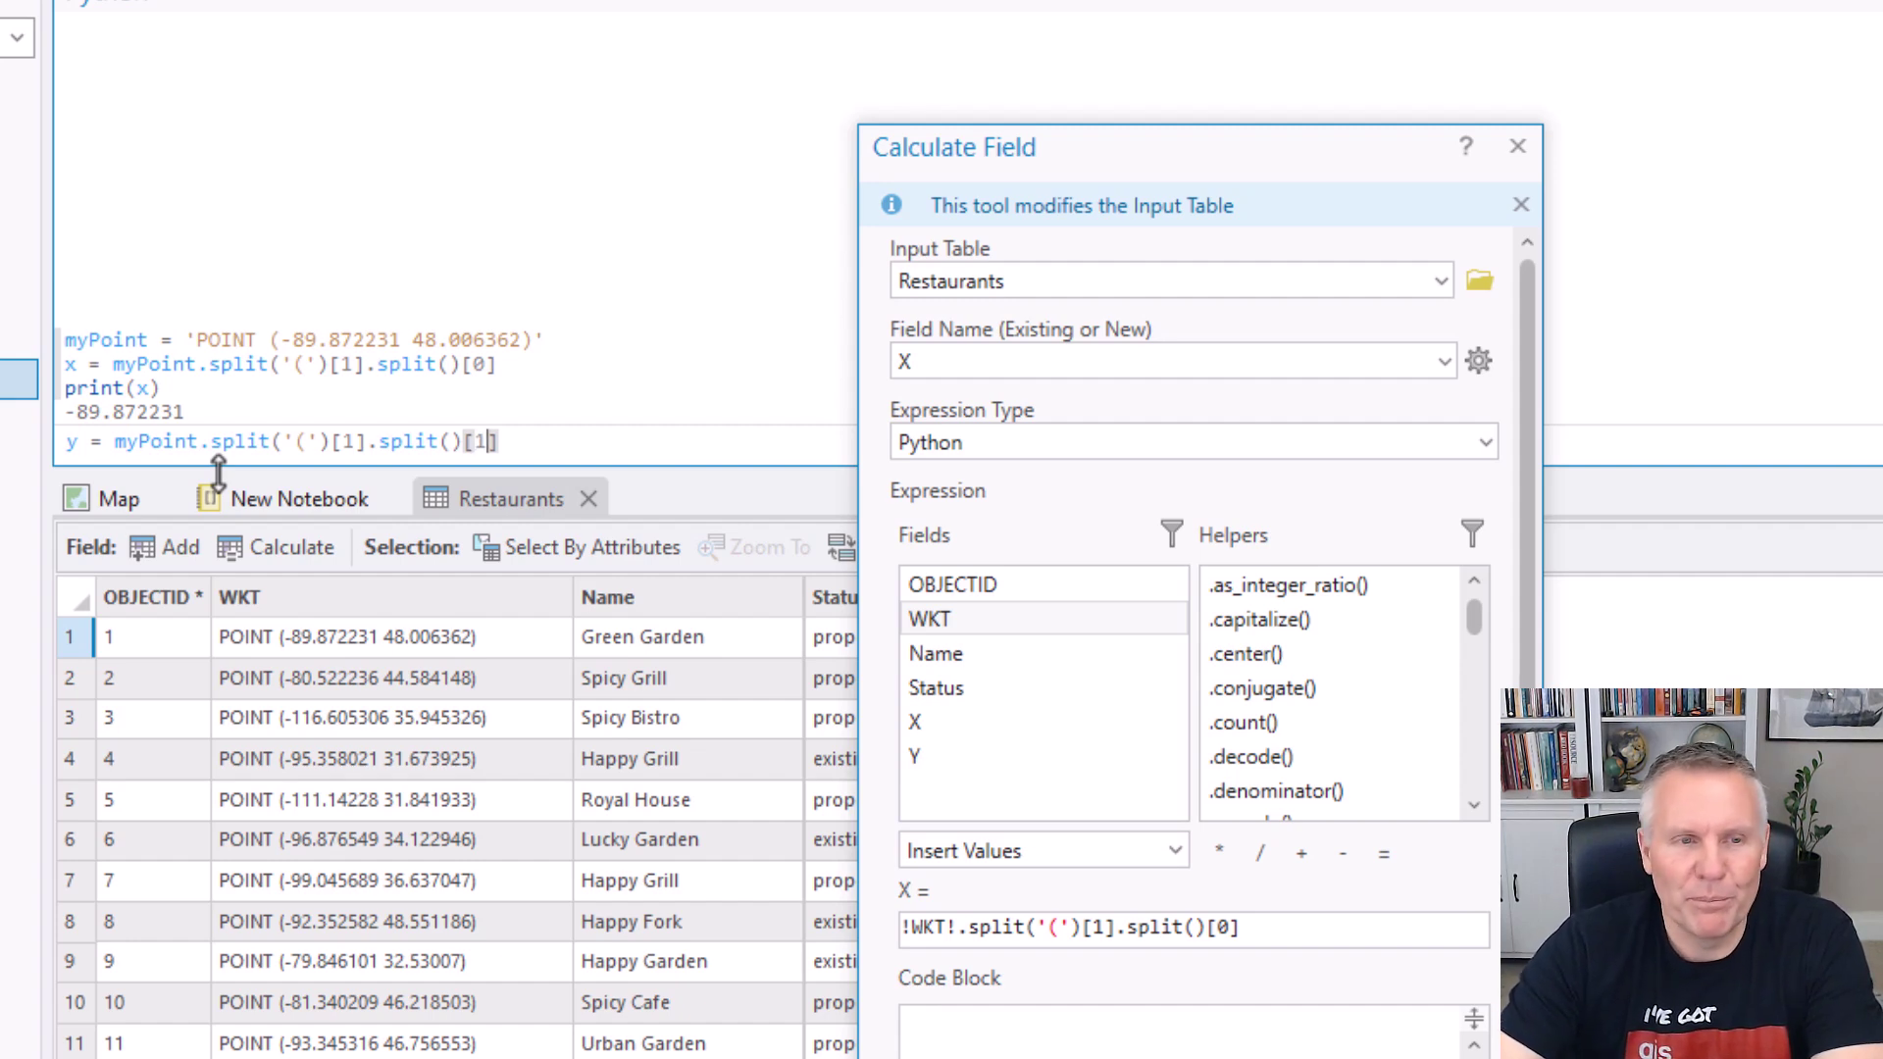
pyautogui.write(']')
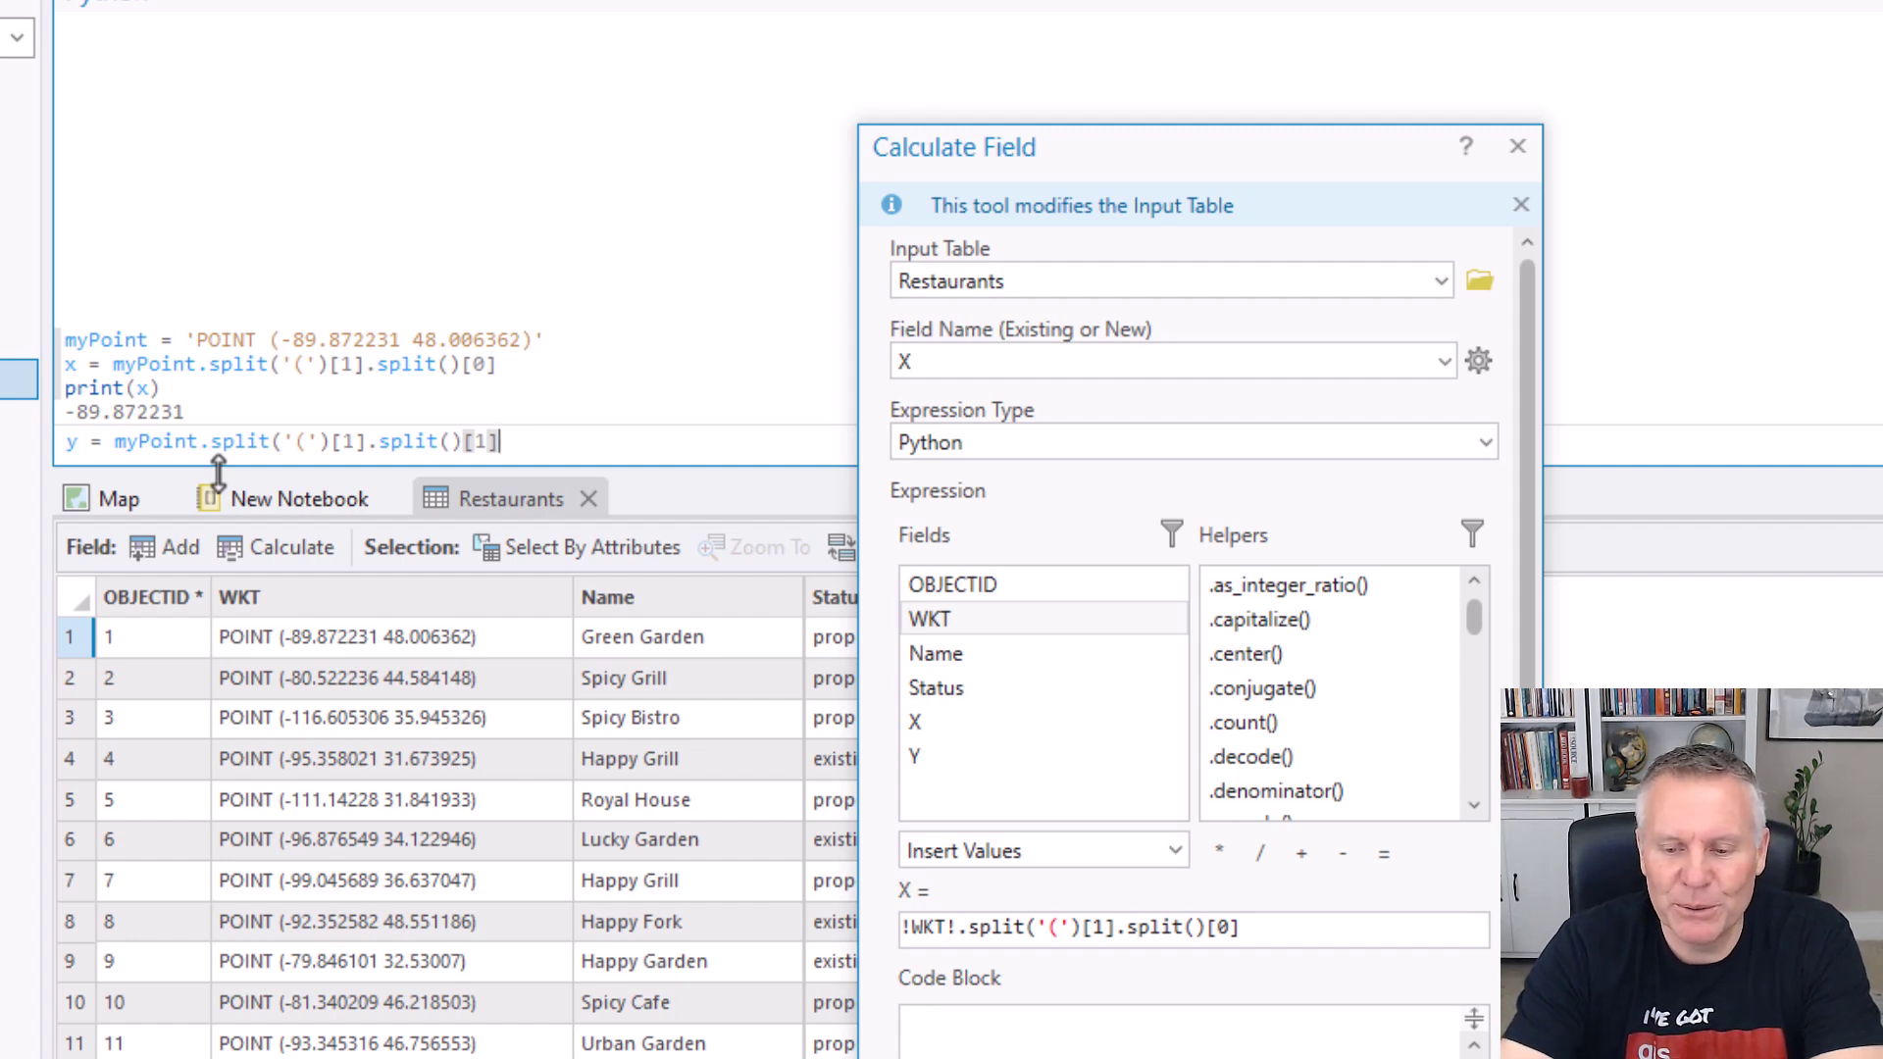
pyautogui.write('[')
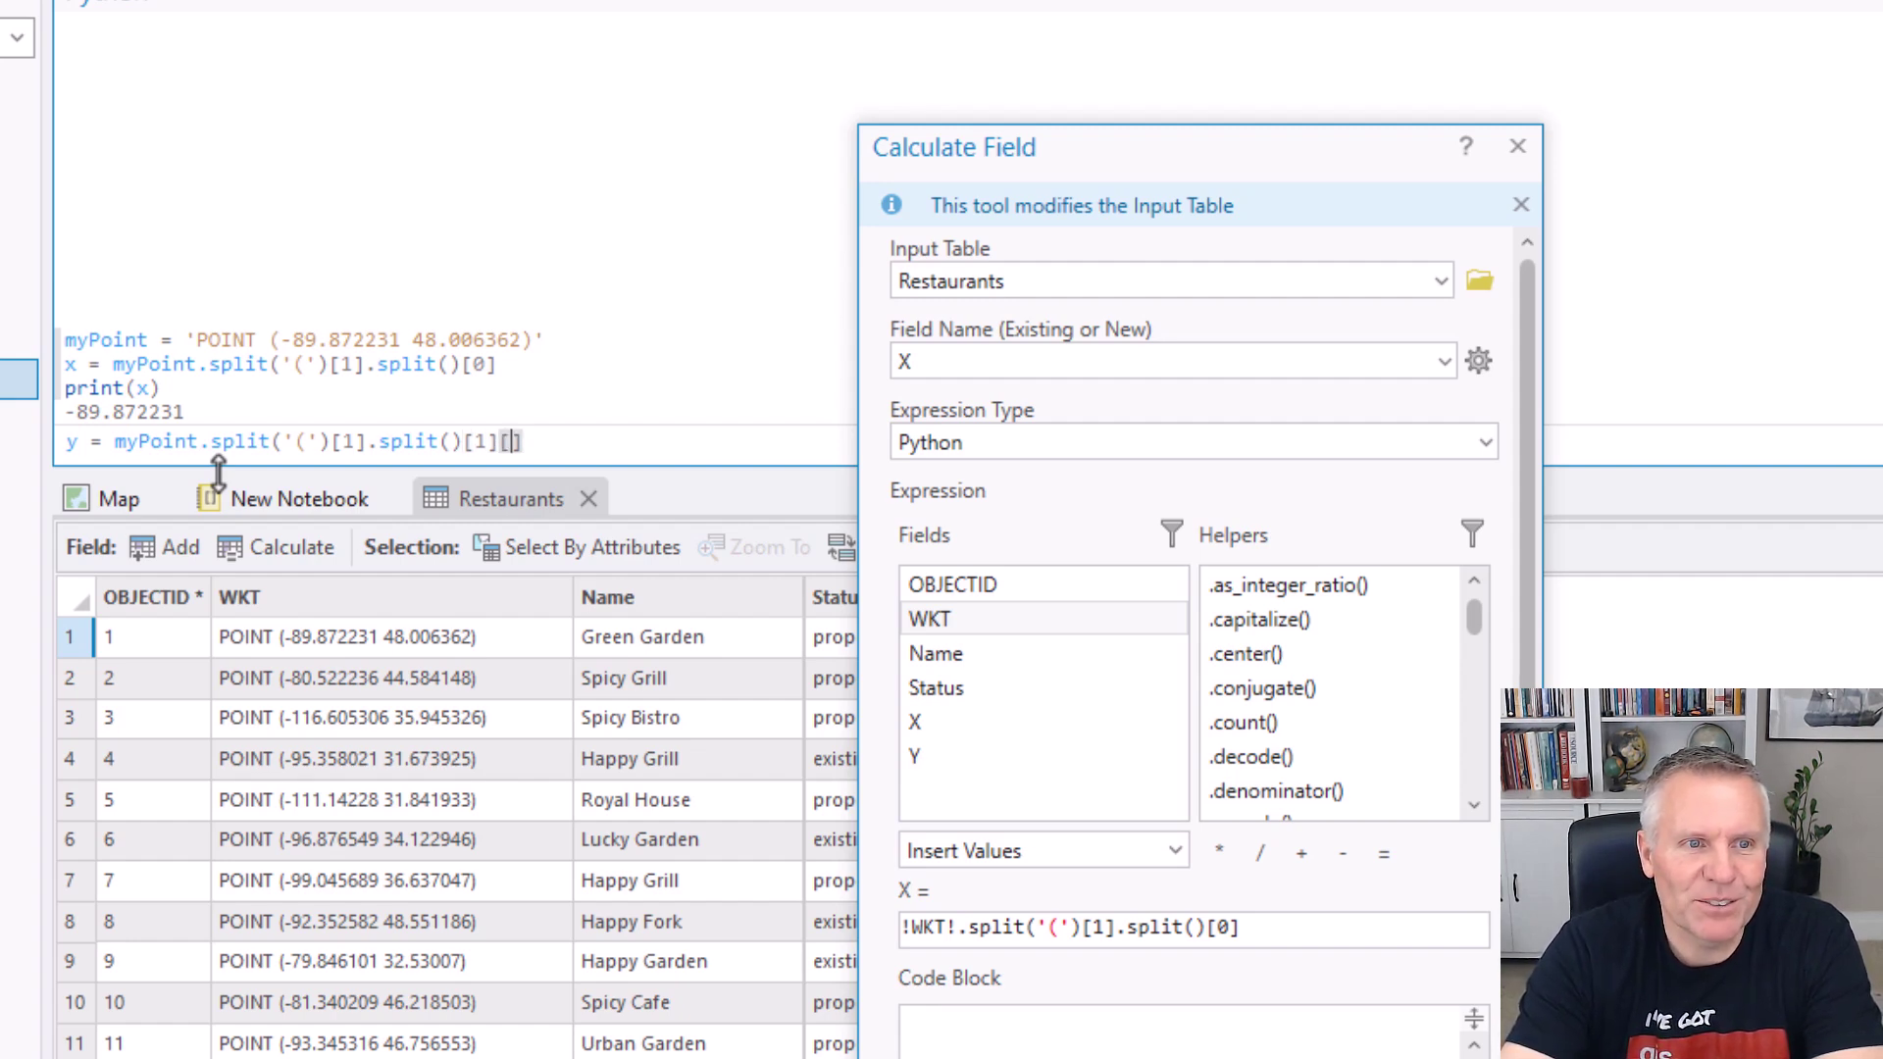
pyautogui.write(':')
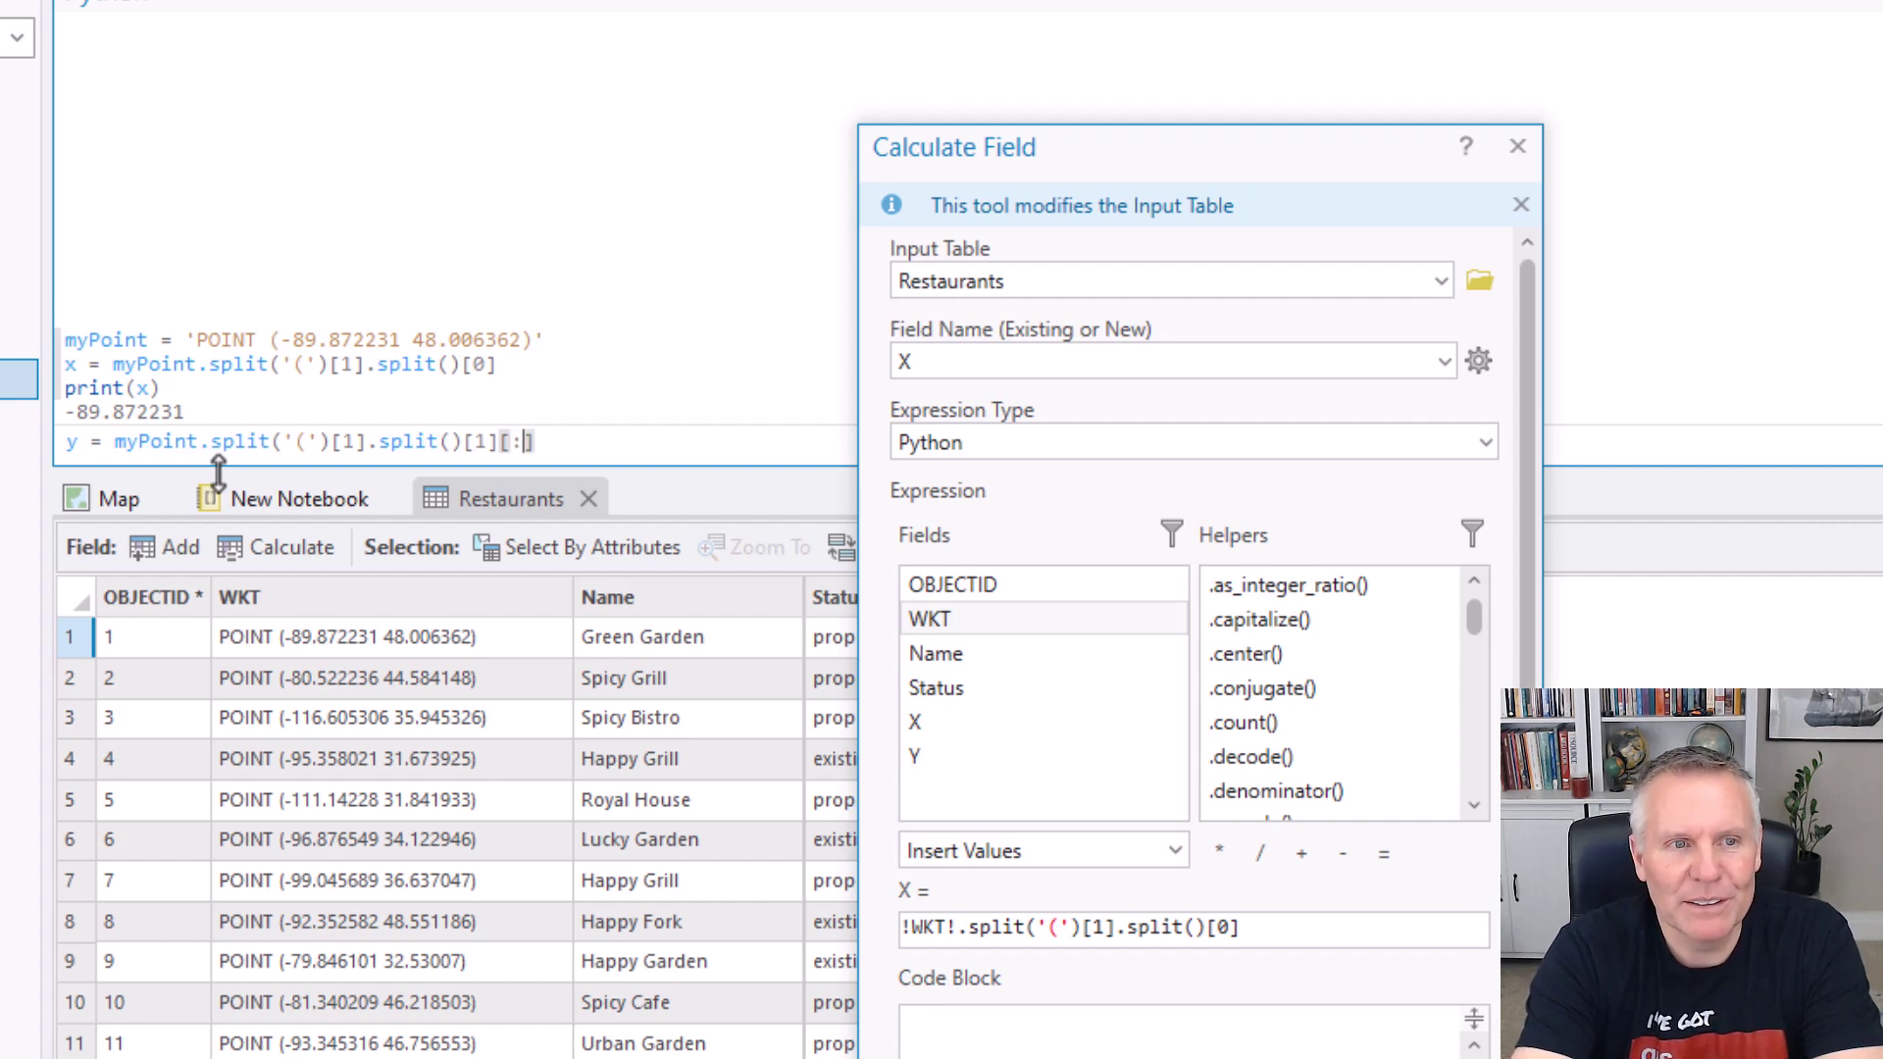
pyautogui.write('-')
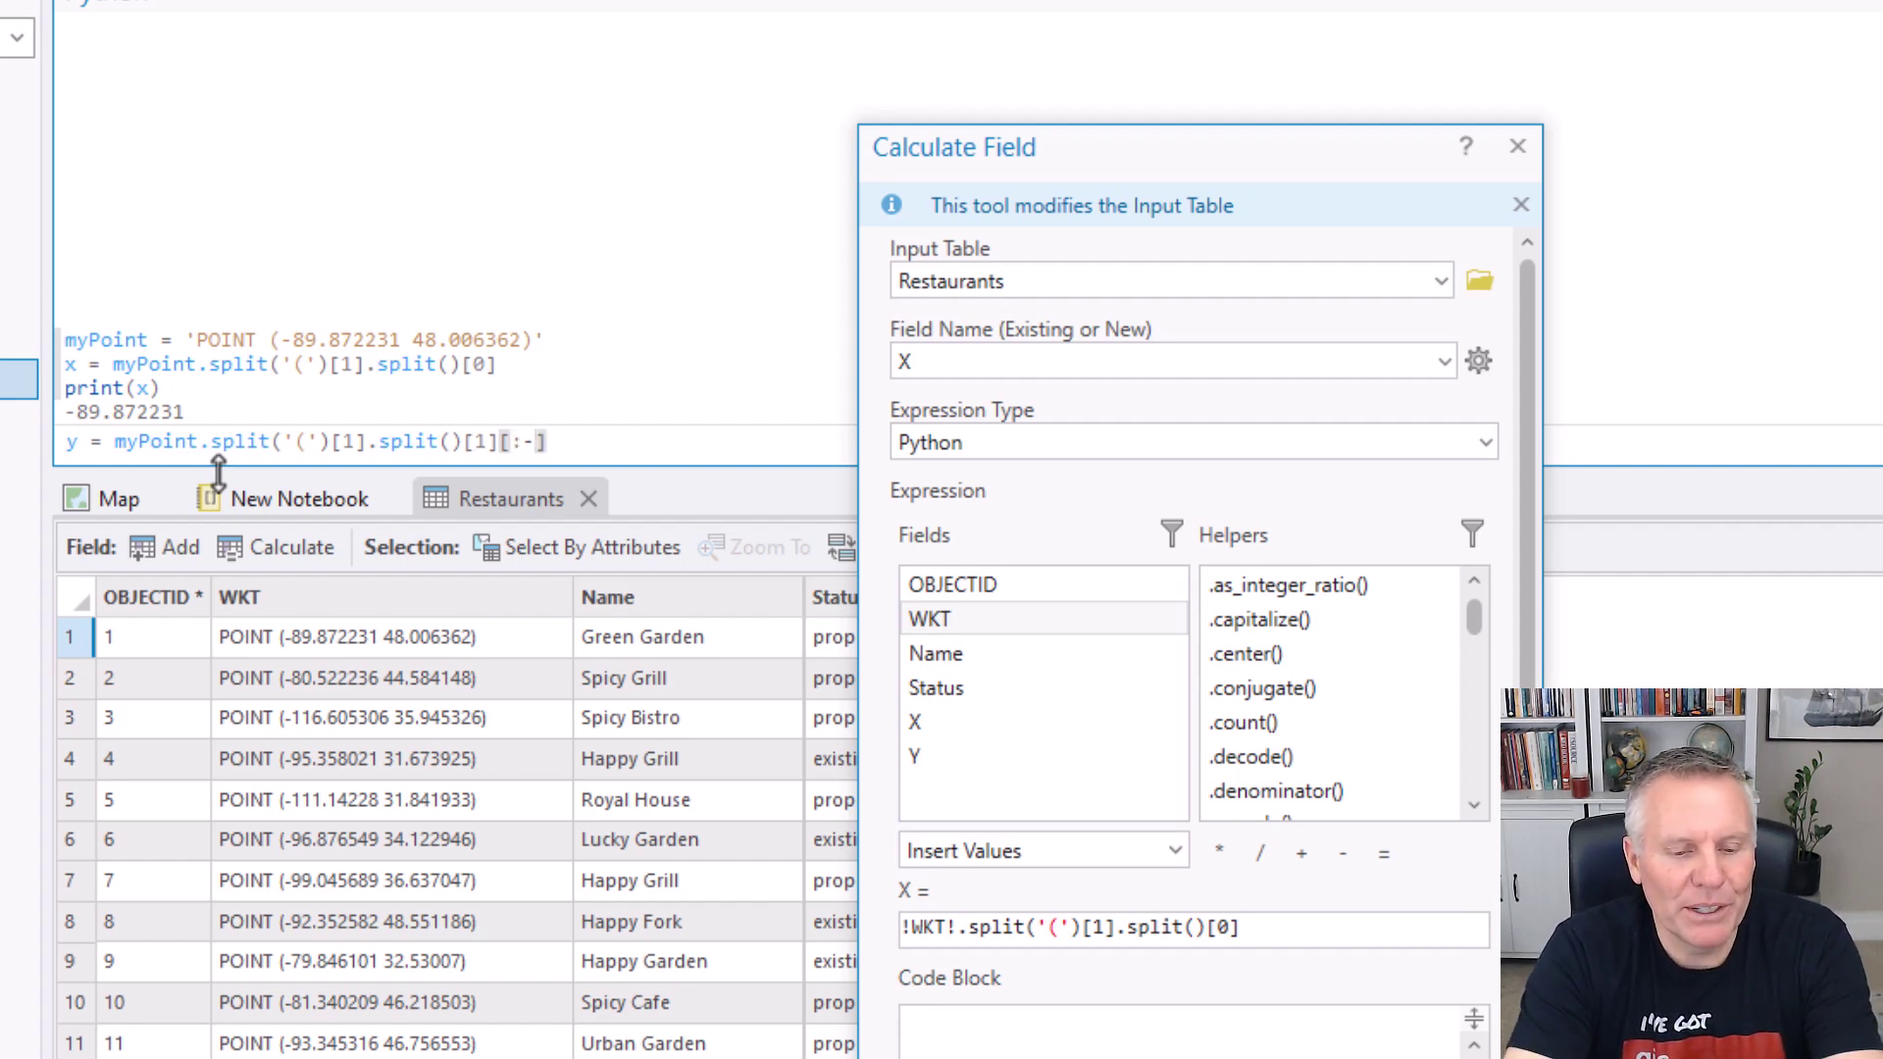
pyautogui.write('1')
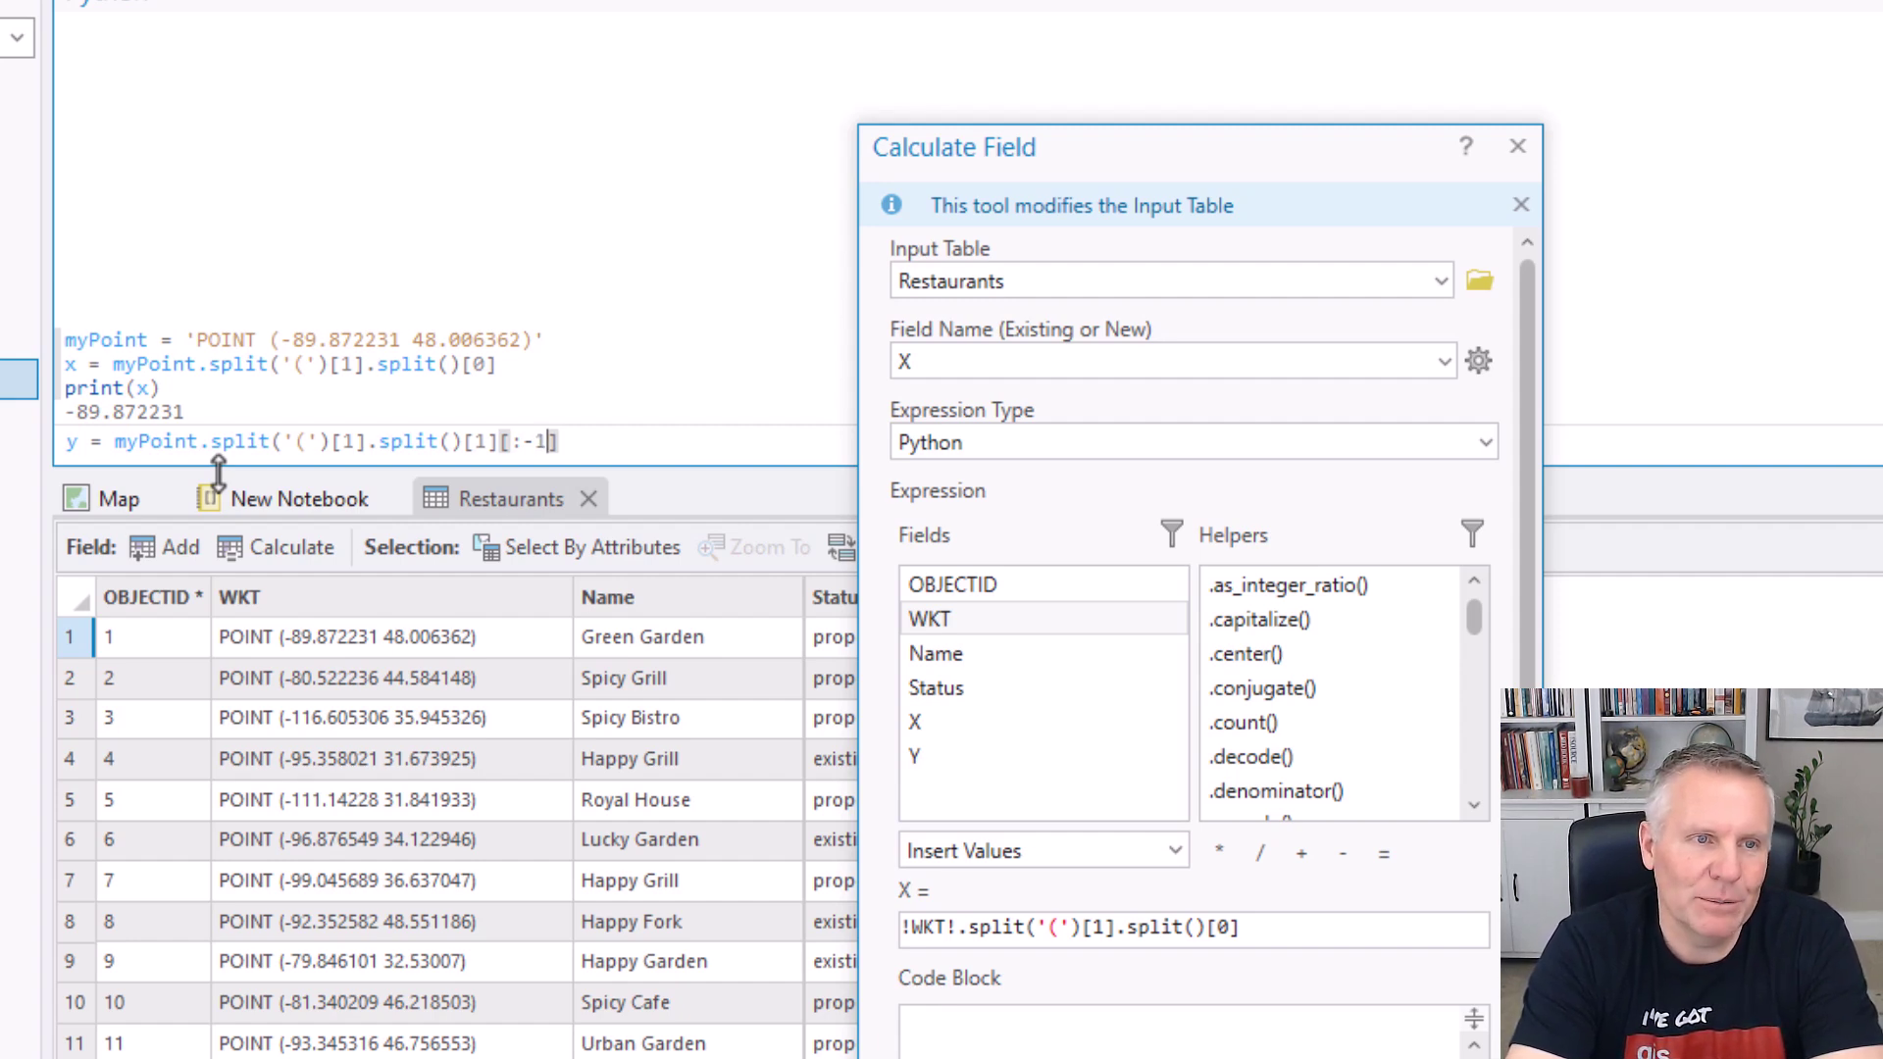
pyautogui.press('Right')
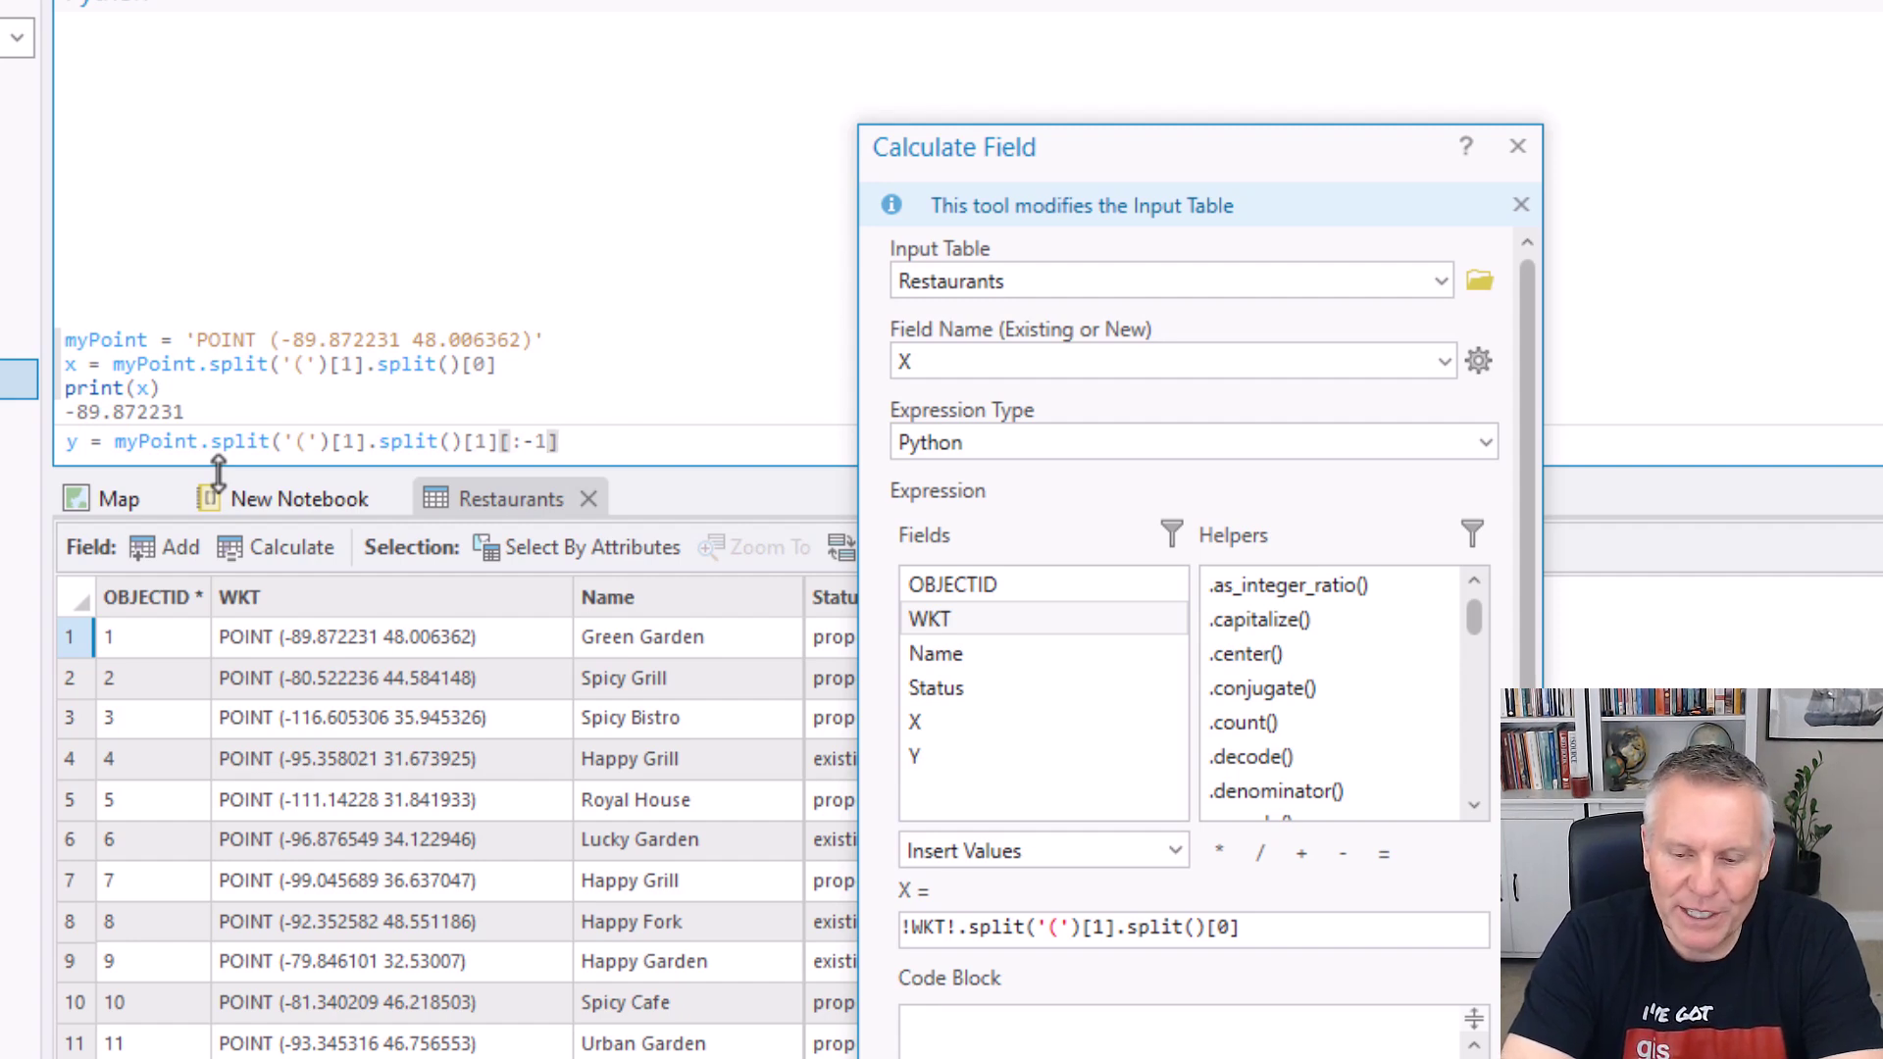
pyautogui.press('Return')
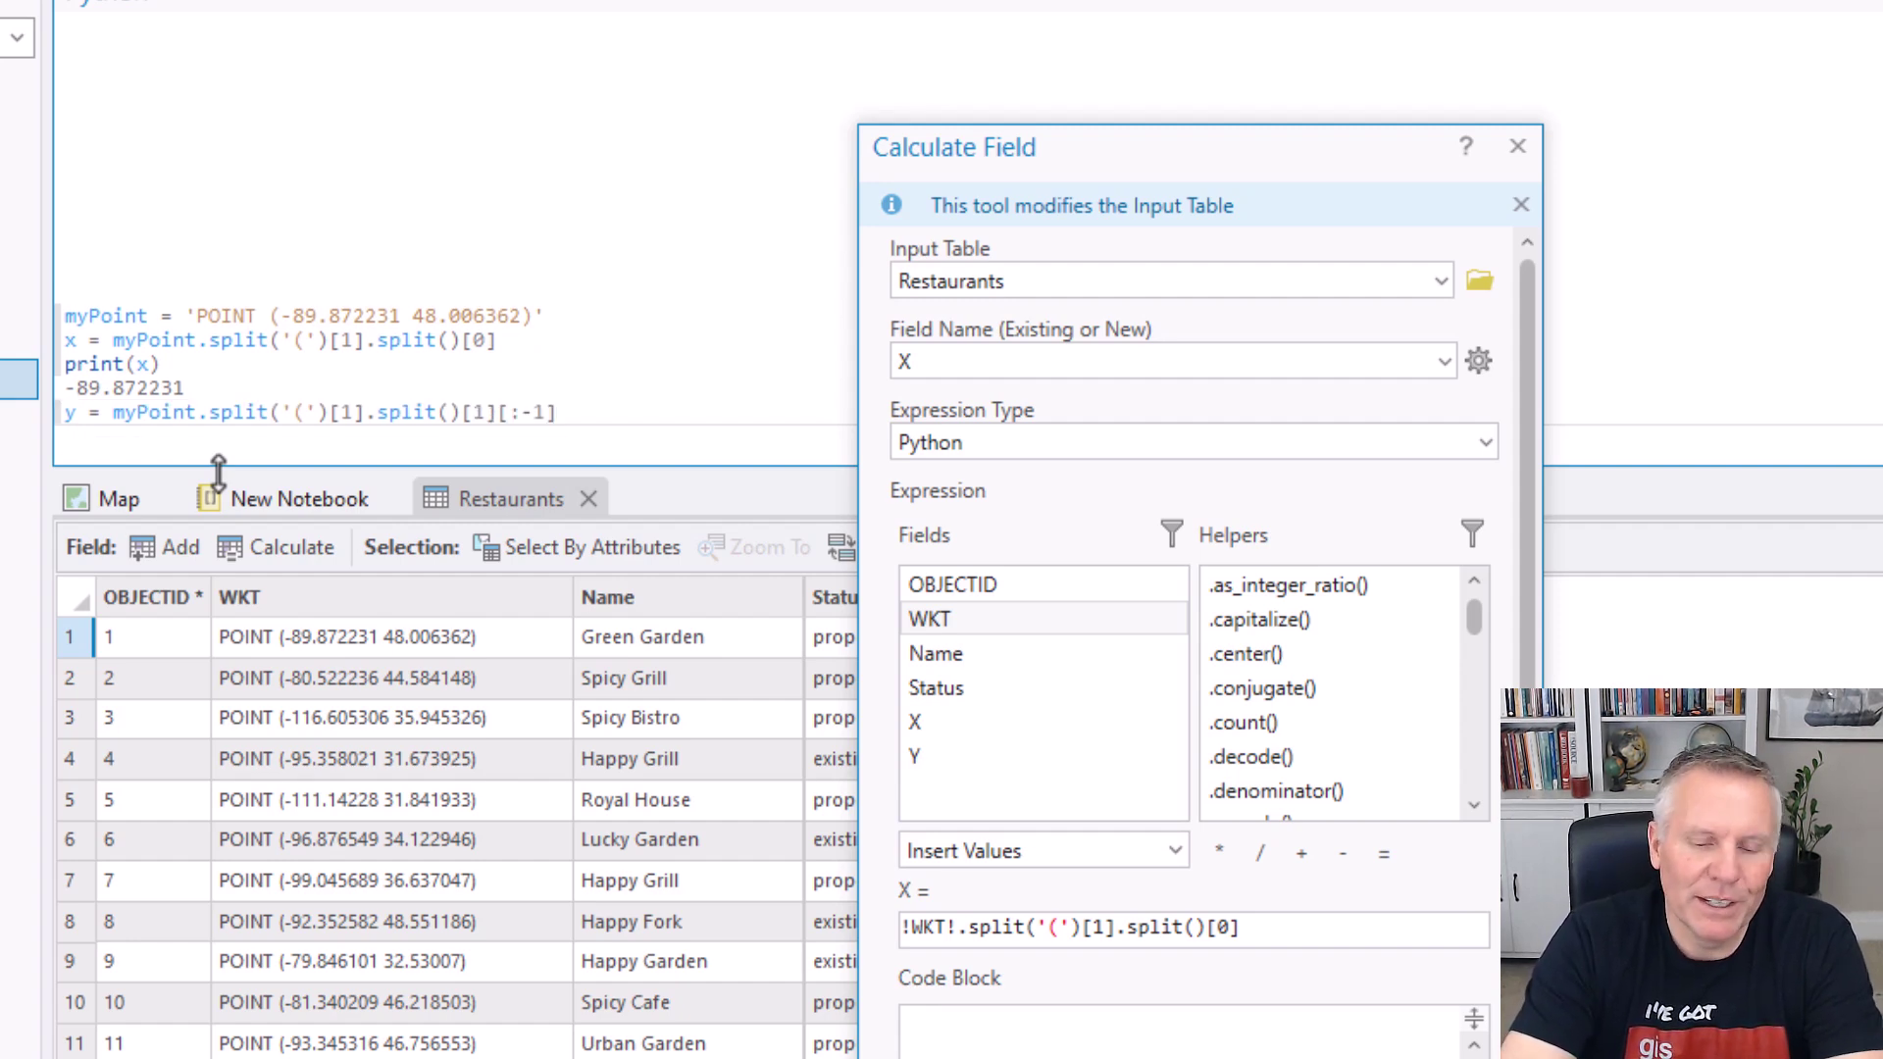
pyautogui.write('print(')
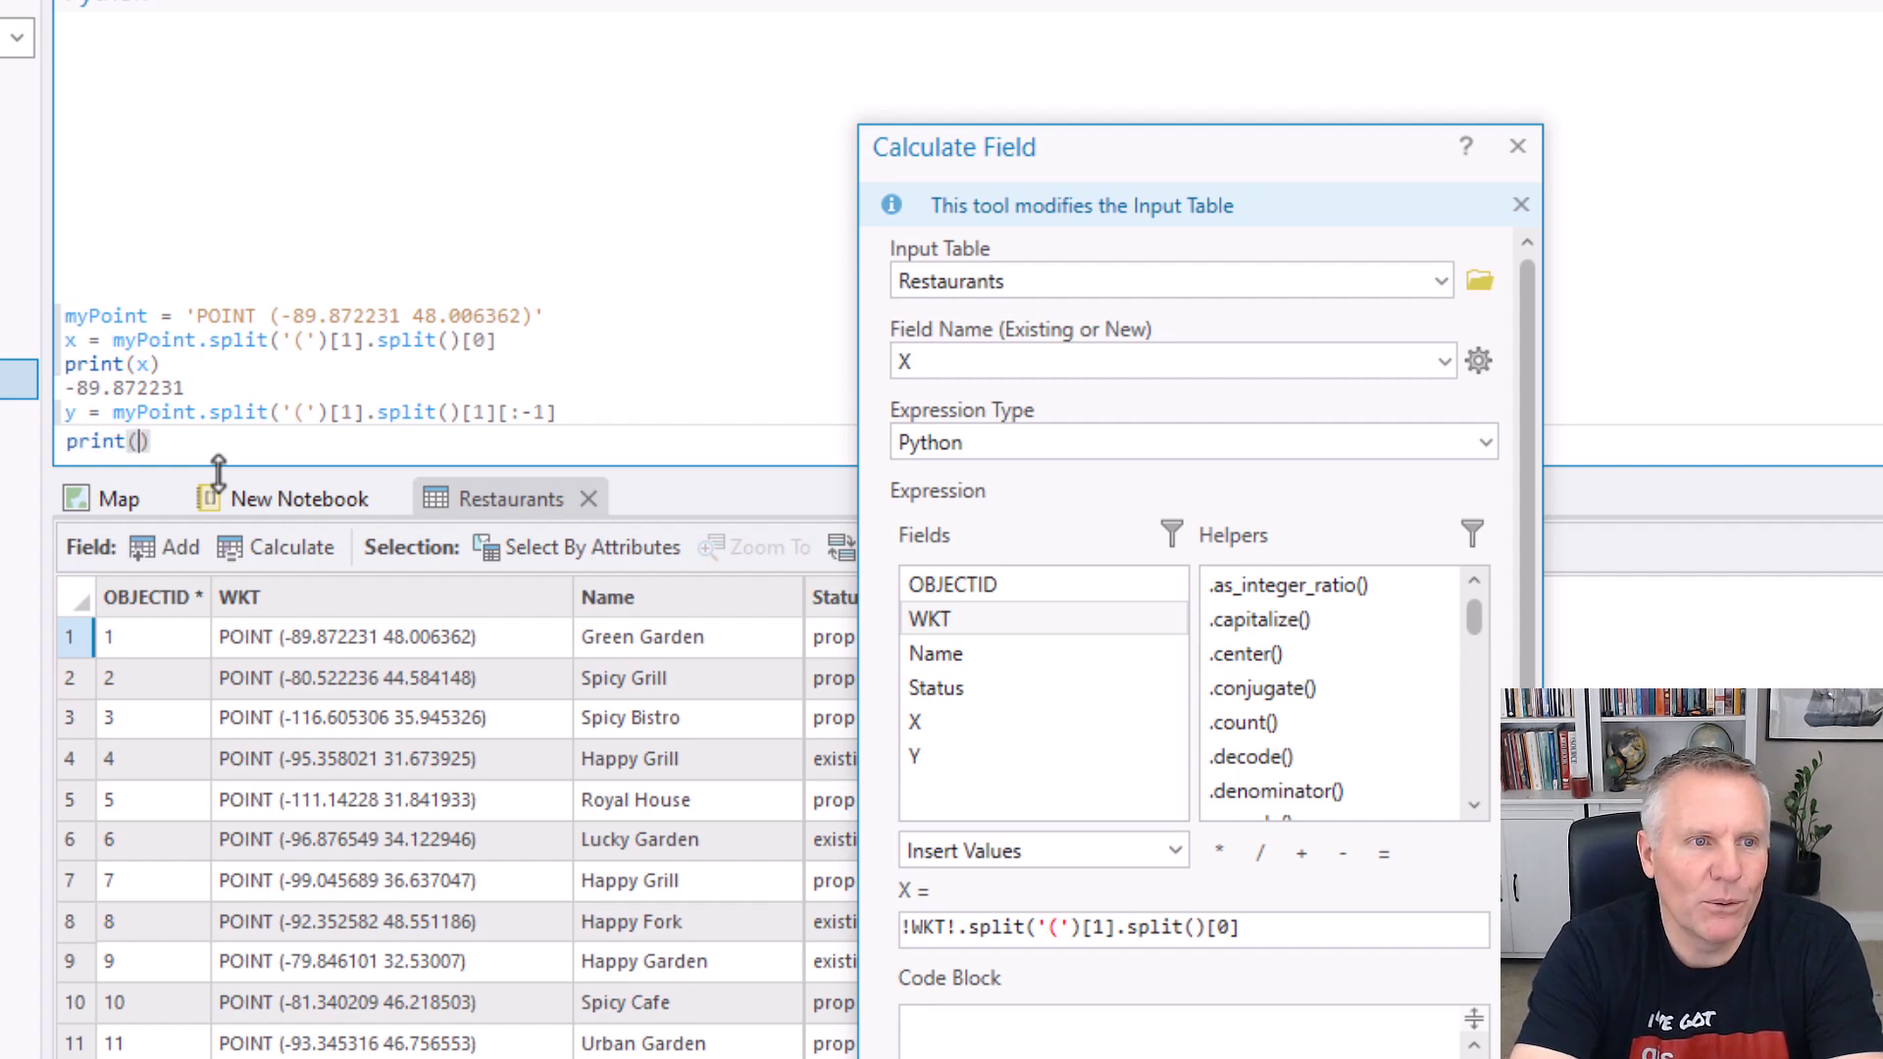
pyautogui.write('y')
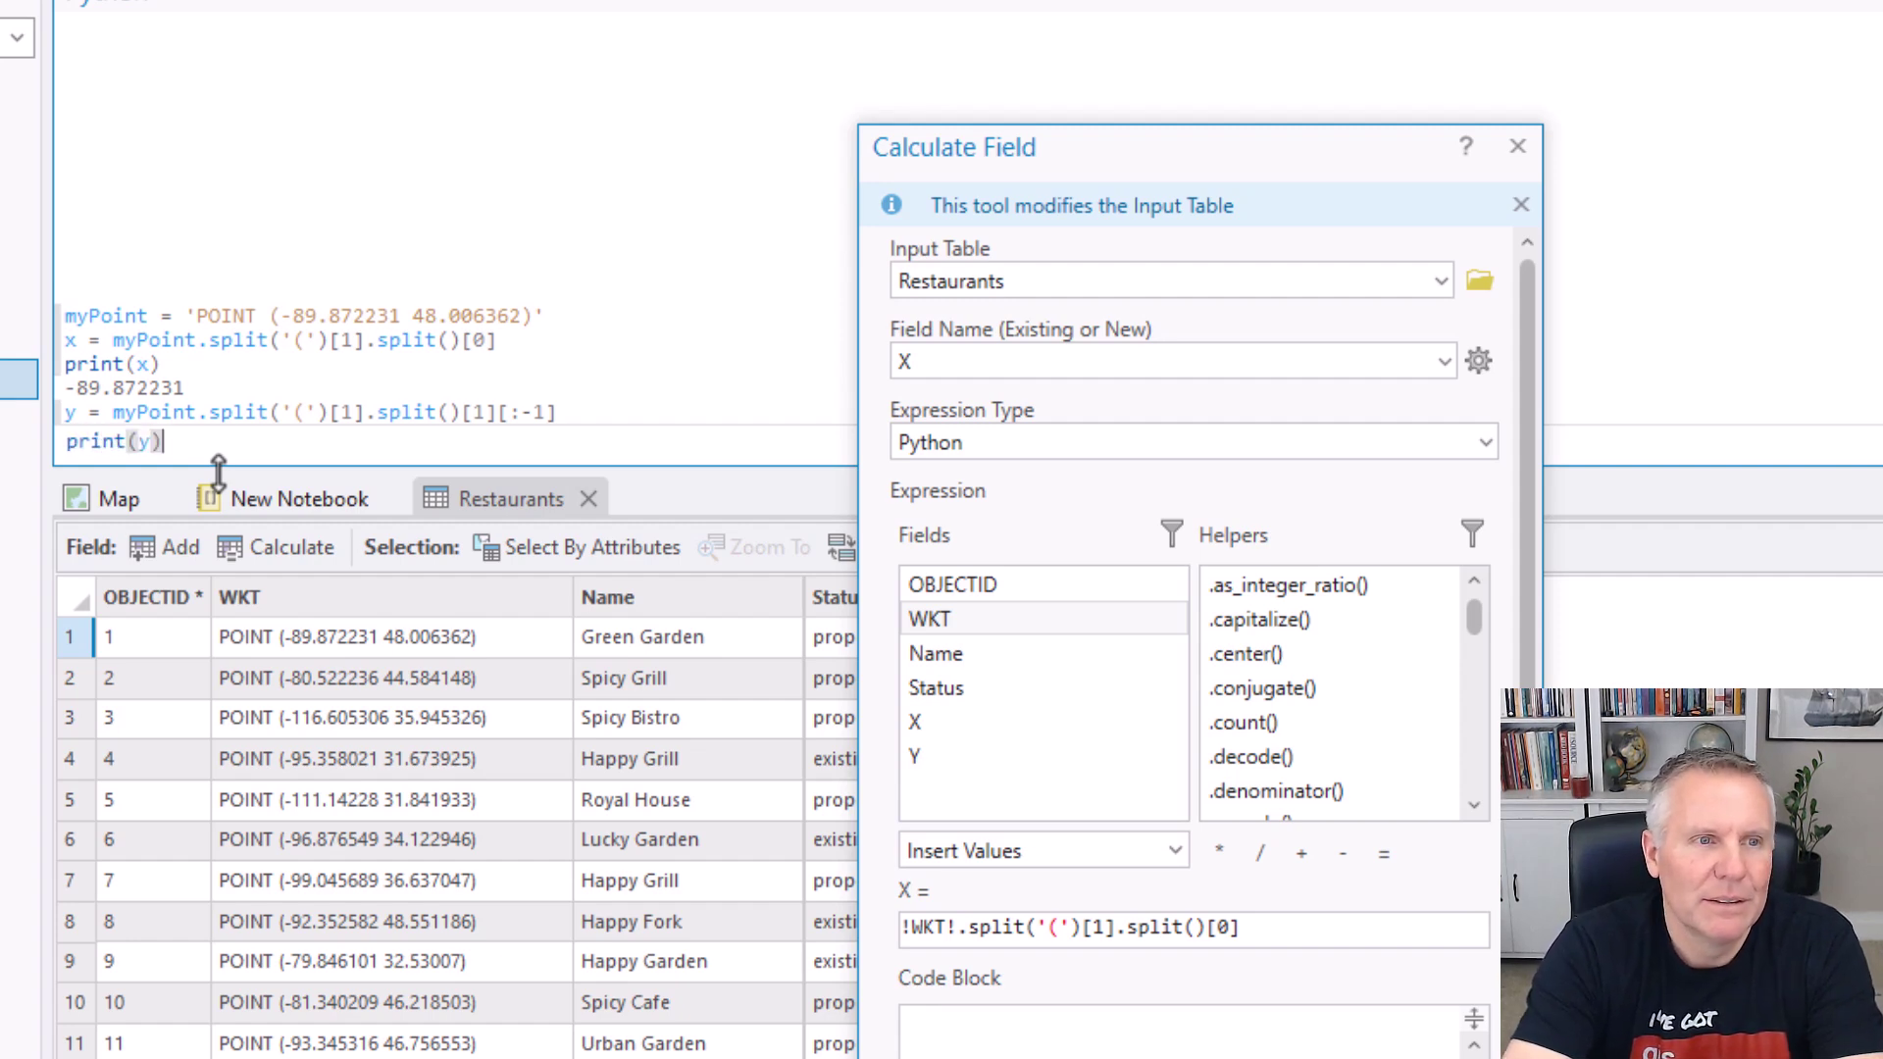
pyautogui.press('Return')
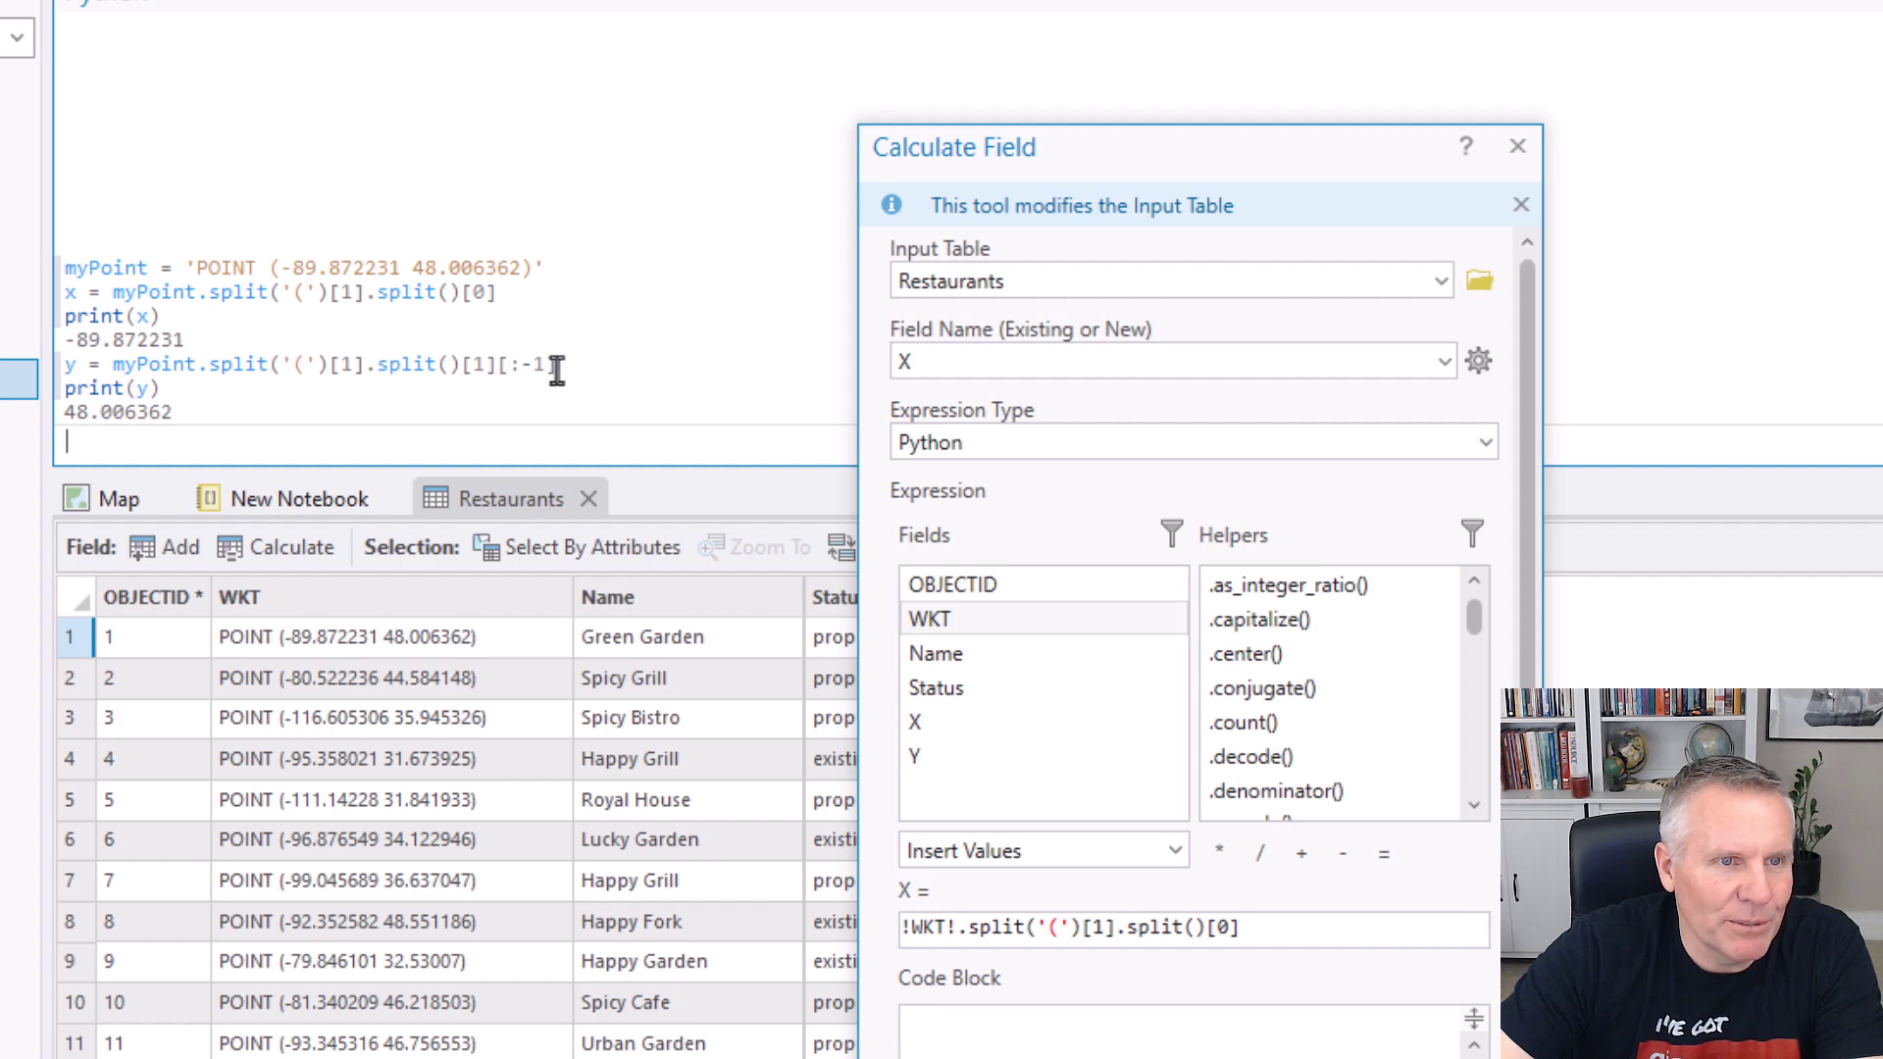
# - Rerun the y line in the Python window with slice [:-2], printing 48.00636
pyautogui.moveTo(557, 364); pyautogui.dragTo(54, 387)
pyautogui.hotkey('ctrl', 'c')
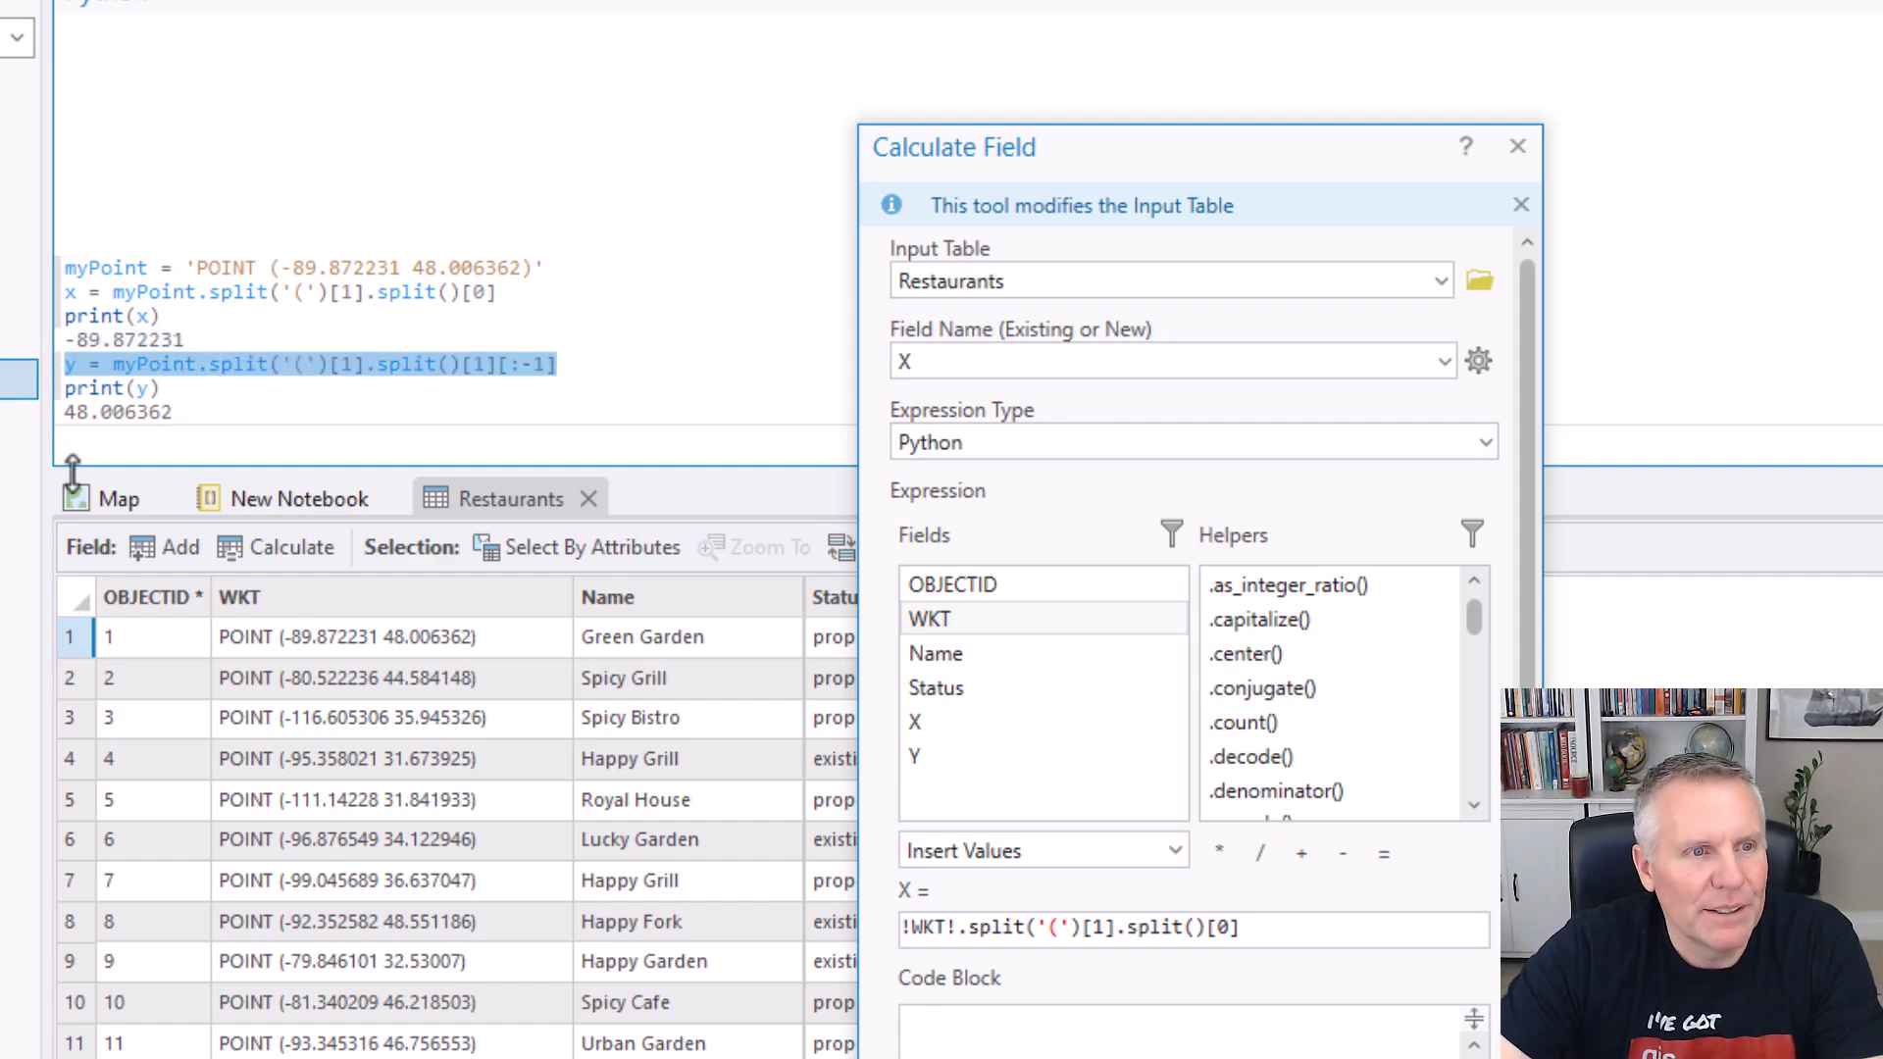
pyautogui.click(136, 439)
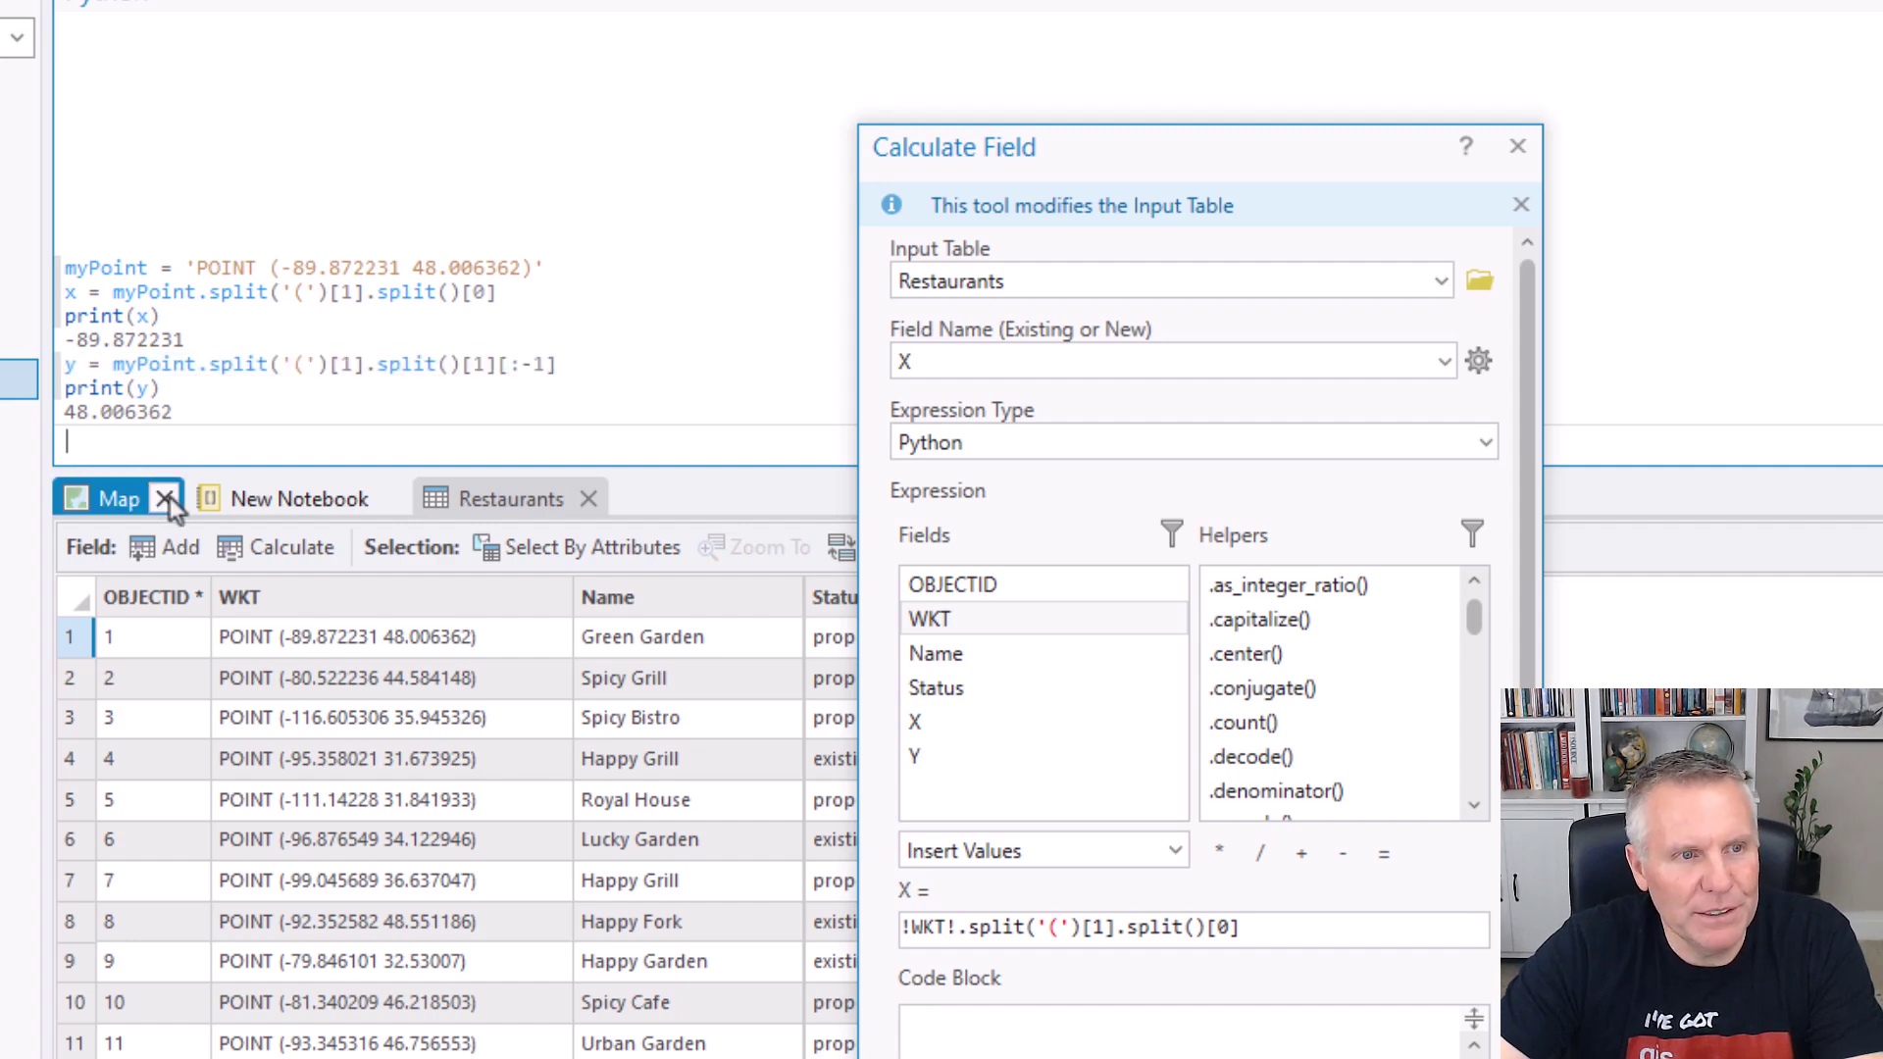
pyautogui.hotkey('ctrl', 'v')
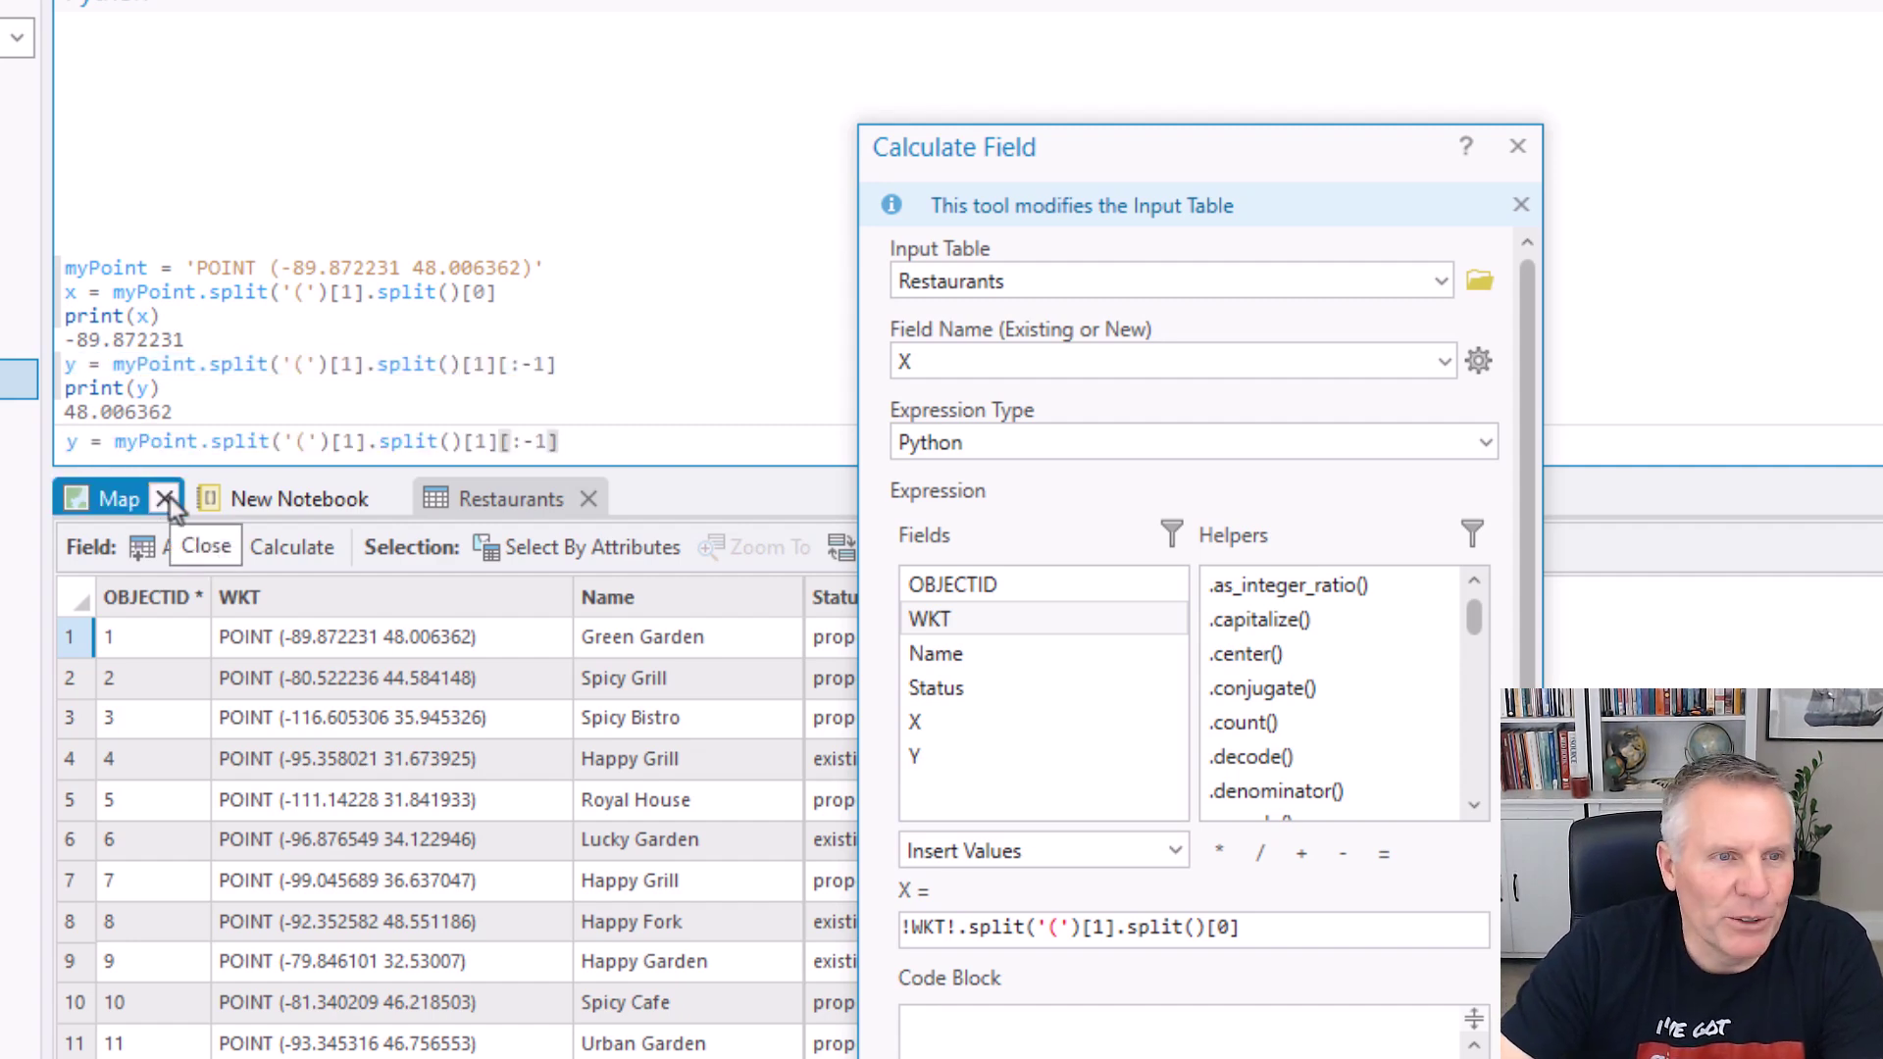
pyautogui.press('BackSpace')
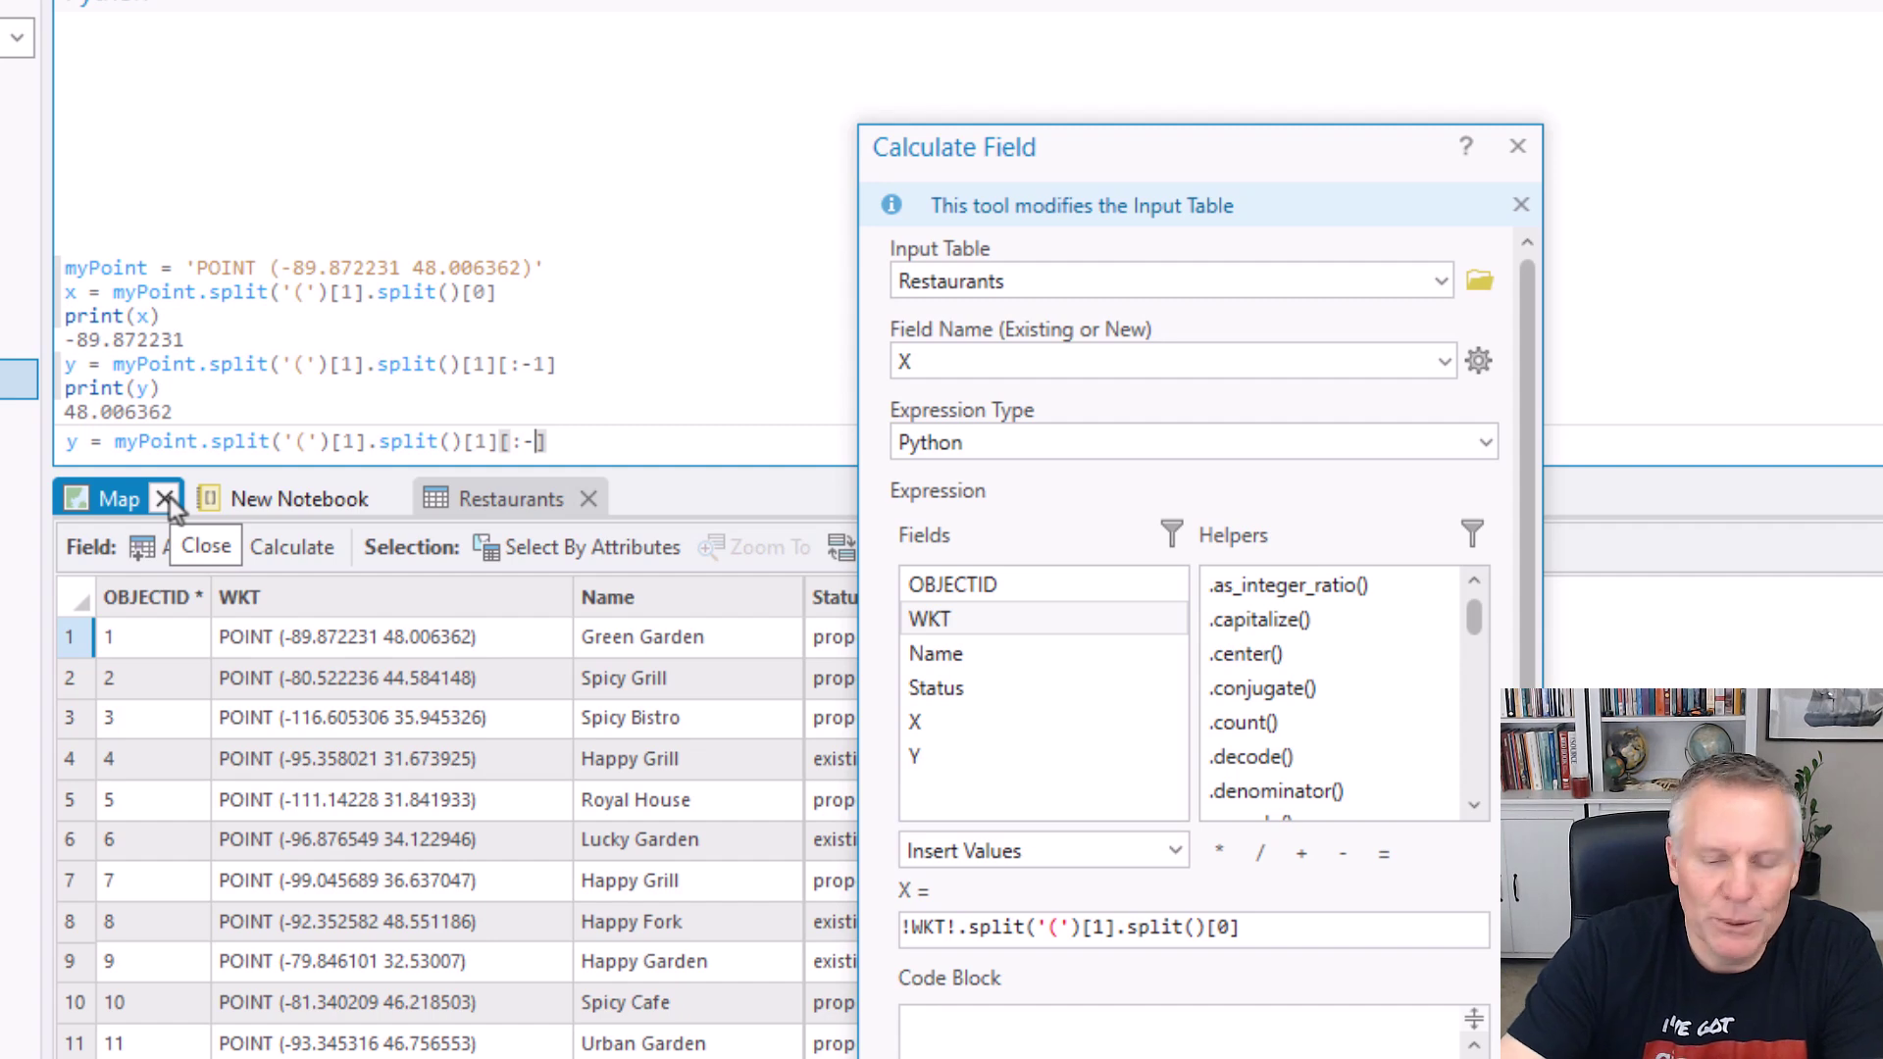
pyautogui.write('2')
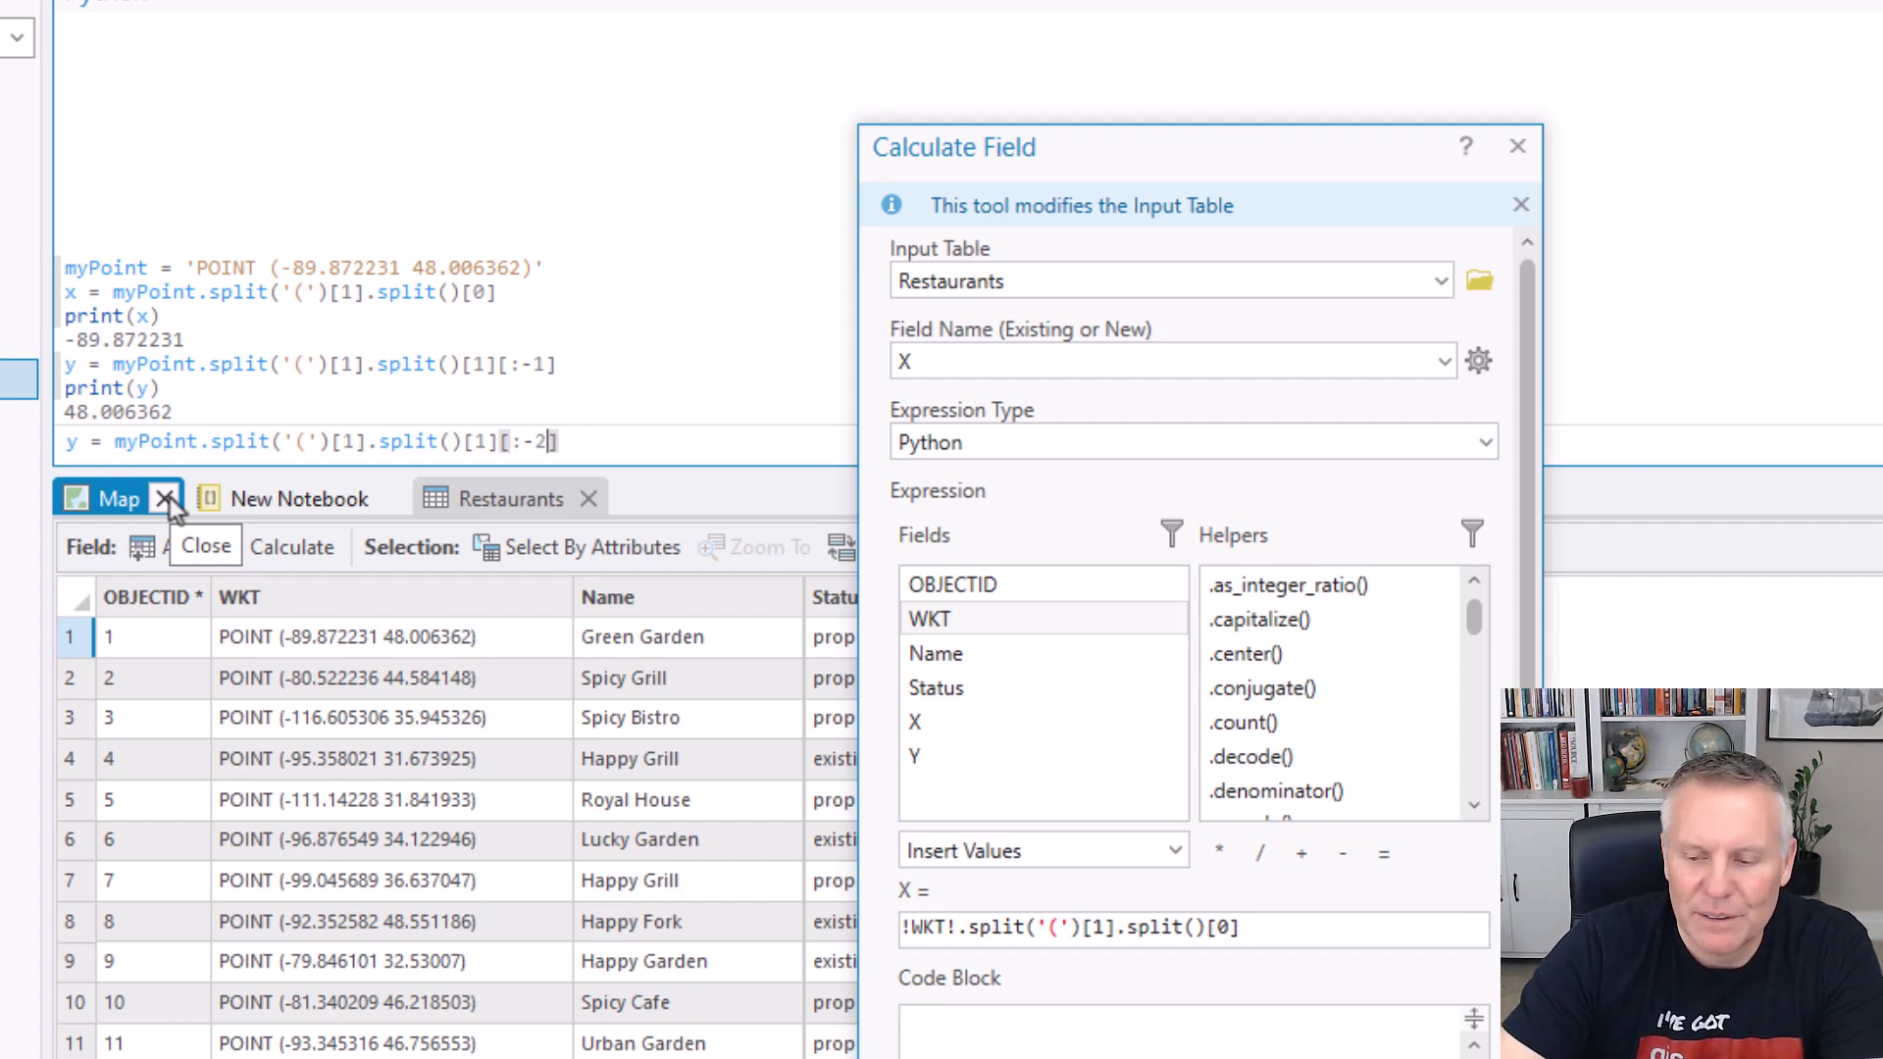
pyautogui.press('End')
pyautogui.press('Return')
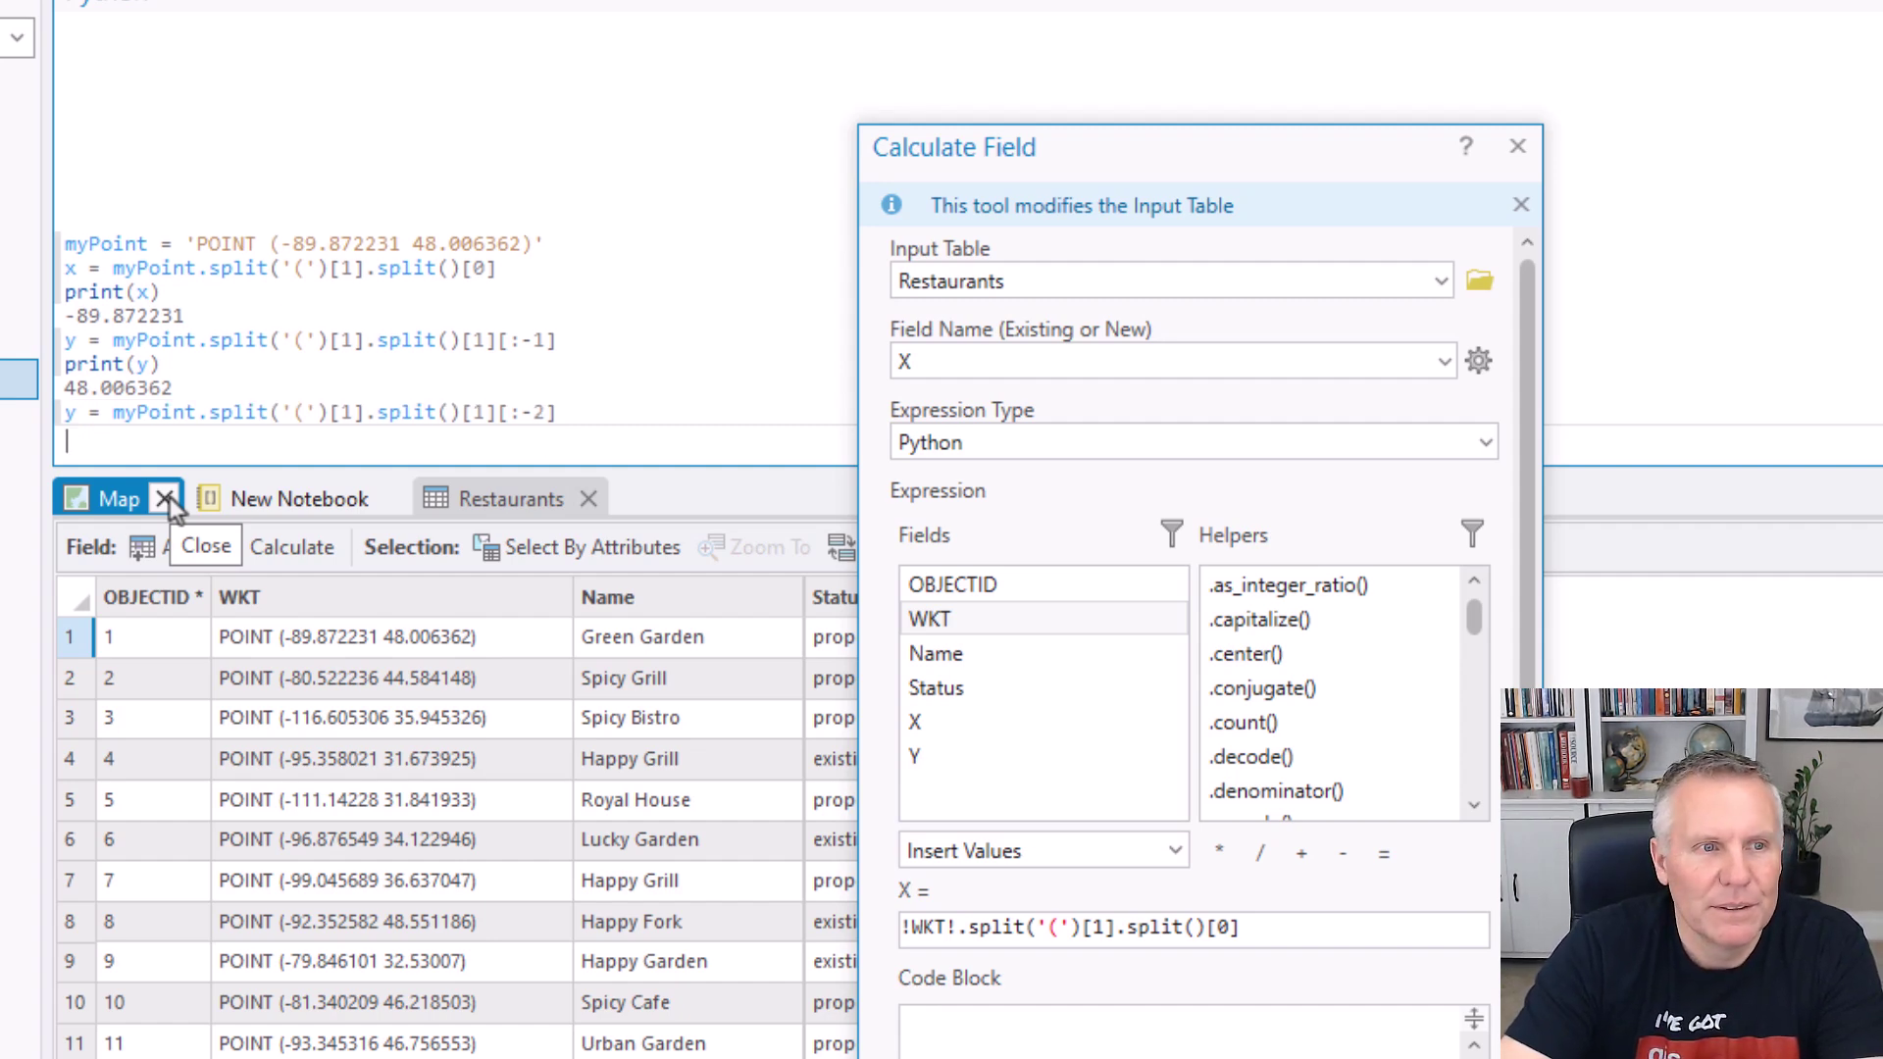
pyautogui.write('print(y')
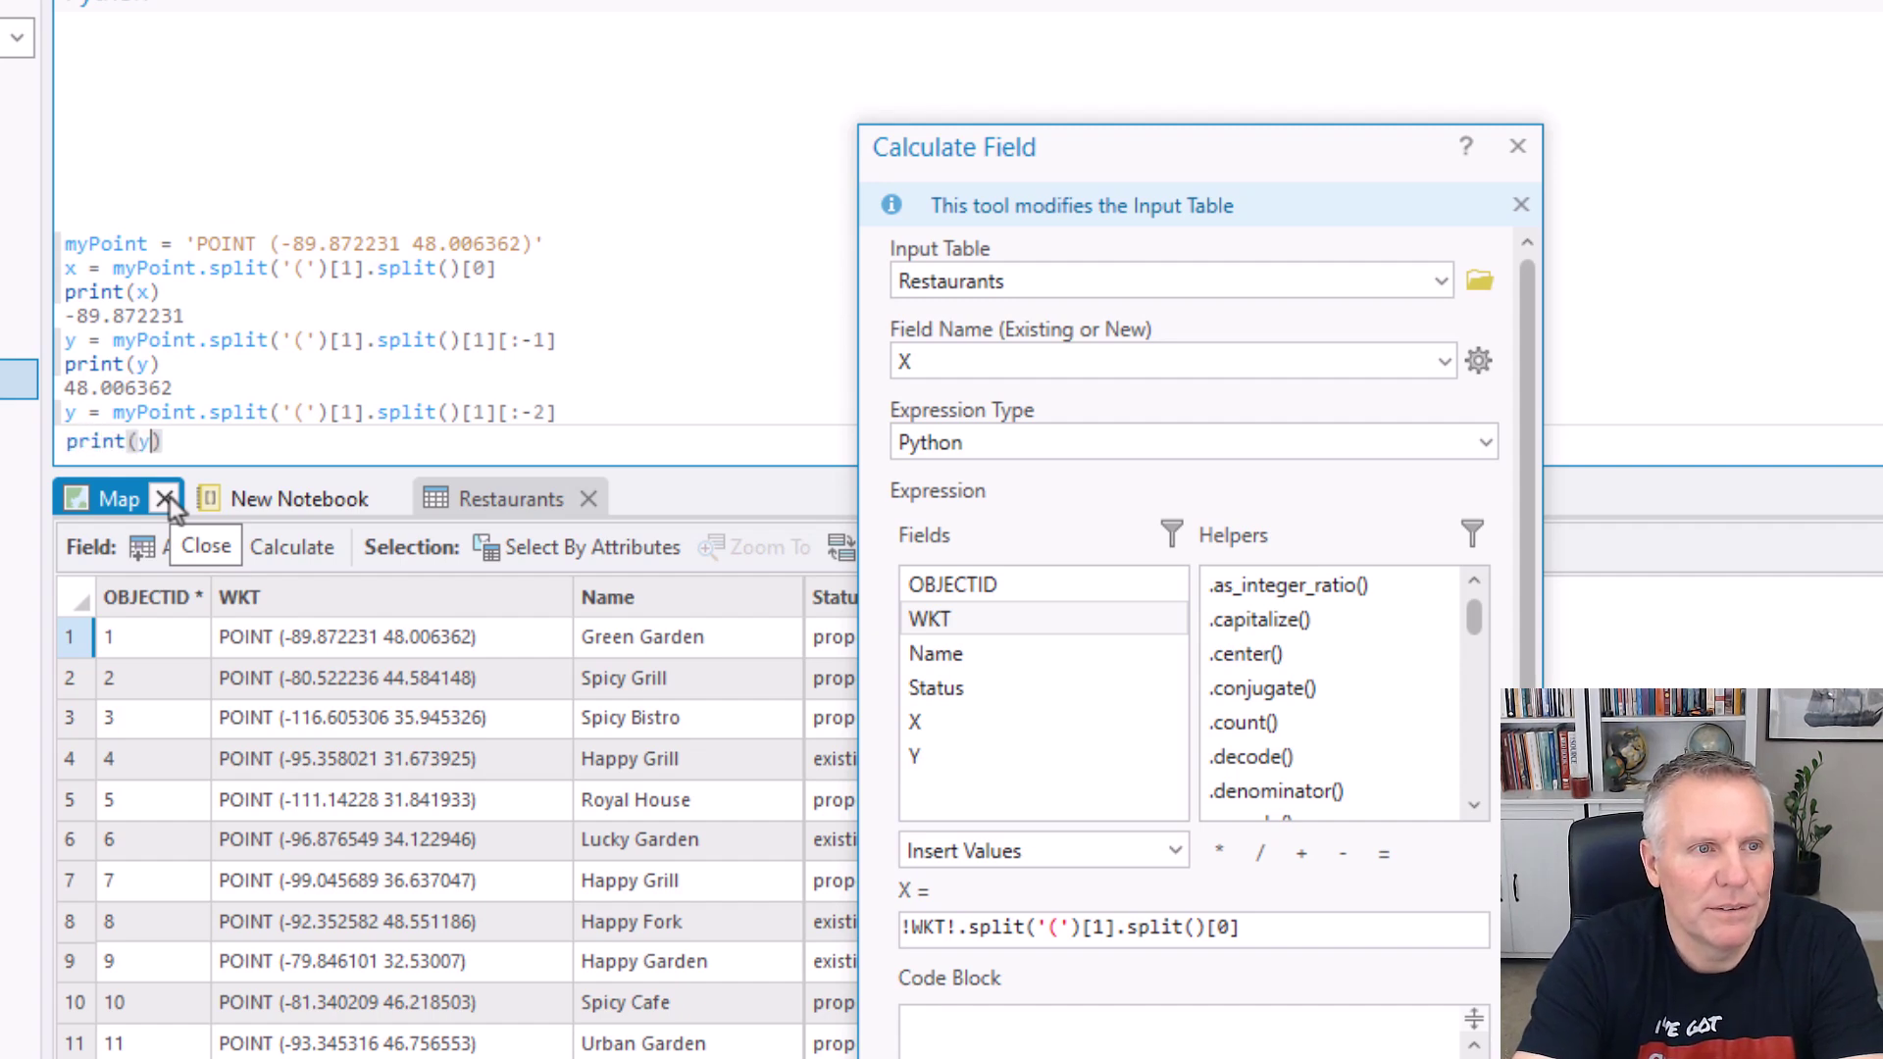
pyautogui.press('Return')
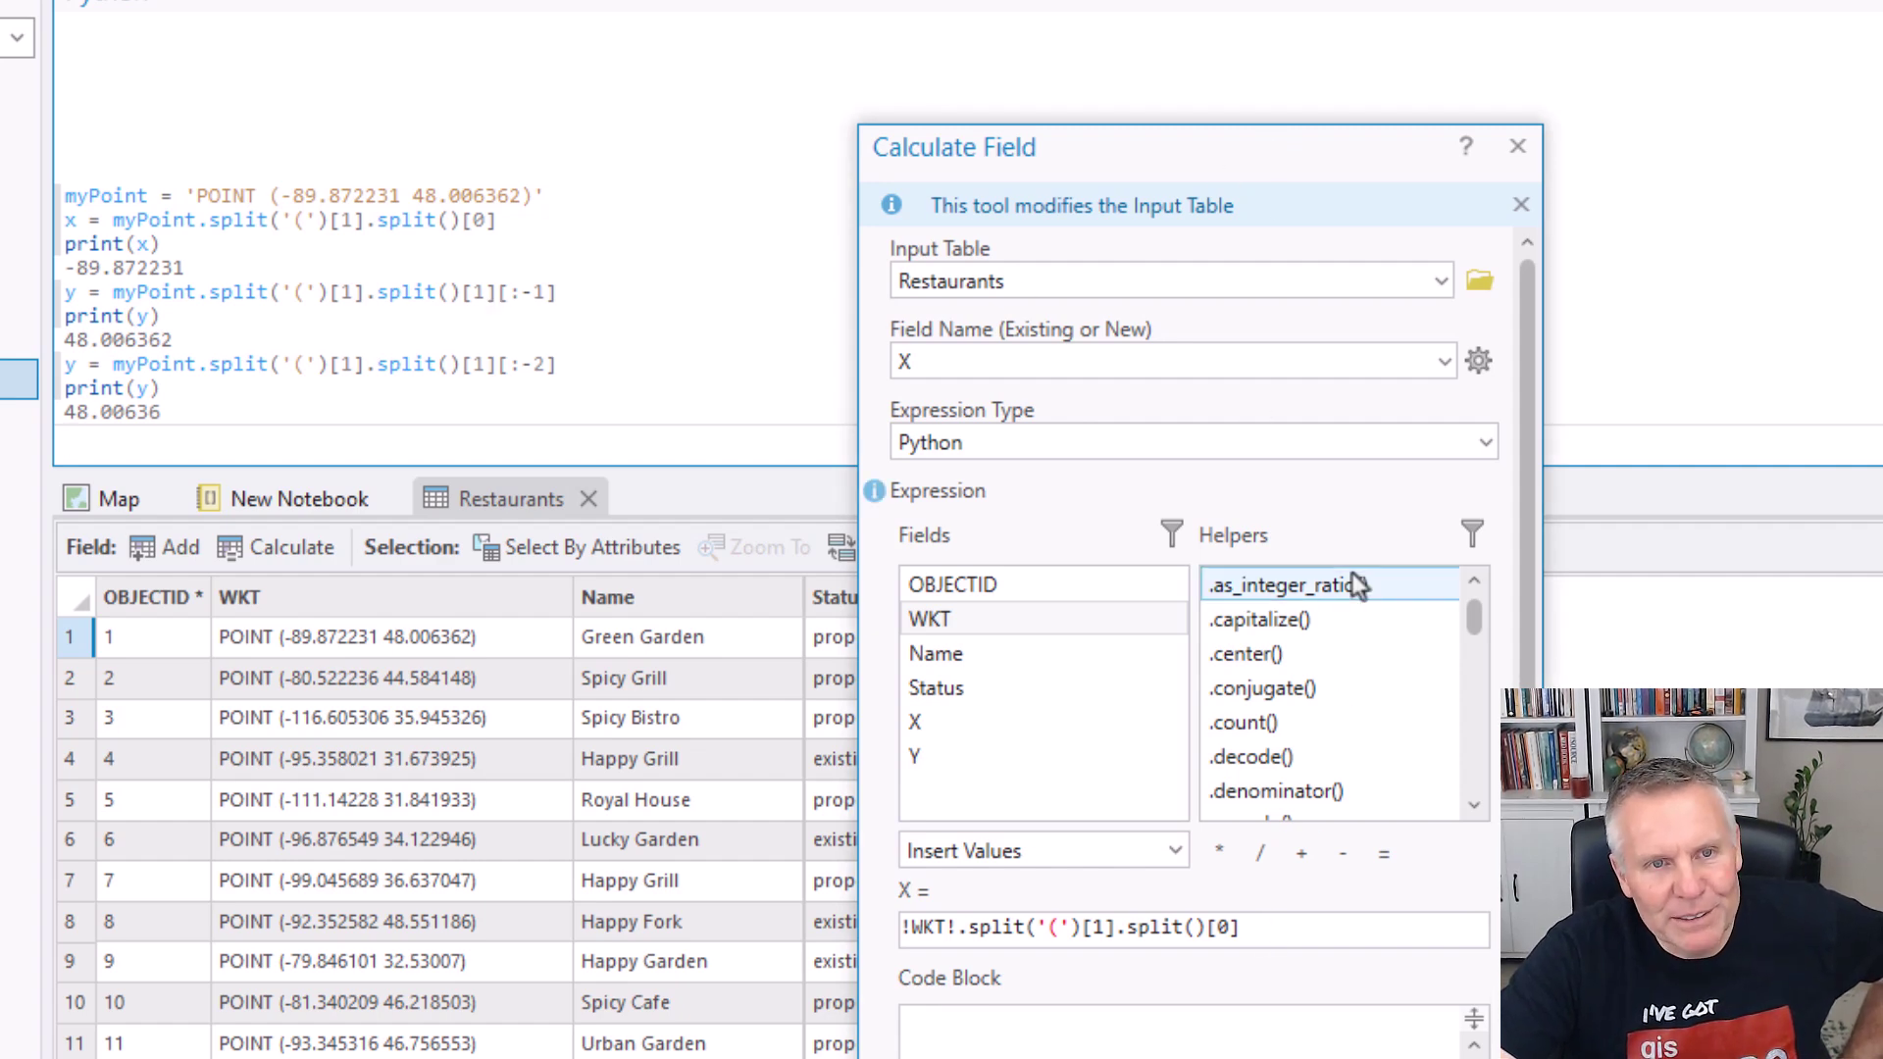
# - Calculate the Y field with !WKT!.split('(')[1].split()[1][:-1] in Calculate Field
pyautogui.moveTo(1271, 157); pyautogui.dragTo(891, 202)
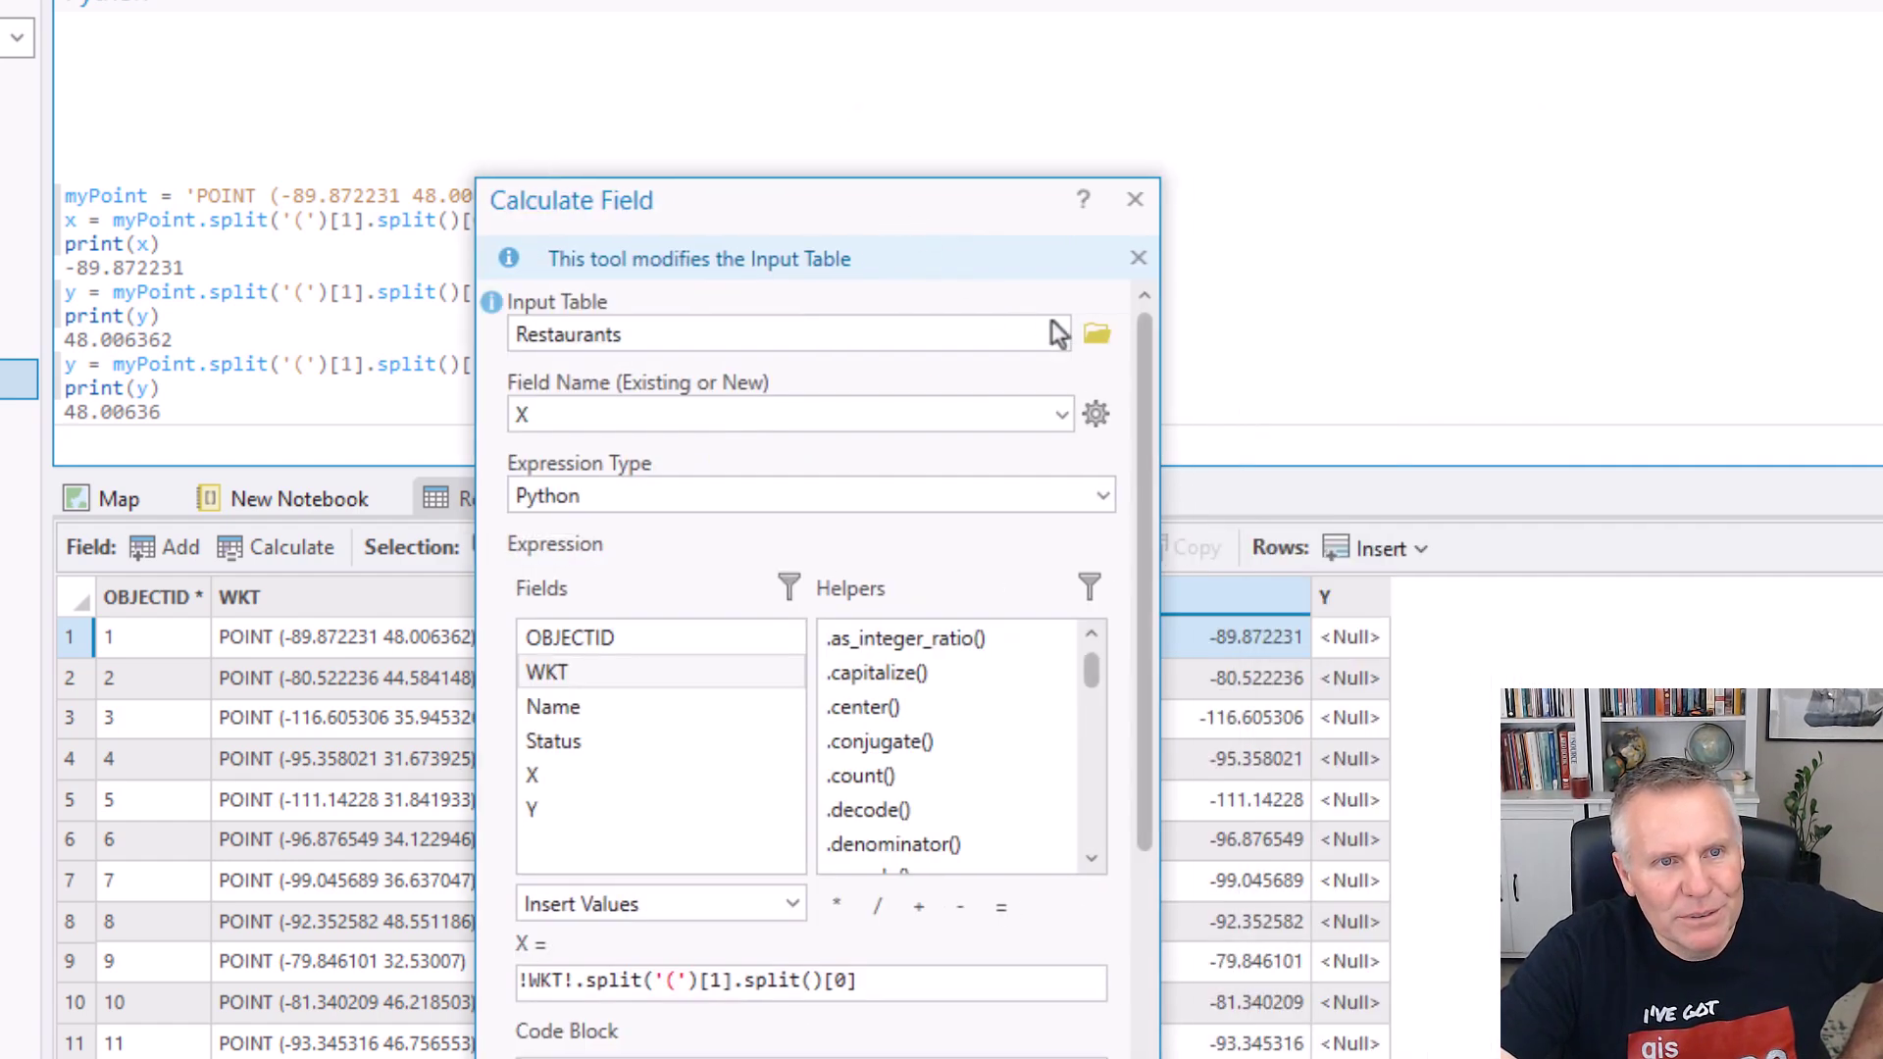
pyautogui.click(1062, 414)
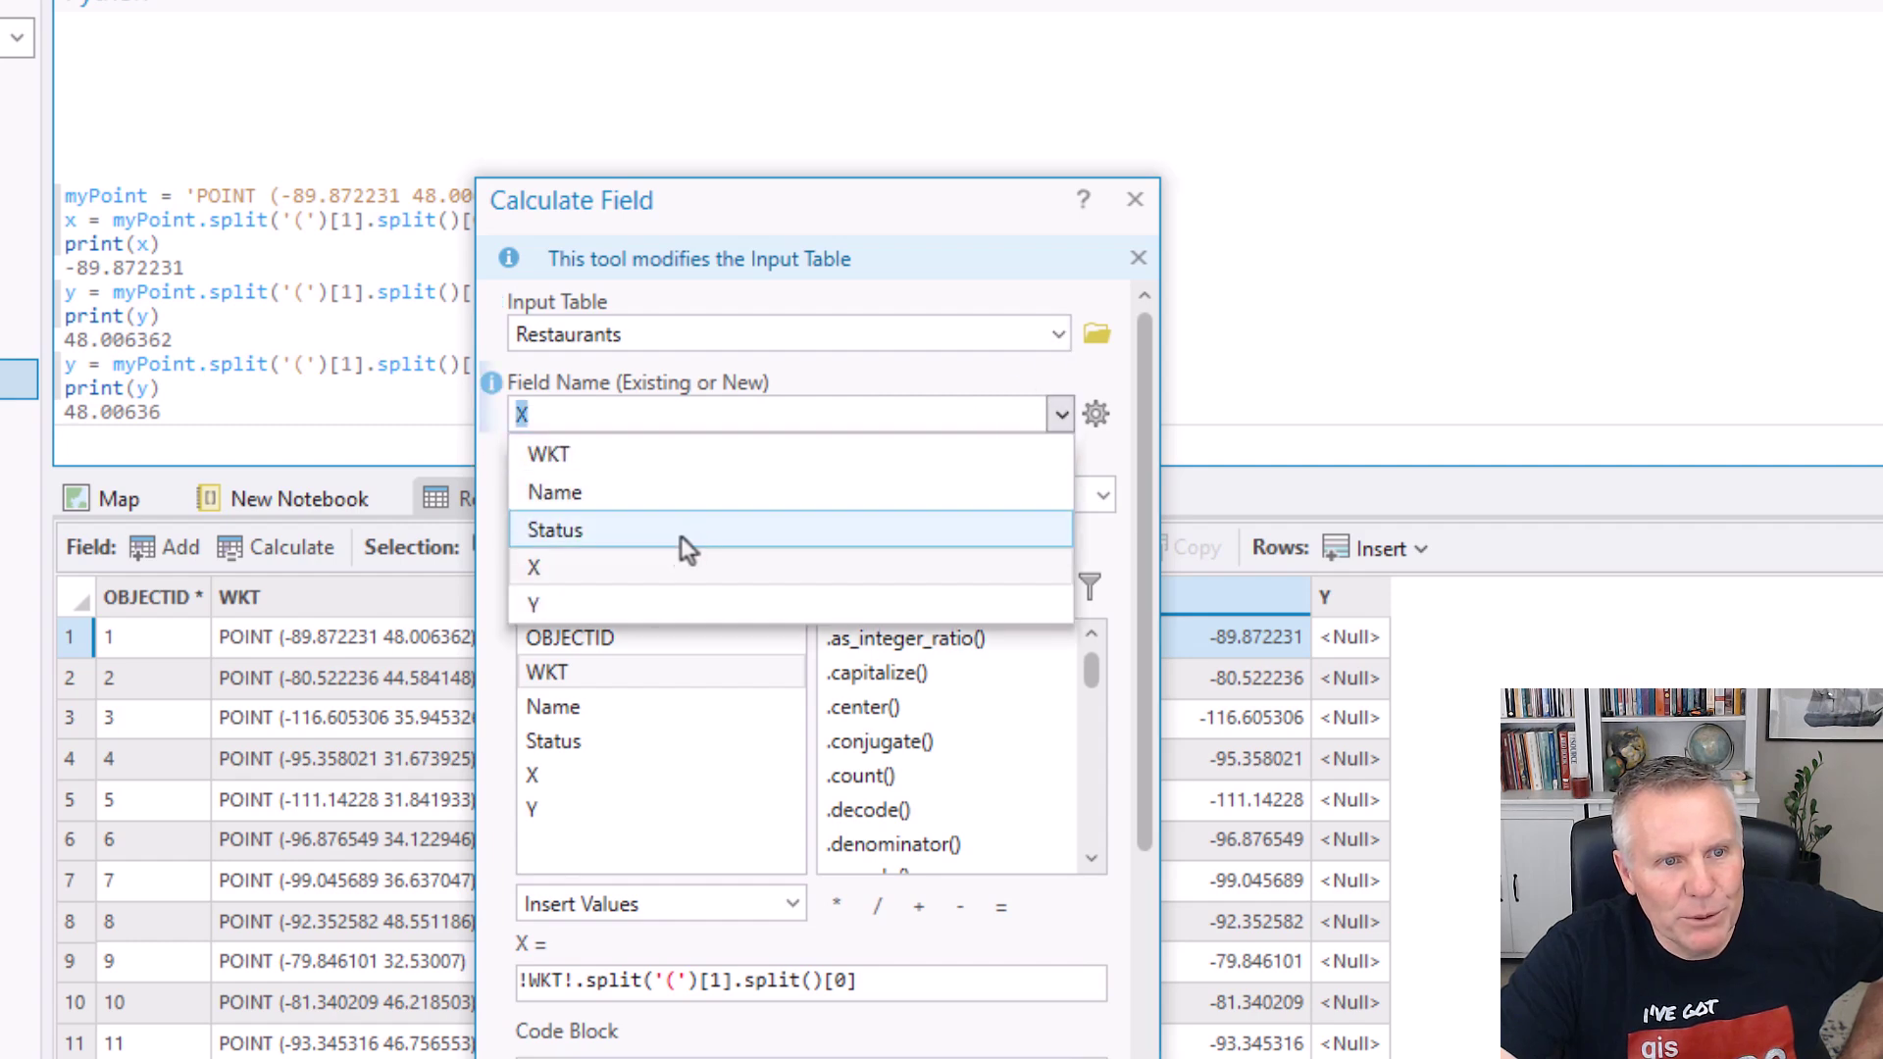
pyautogui.click(673, 605)
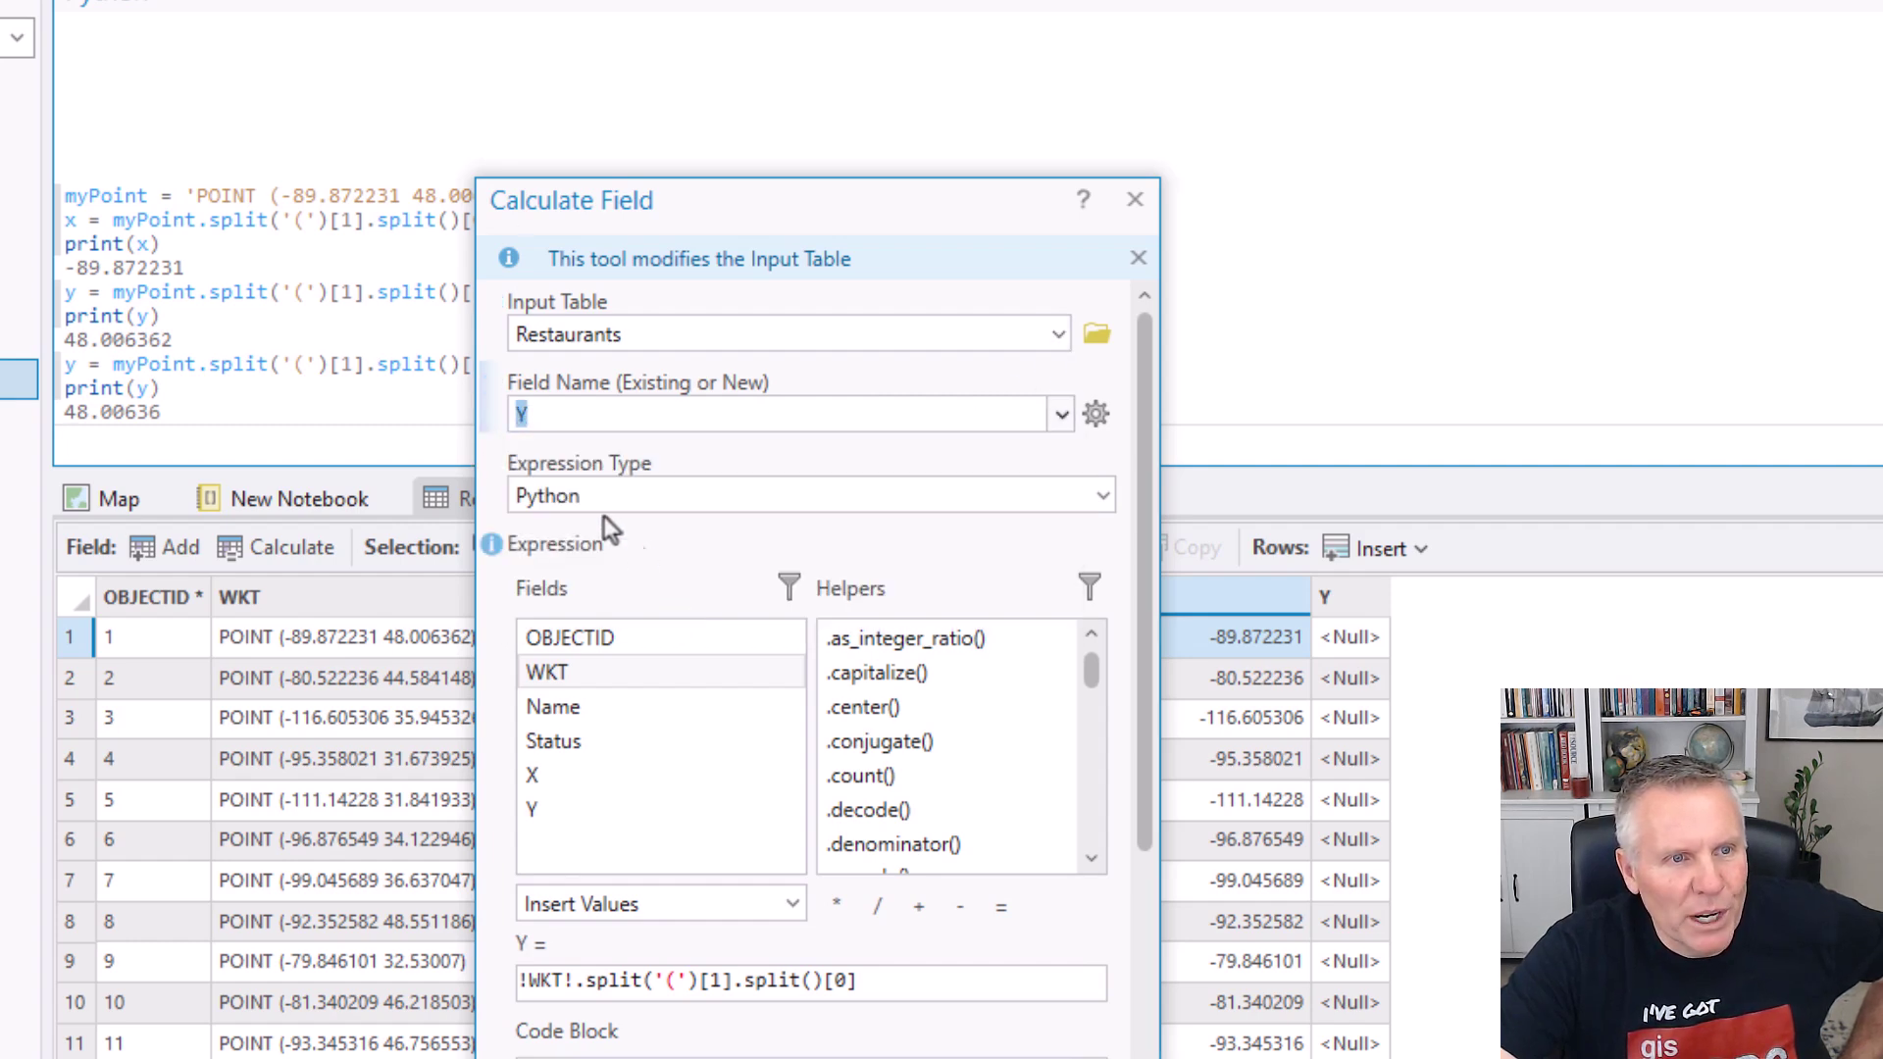
pyautogui.tripleClick(201, 292)
pyautogui.moveTo(202, 292); pyautogui.dragTo(521, 337)
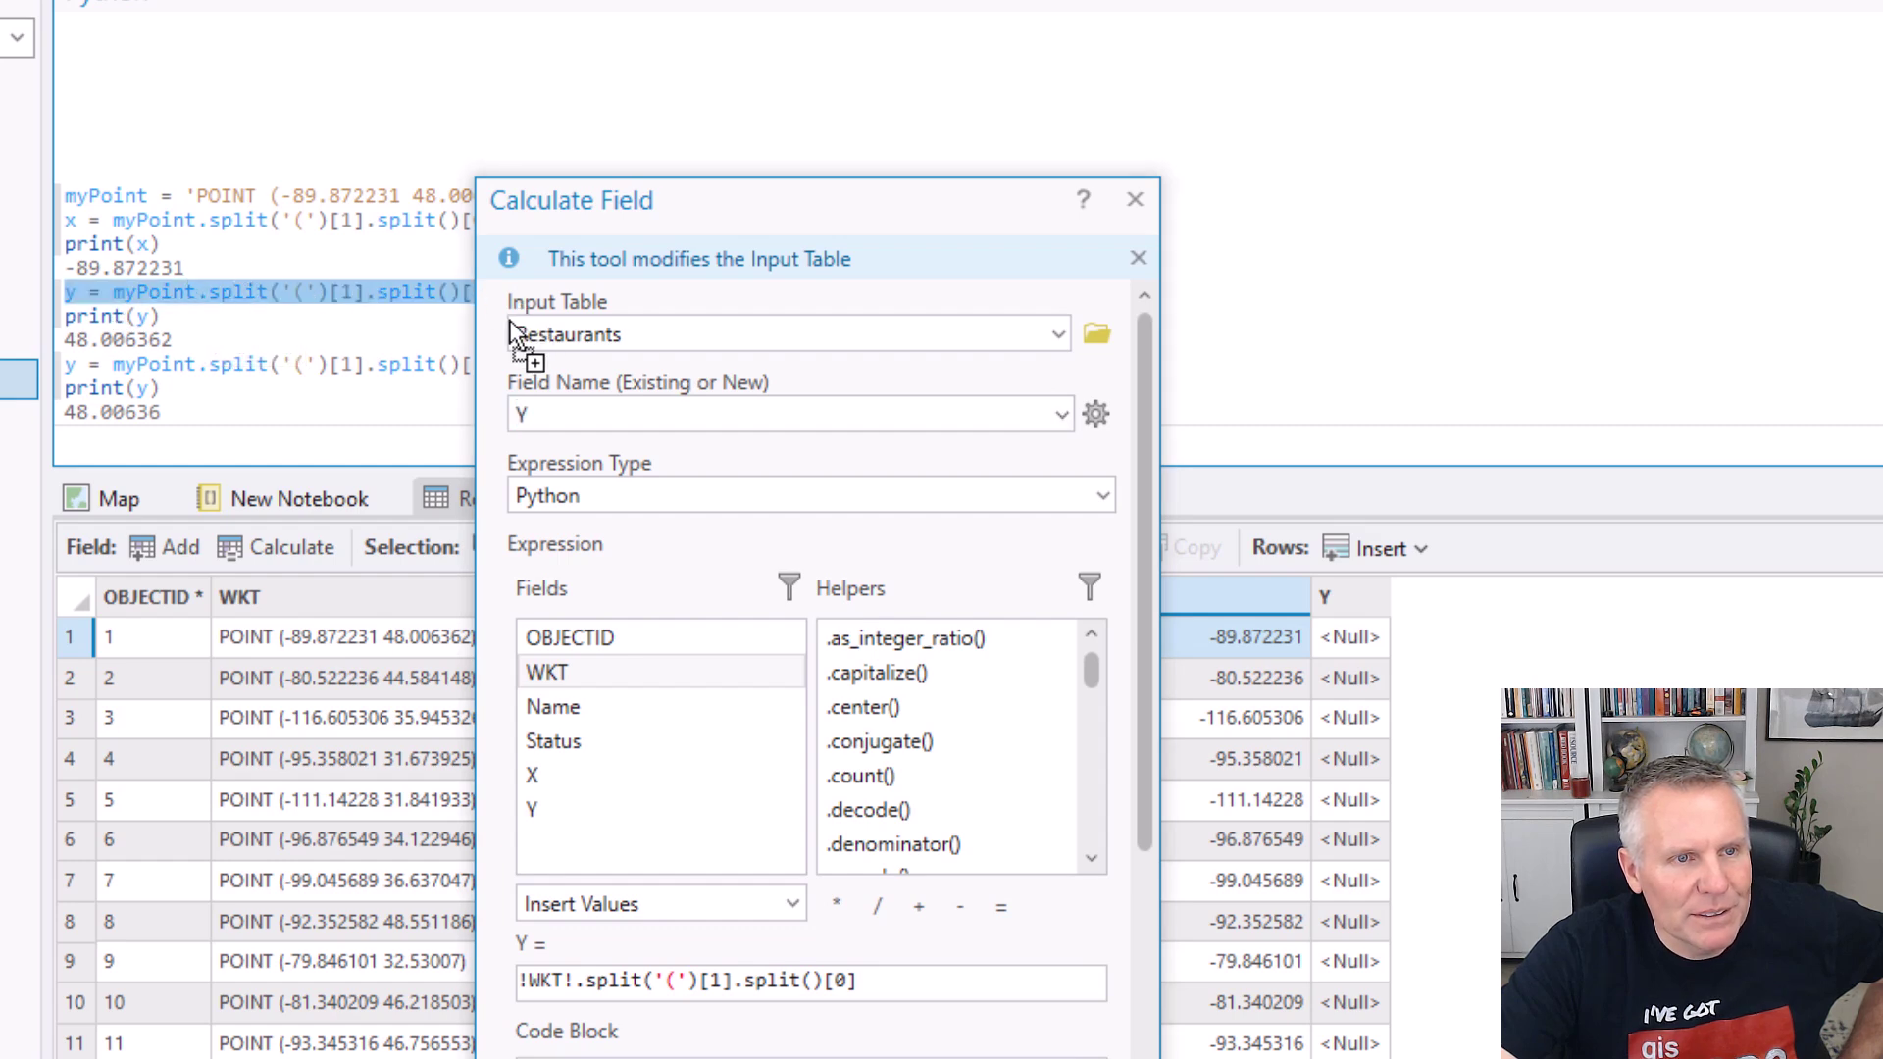
pyautogui.click(378, 447)
pyautogui.moveTo(780, 227); pyautogui.dragTo(1388, 245)
pyautogui.moveTo(547, 291); pyautogui.dragTo(195, 294)
pyautogui.hotkey('ctrl', 'c')
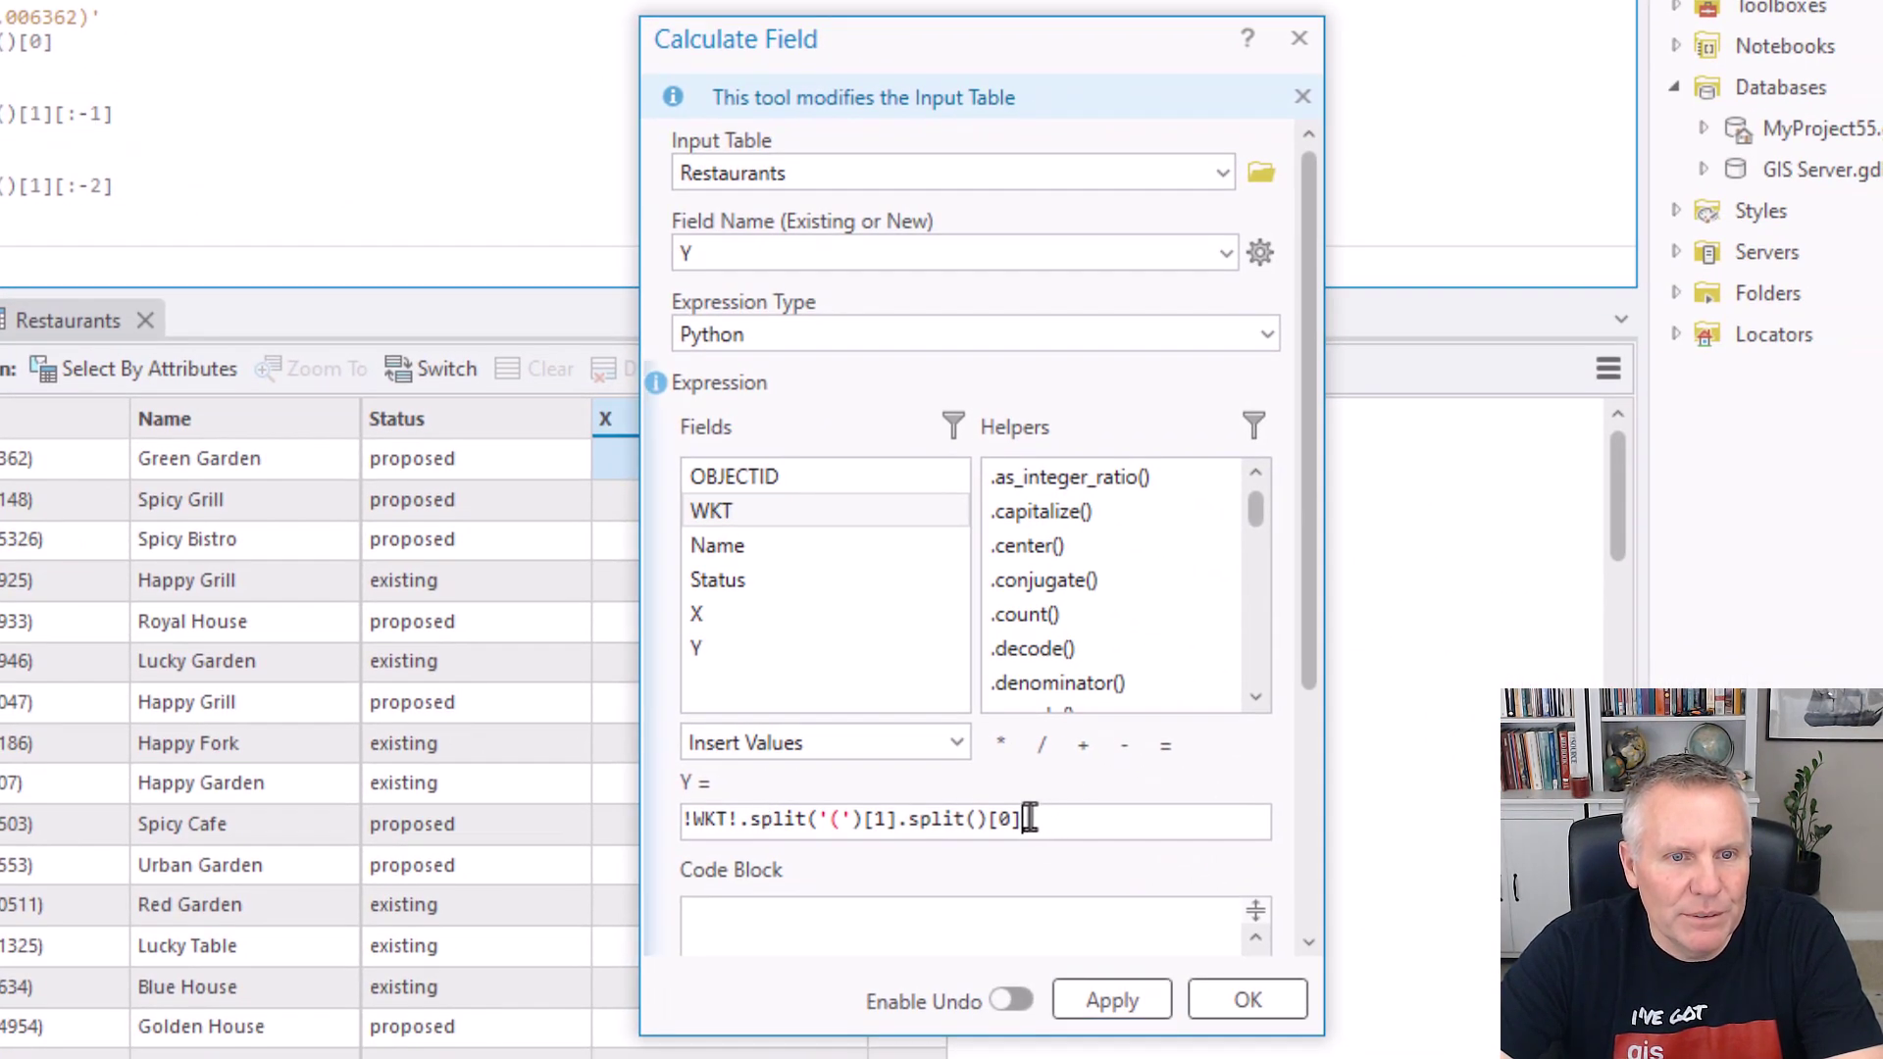
pyautogui.moveTo(1023, 819); pyautogui.dragTo(858, 834)
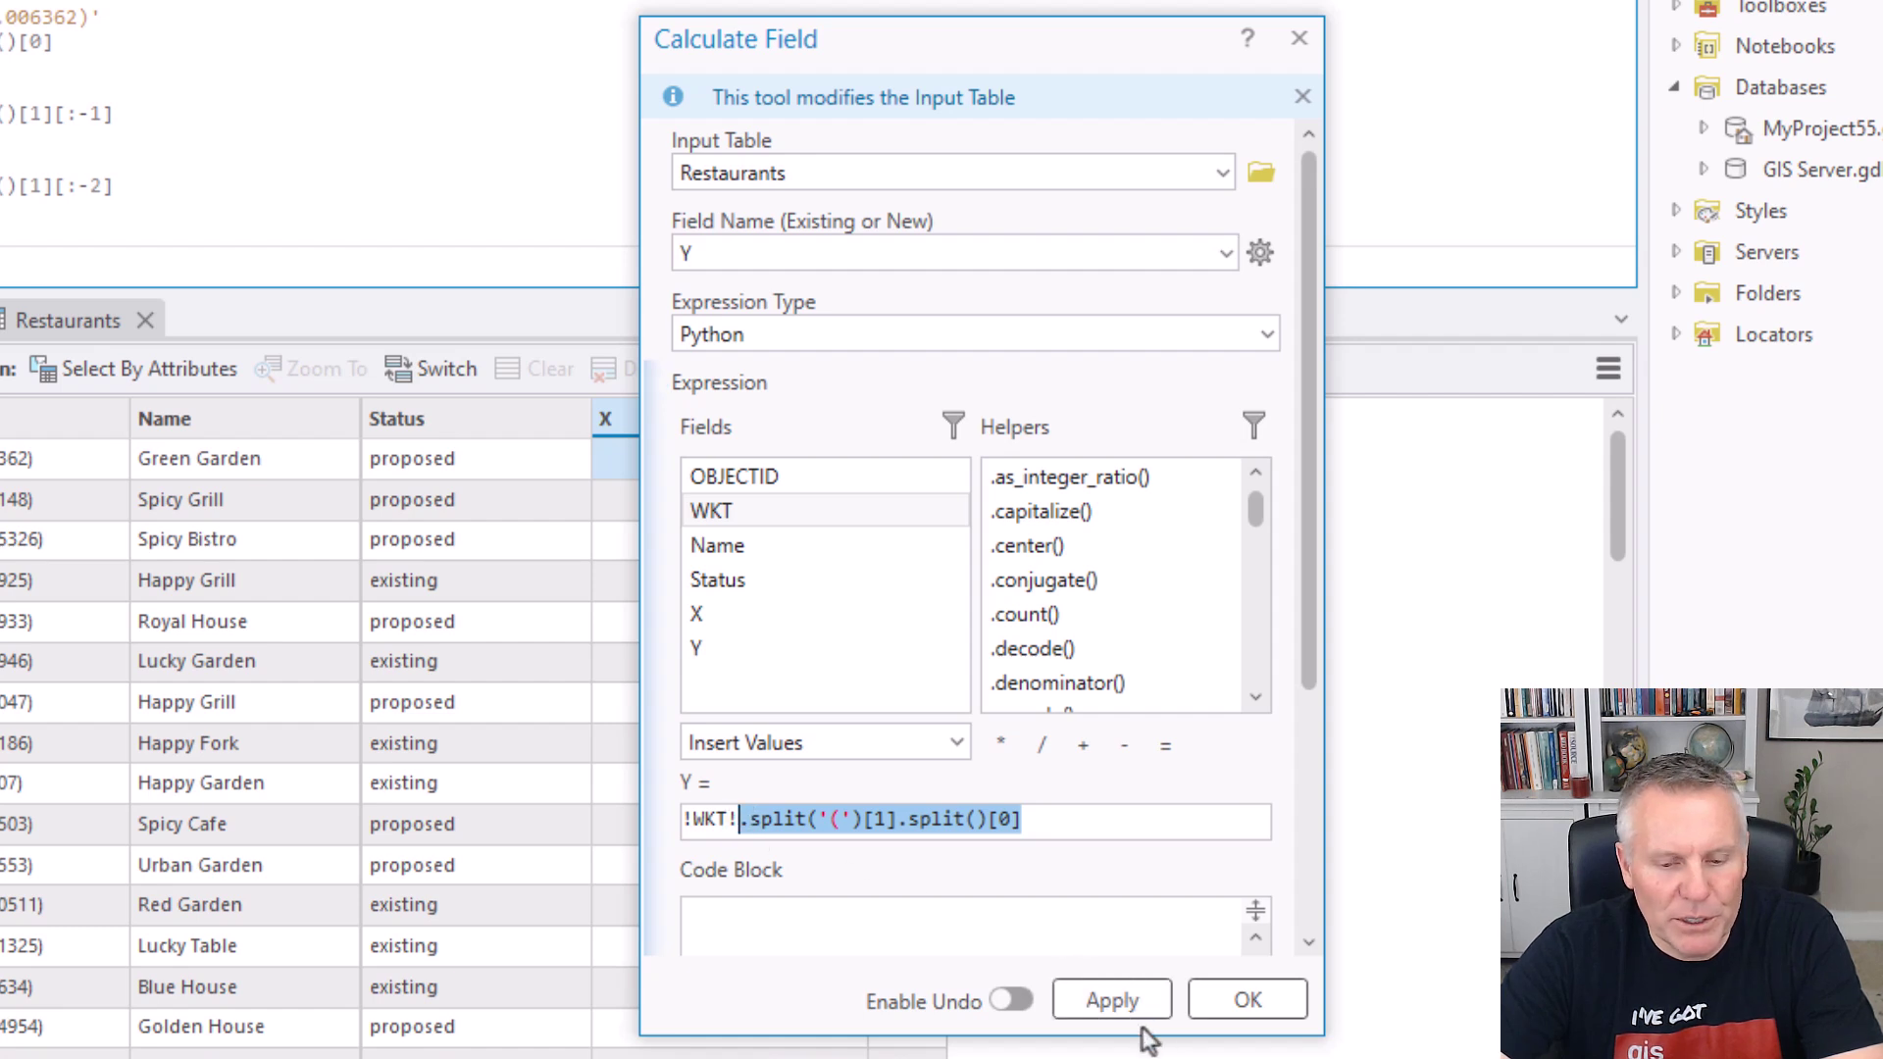
pyautogui.hotkey('ctrl', 'v')
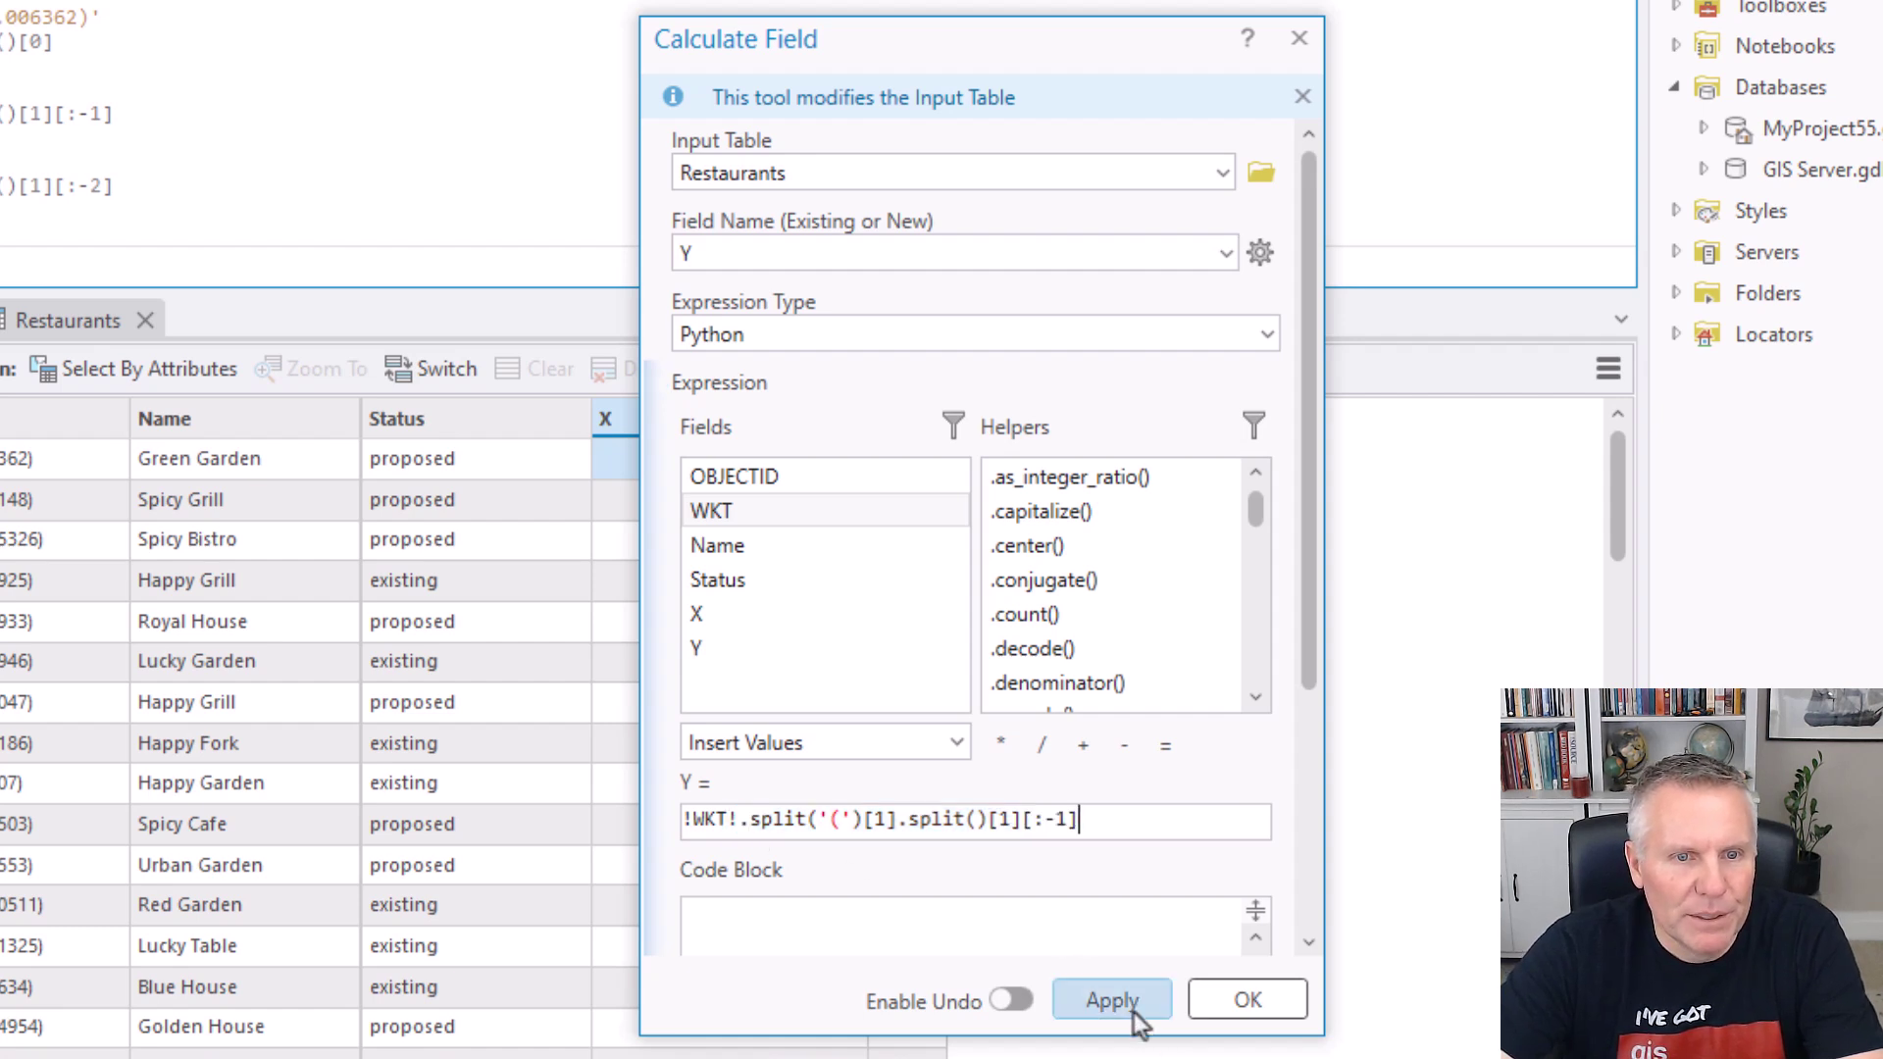
pyautogui.click(1130, 1012)
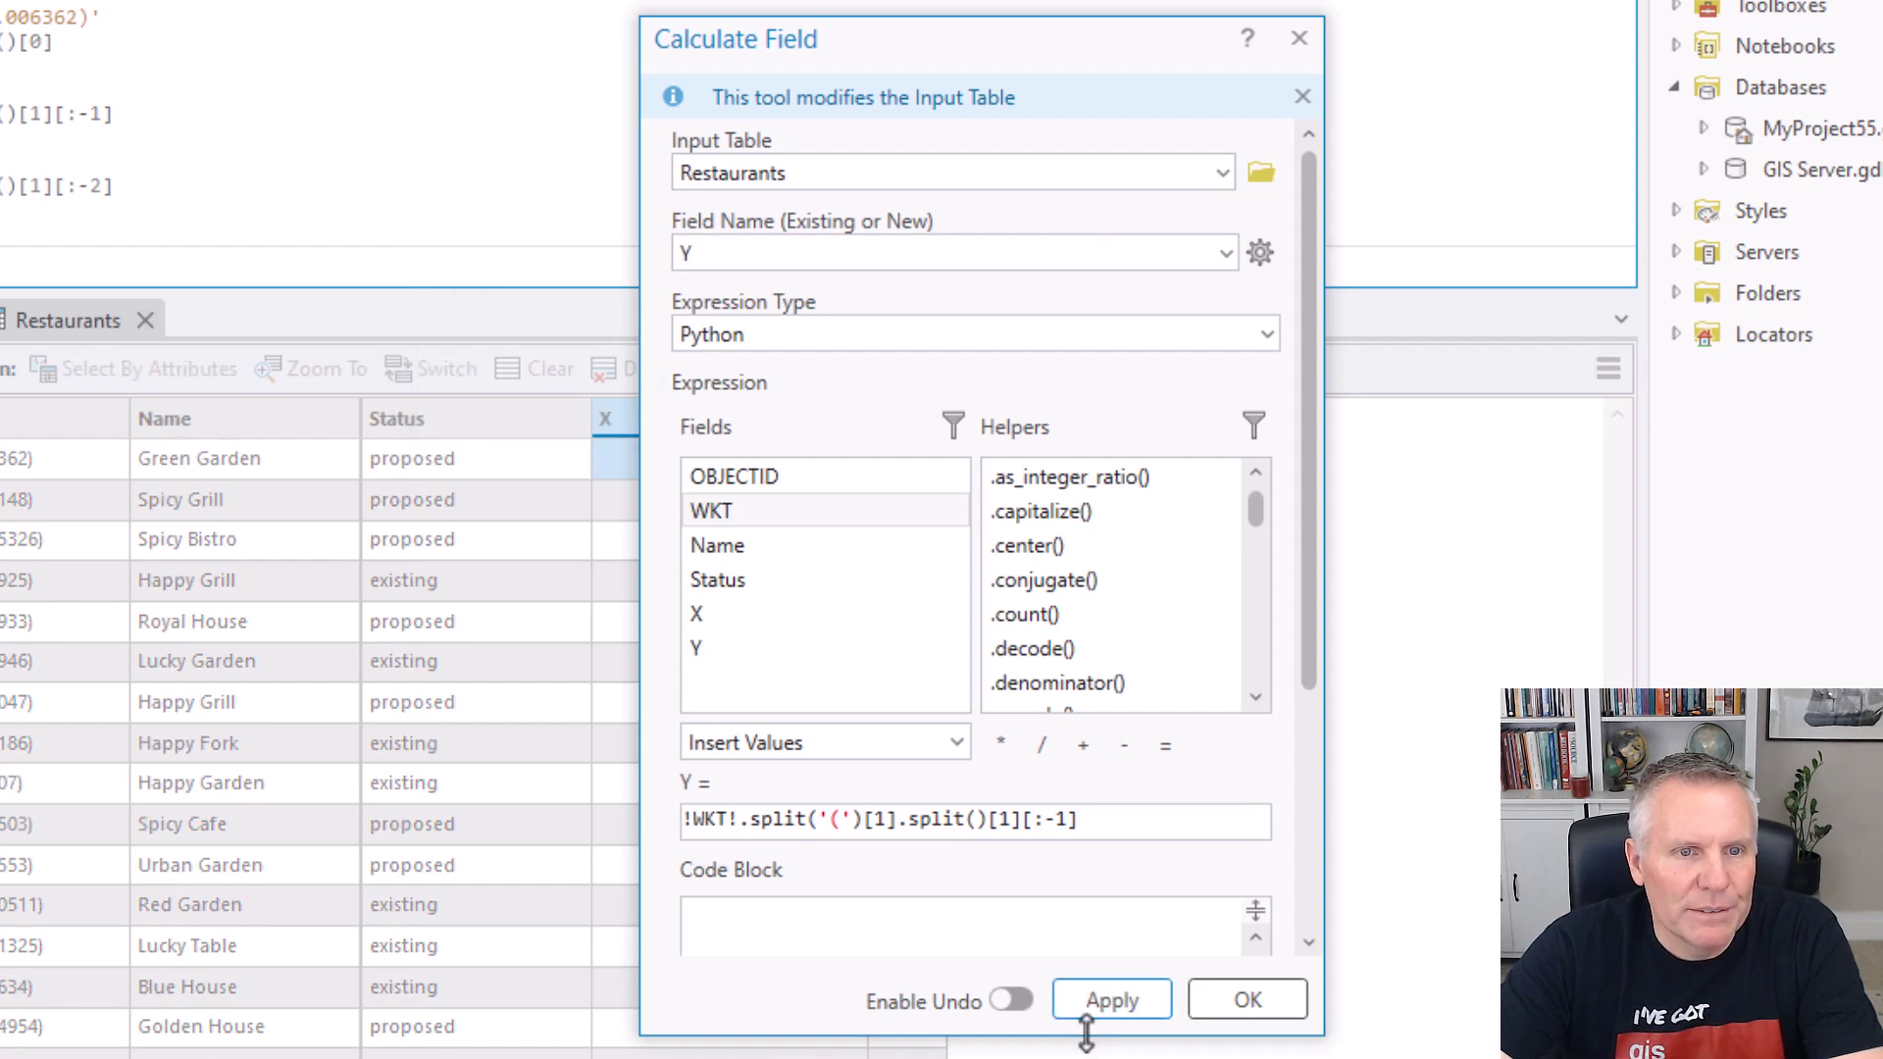
pyautogui.moveTo(933, 51); pyautogui.dragTo(1380, 9)
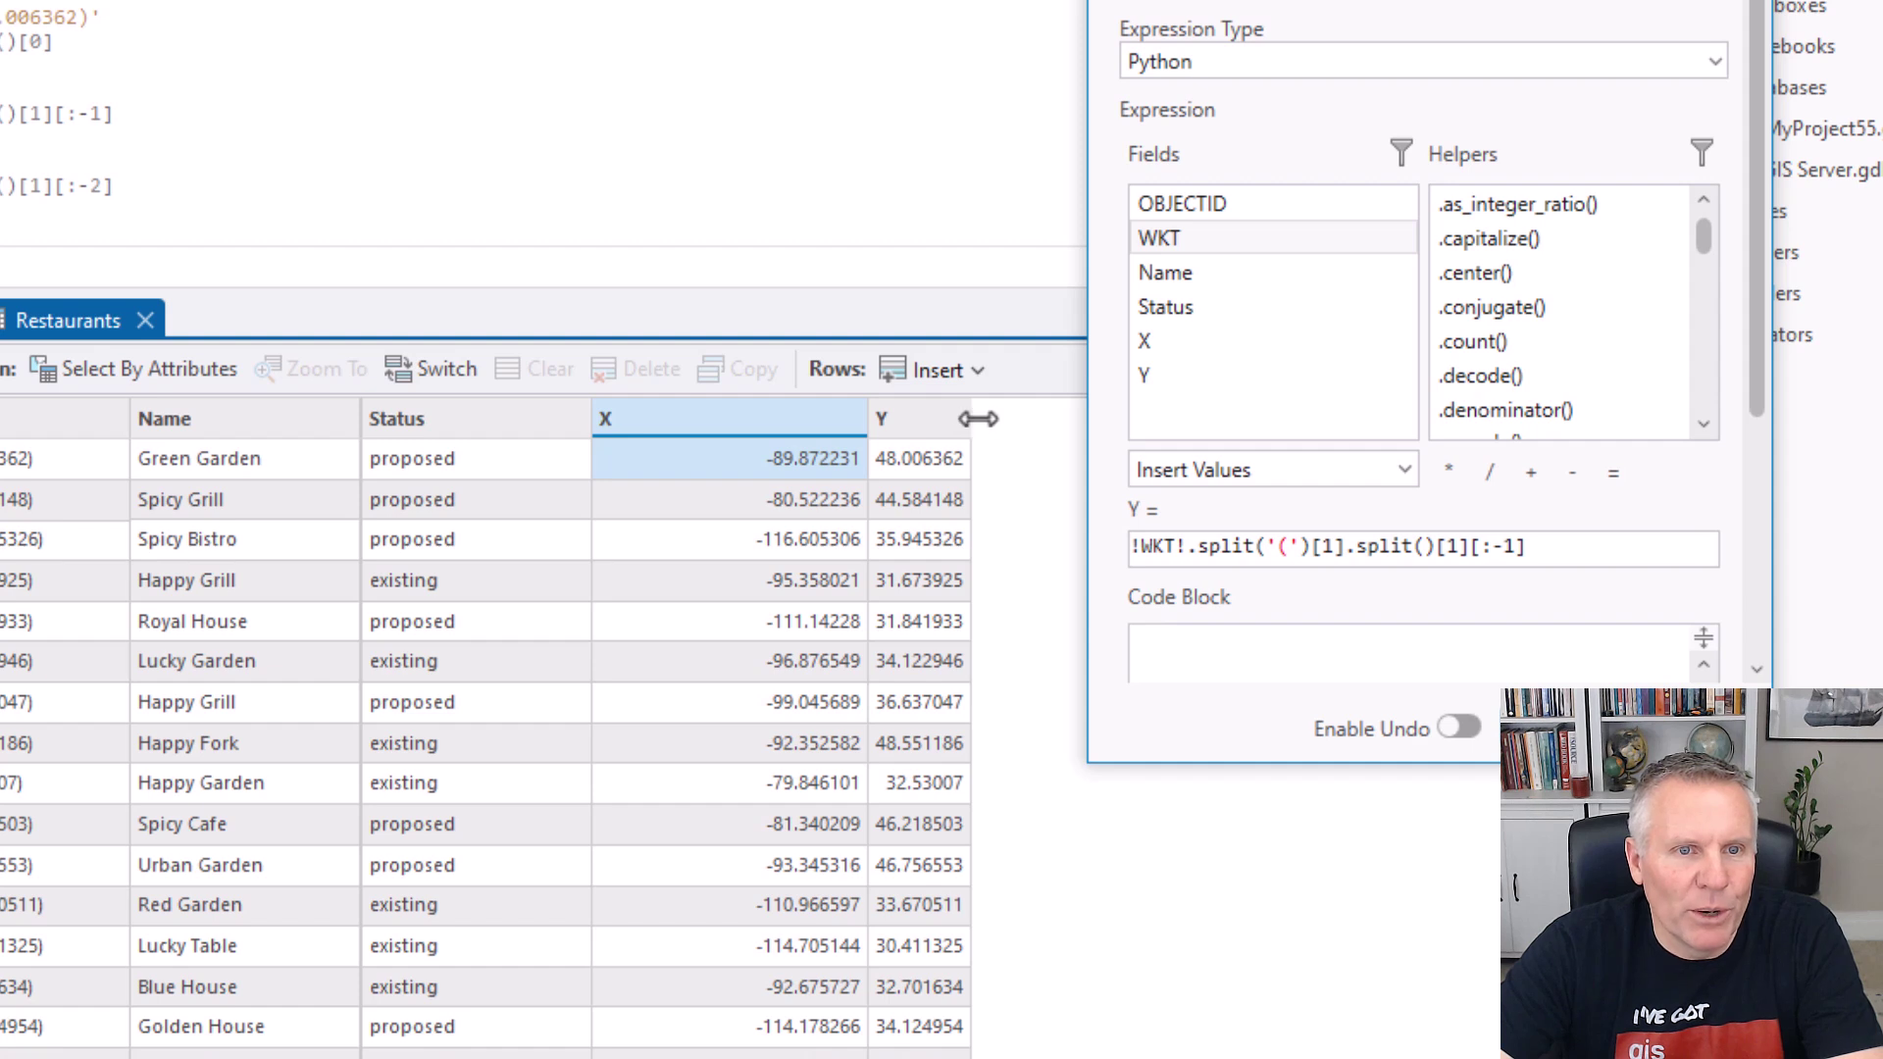
# - Widen the Y column to show full latitudes, then return to the map view
pyautogui.moveTo(967, 420); pyautogui.dragTo(1054, 424)
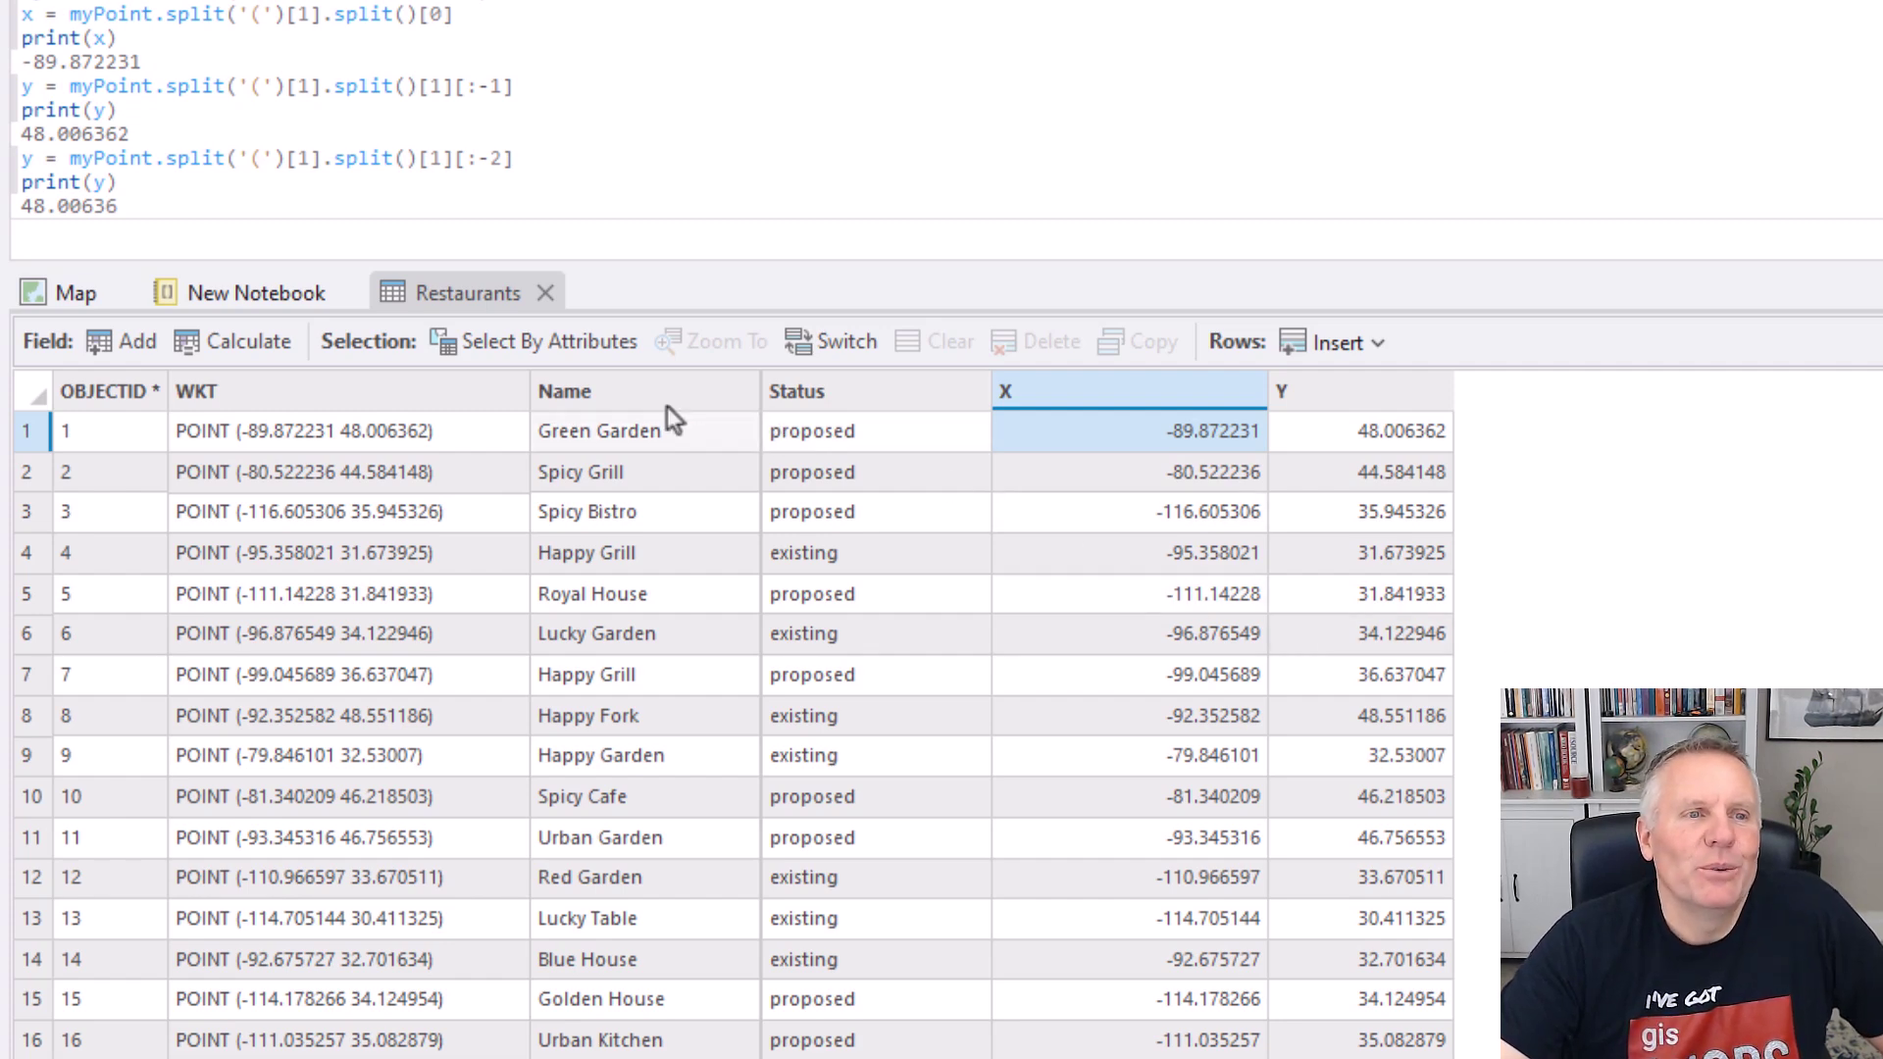
pyautogui.click(74, 293)
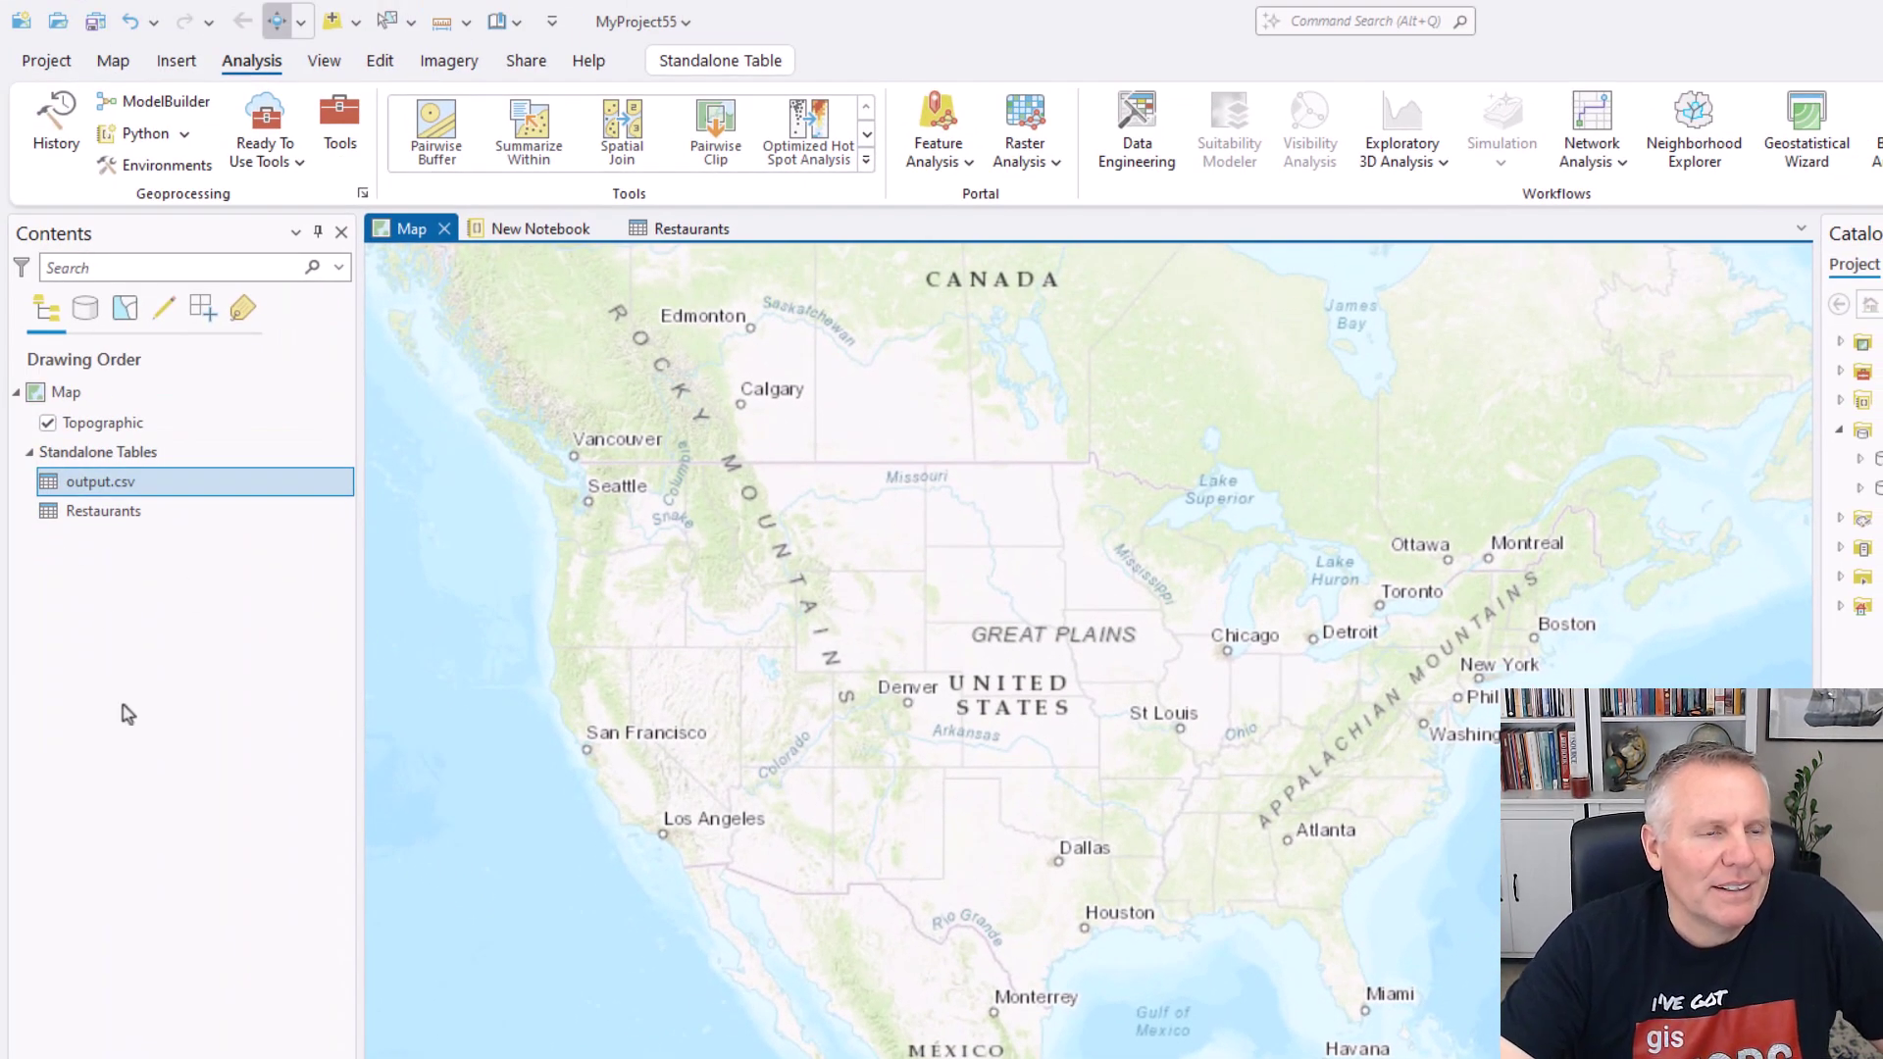
# - Run XY Table To Point on output.csv using X, Y and GCS_WGS_1984 to create output_XYTableToPoint
pyautogui.click(100, 488)
pyautogui.rightClick(100, 488)
pyautogui.click(22, 655)
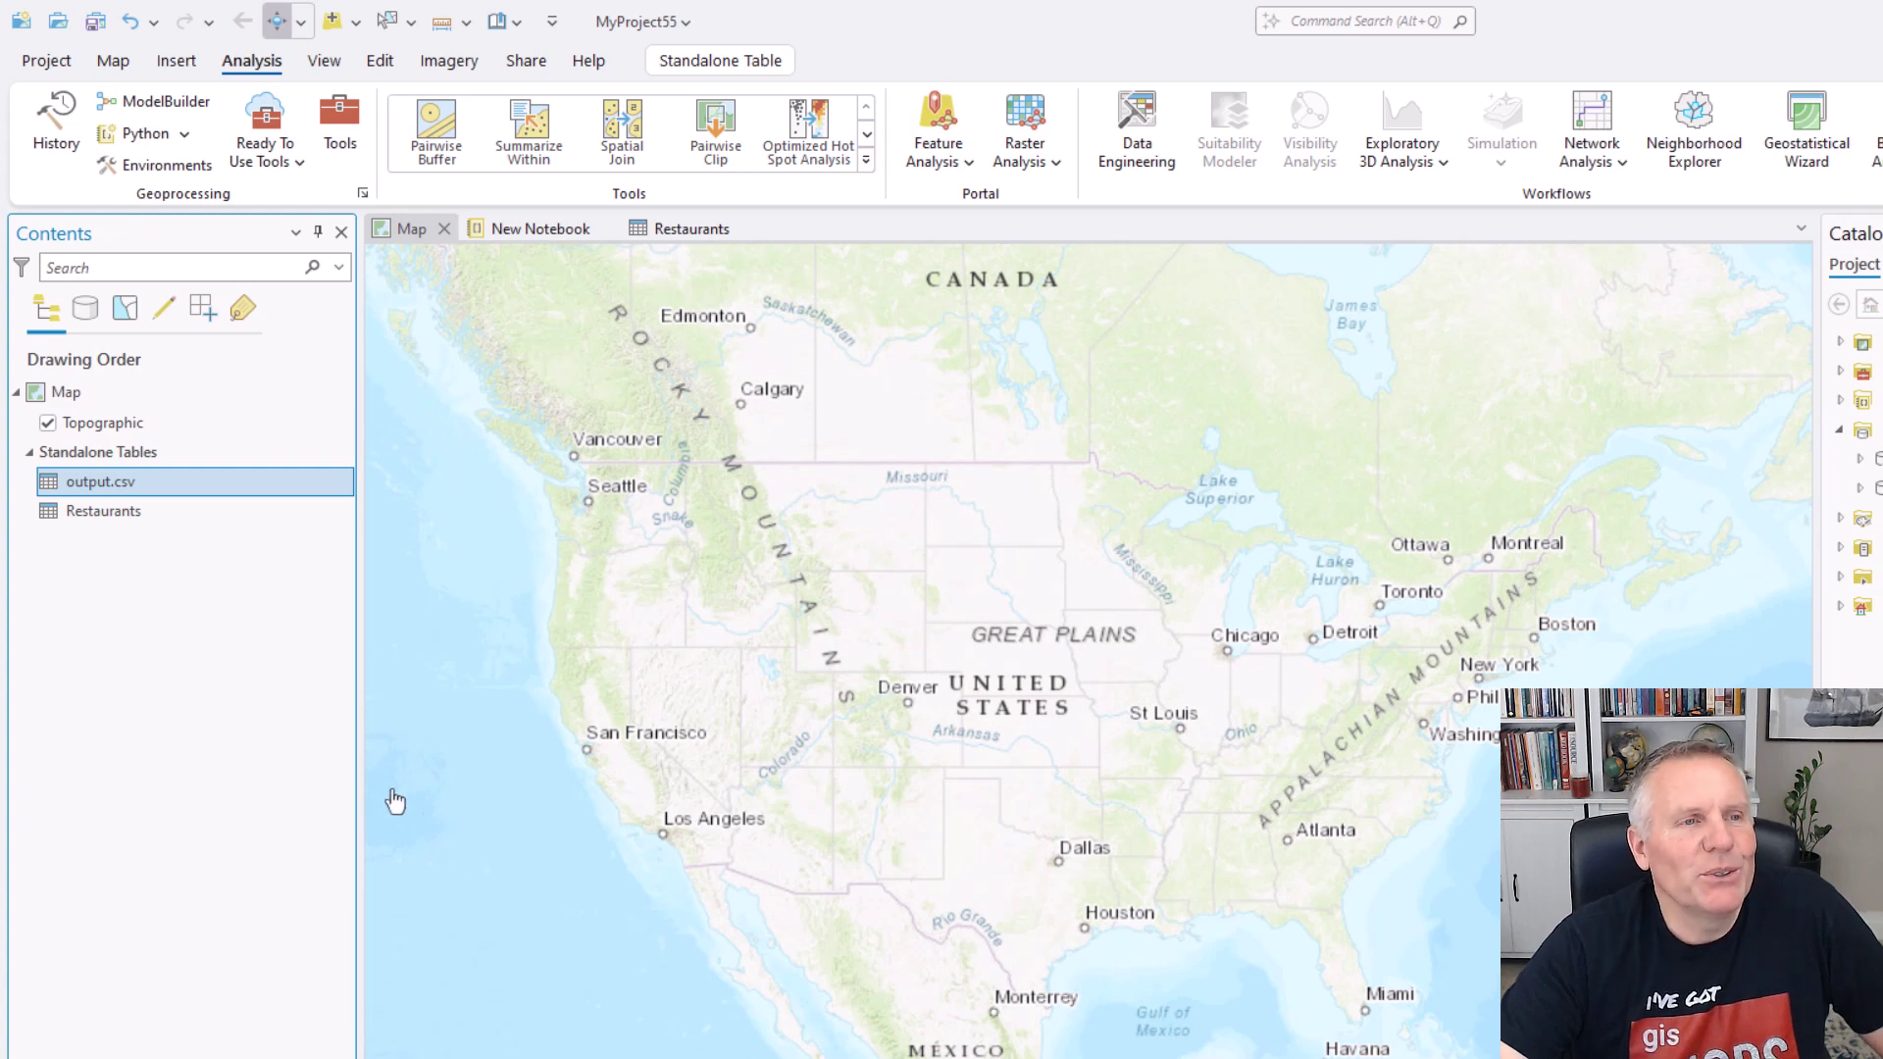
pyautogui.rightClick(102, 485)
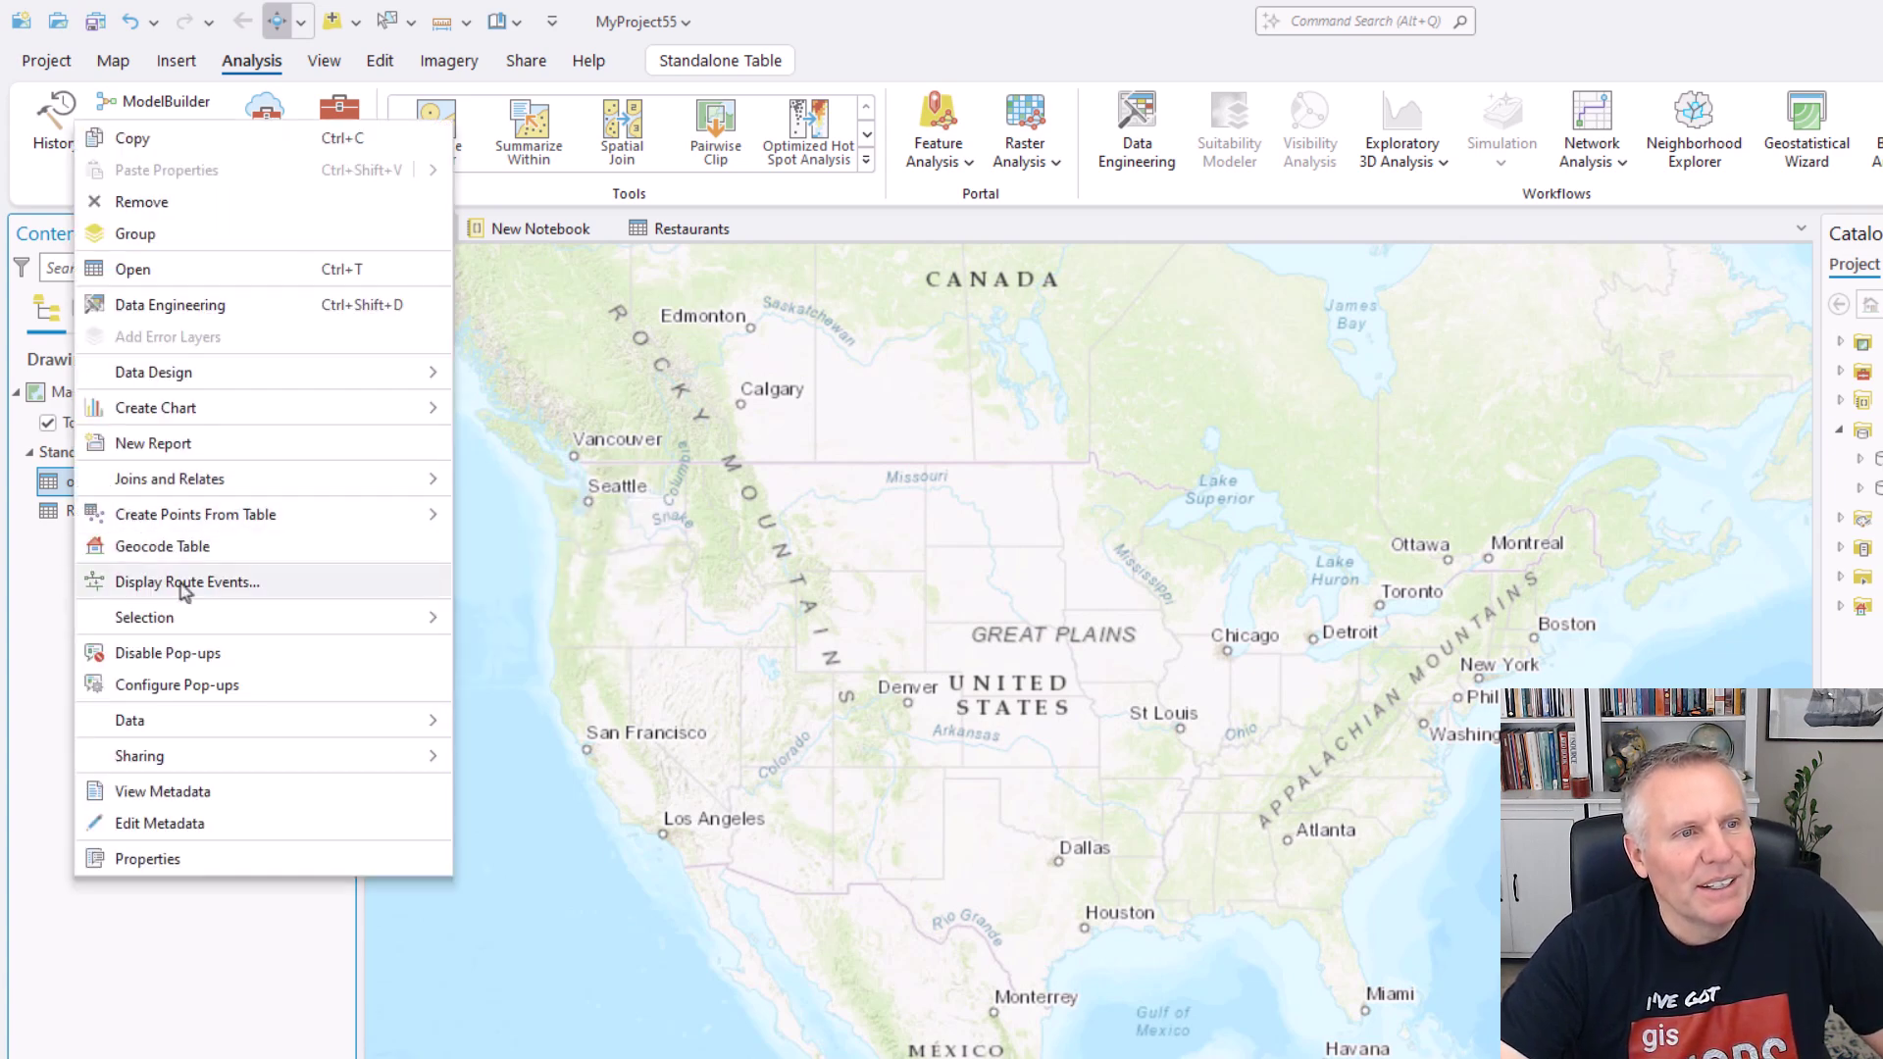
pyautogui.moveTo(199, 527)
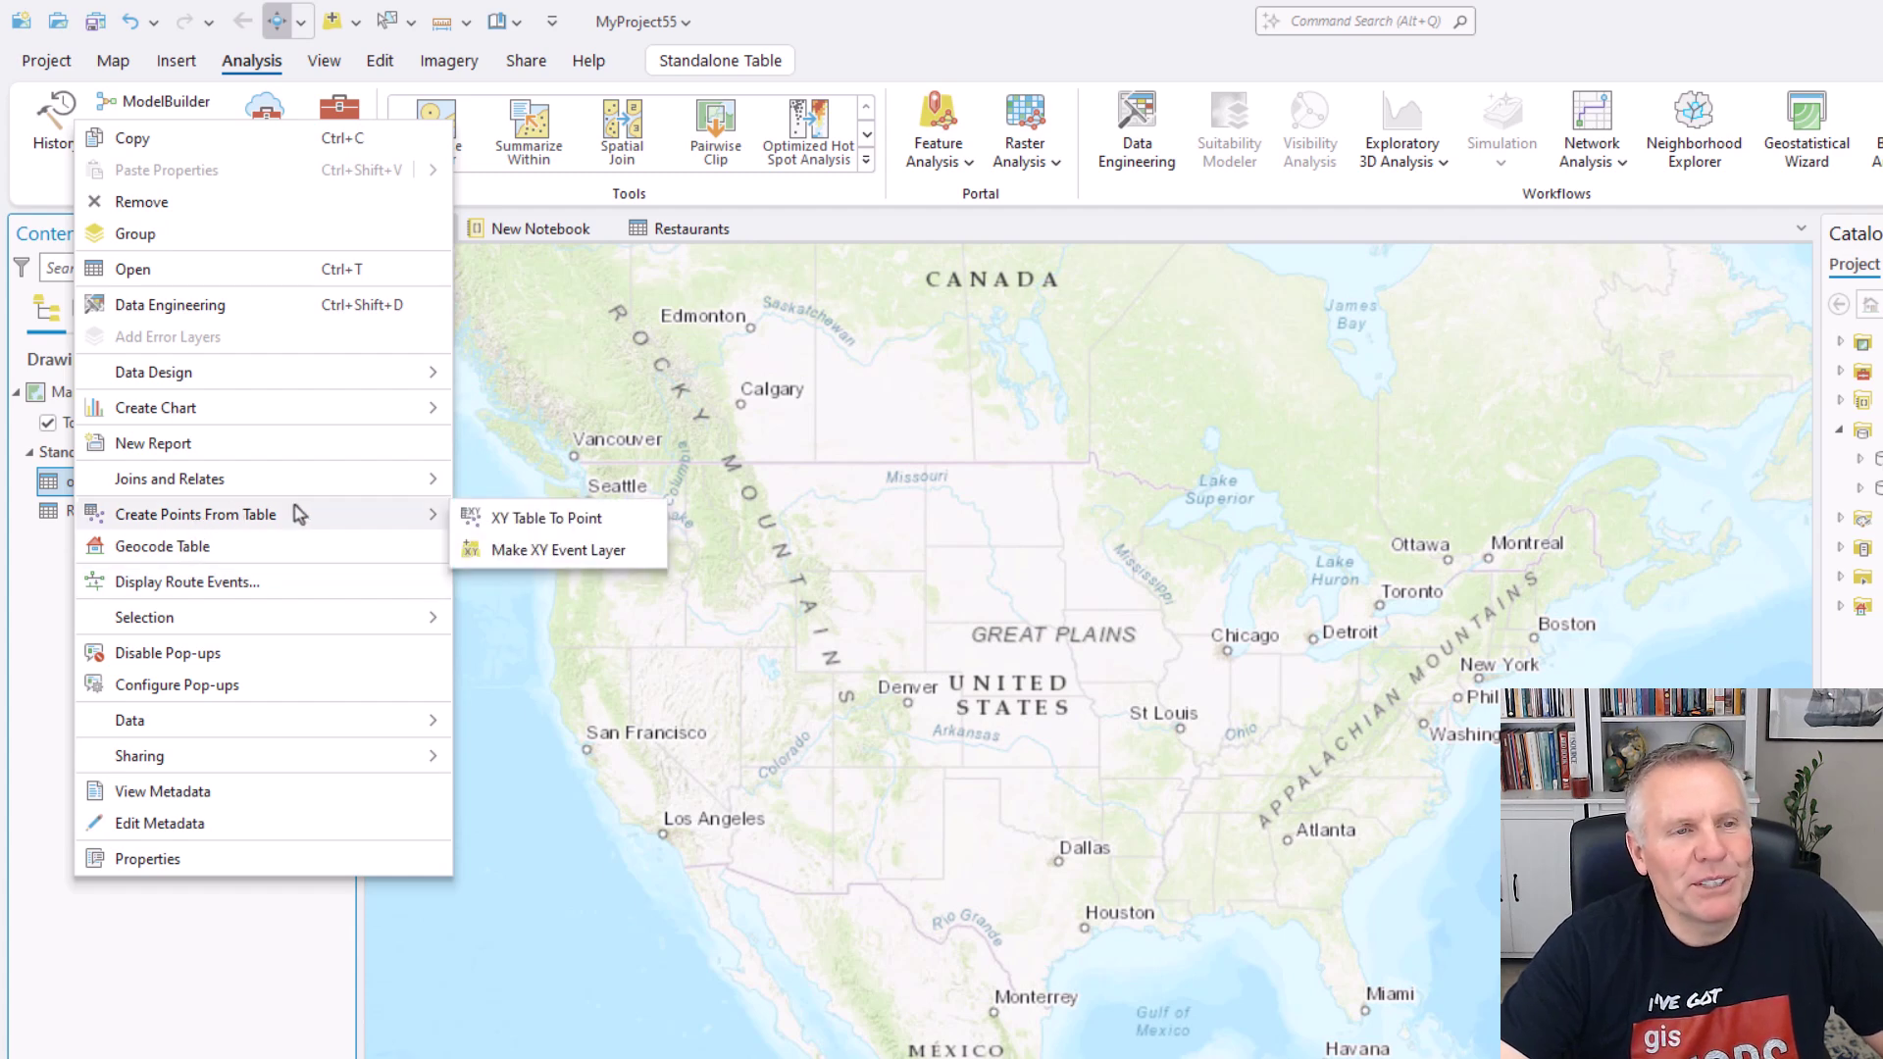
pyautogui.click(552, 520)
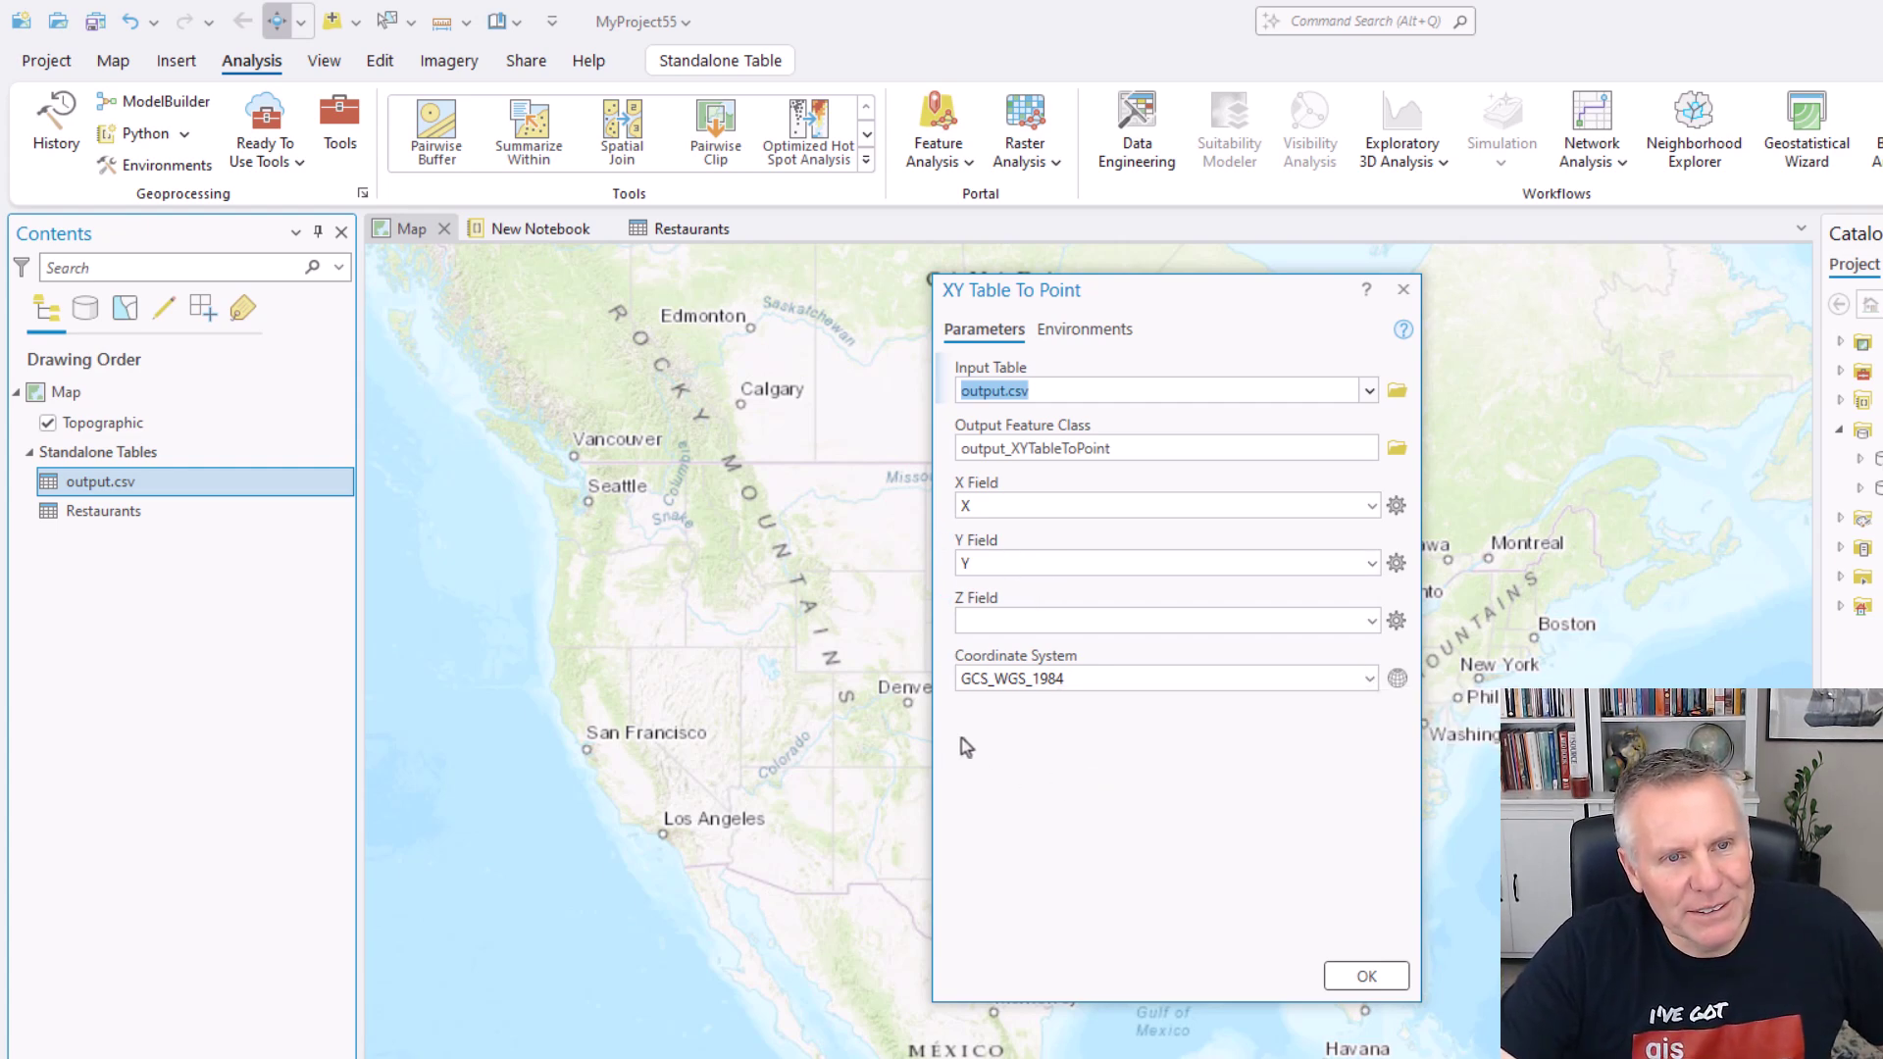
pyautogui.click(1367, 976)
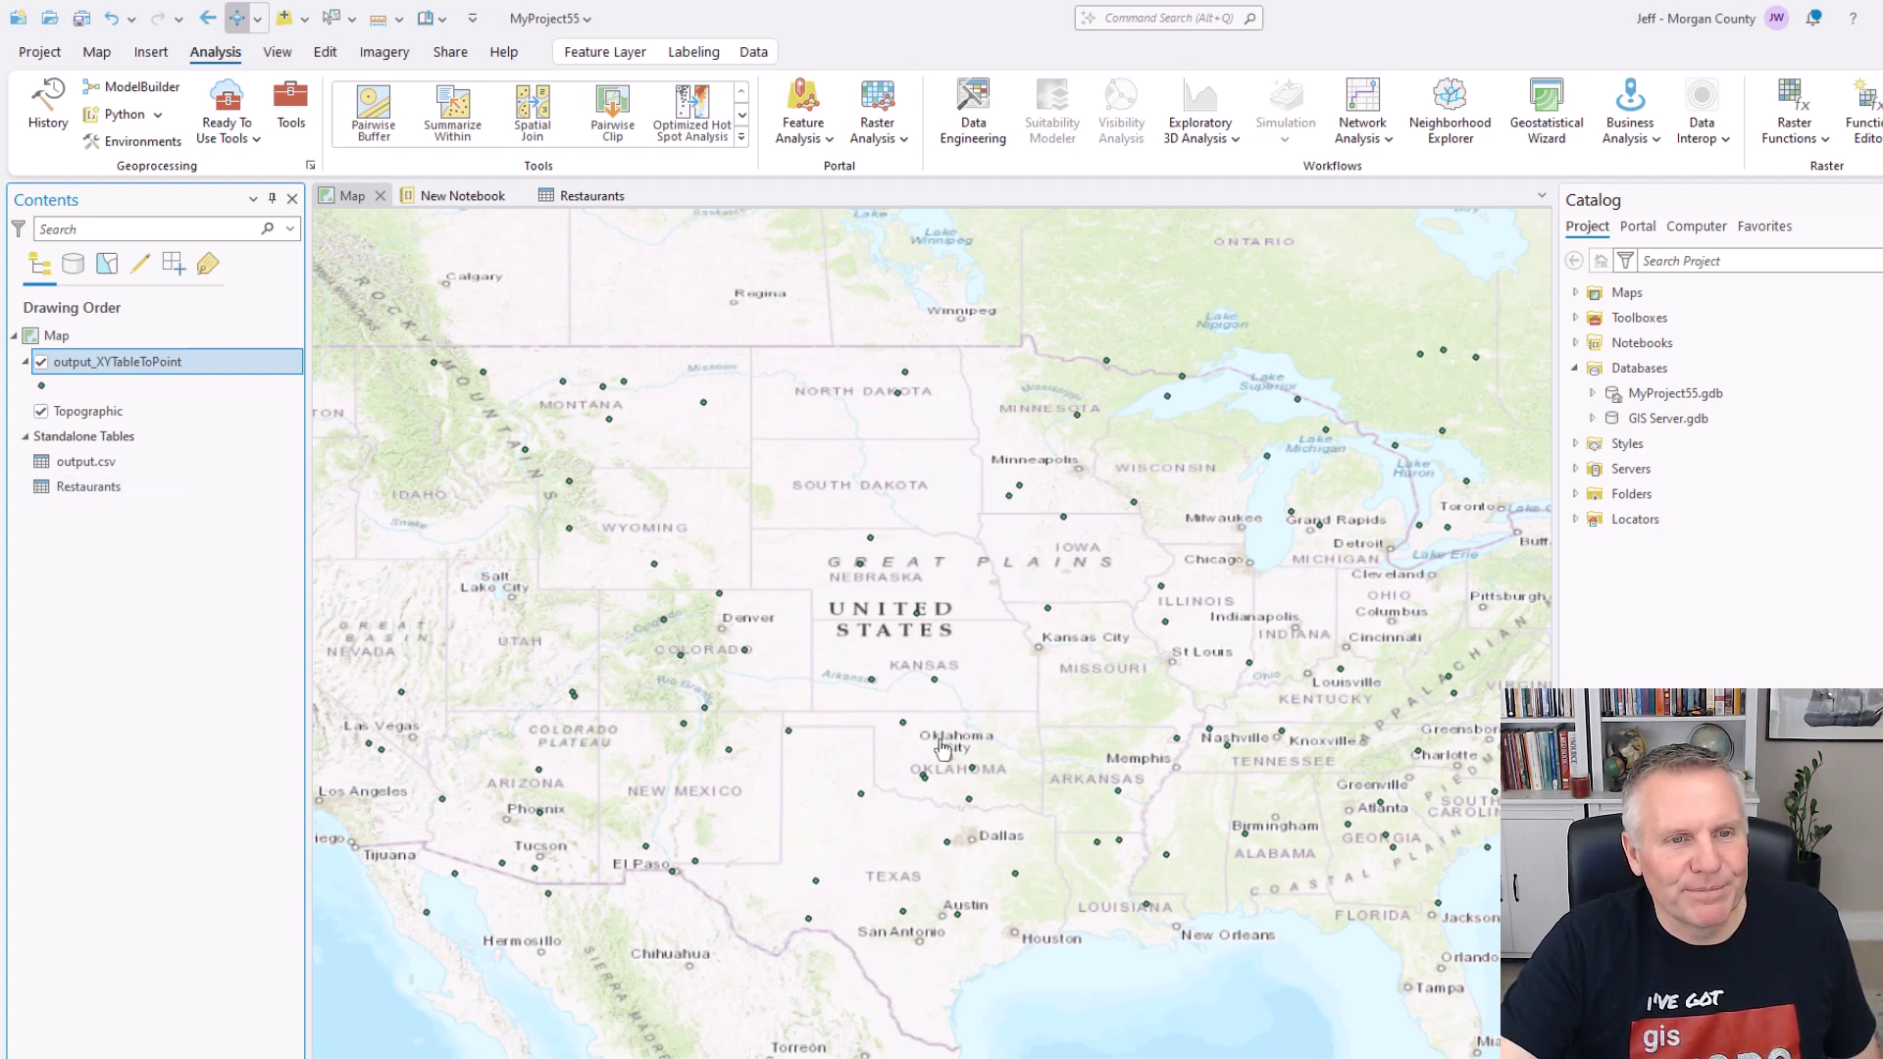
# - Run XY Table To Point on Restaurants' X and Y fields, creating Restaurants_XYTableToPoint
pyautogui.rightClick(101, 495)
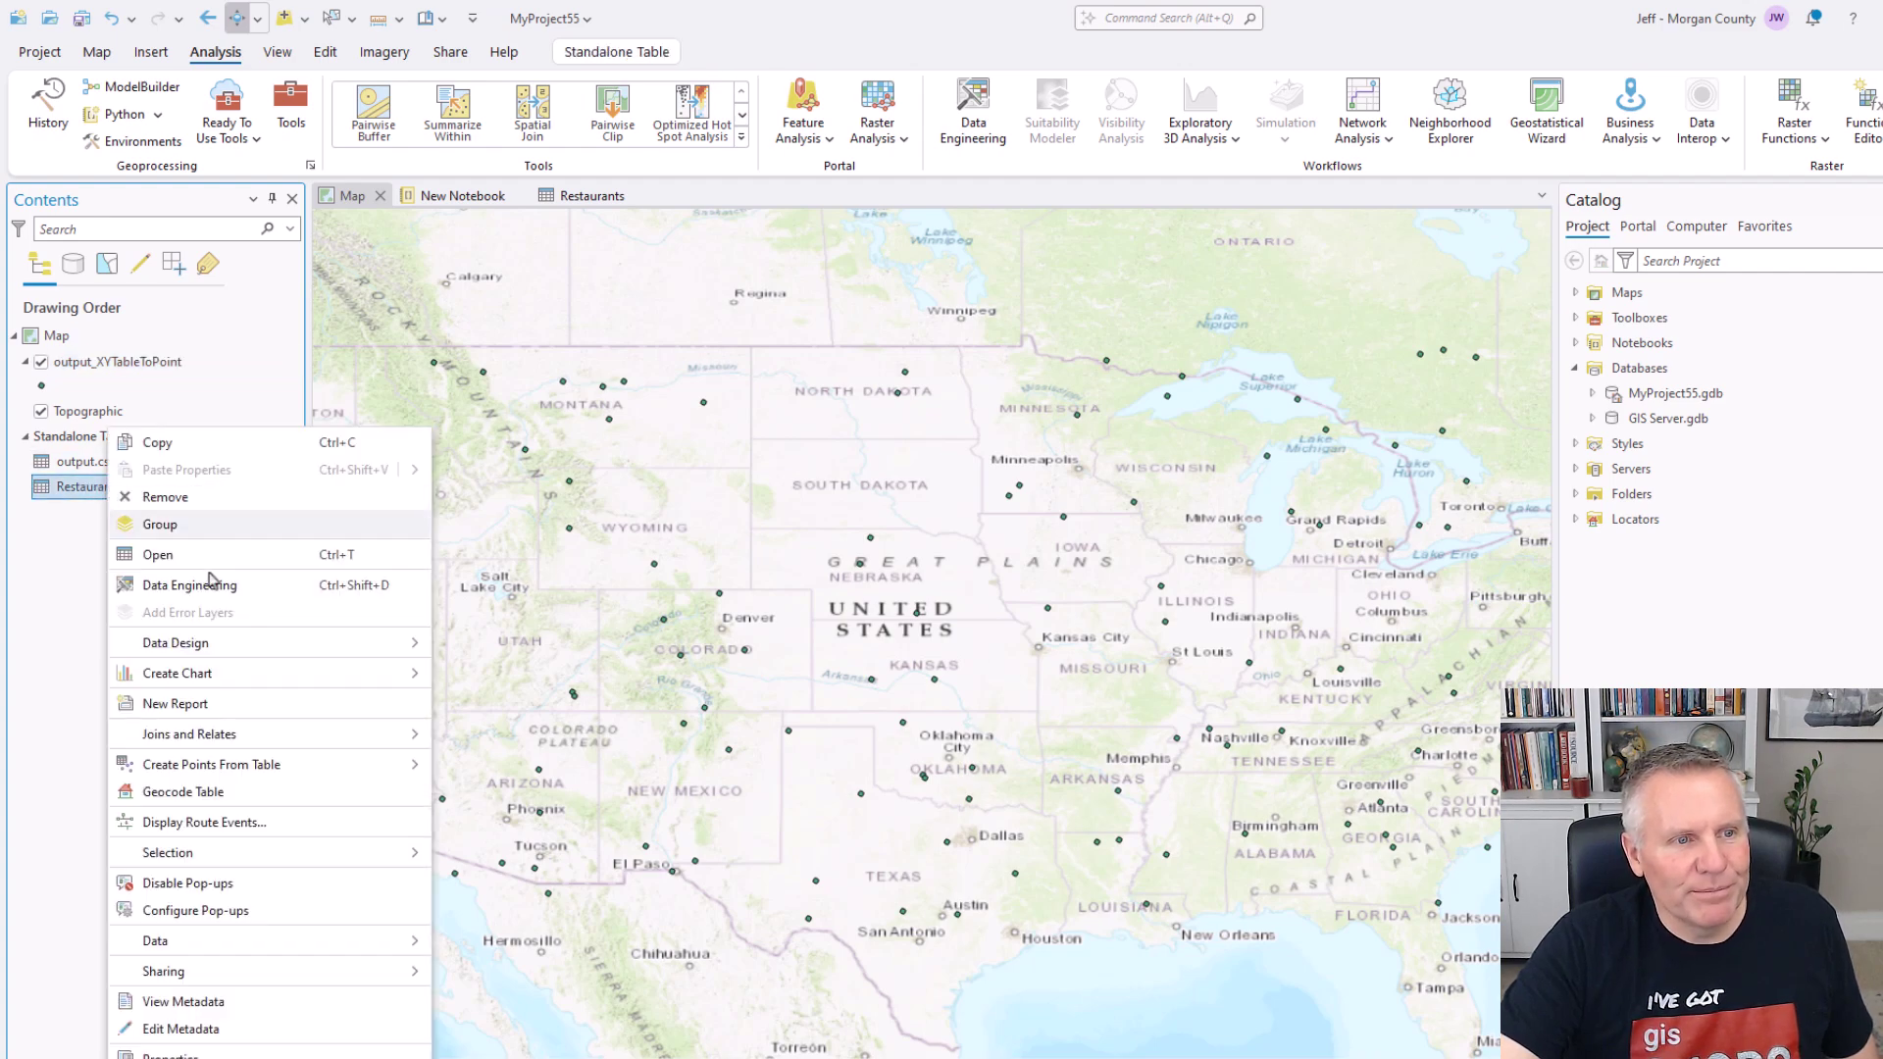
pyautogui.moveTo(228, 771)
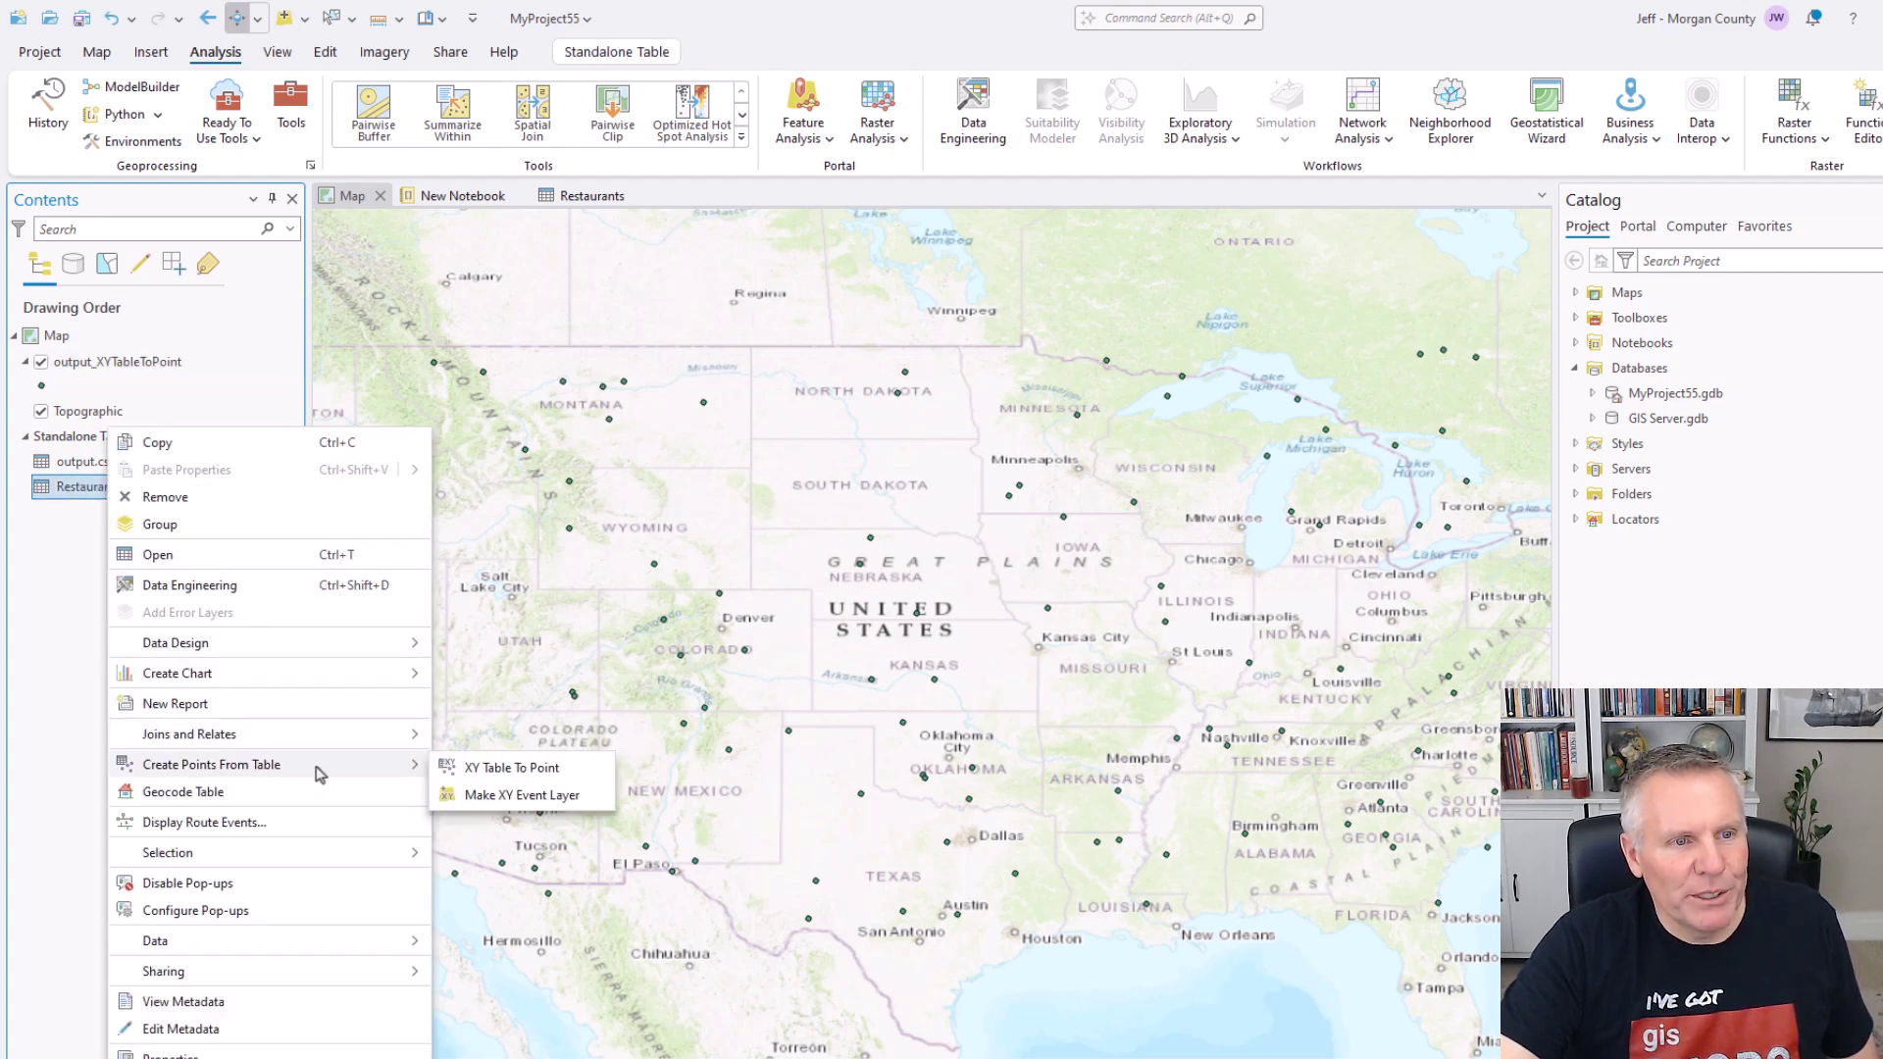
pyautogui.click(515, 769)
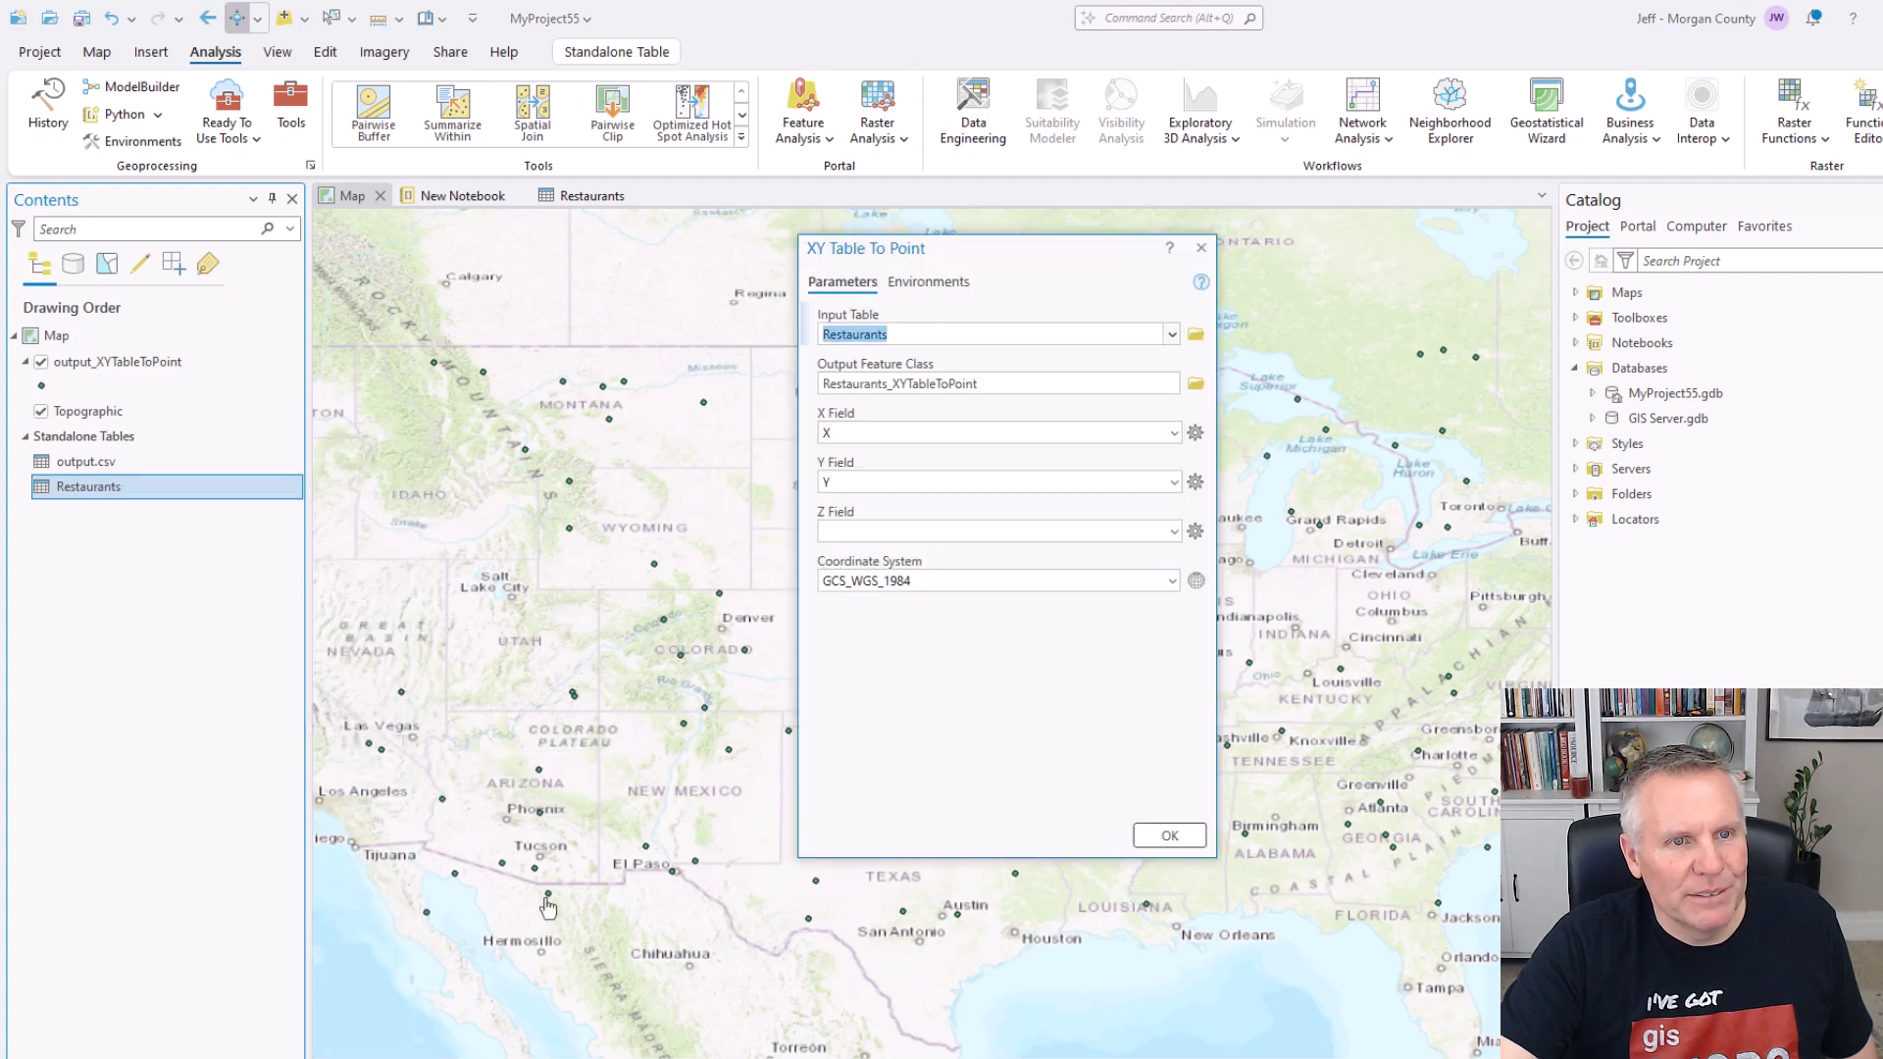
pyautogui.click(1144, 840)
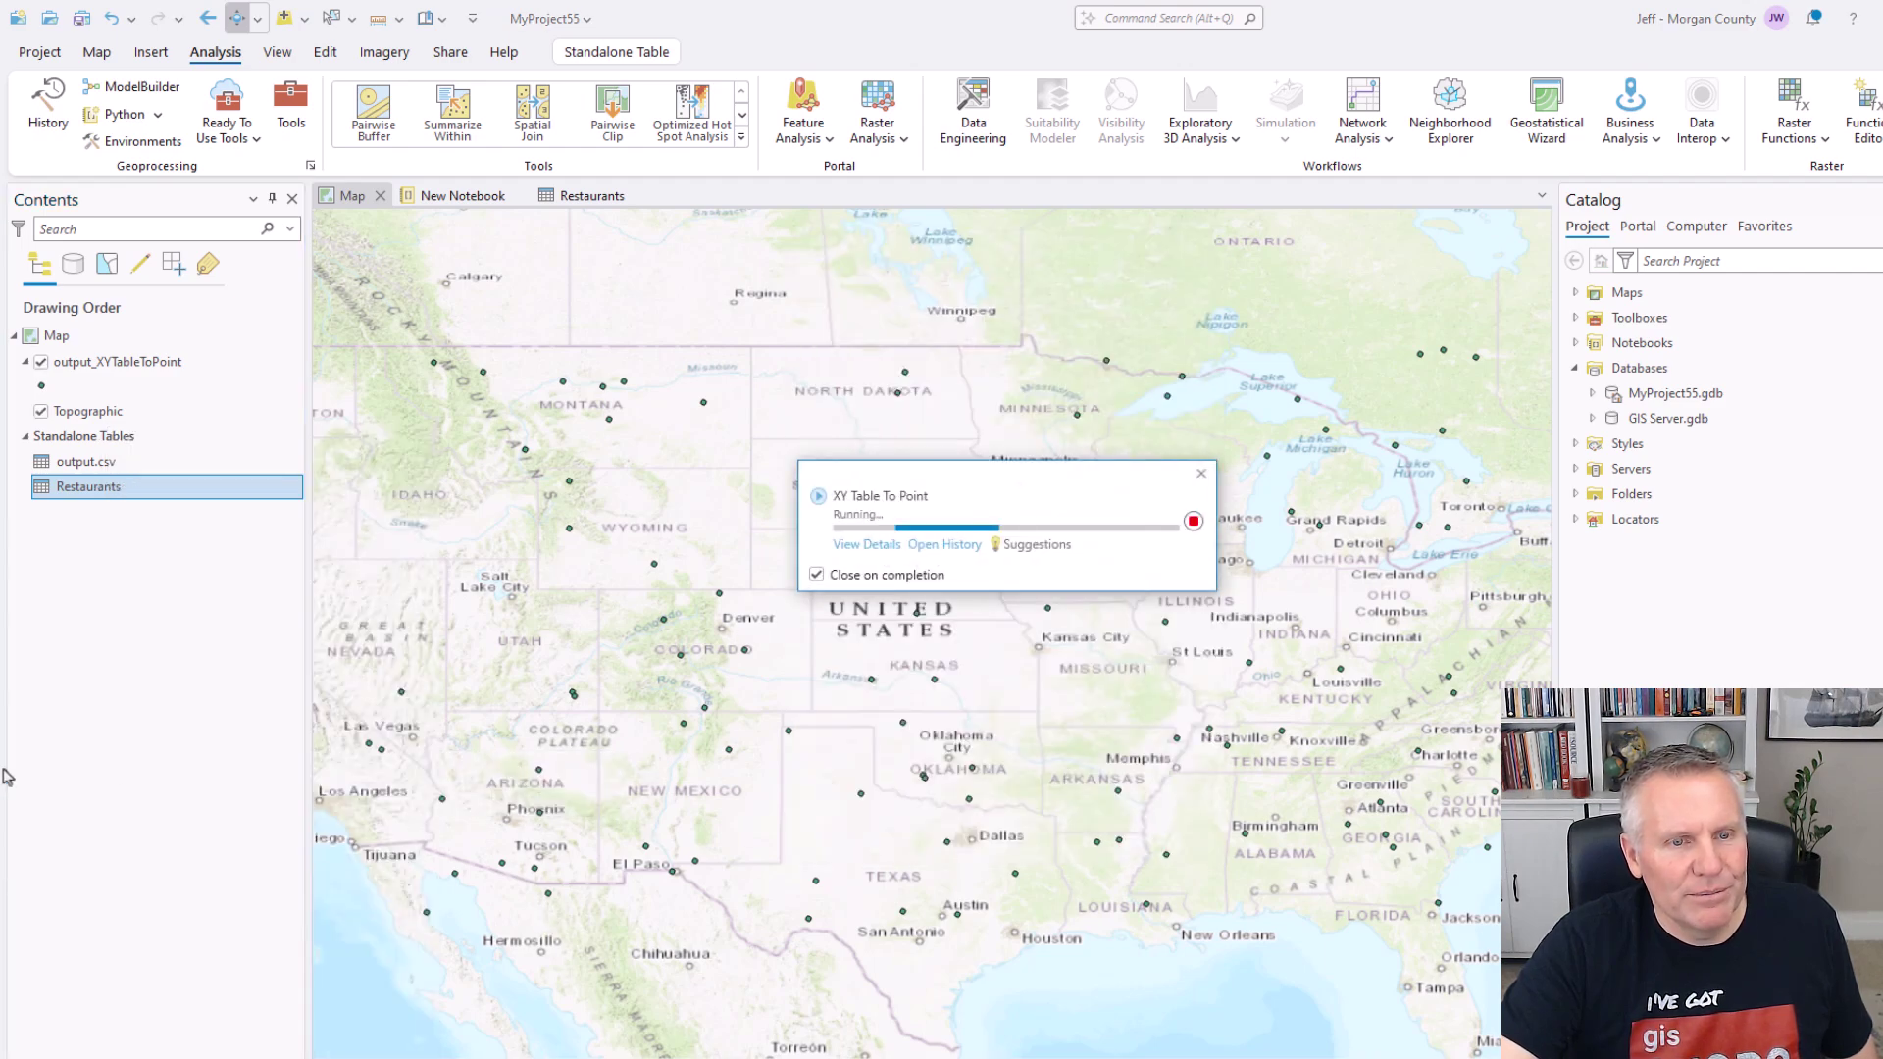